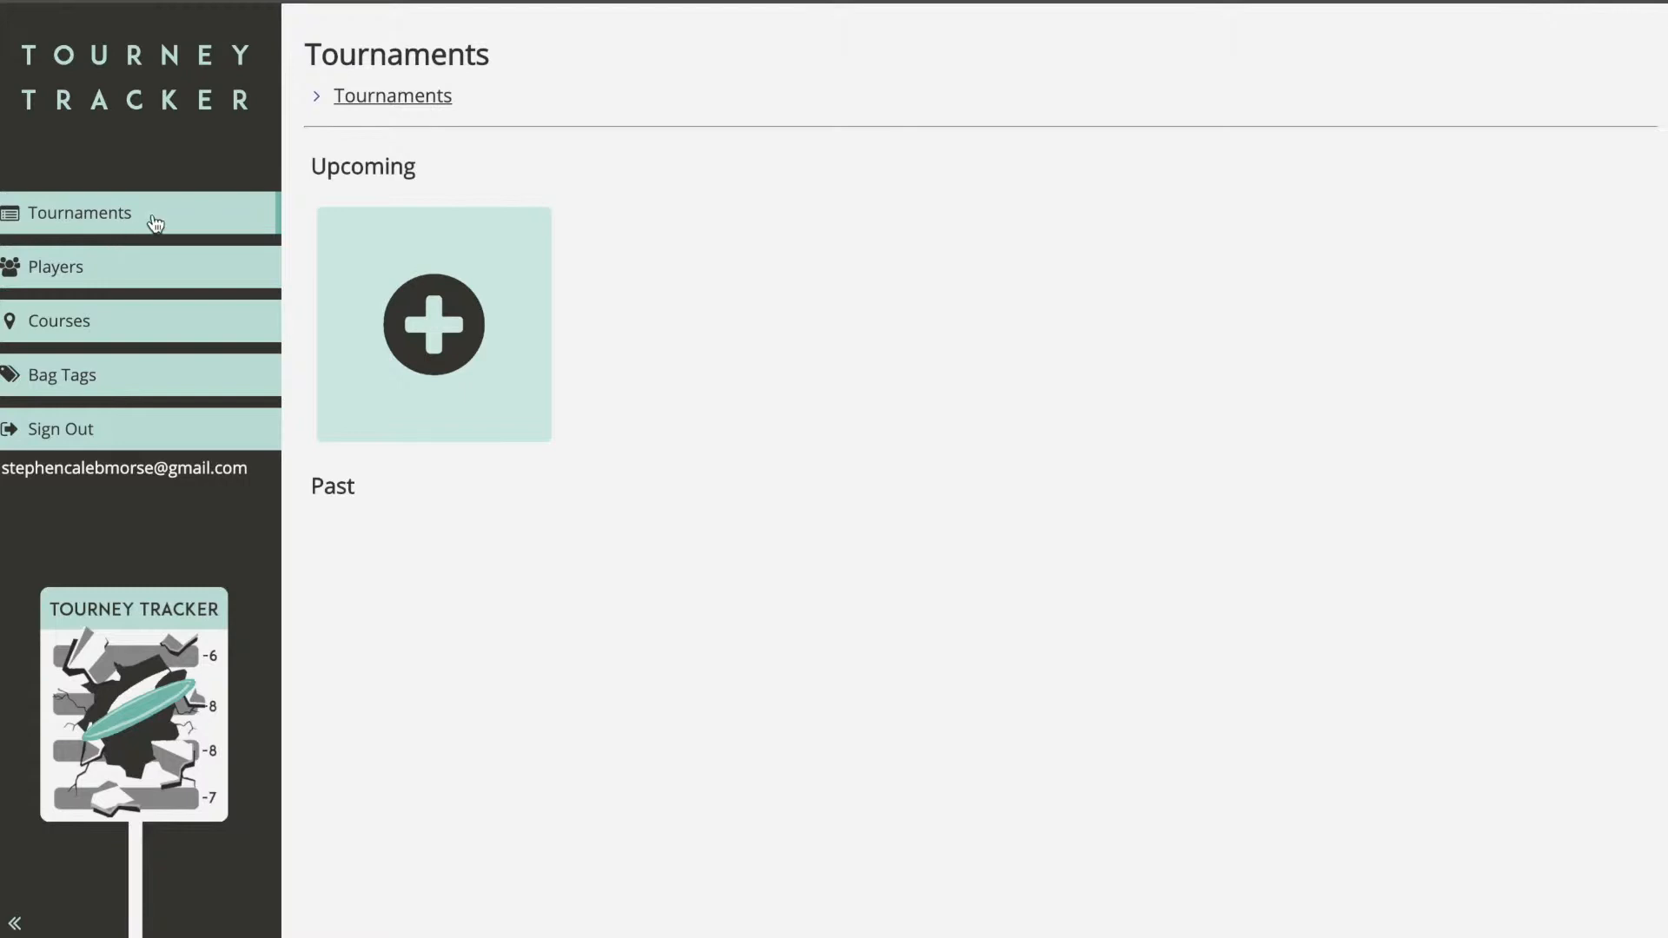
Step: Browse the Players list and the blank Add Player form, then view the Courses list
left_click(76, 283)
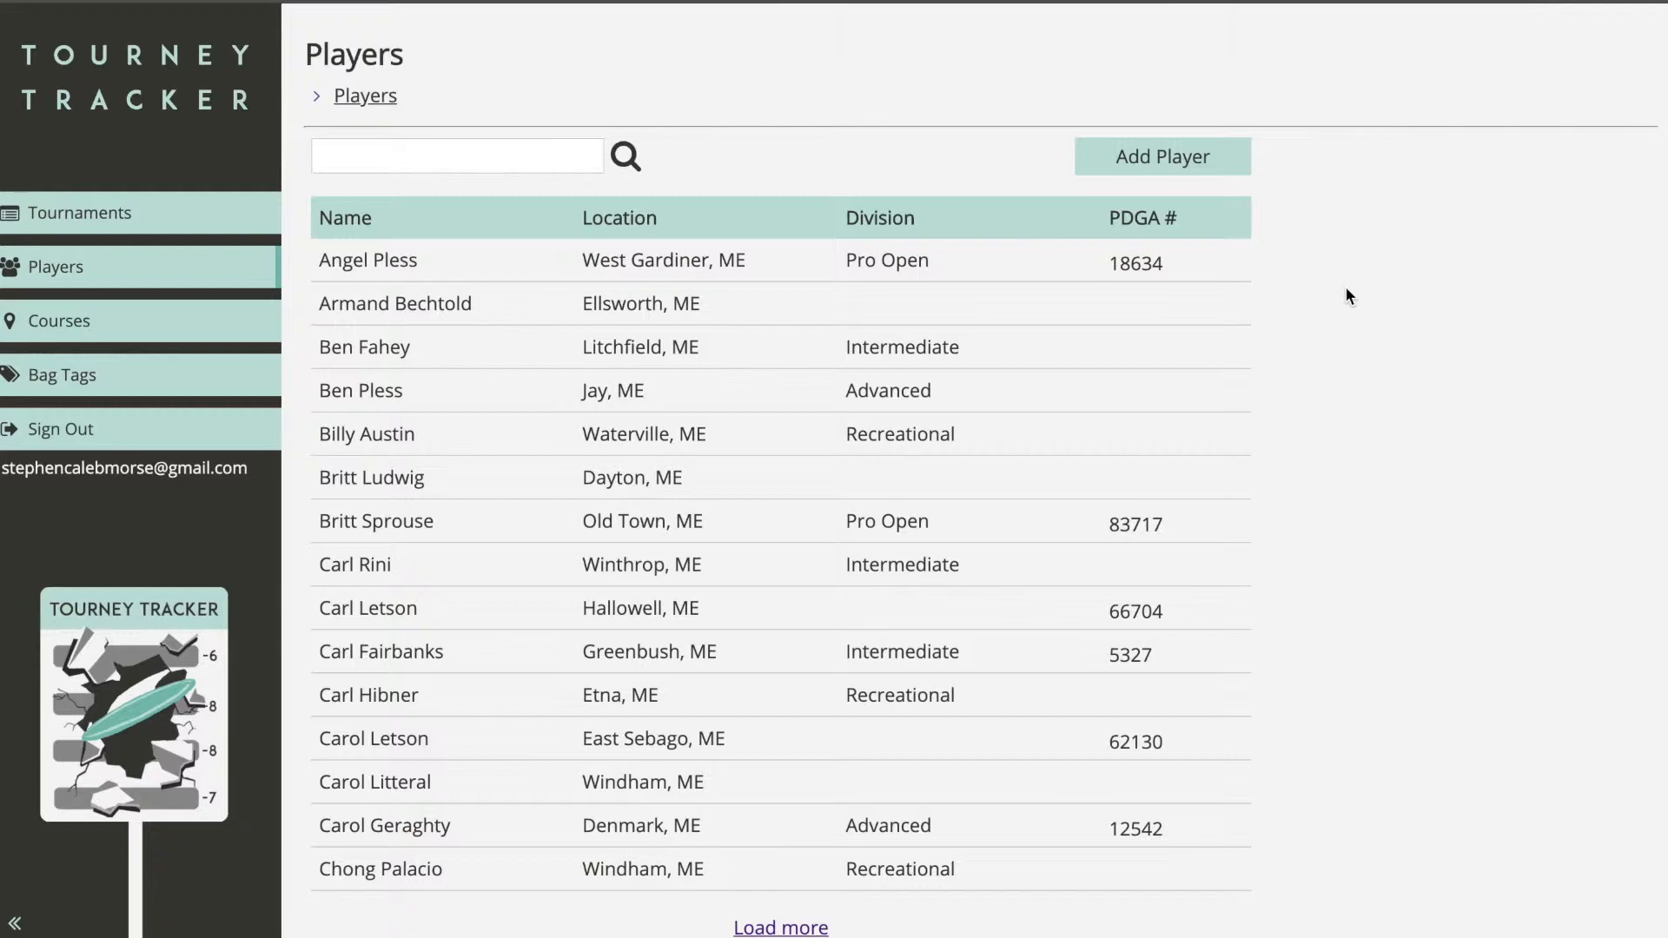
left_click(1221, 173)
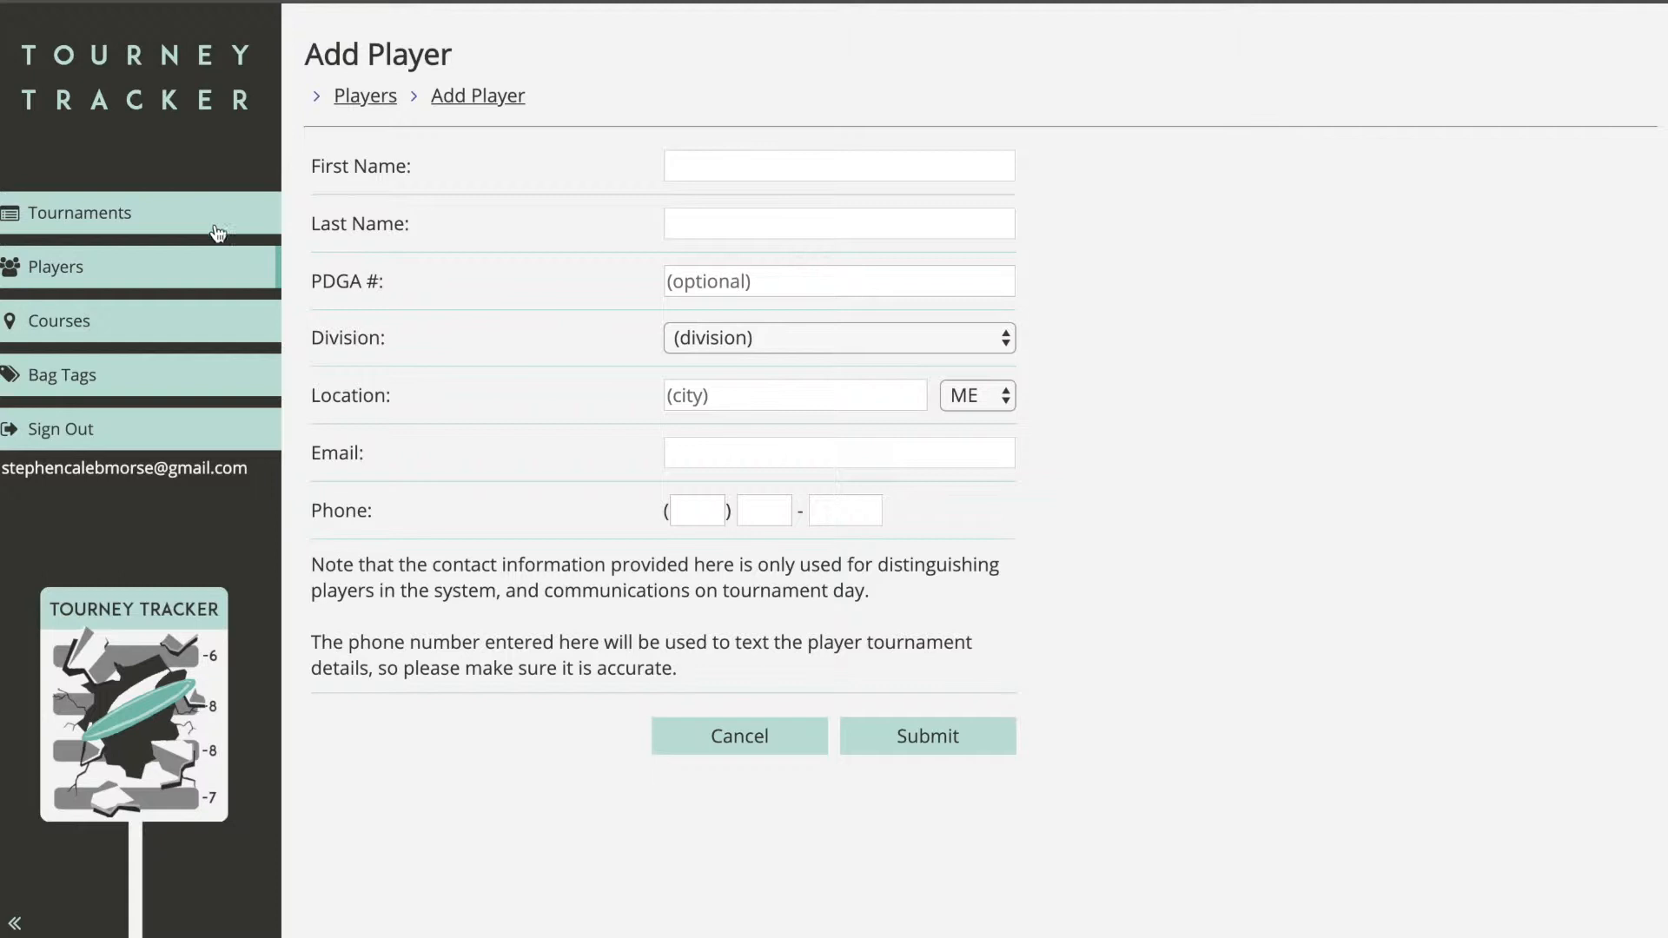
left_click(138, 330)
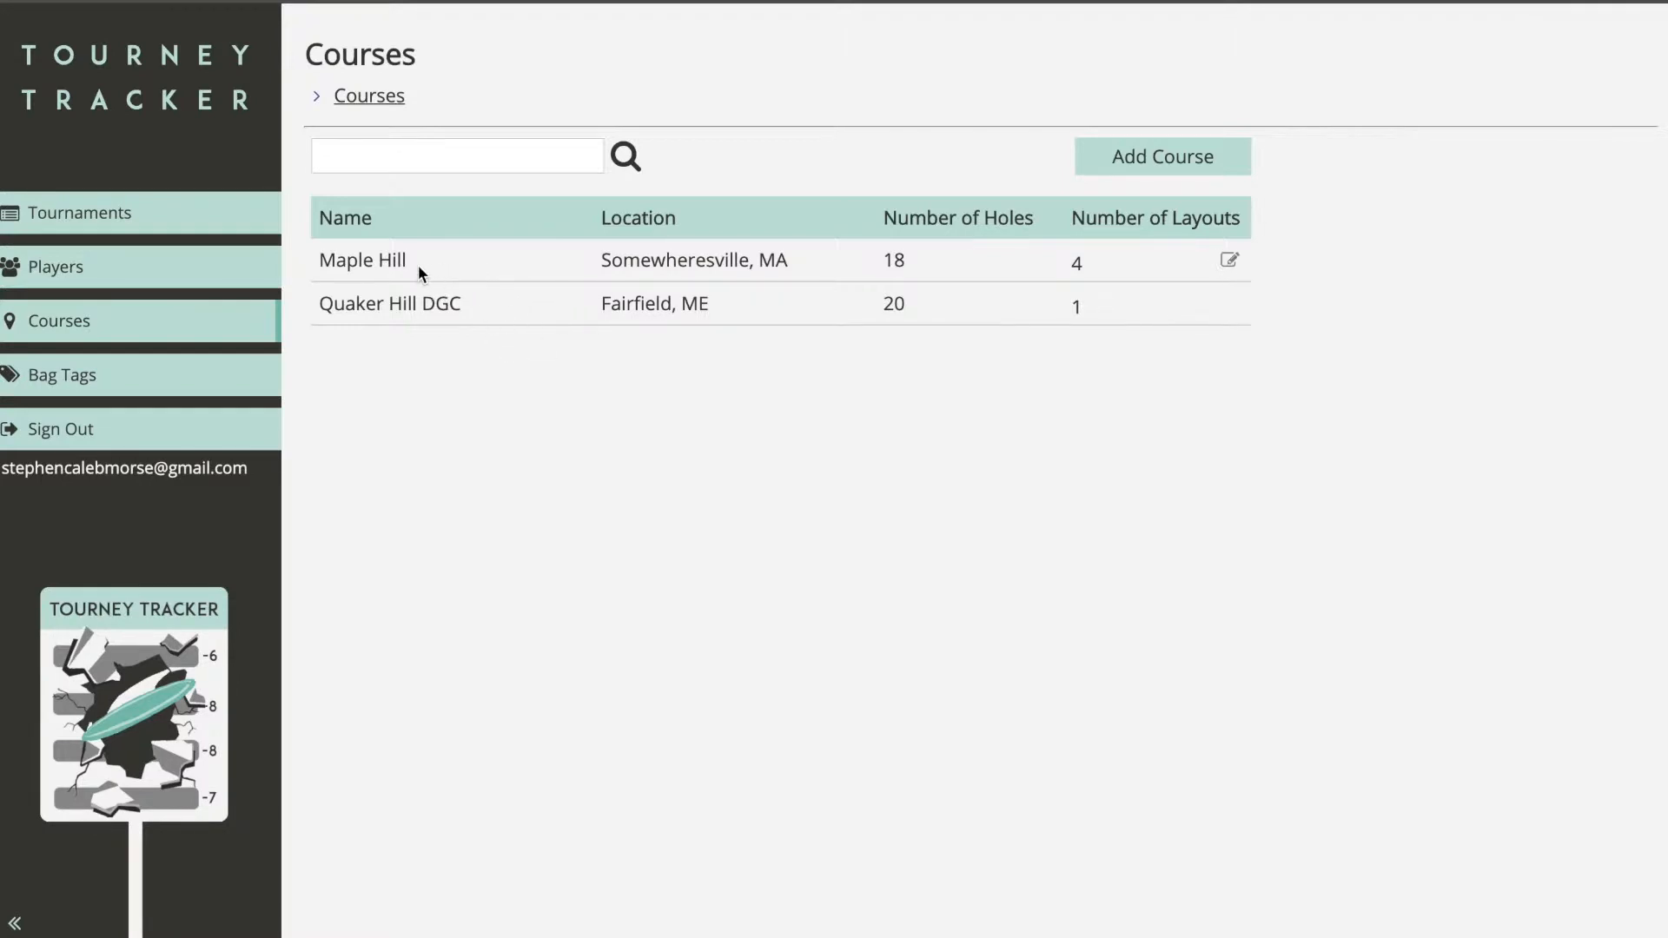
Step: Look through a blank new-course form, then discard it unsaved and go to Bag Tags
left_click(1128, 156)
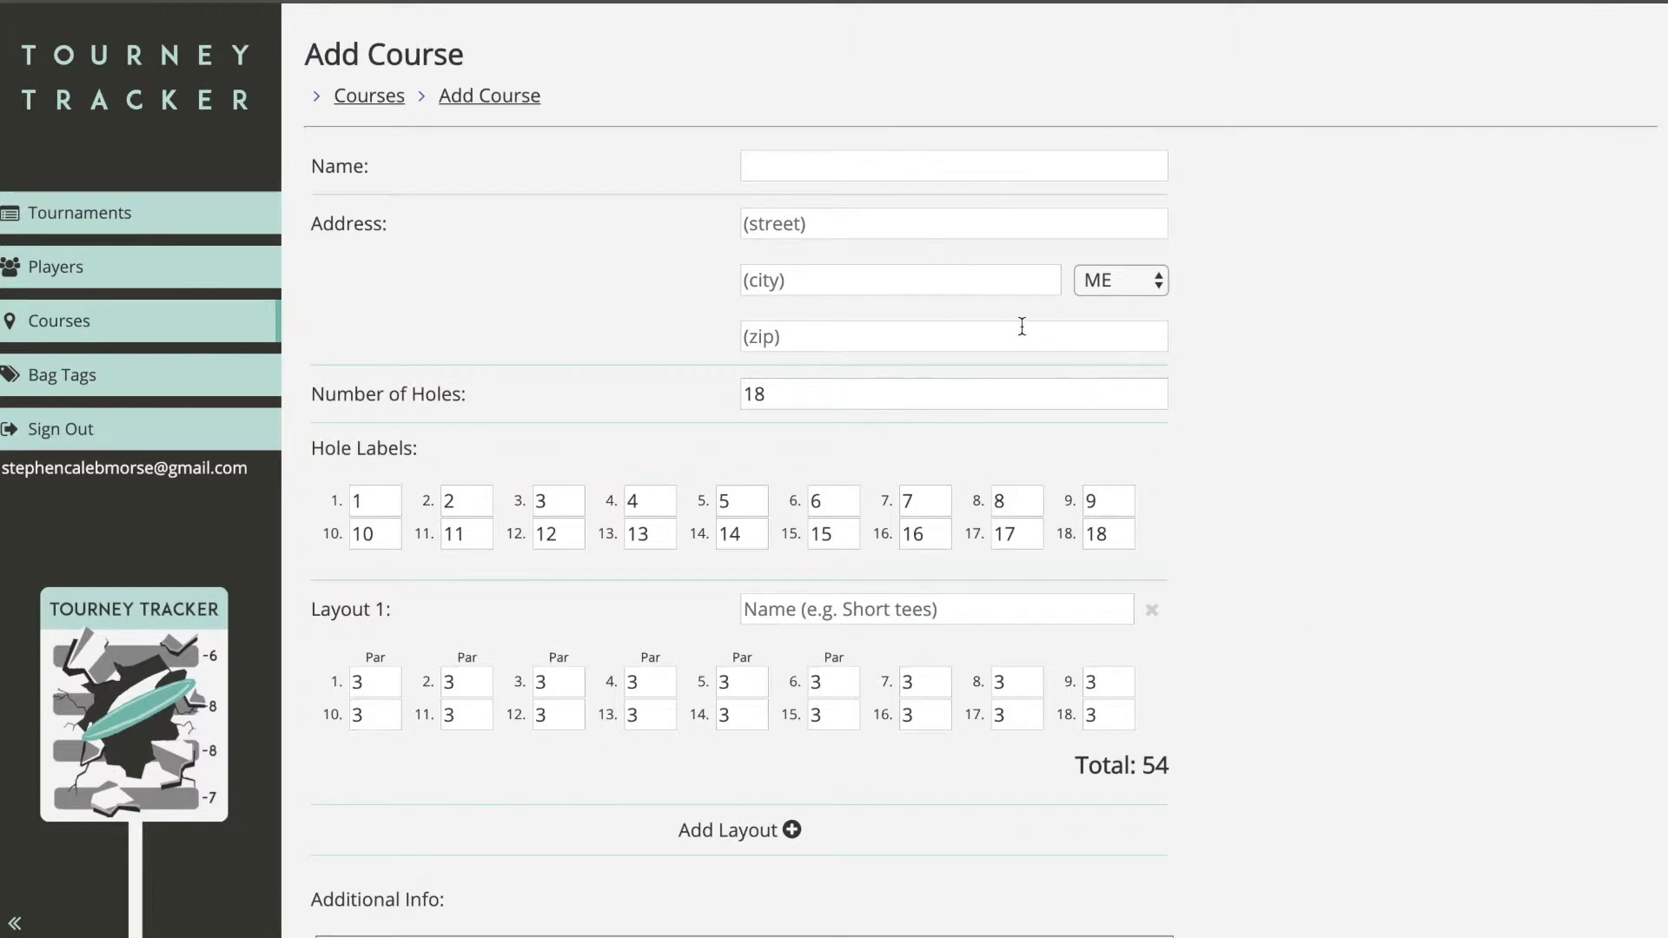
scroll(417, 438, "down", 1)
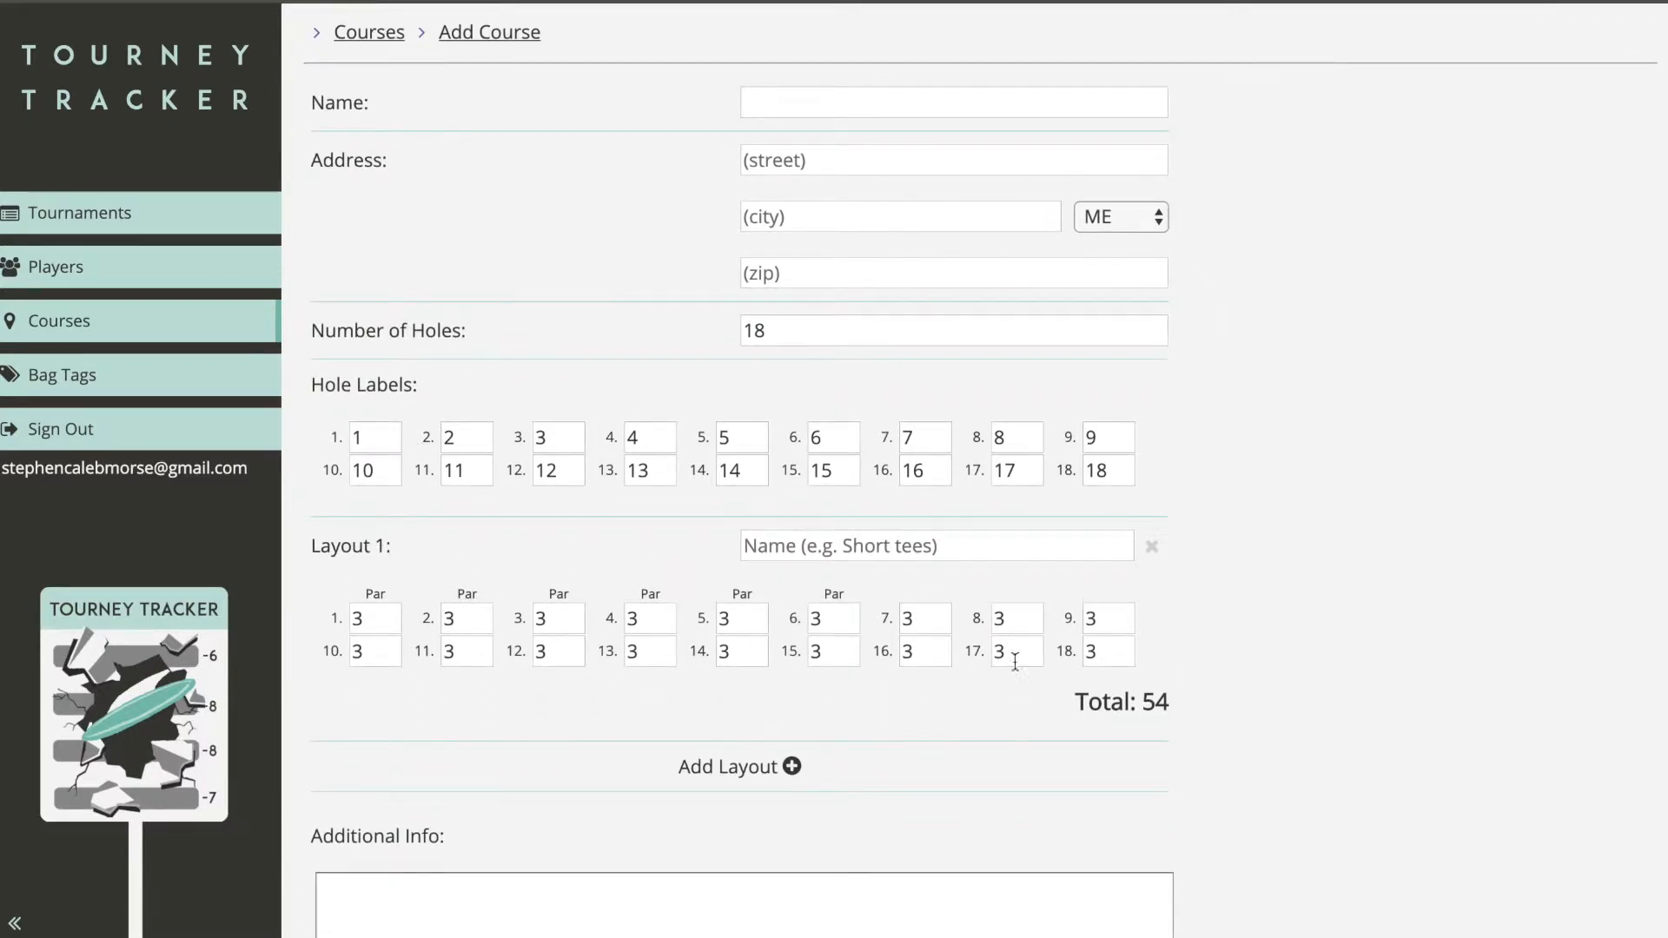
scroll(1078, 564, "up", 1)
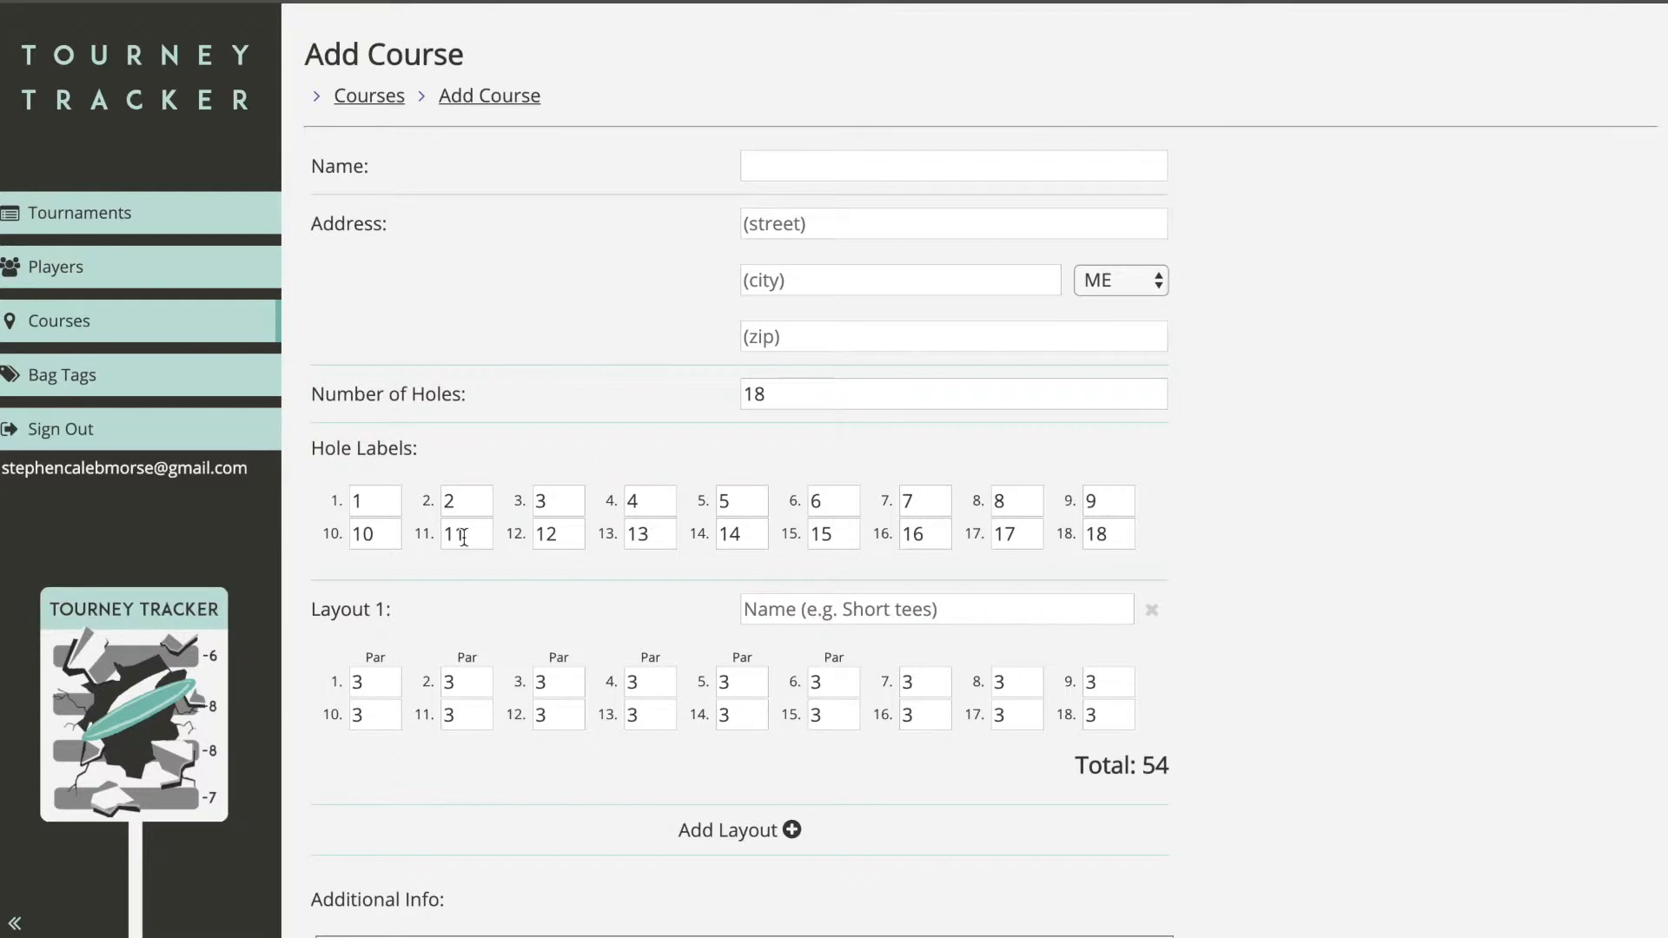
scroll(463, 534, "down", 1)
scroll(464, 537, "up", 1)
left_click(114, 379)
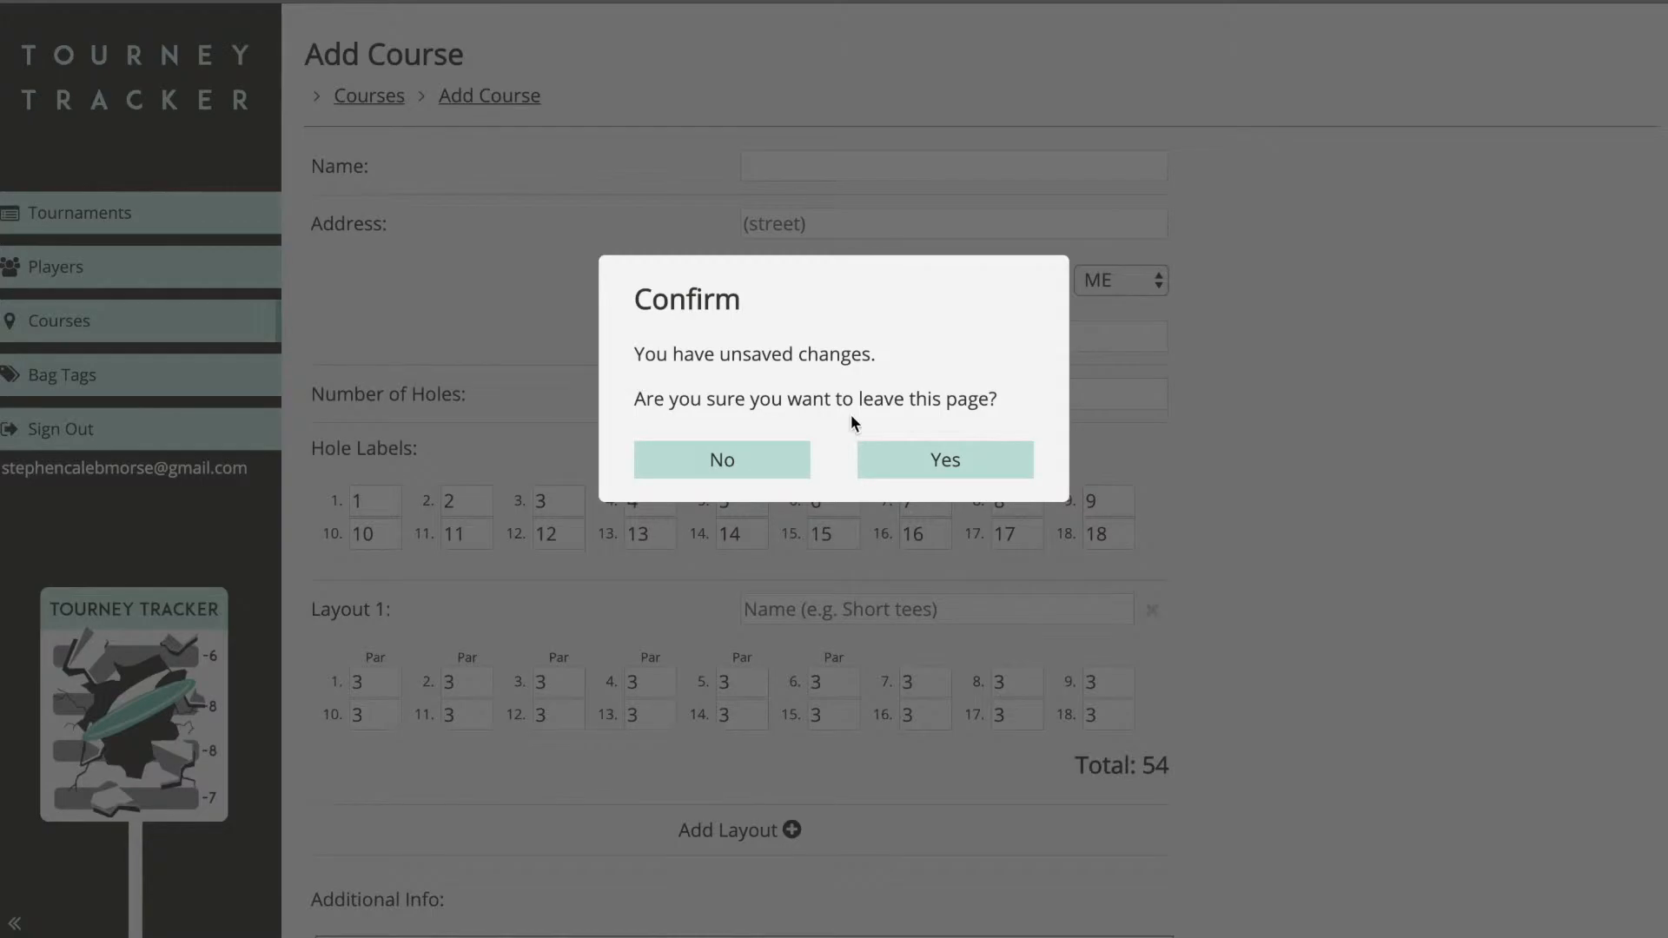
left_click(926, 463)
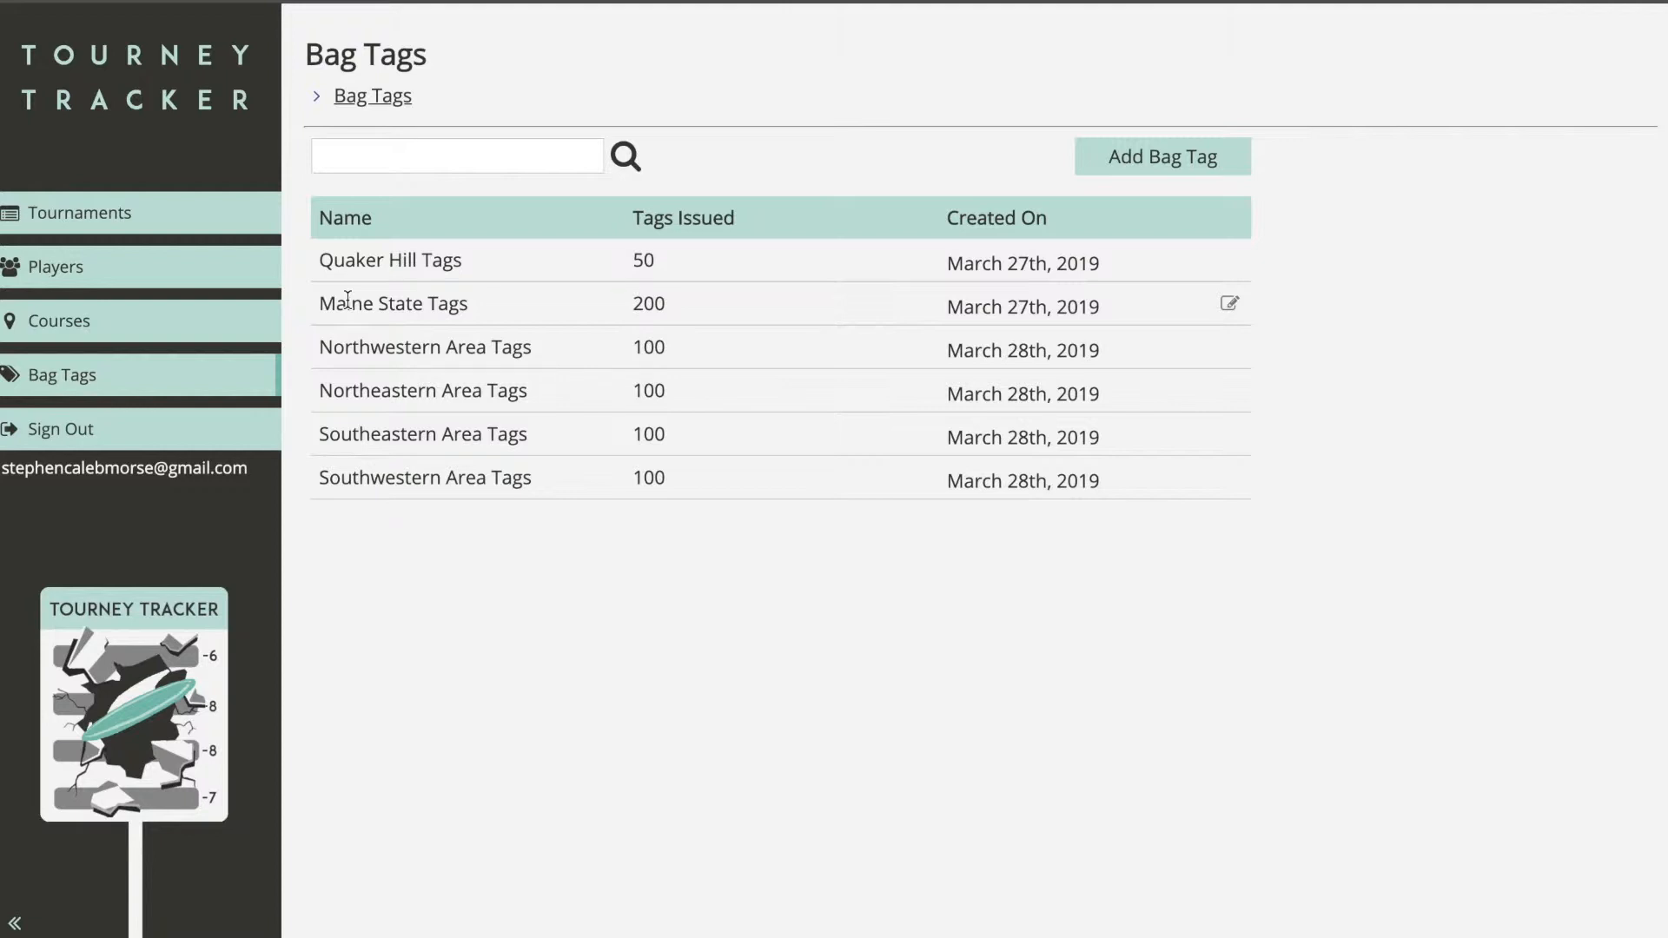
Step: Preview and cancel a new bag tag form, then go back to Tournaments
left_click(1122, 158)
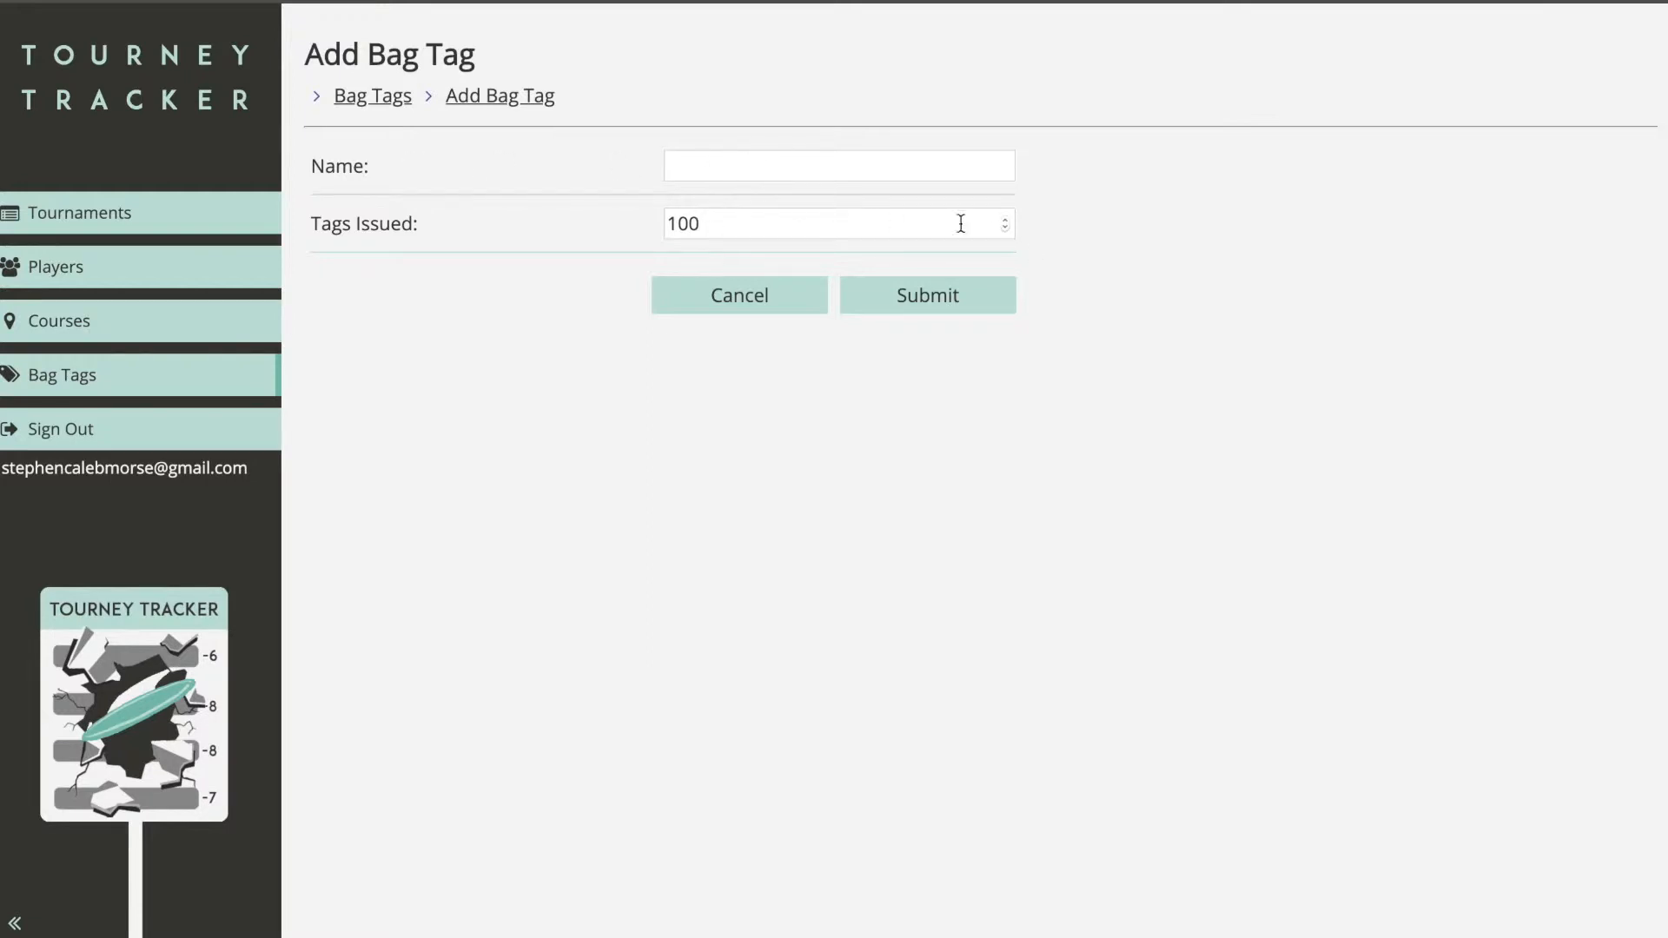
left_click(695, 296)
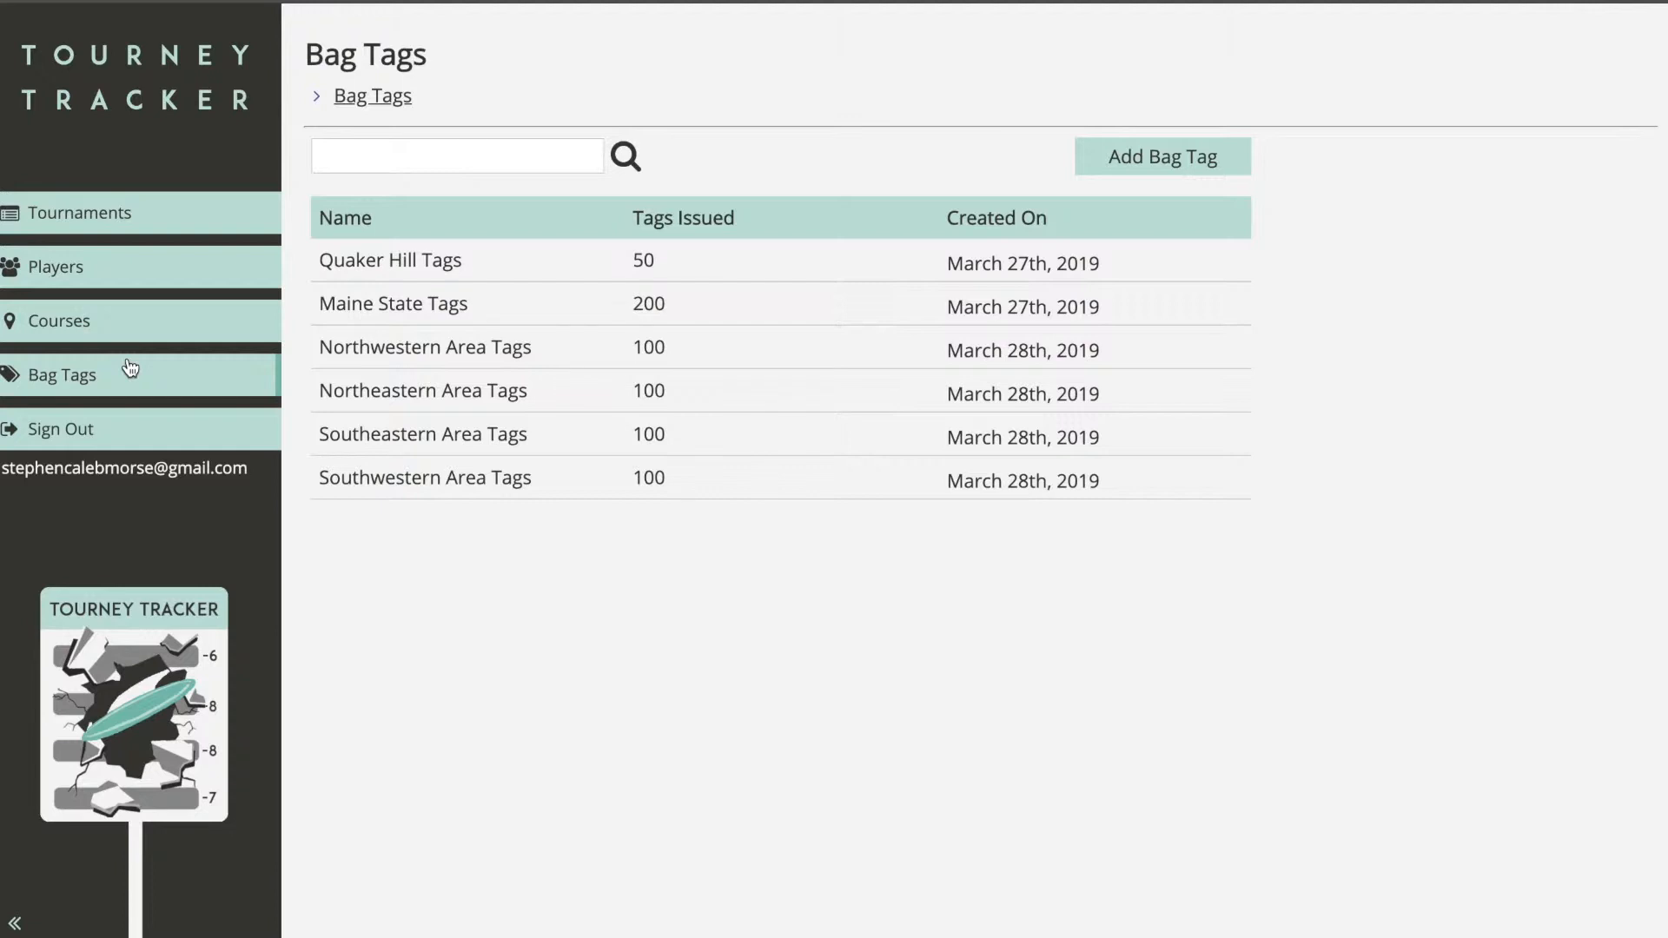
left_click(139, 213)
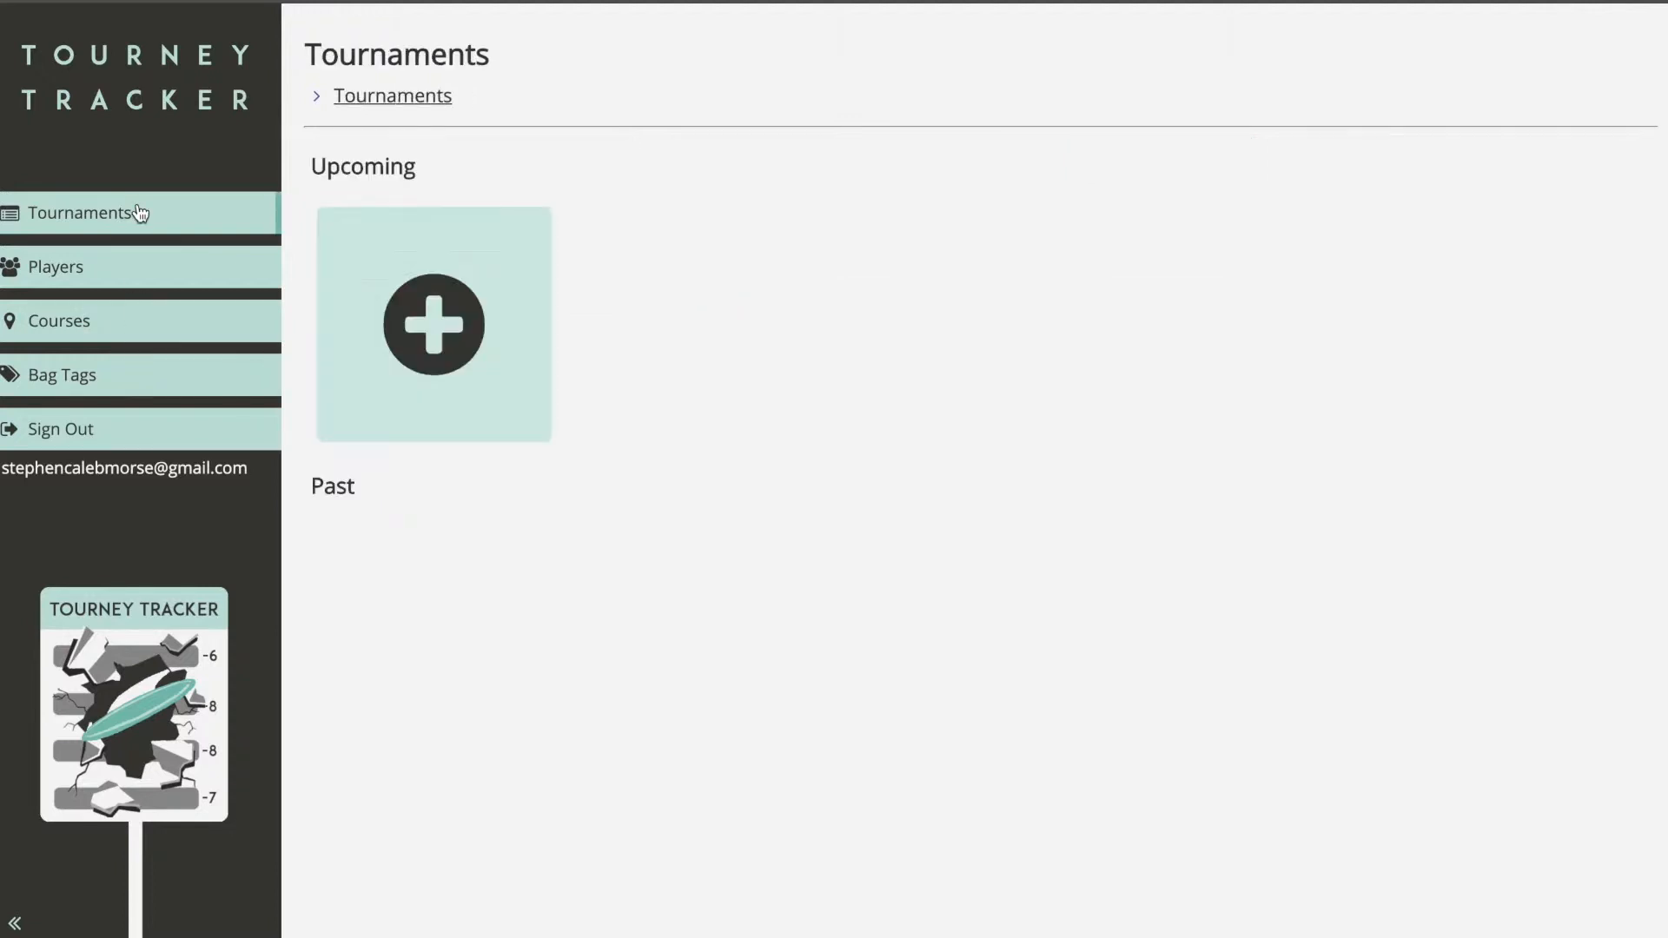
Step: Start a new tournament named 'MVP Open'
left_click(448, 329)
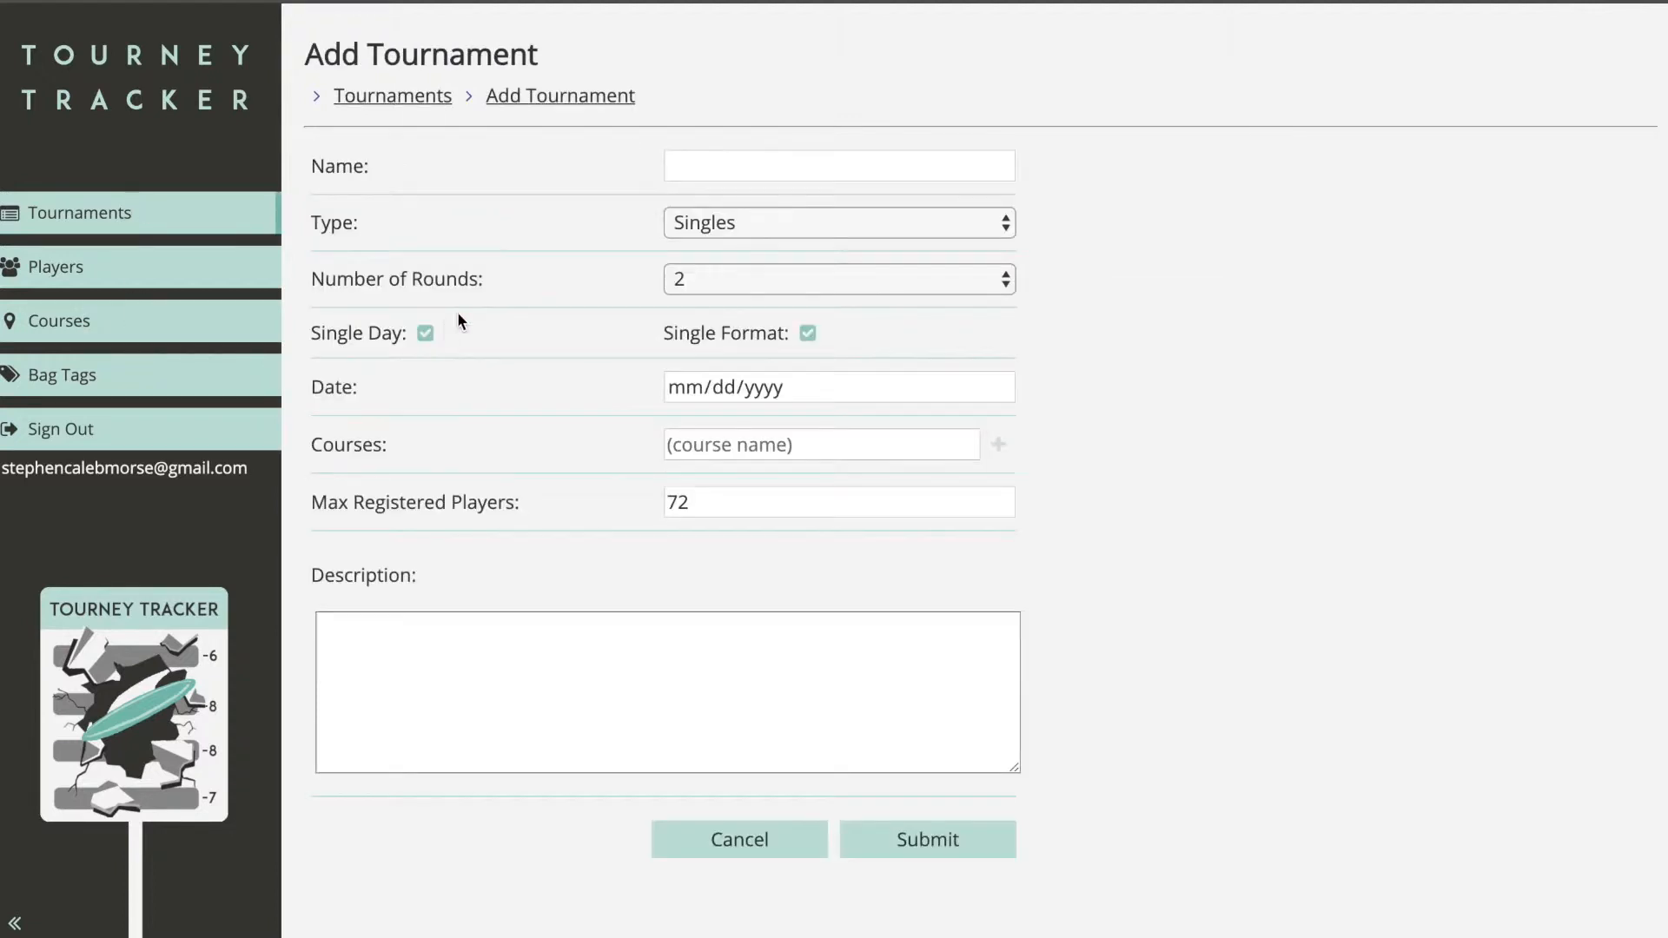
left_click(785, 166)
type("MVP Oop")
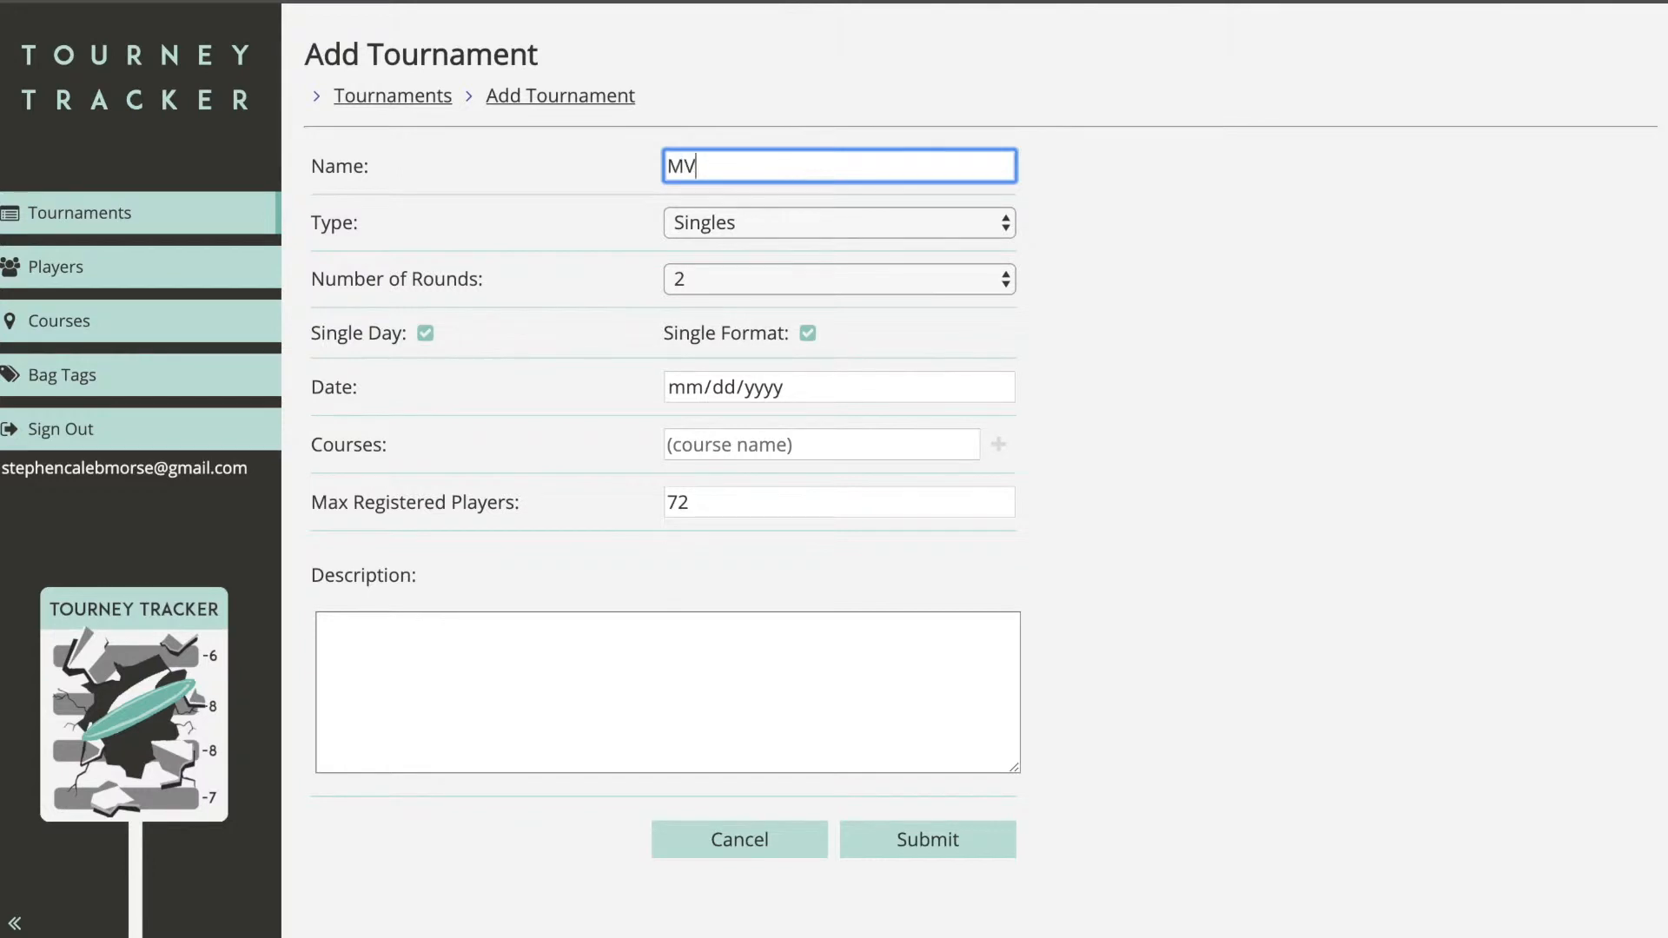
key("BackSpace")
key("BackSpace")
type("pen")
Step: Set the date to 05/18/2019 and the course to Maple Hill, then submit the tournament
left_click(847, 450)
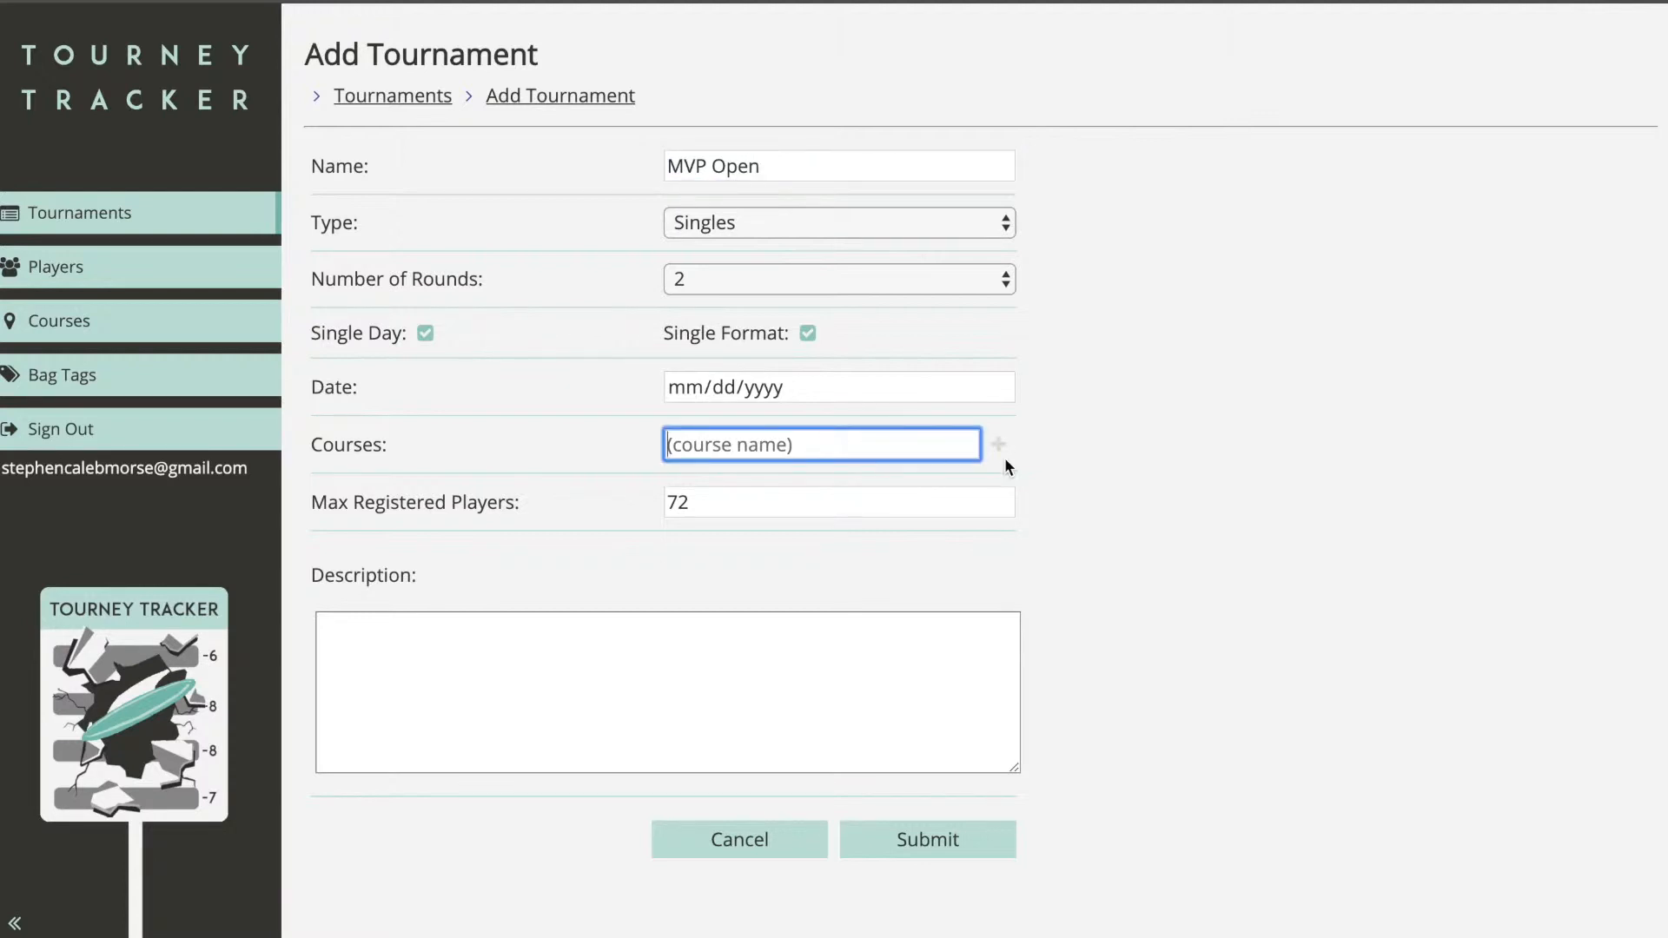
left_click(1001, 386)
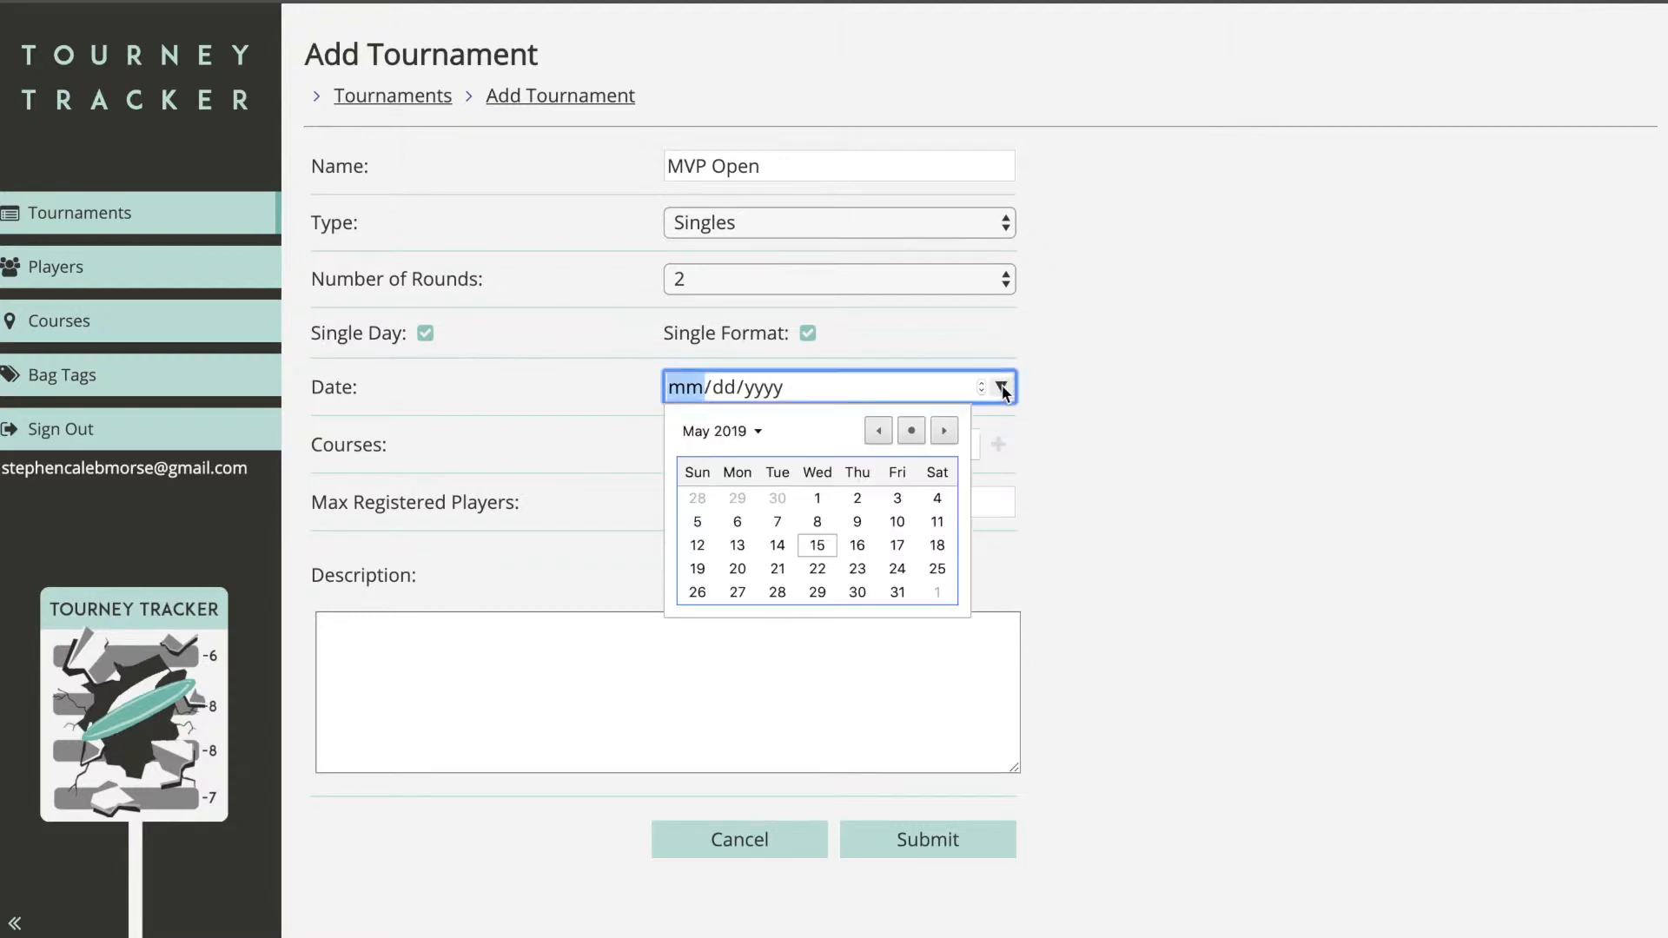
left_click(939, 545)
left_click(952, 446)
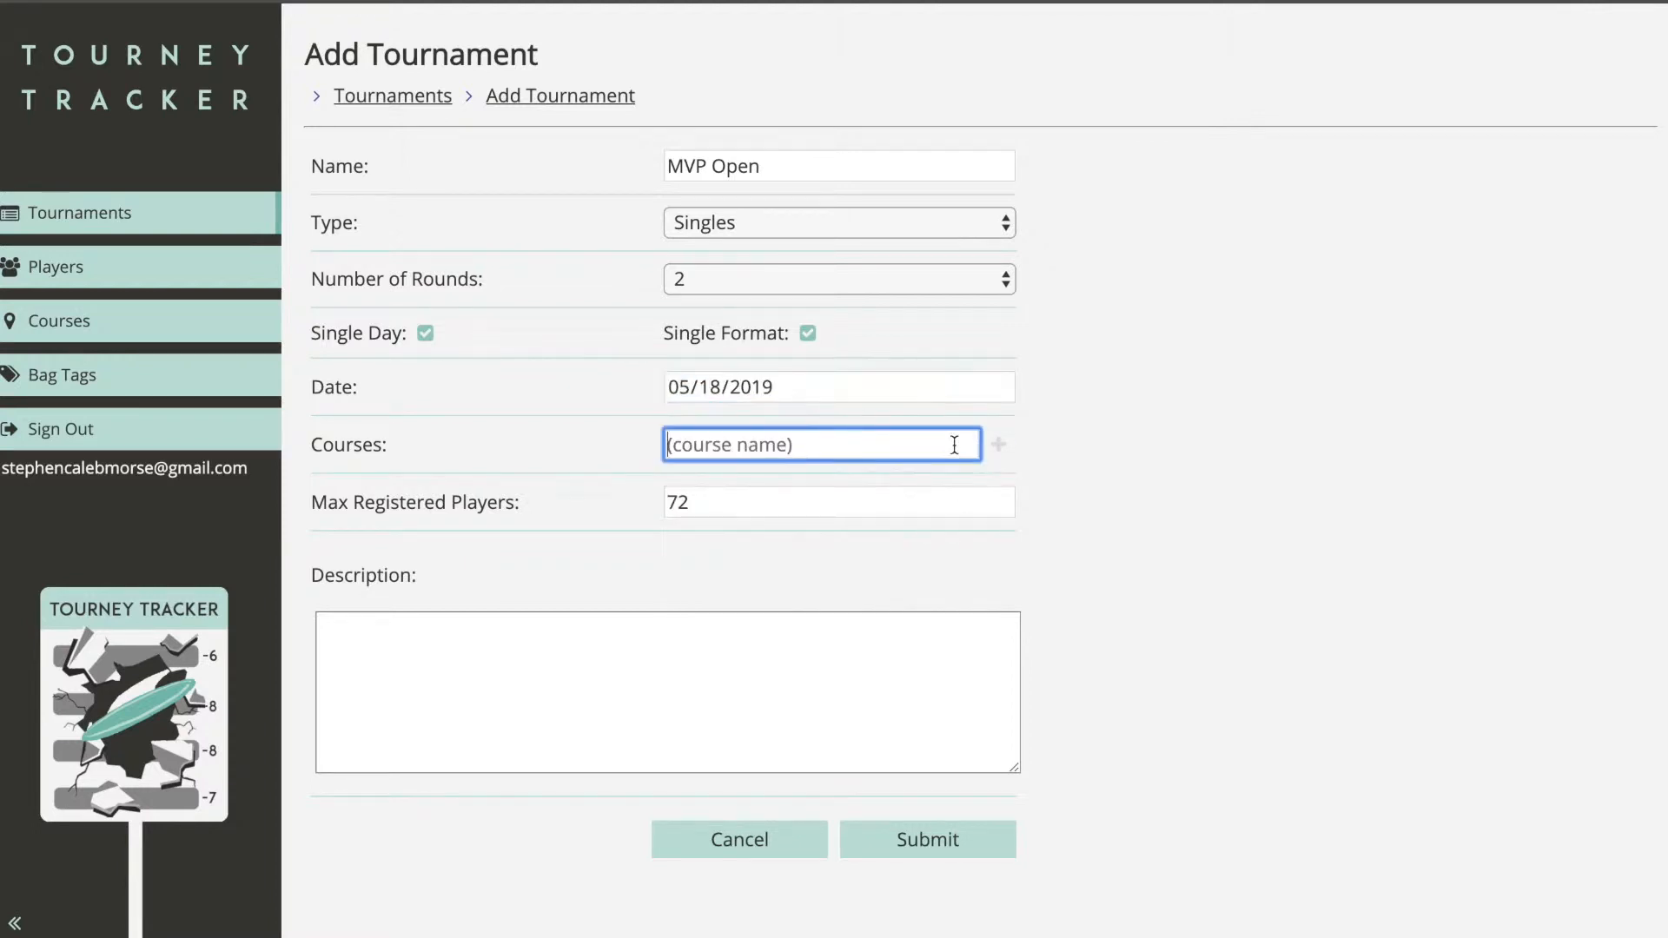
left_click(999, 446)
left_click(903, 477)
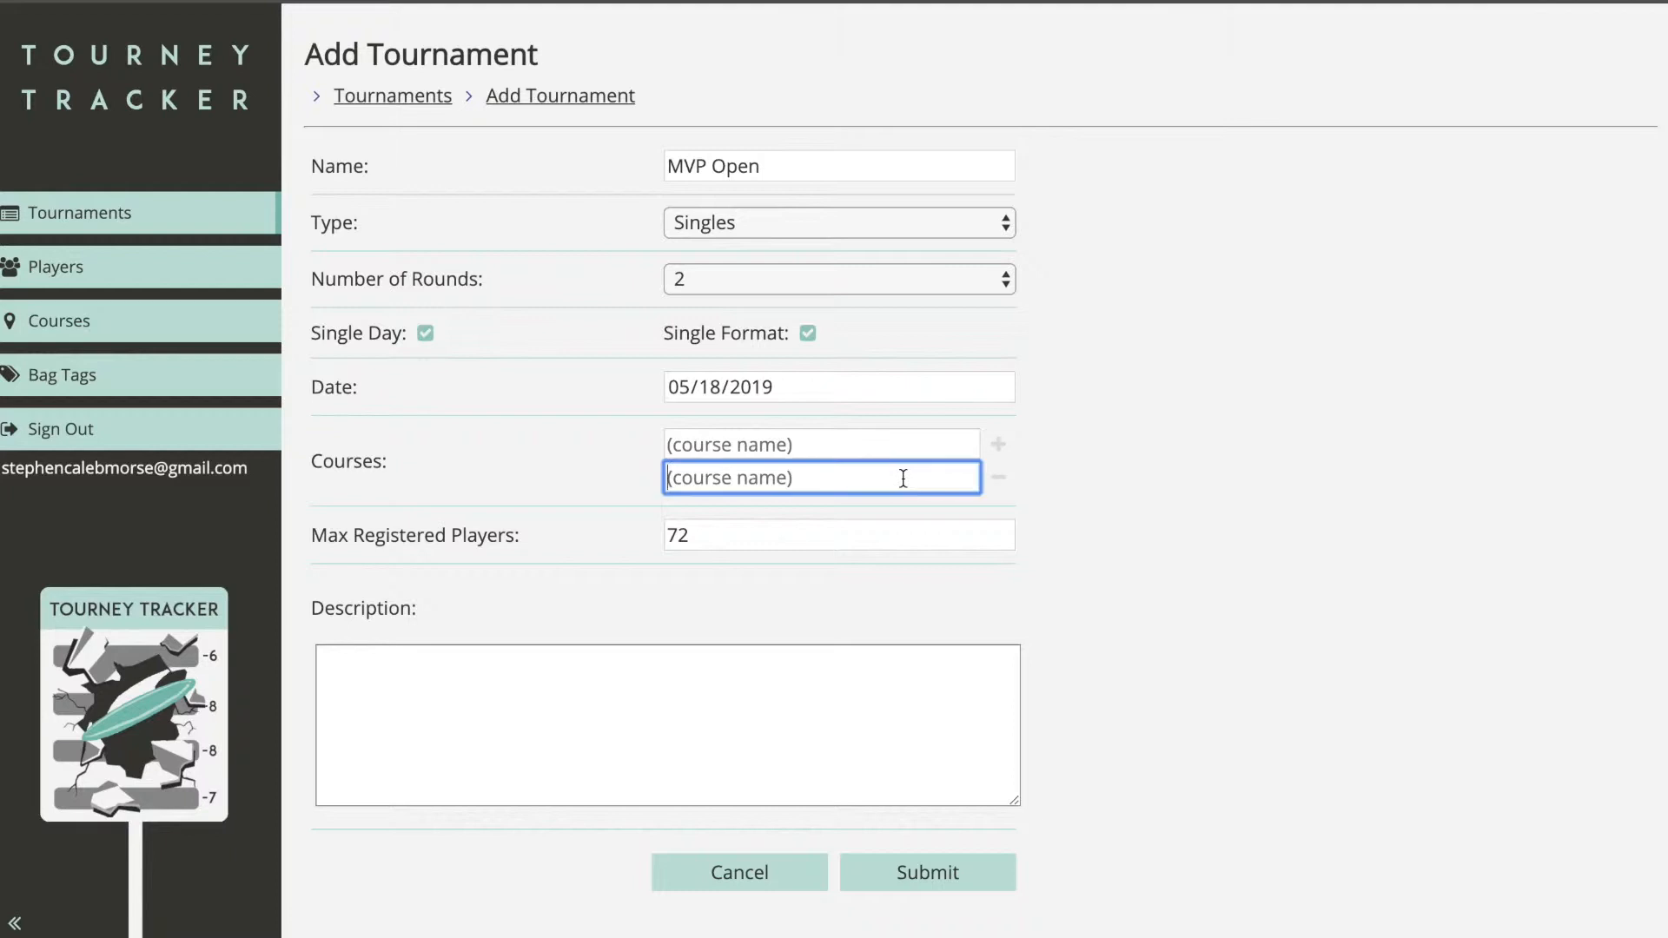
left_click(999, 477)
left_click(900, 449)
type("Ma")
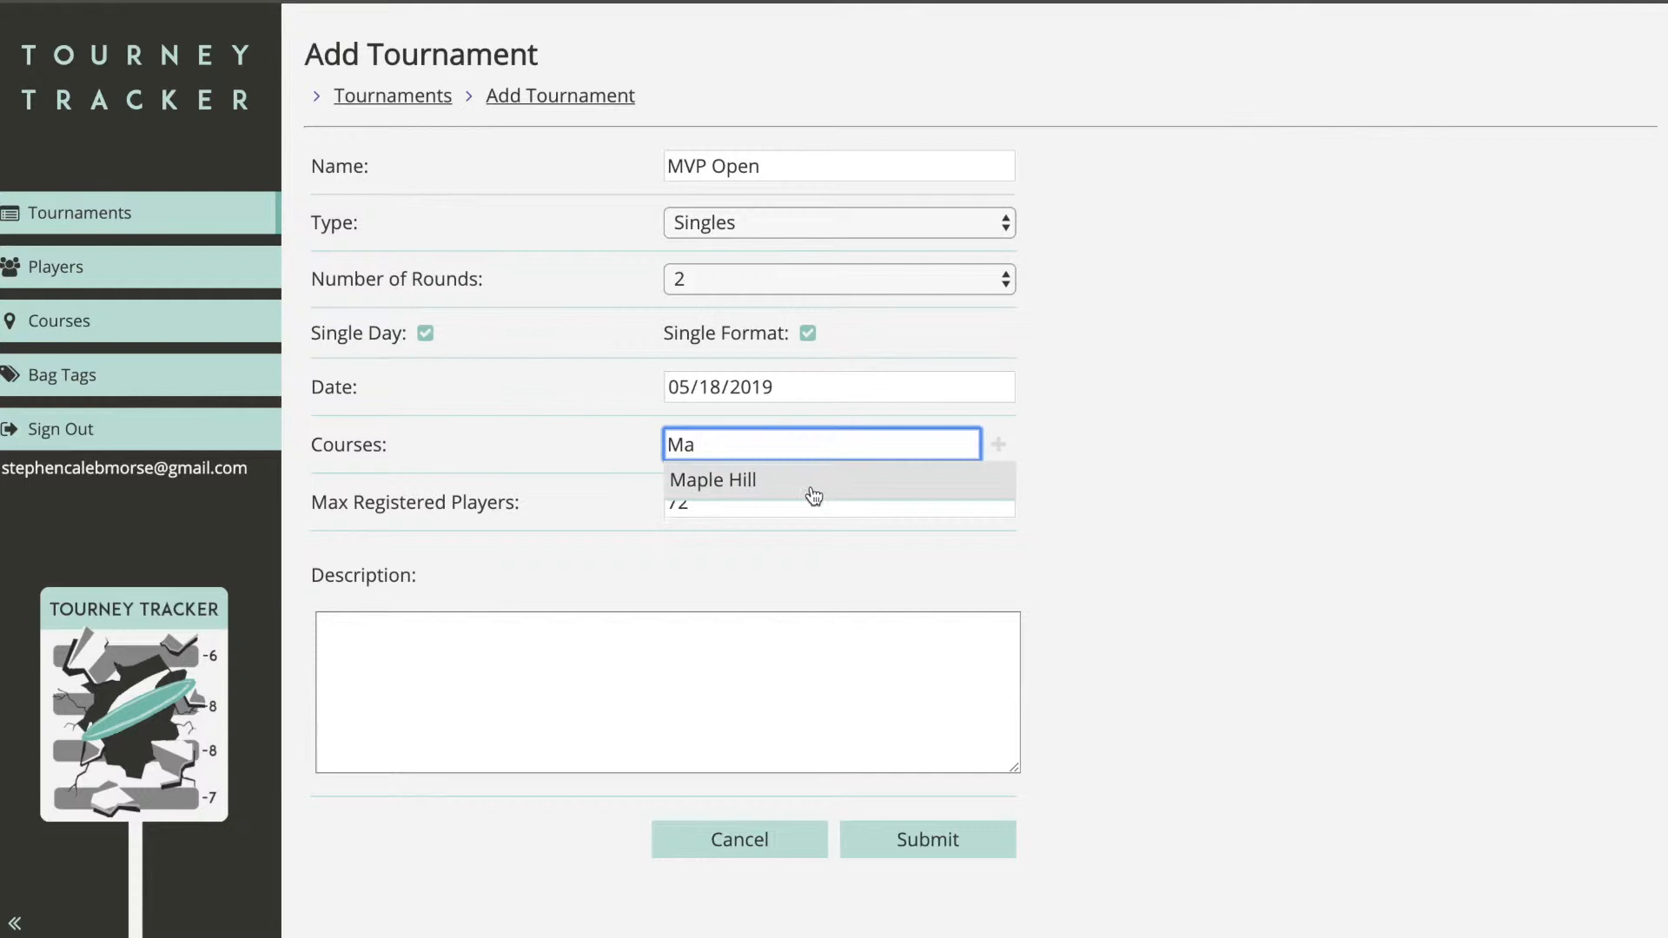
left_click(811, 486)
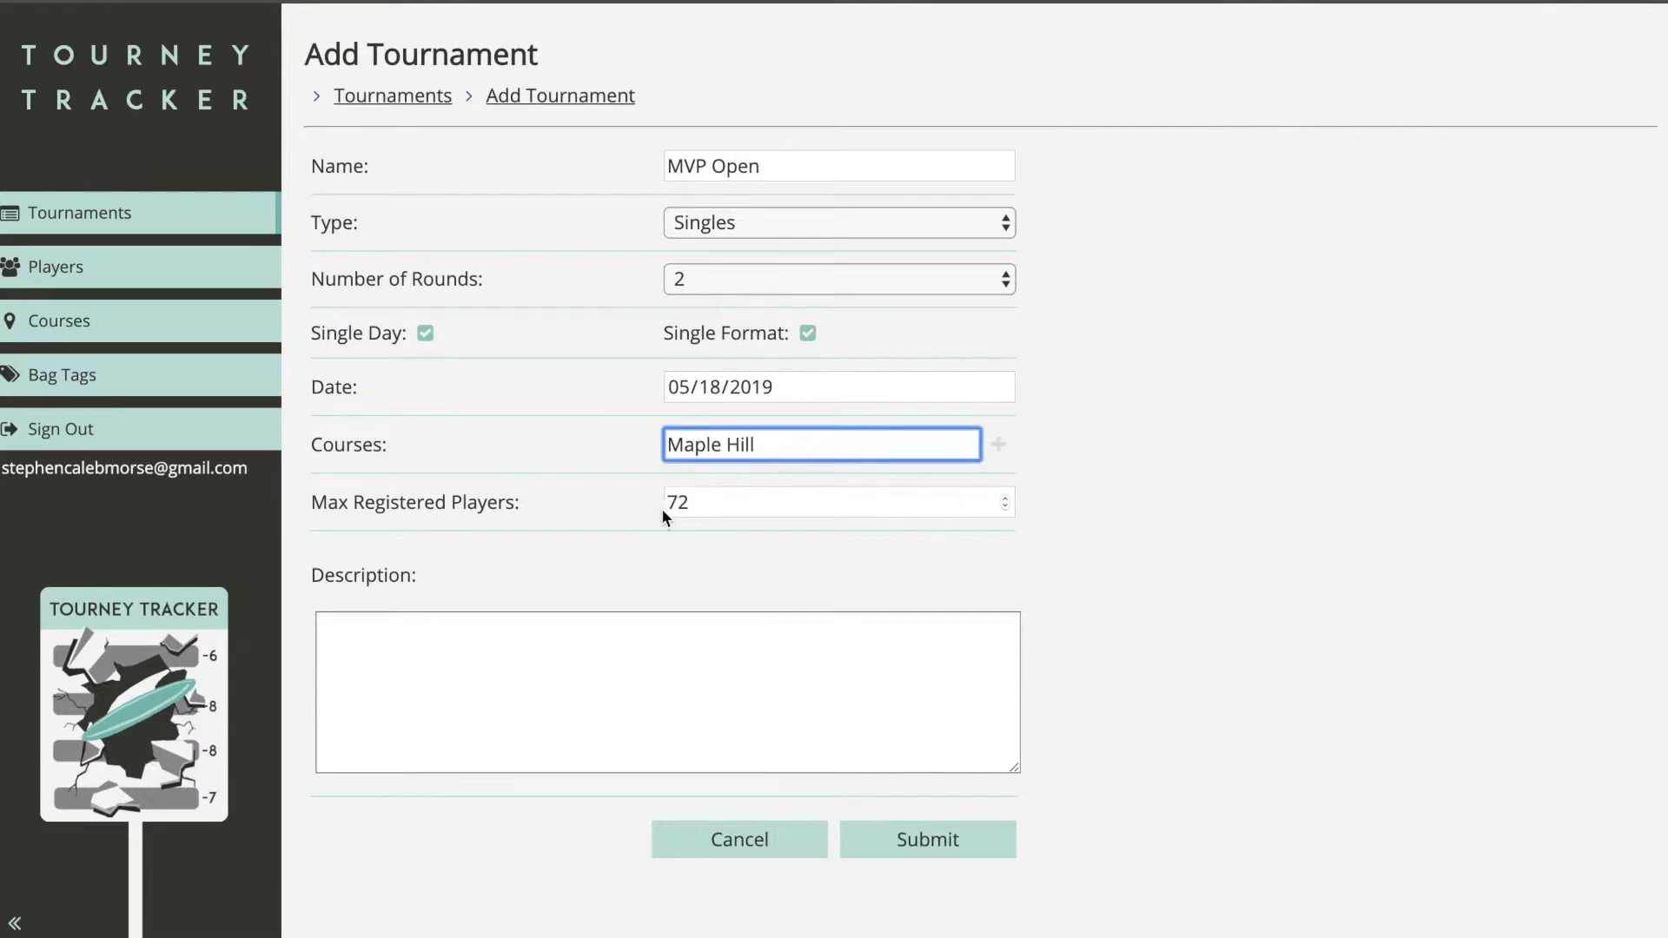
left_click(892, 842)
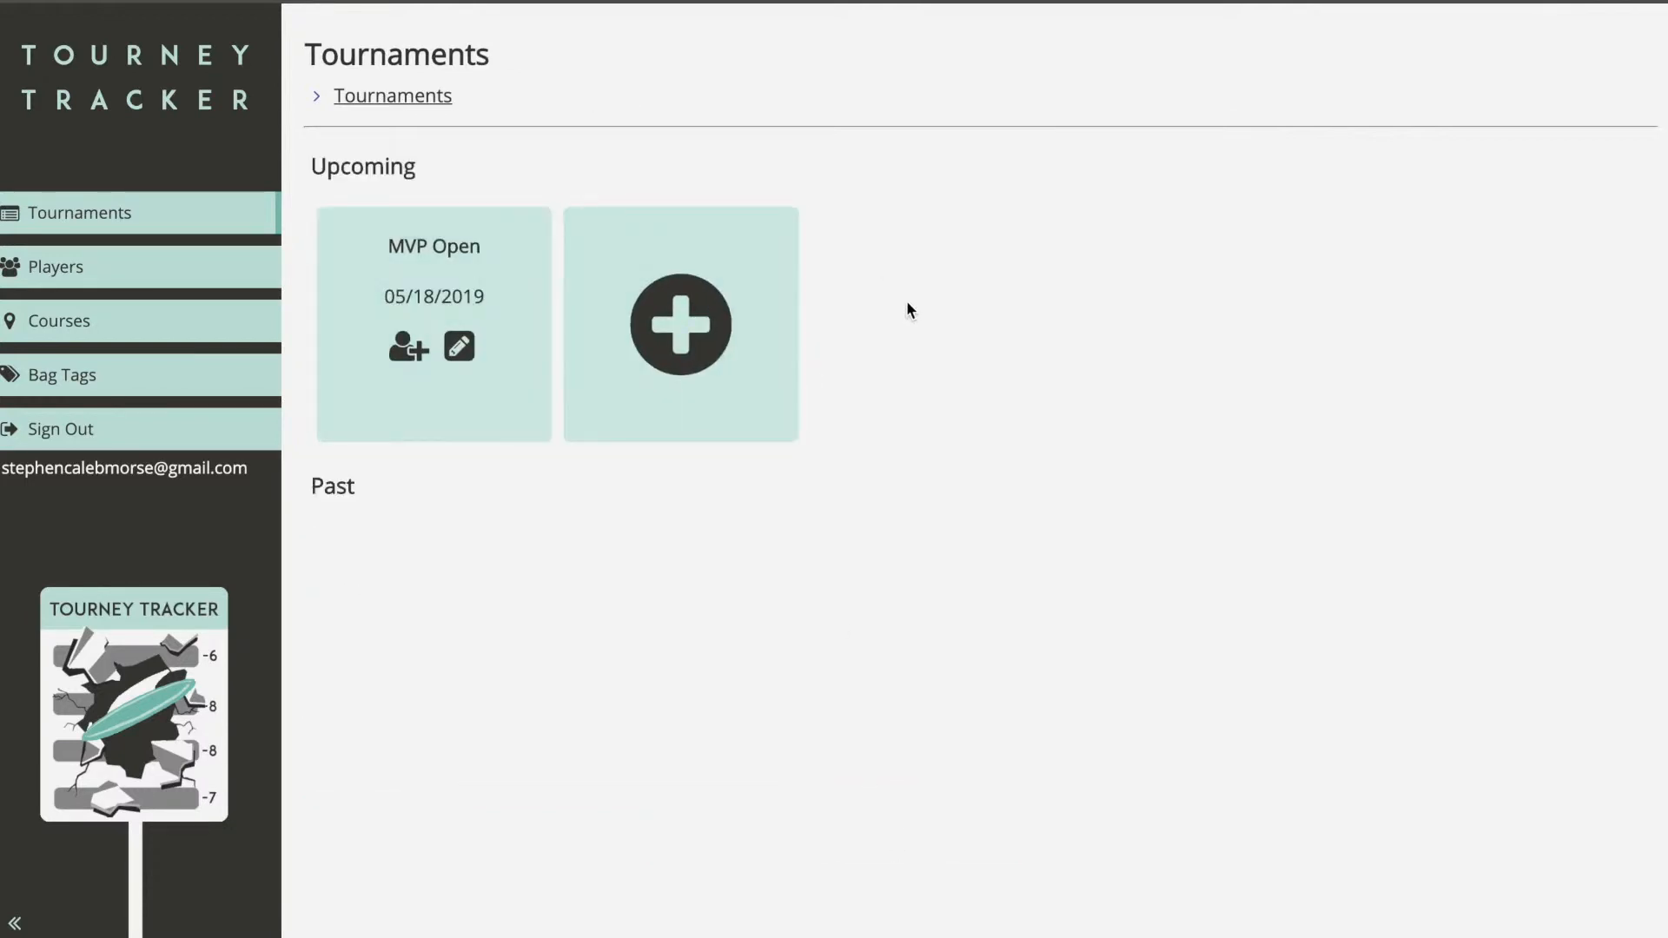
Step: Peek at MVP Open's edit and check-in screens, then open the MVP Open tournament page
left_click(462, 349)
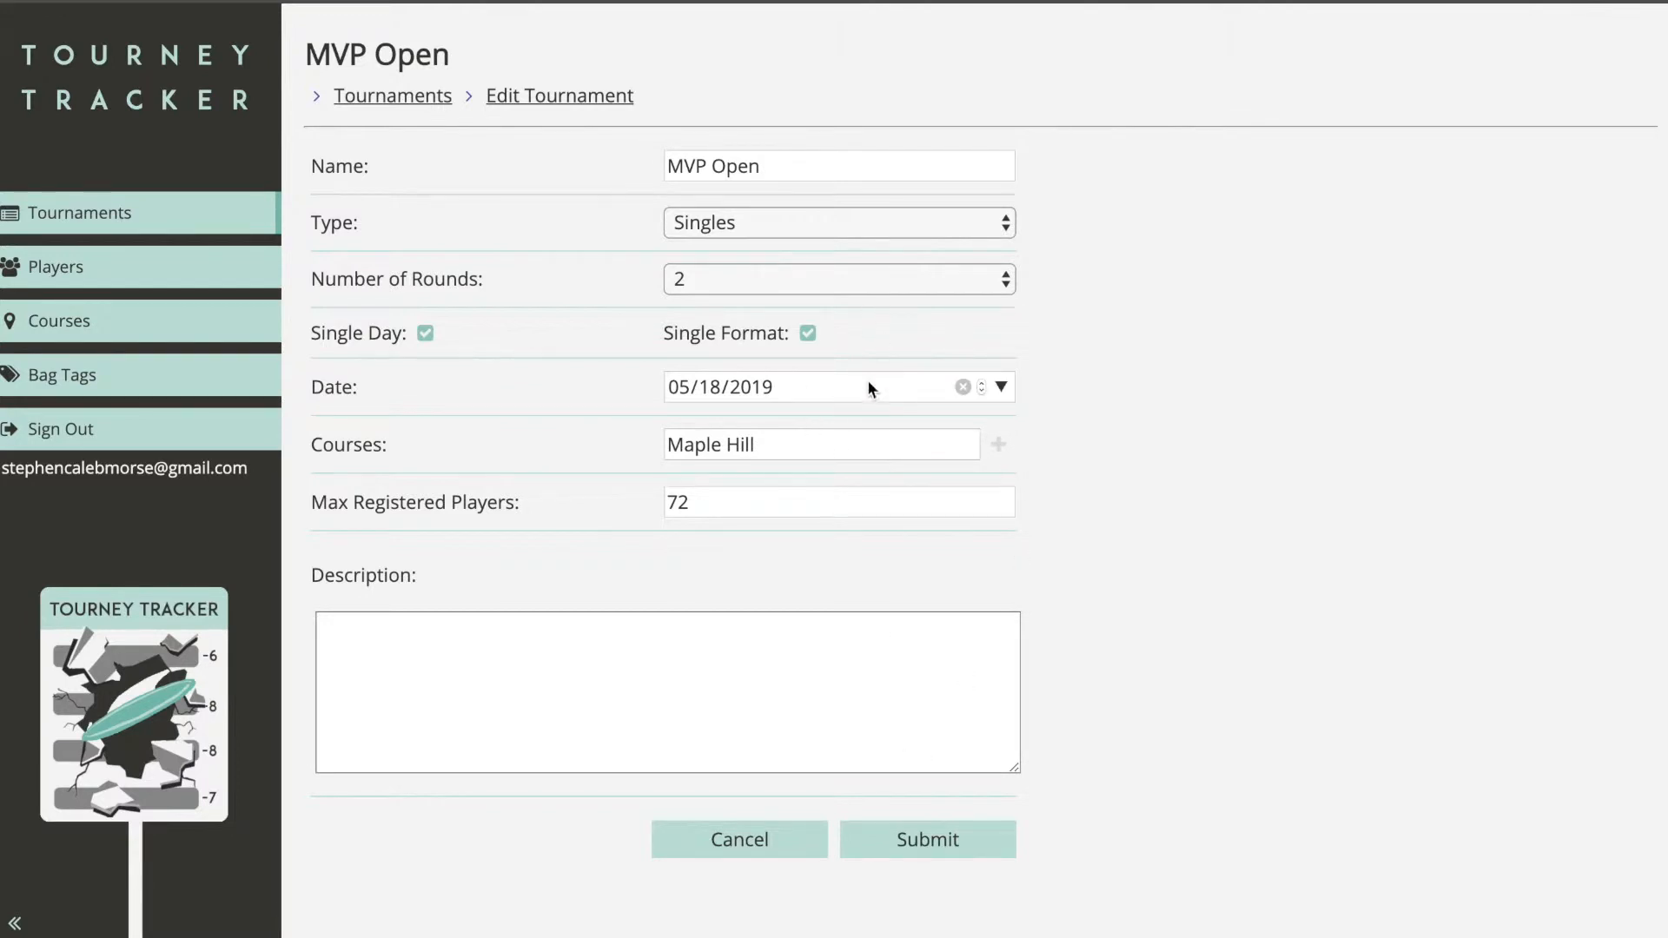
left_click(798, 847)
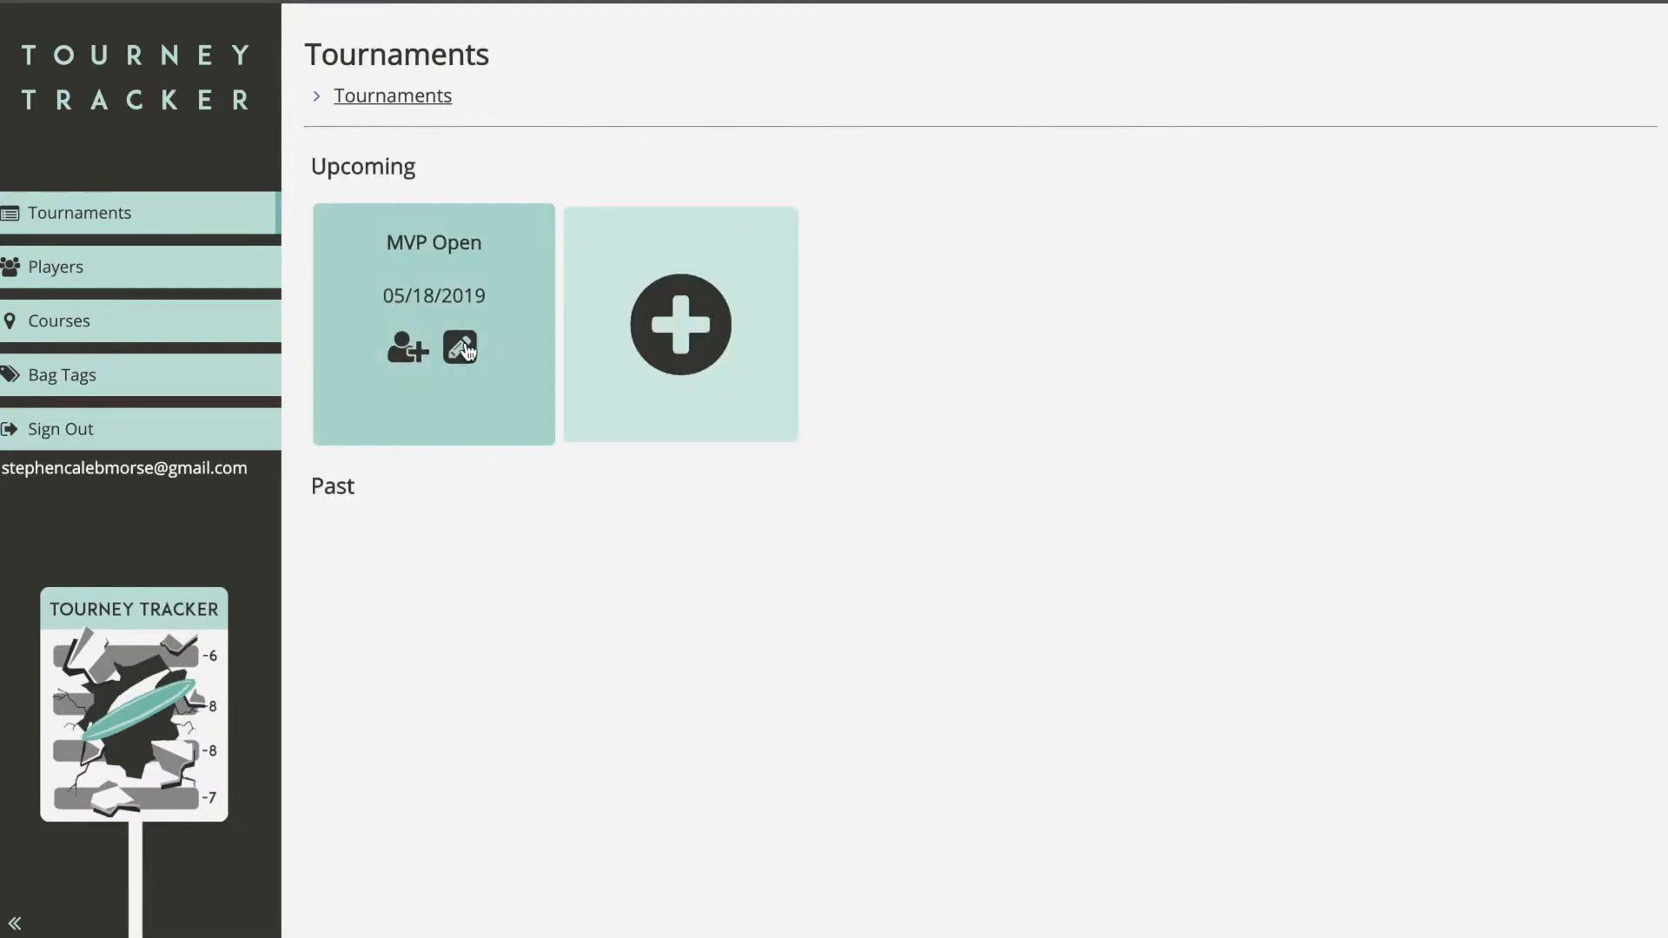
left_click(407, 352)
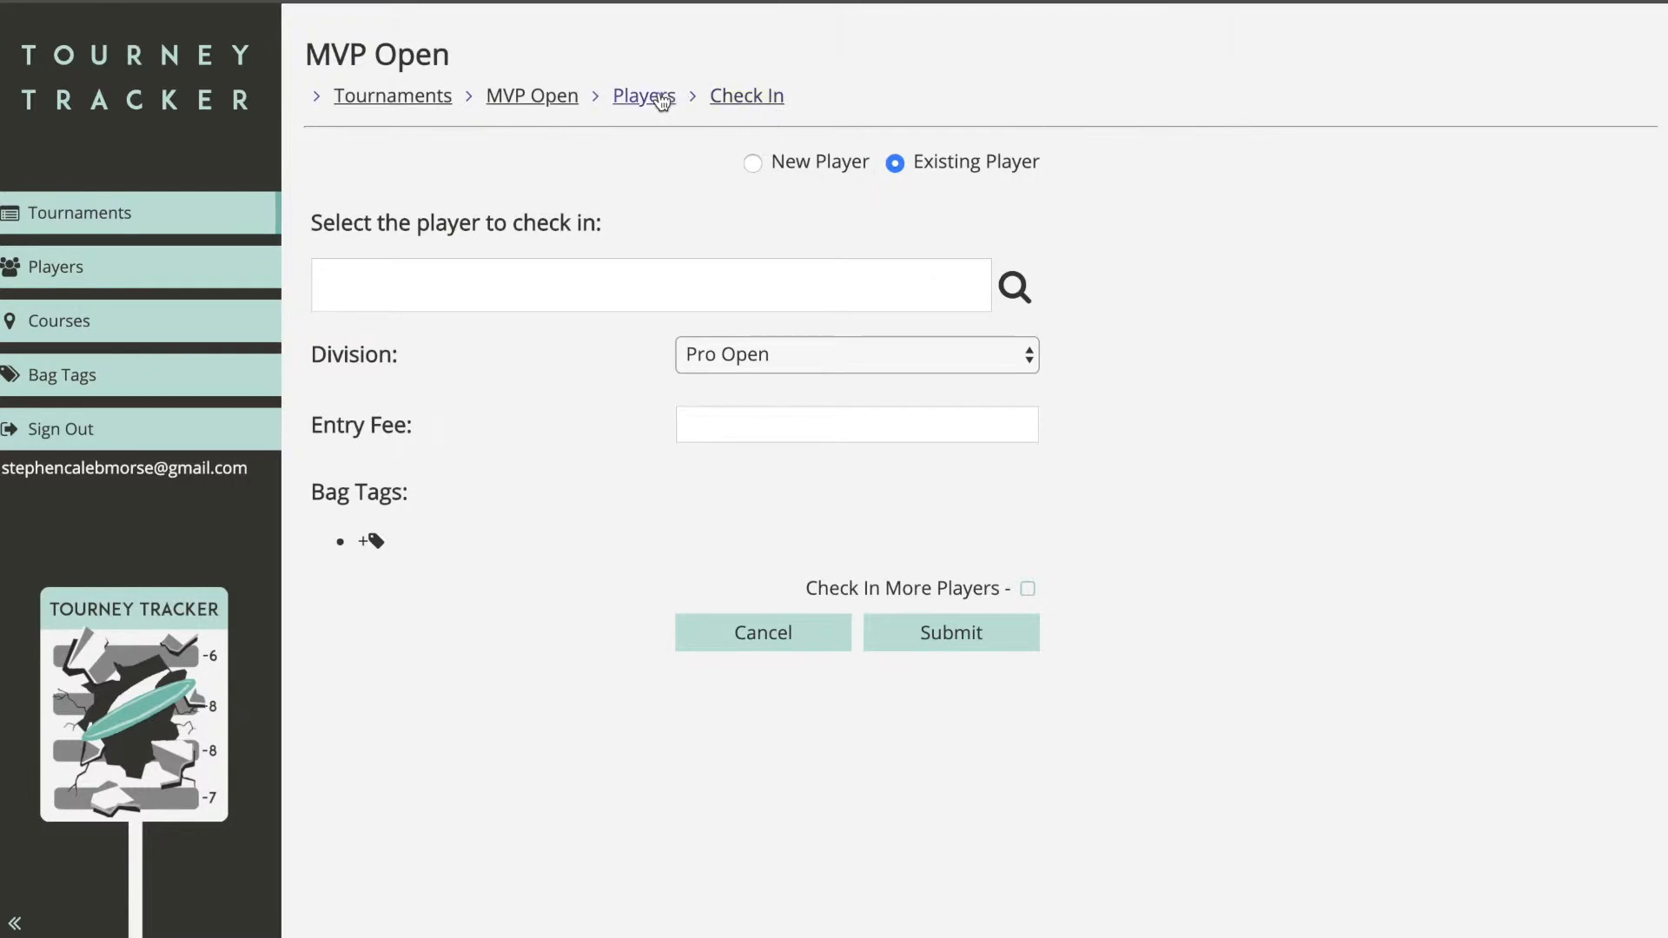
left_click(413, 99)
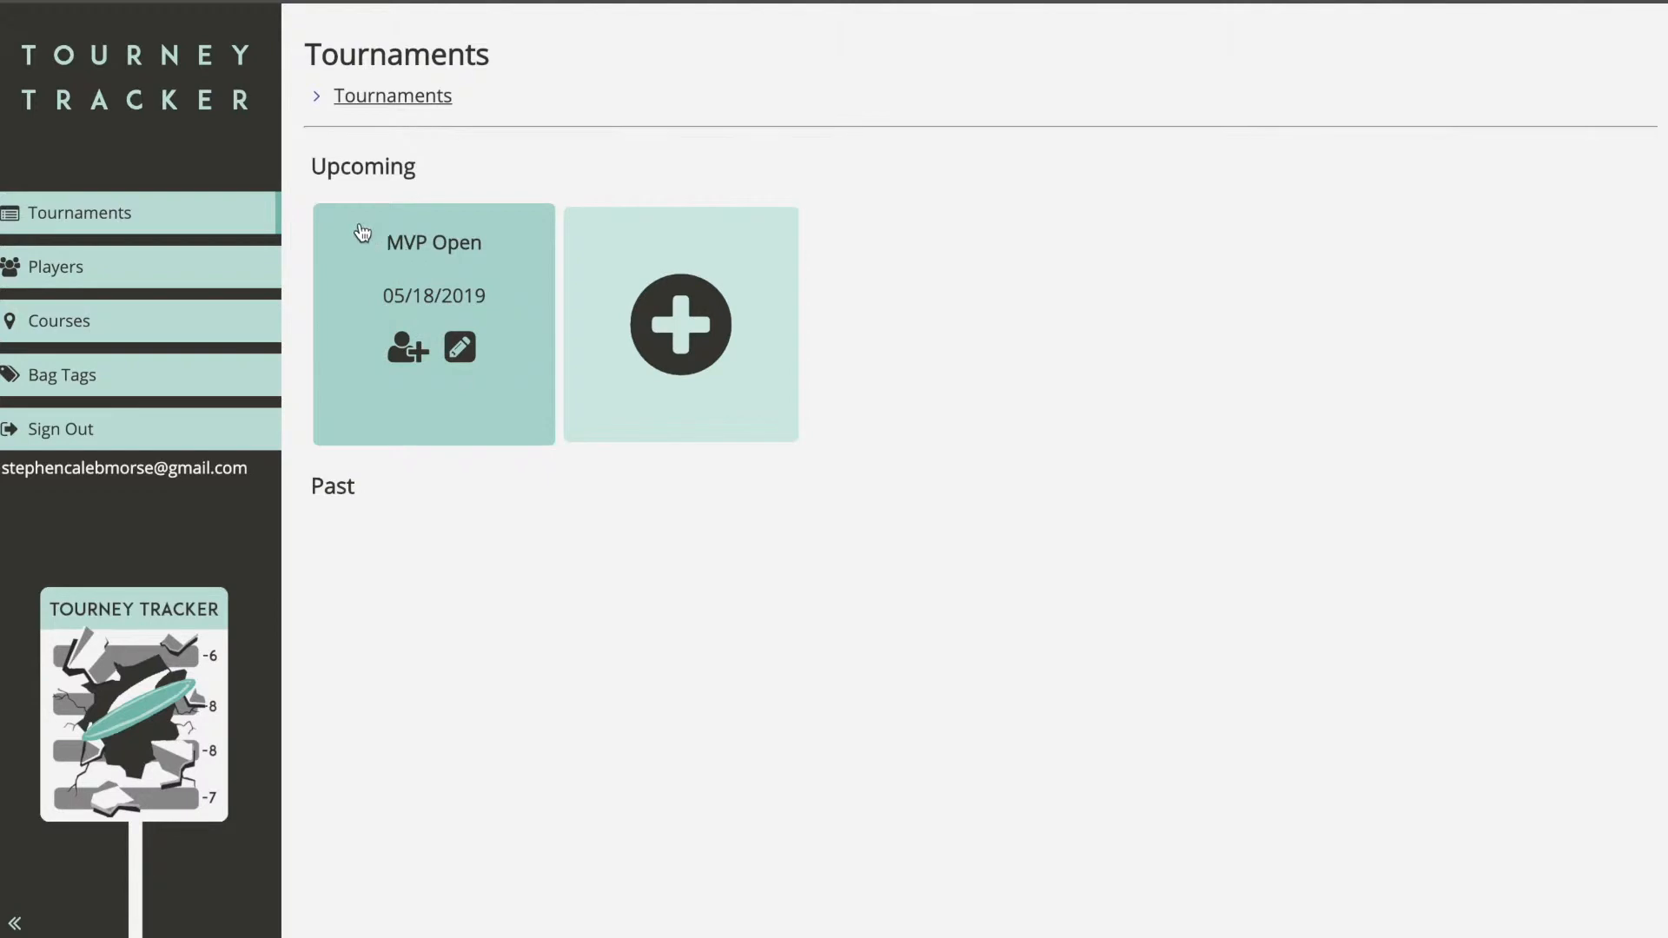
left_click(448, 241)
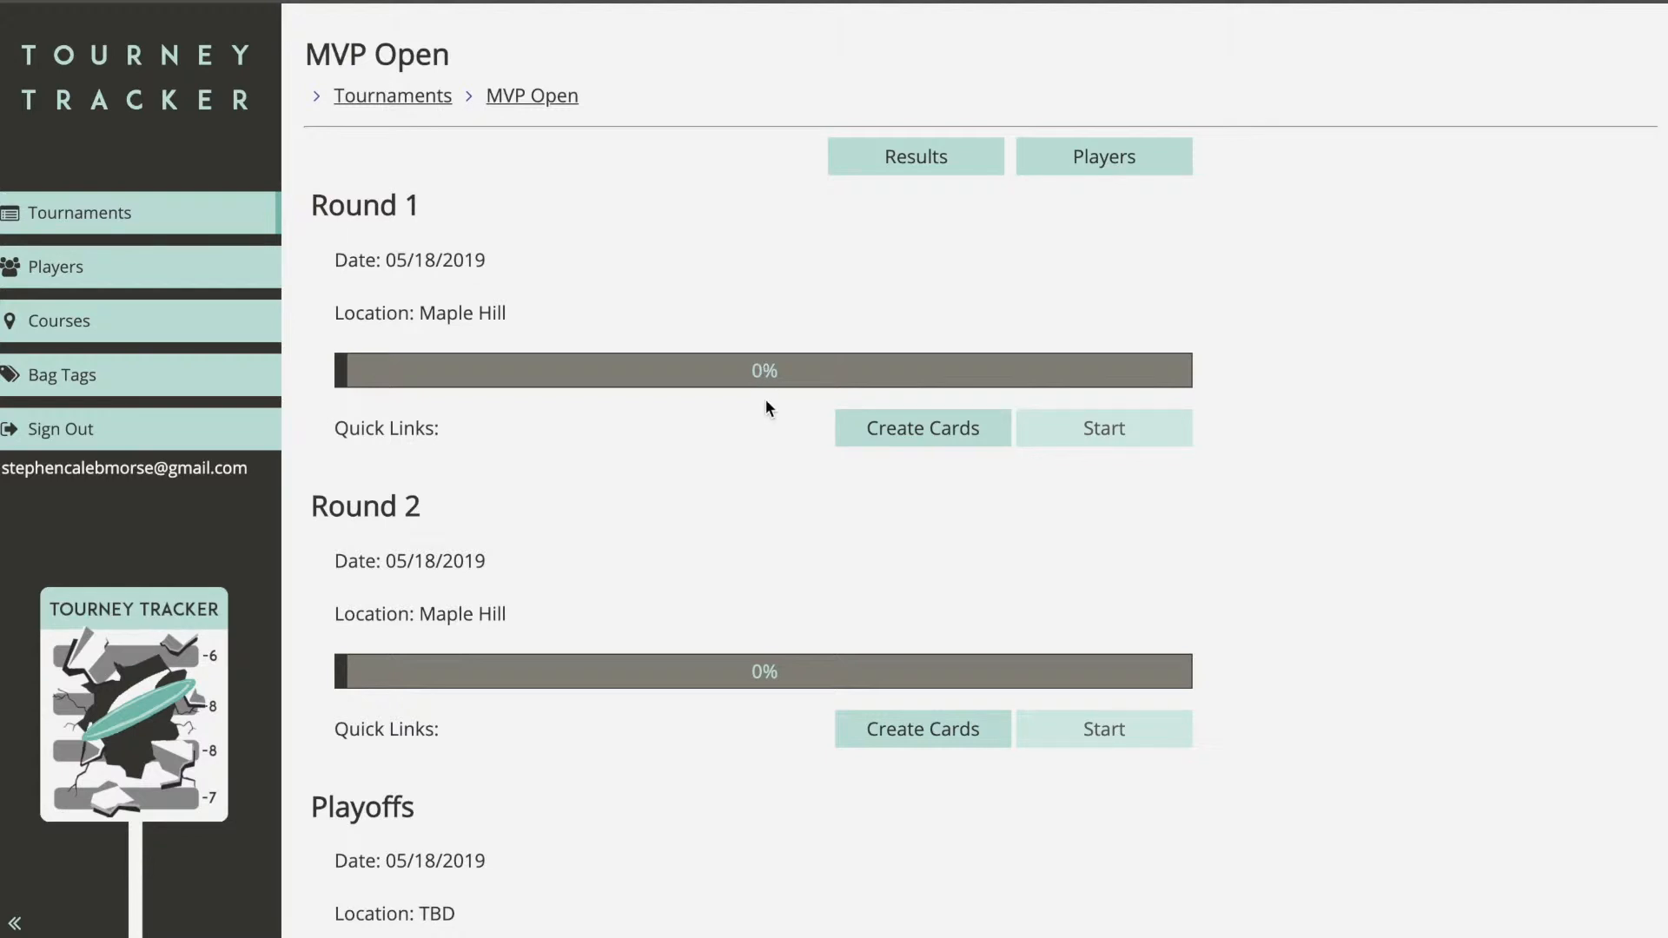
Step: Scroll to the Playoffs section and back, then view MVP Open's empty Players list
scroll(767, 405, "down", 2)
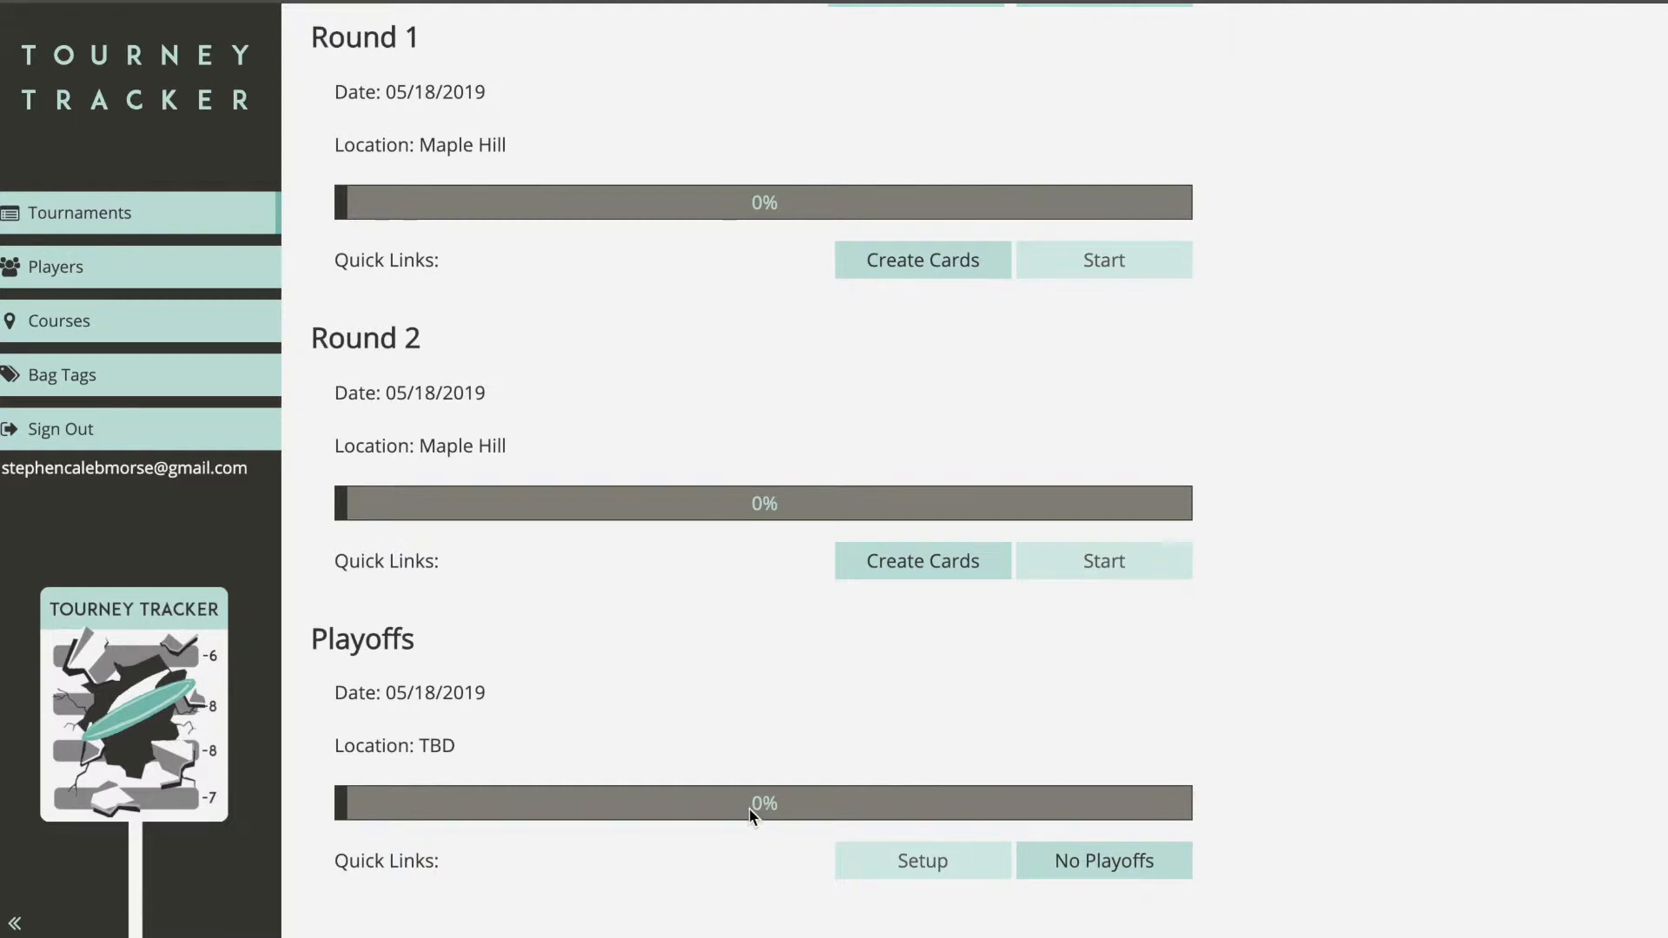
scroll(780, 728, "up", 2)
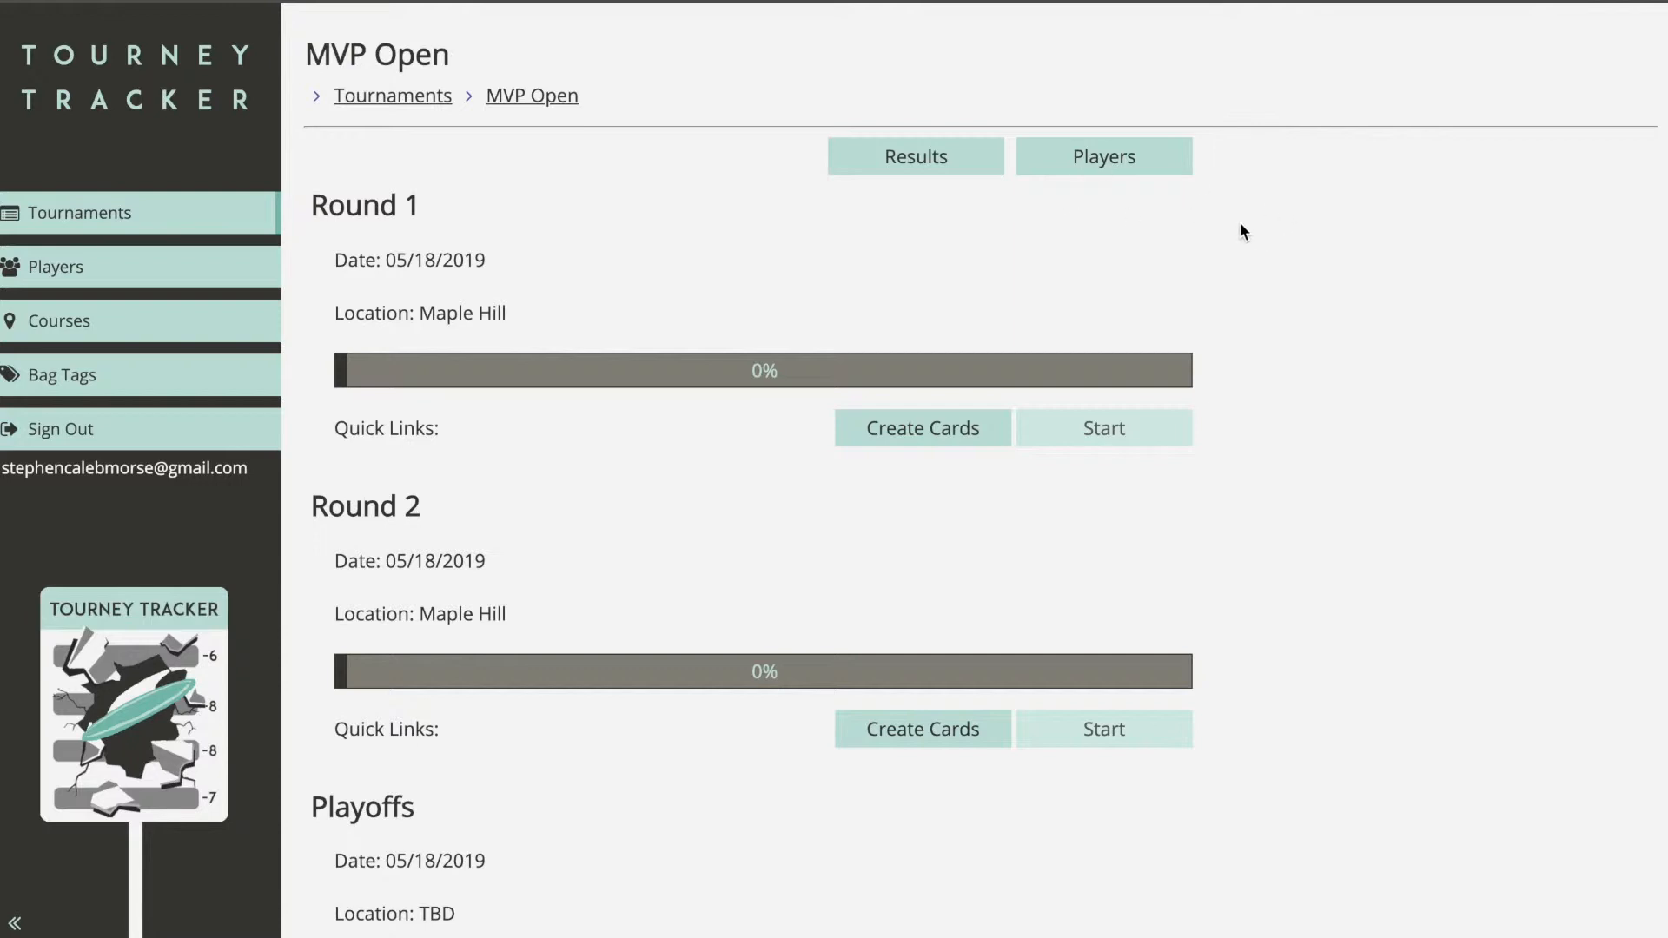
left_click(1165, 177)
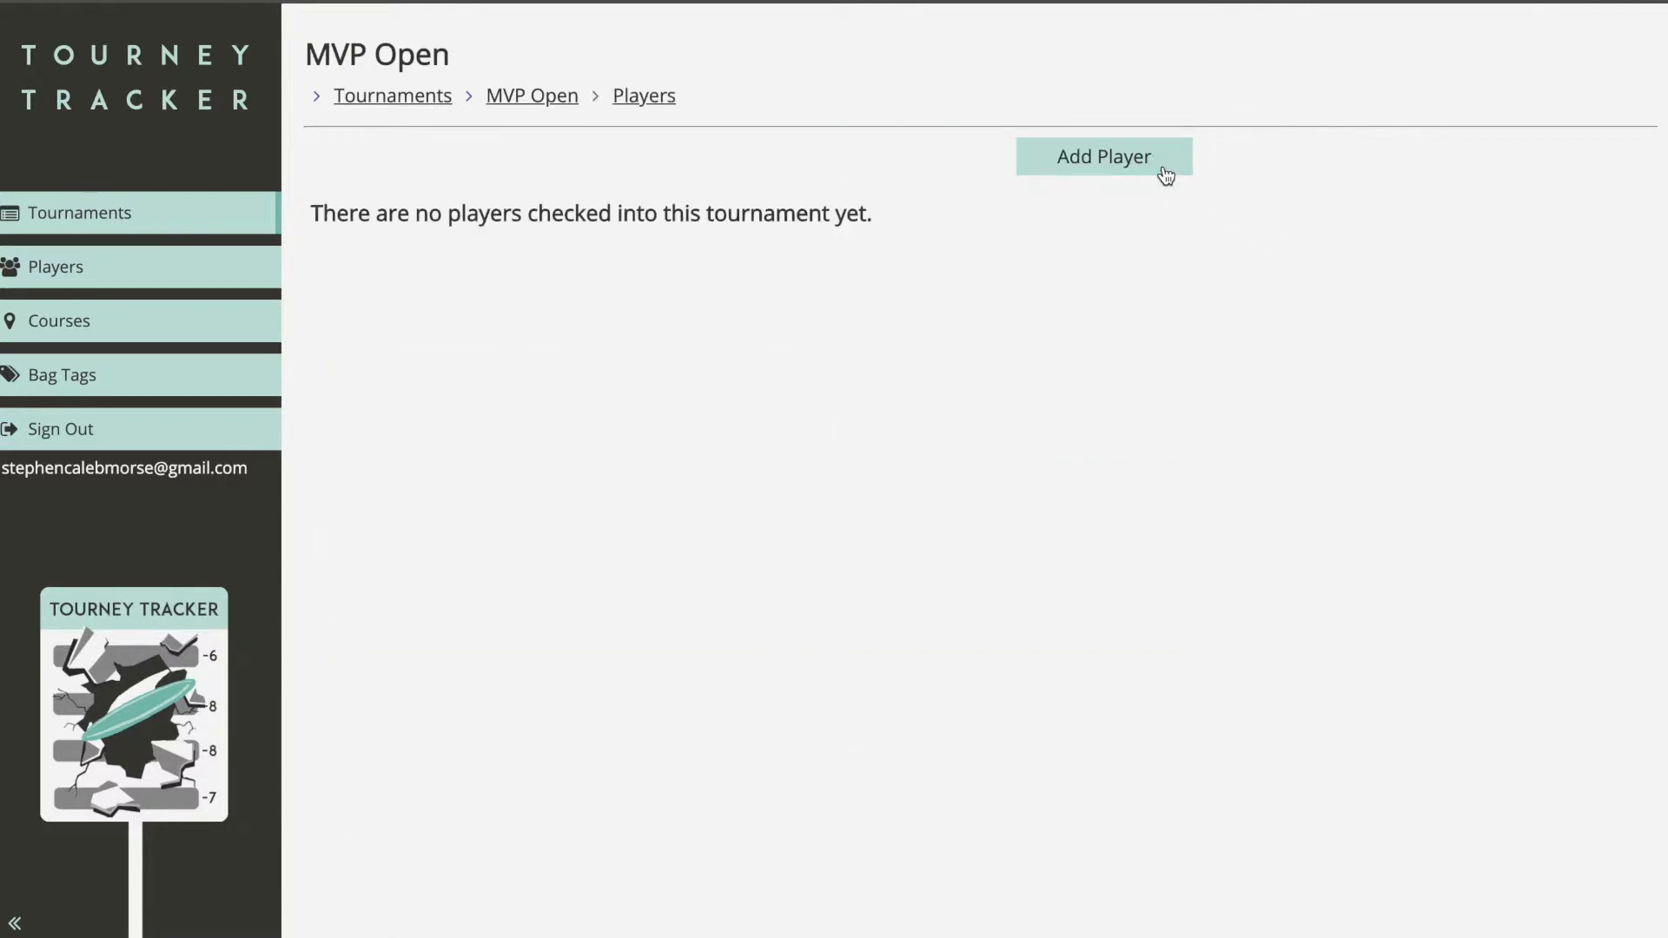
Step: Start a check-in and select an existing player by searching 'a'
left_click(1105, 174)
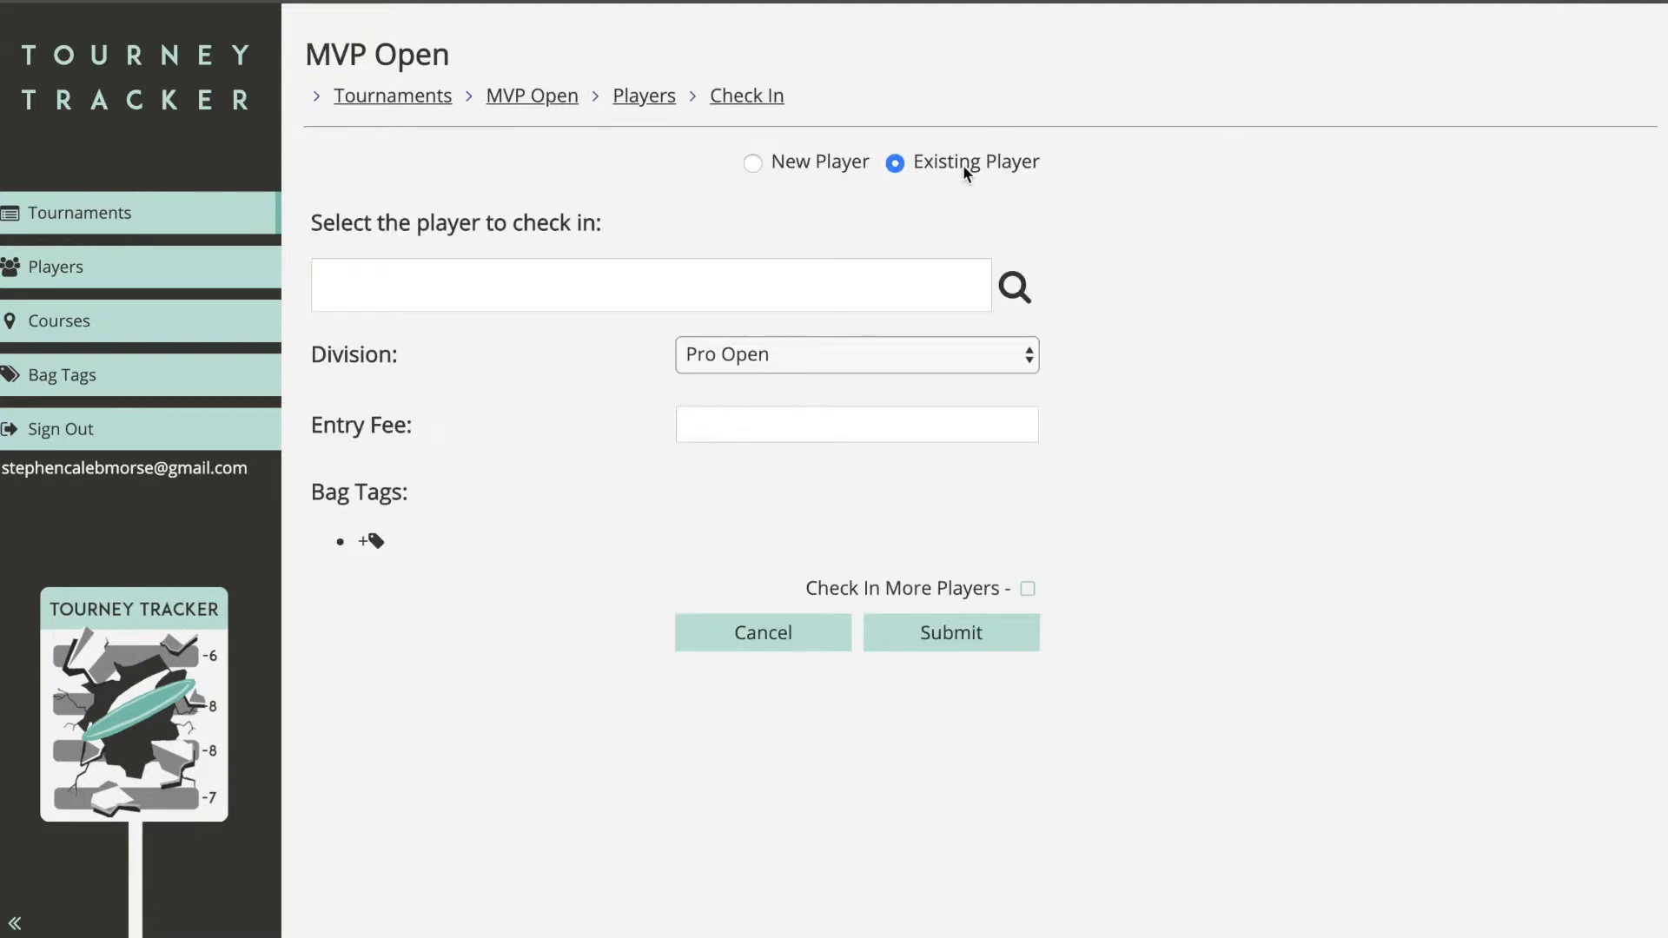
left_click(852, 161)
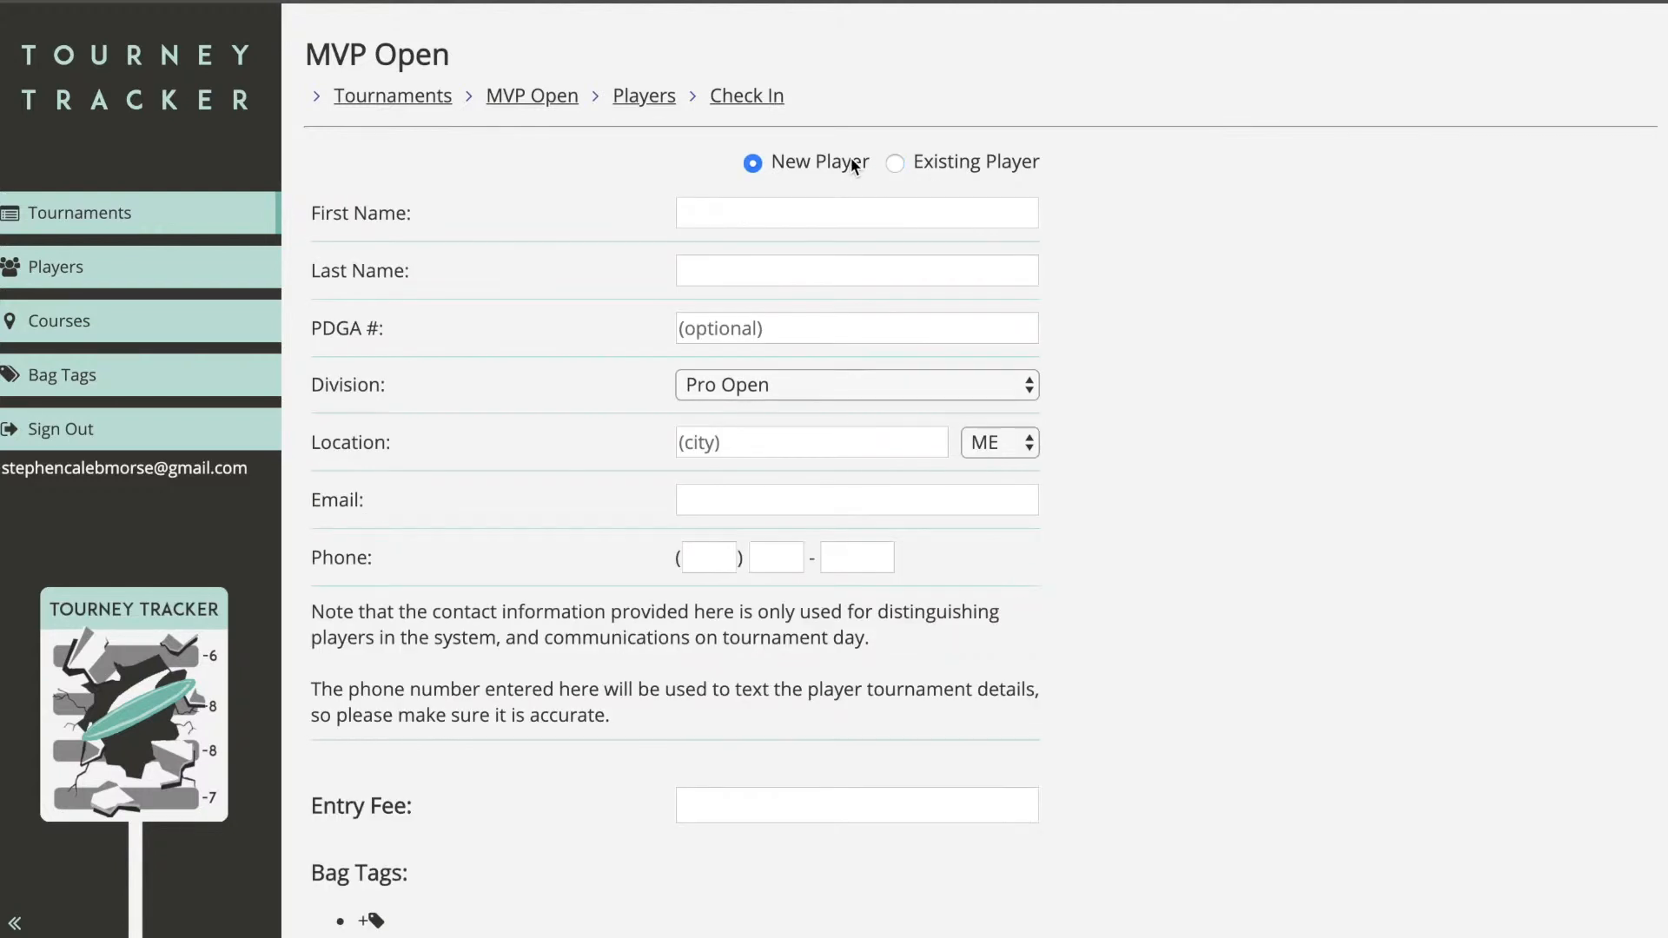
left_click(940, 163)
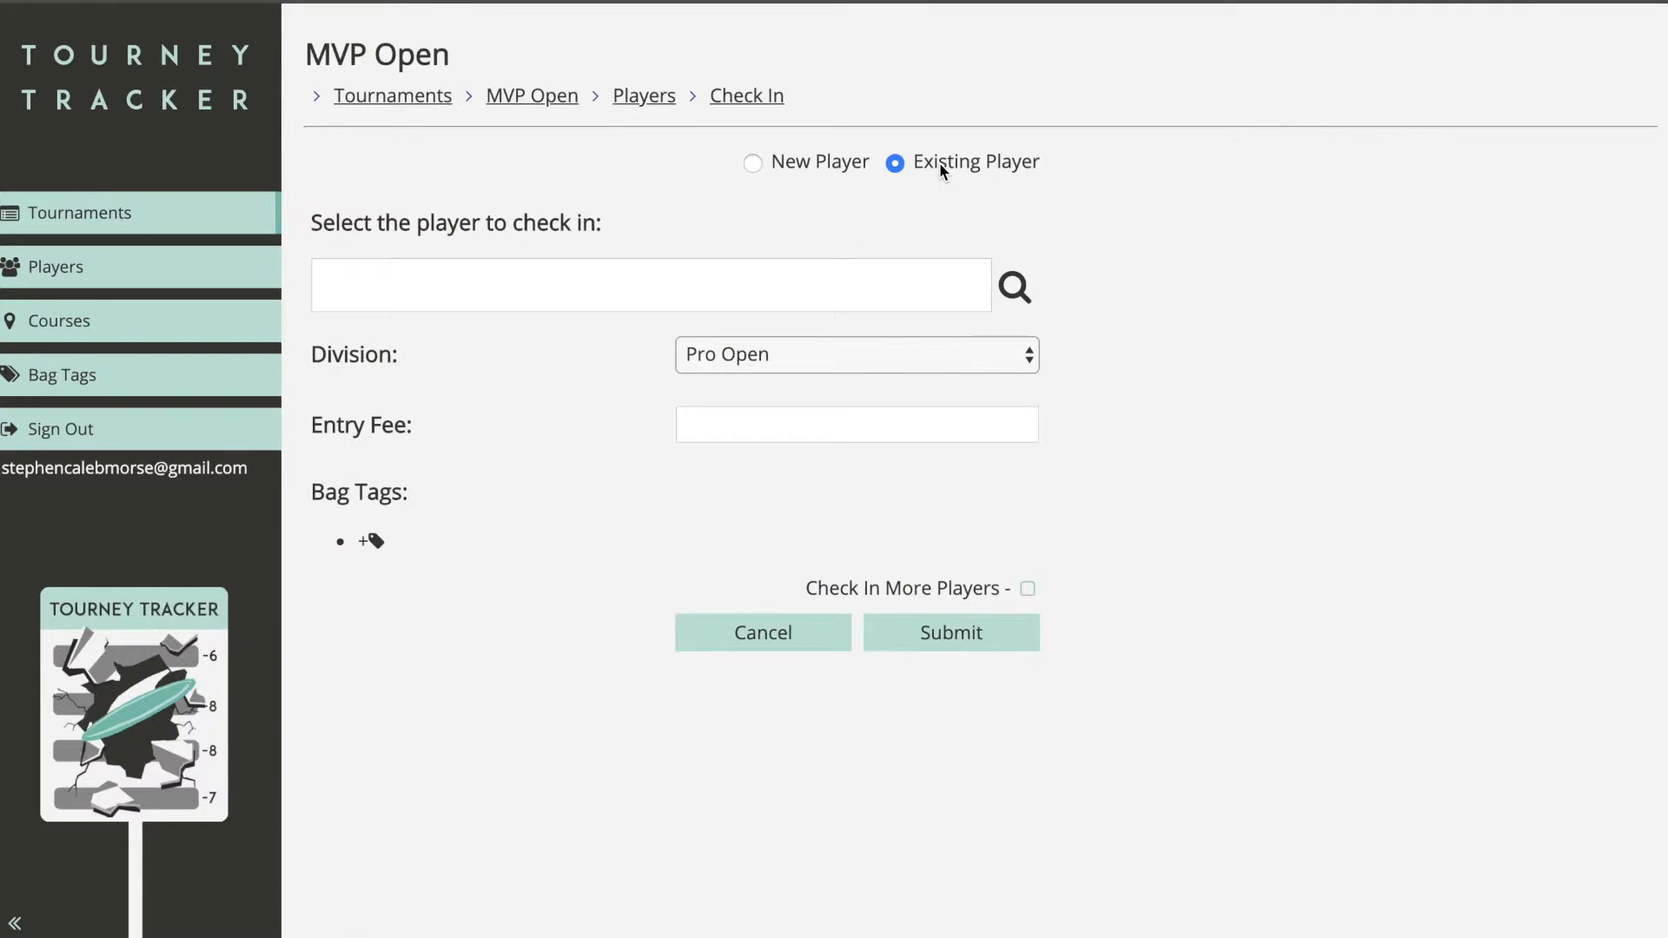
left_click(771, 281)
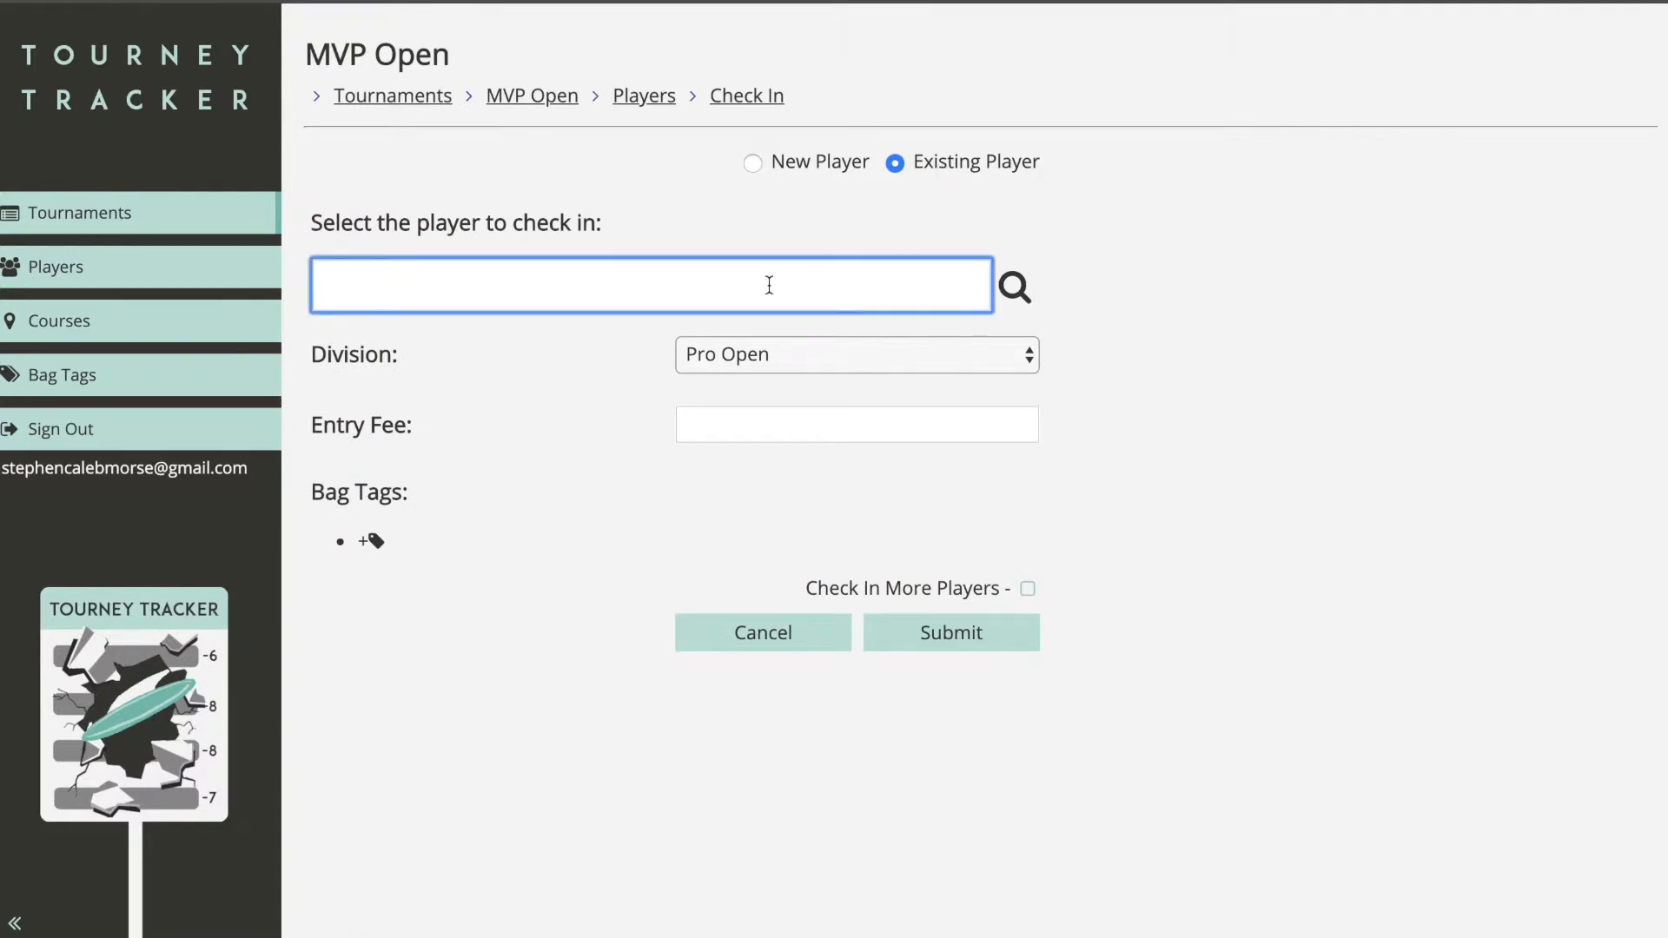
type("a")
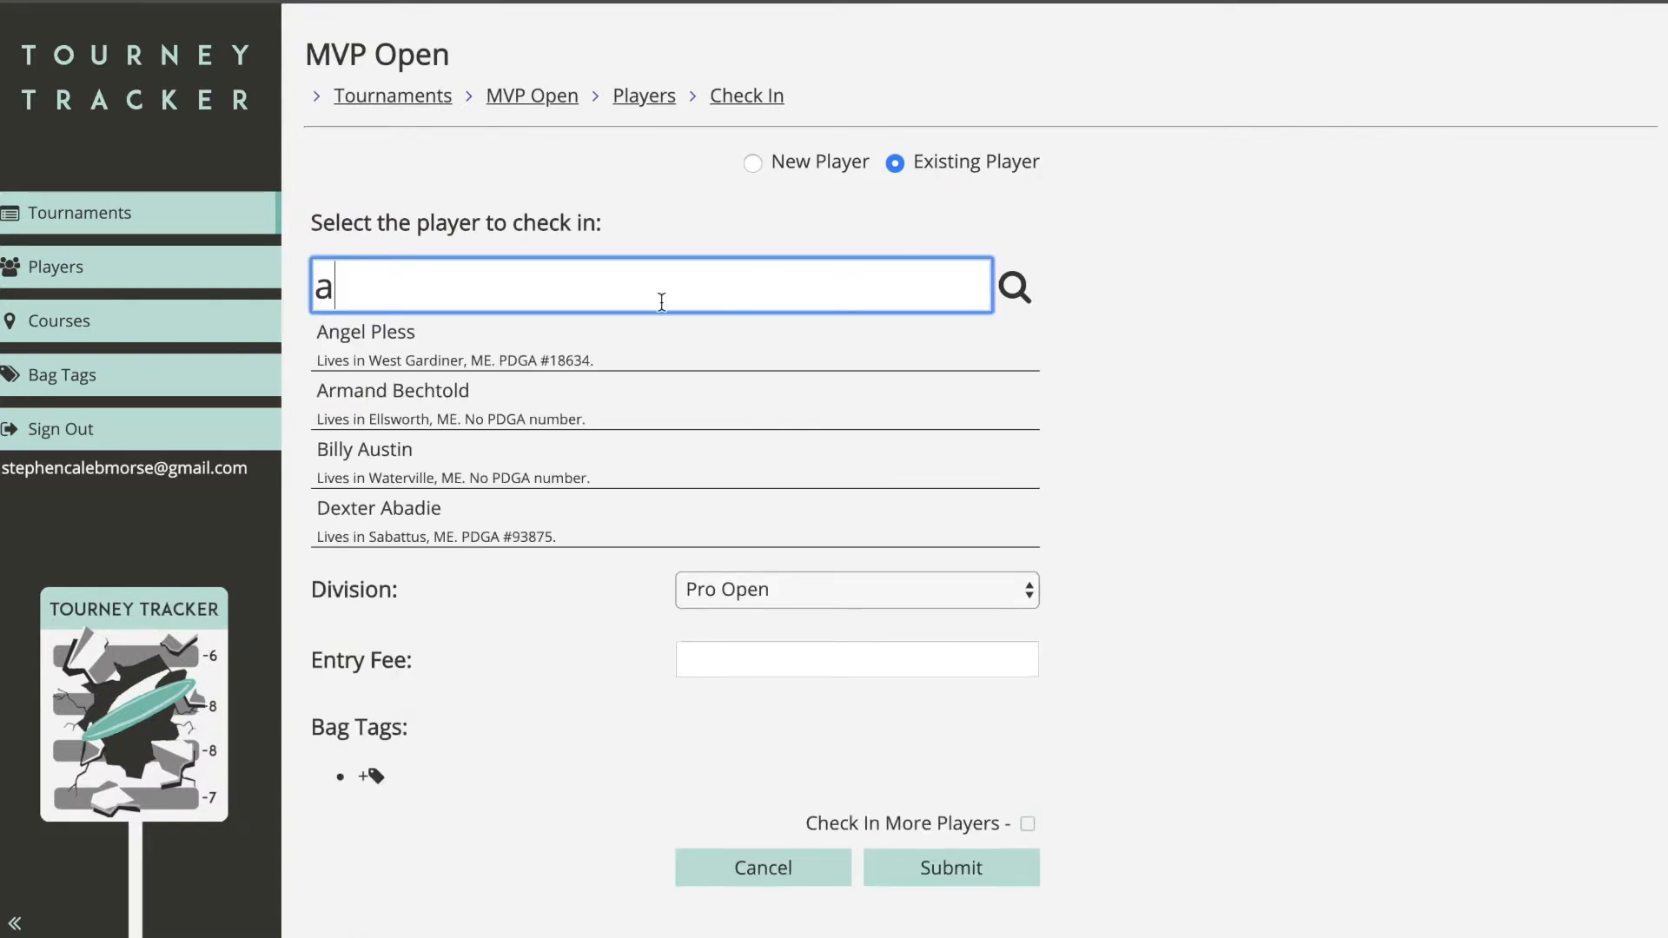
left_click(577, 357)
left_click(801, 164)
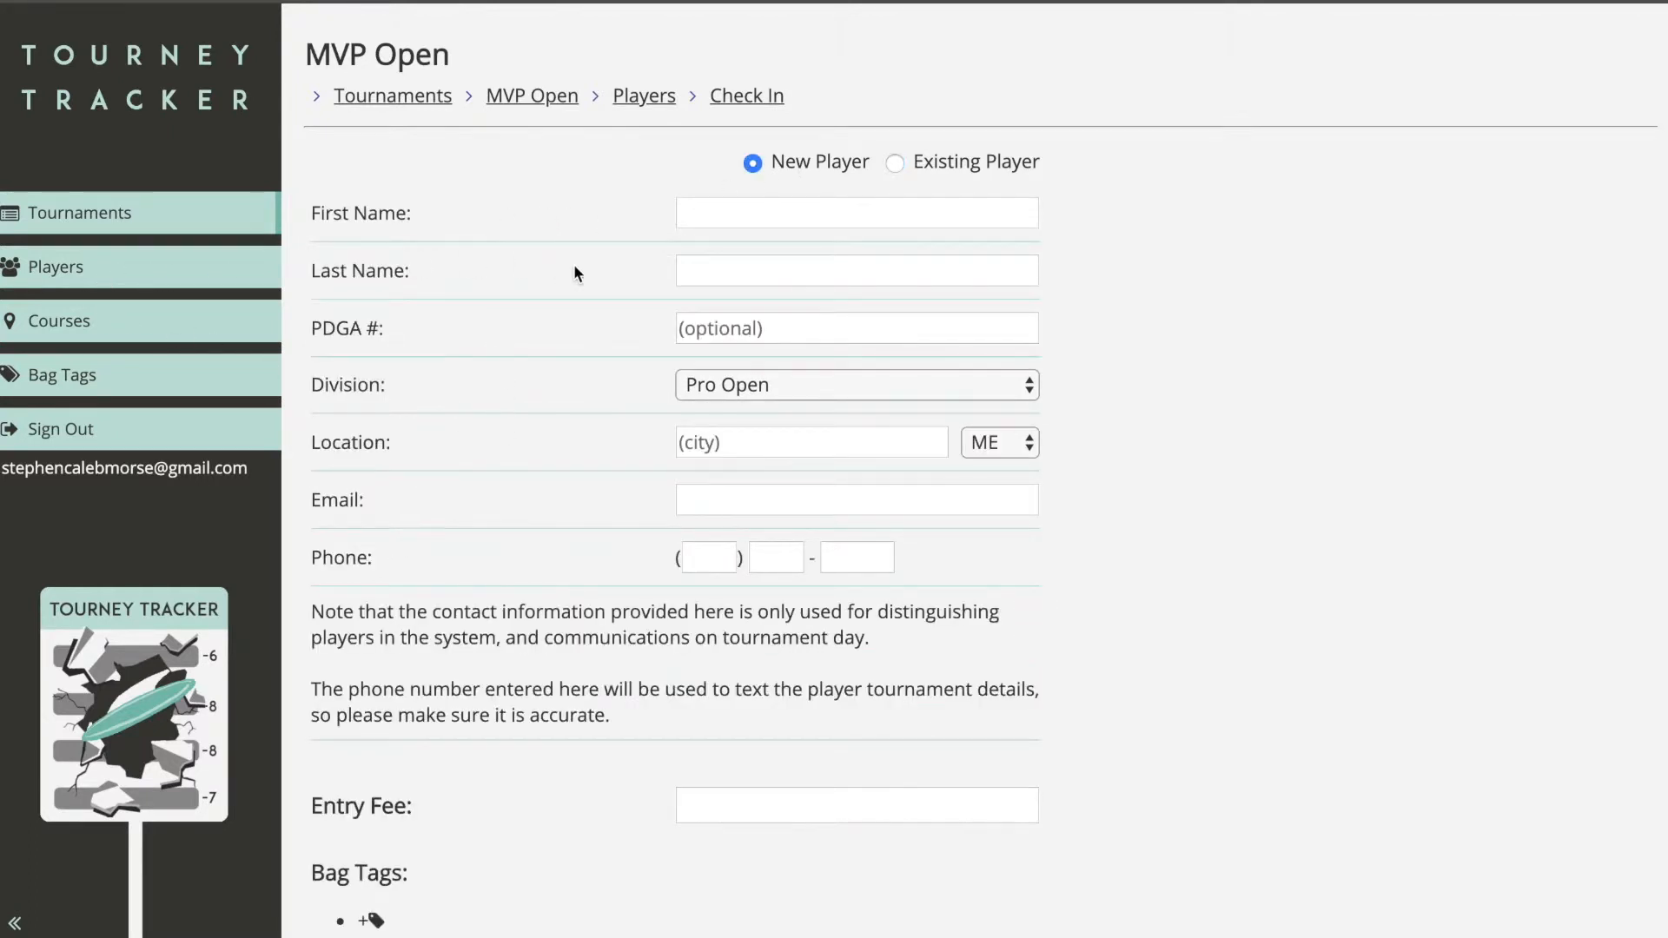
scroll(576, 300, "down", 1)
scroll(577, 300, "up", 1)
left_click(895, 163)
type("a")
left_click(423, 330)
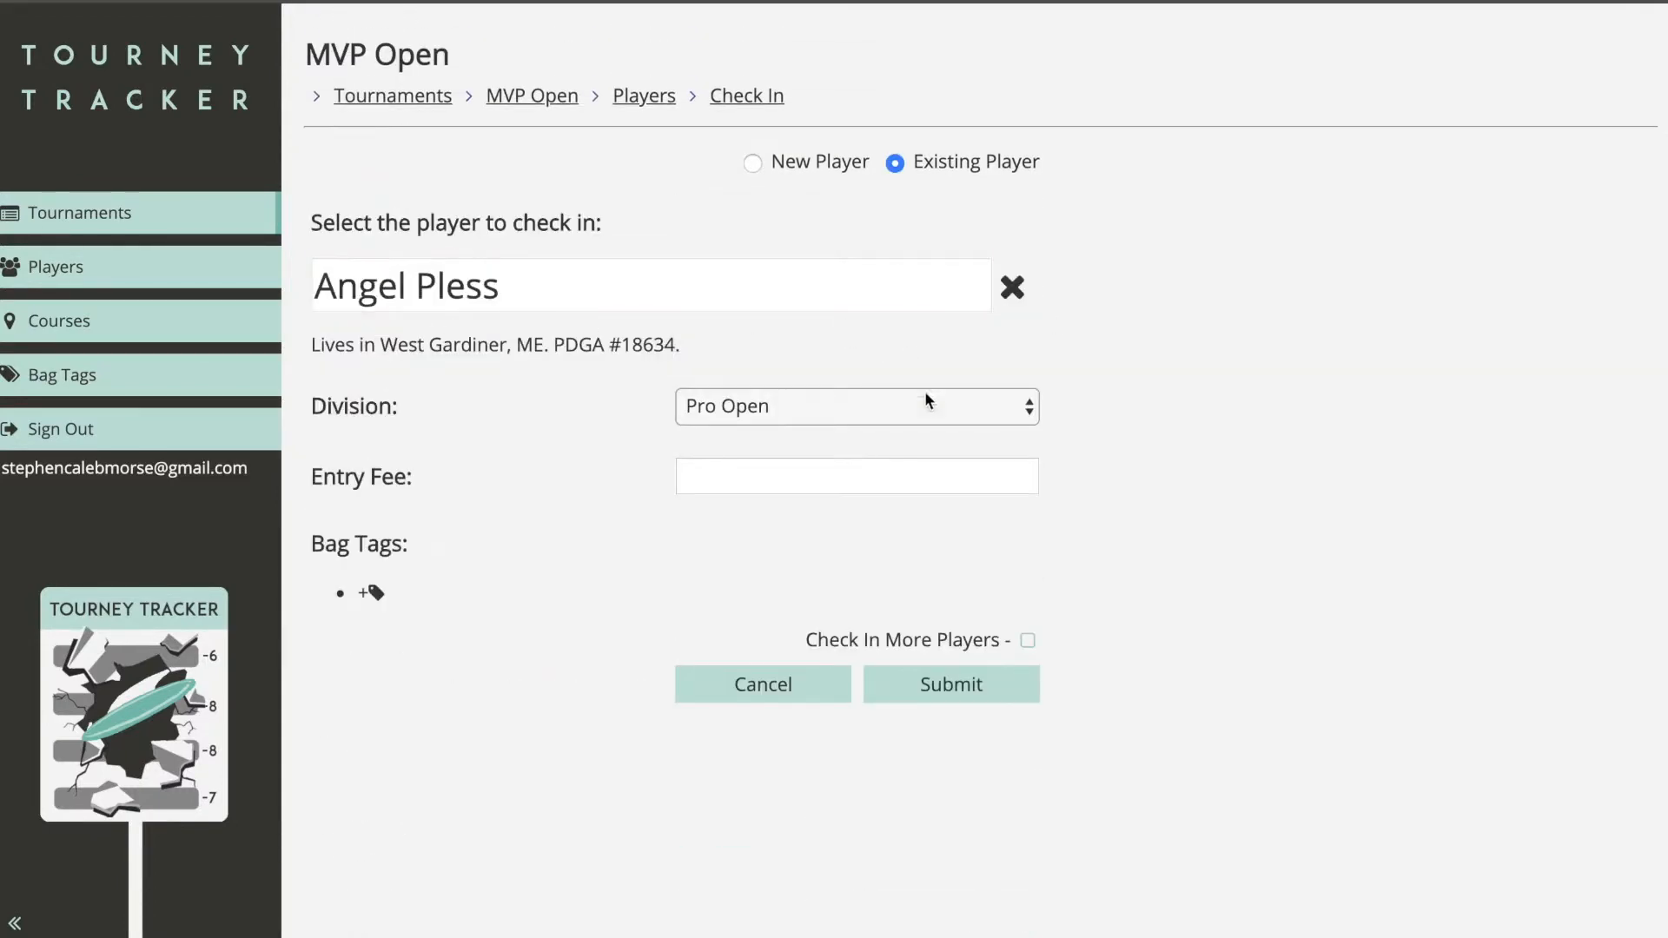
Step: Tick Check In More Players, enter a 10 entry fee, and submit the check-in
left_click(1028, 641)
left_click(839, 465)
type("10")
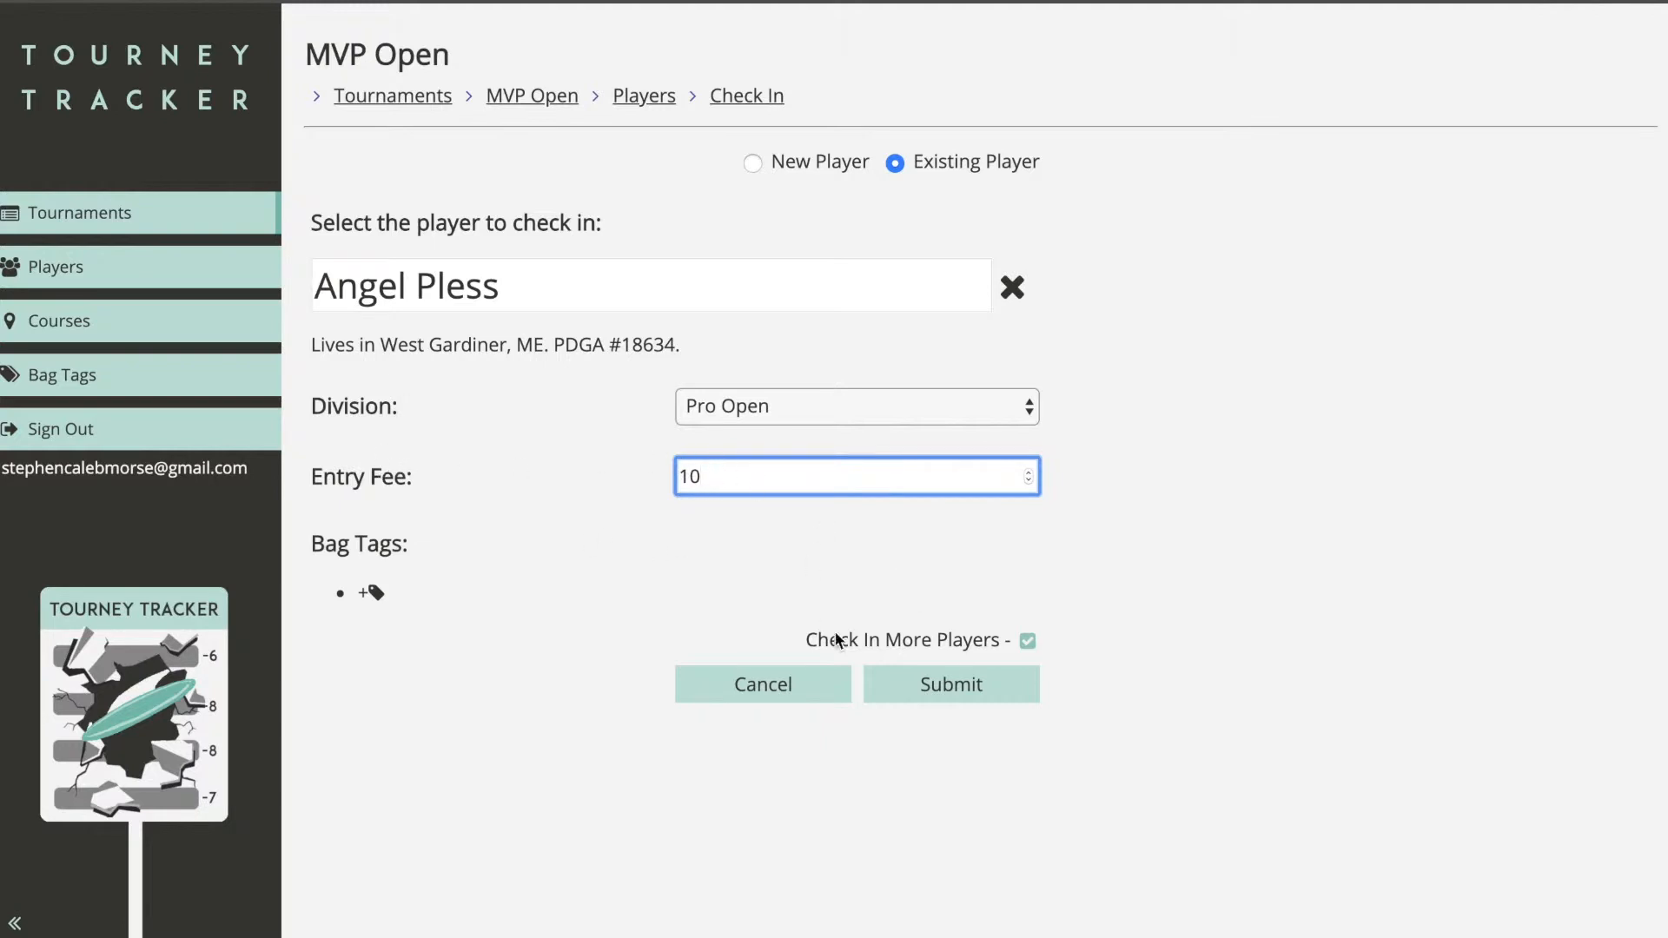
left_click(943, 686)
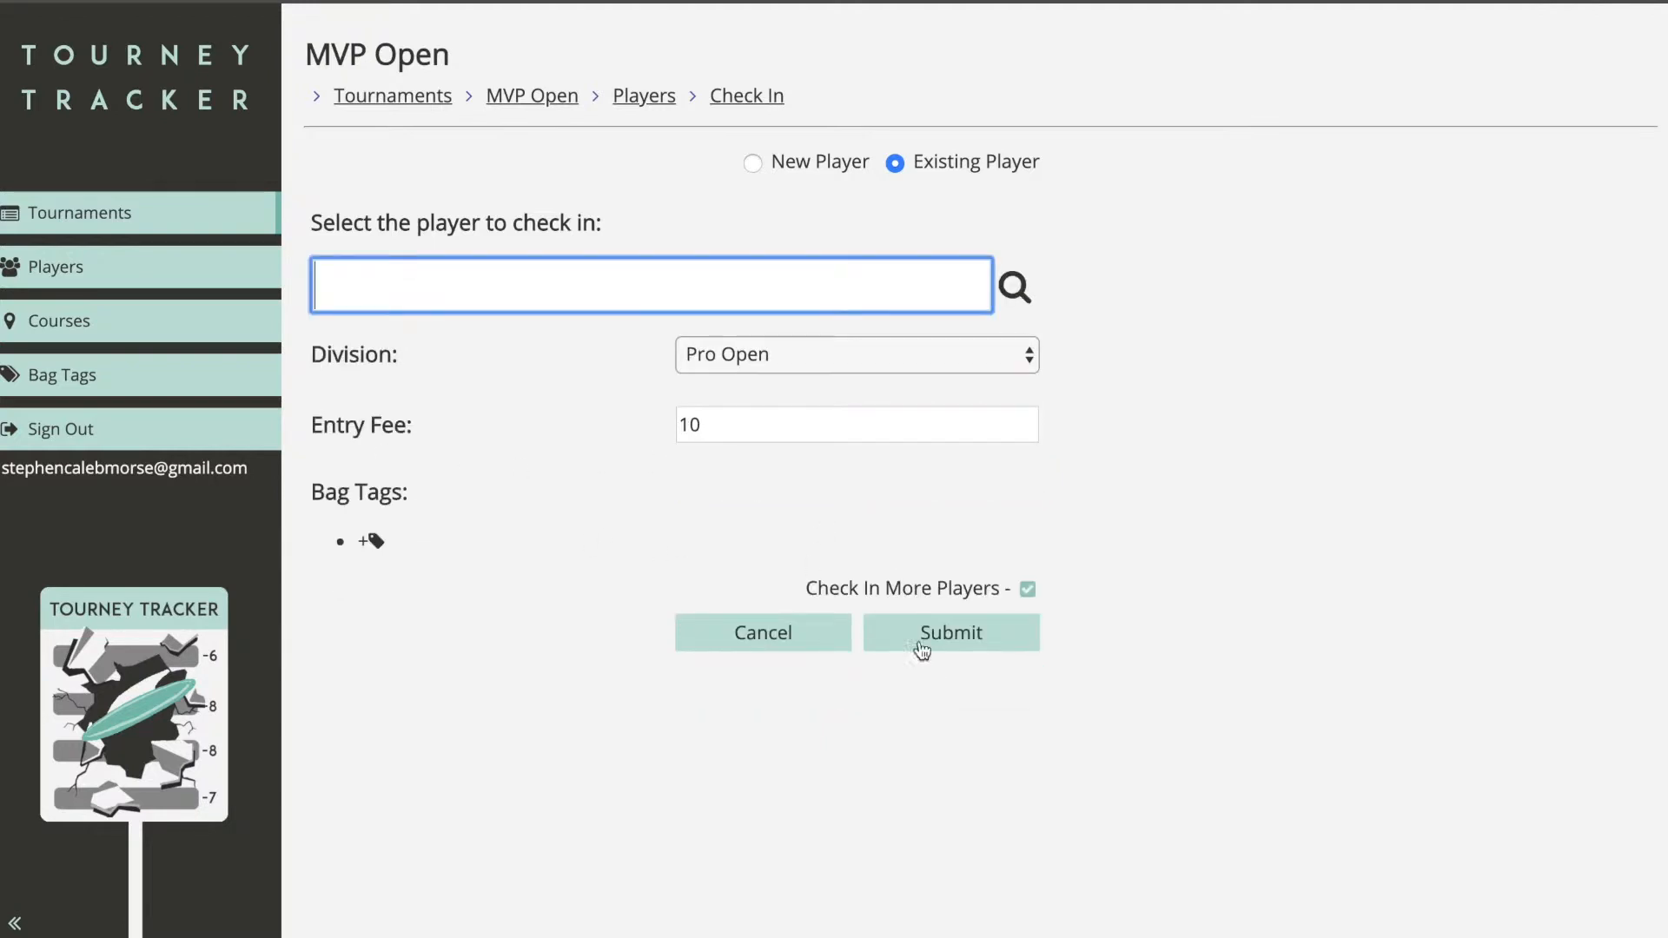
Step: Check in two more existing players found by searching 'a'
type("a")
left_click(700, 336)
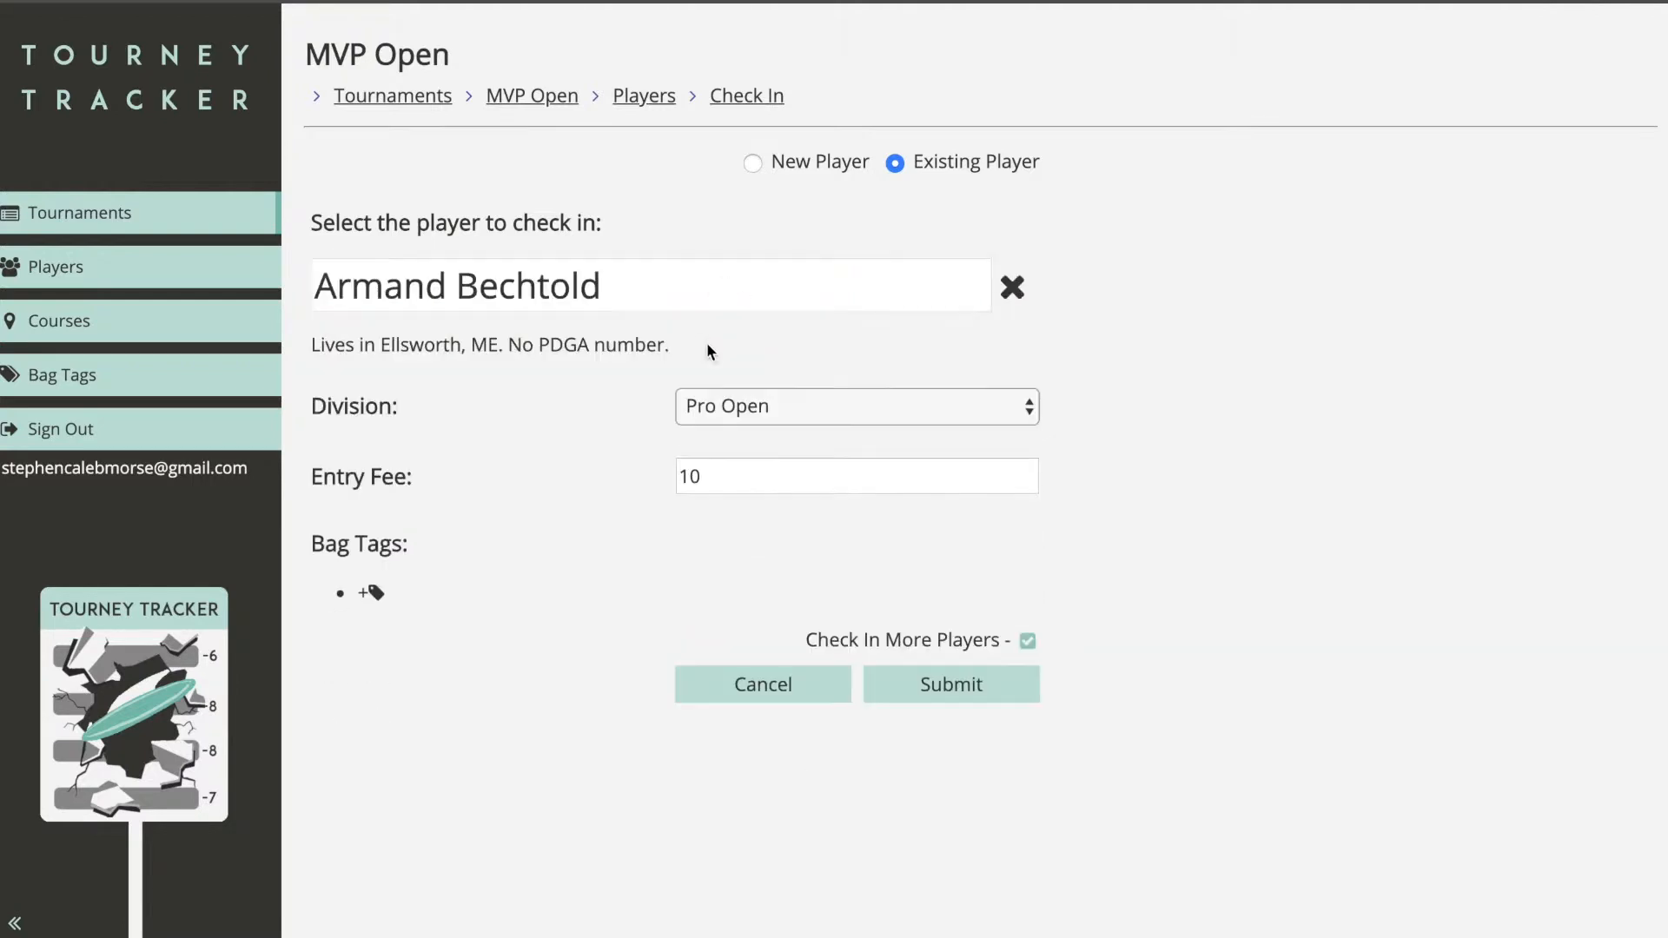
left_click(927, 683)
type("a")
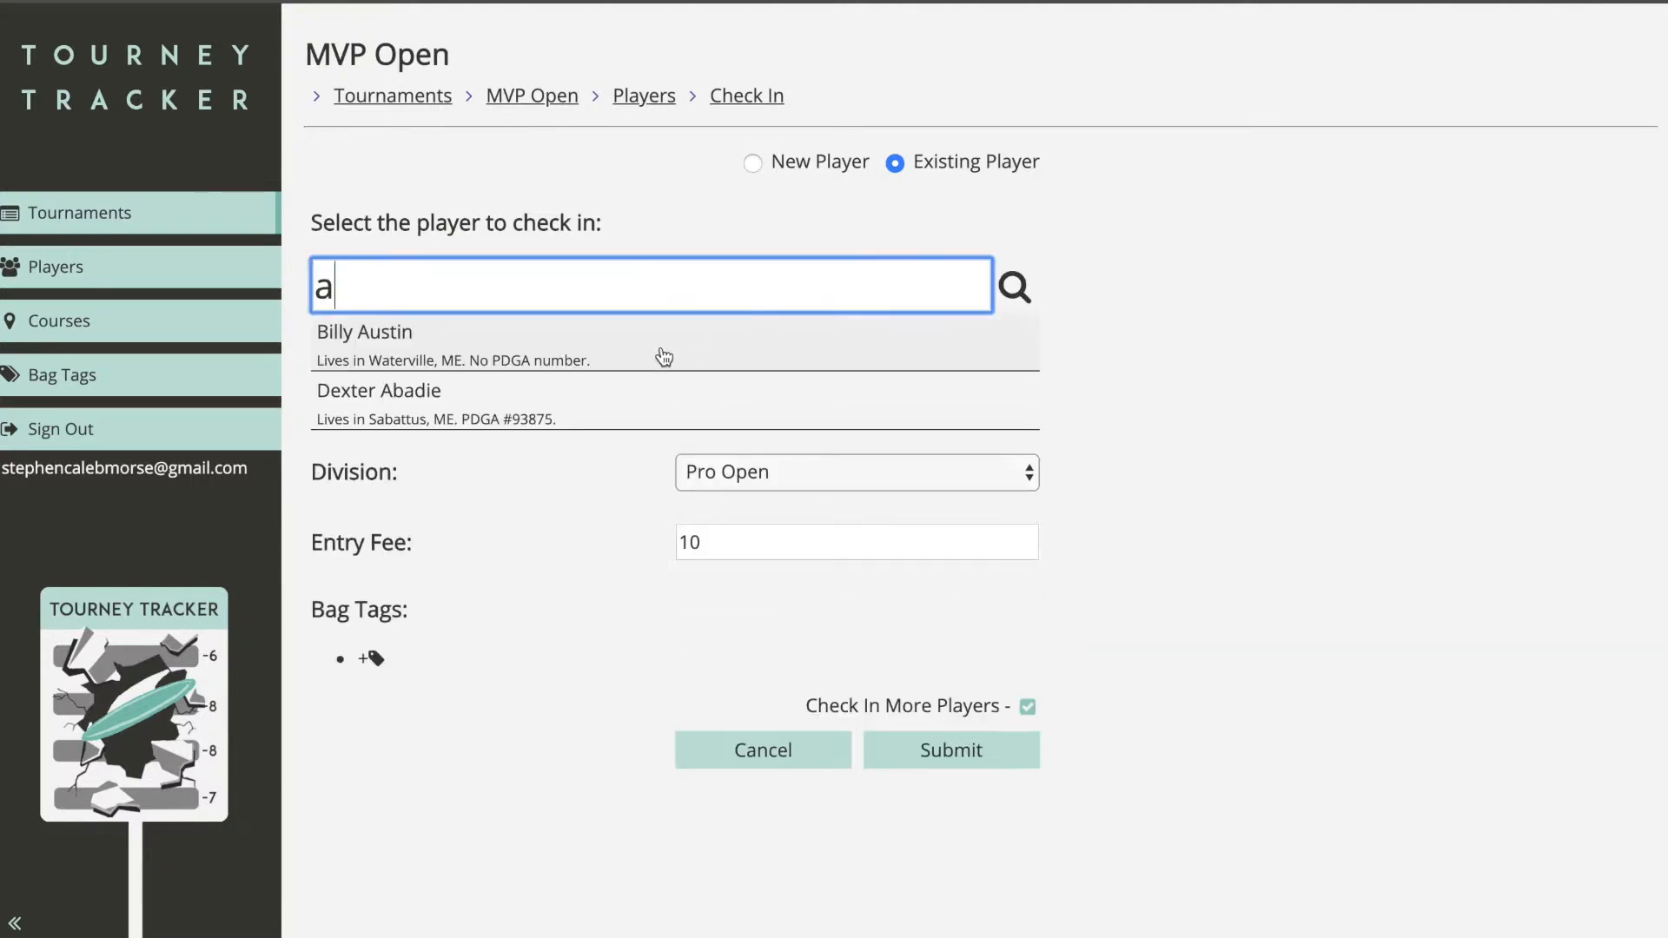
left_click(663, 347)
left_click(942, 695)
Step: Search for and select the Novice player to check in next
type("b")
left_click(581, 334)
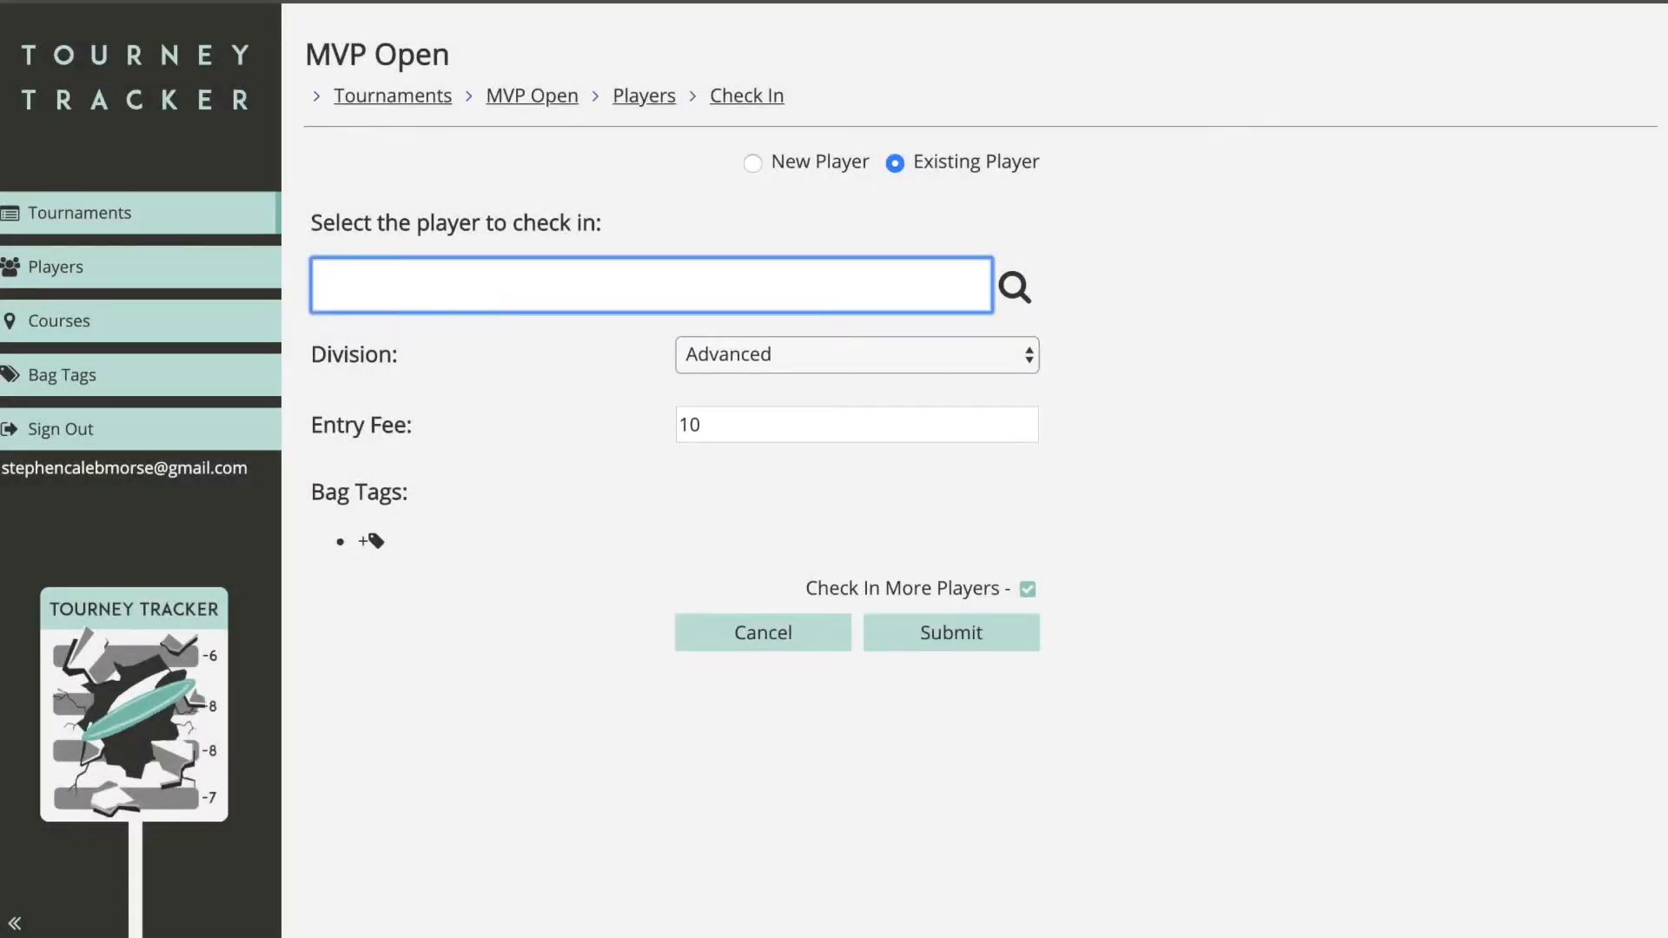
type("r")
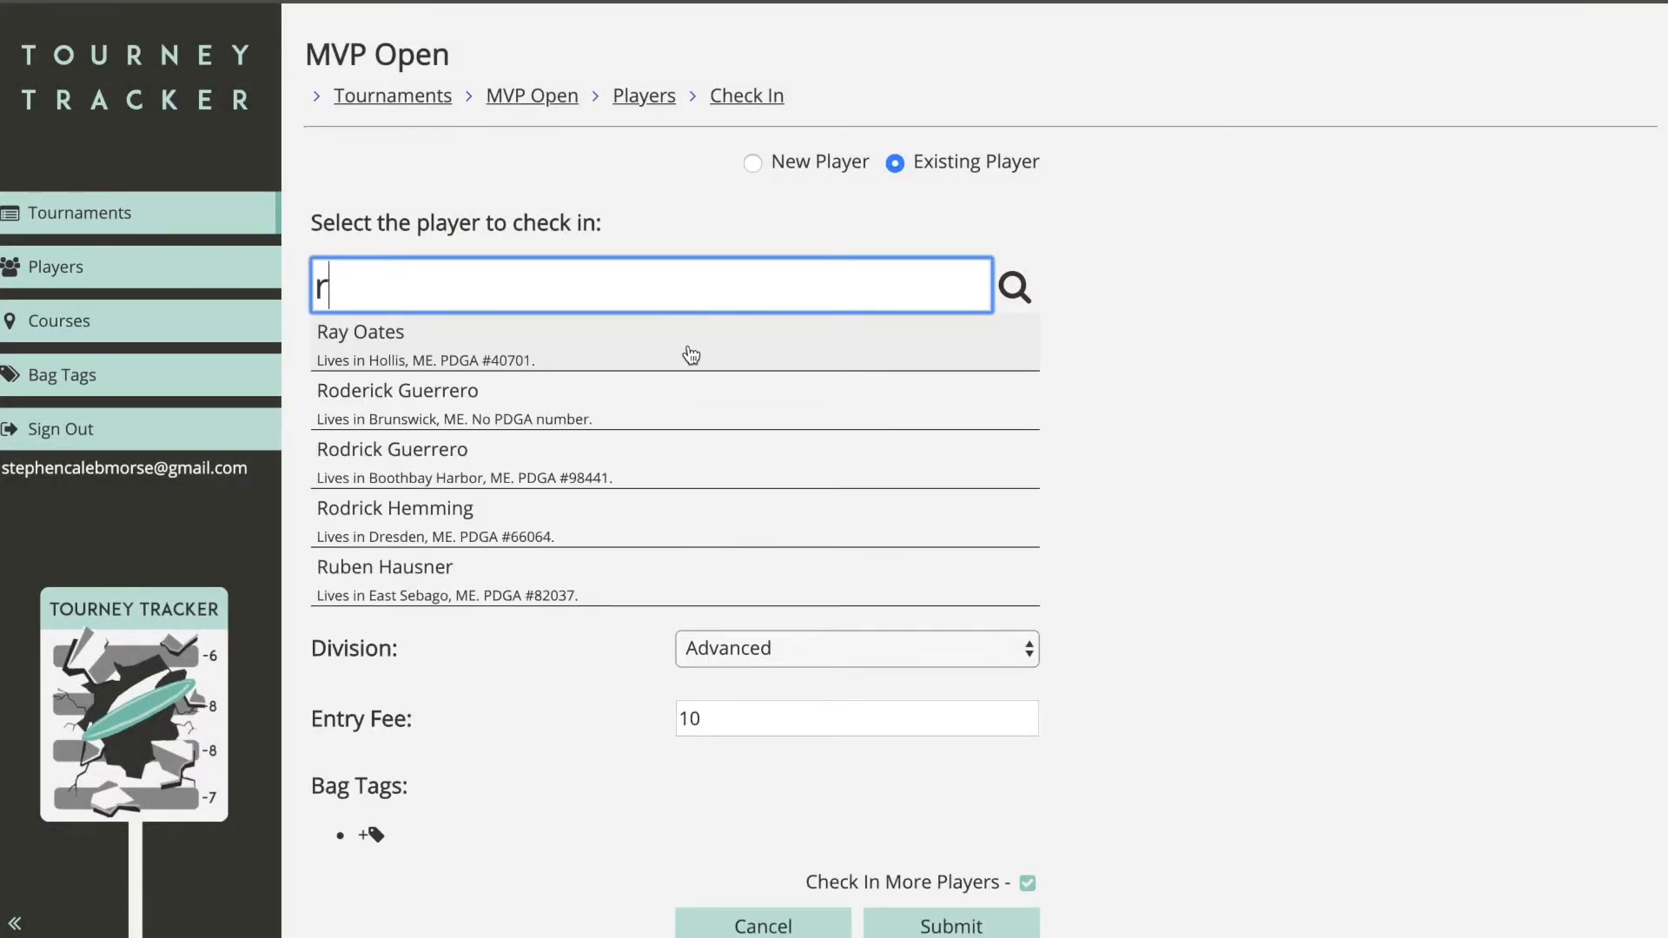
left_click(580, 360)
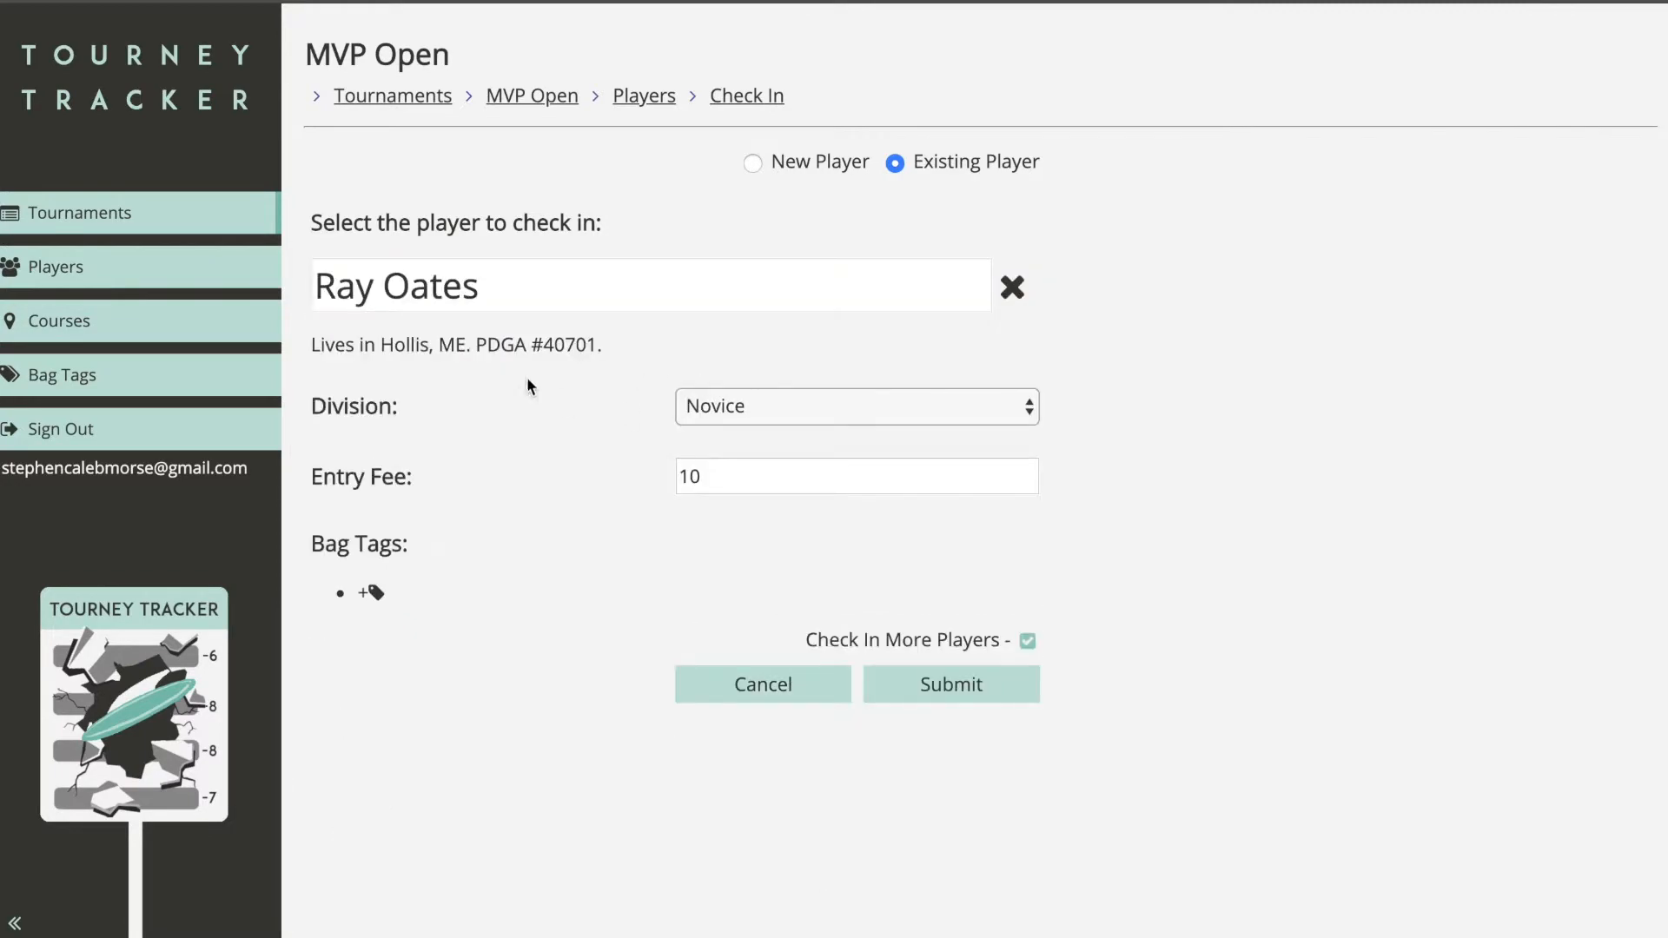
Step: Give the Novice player Maine State Tags bag tag #103 and check them in
left_click(378, 593)
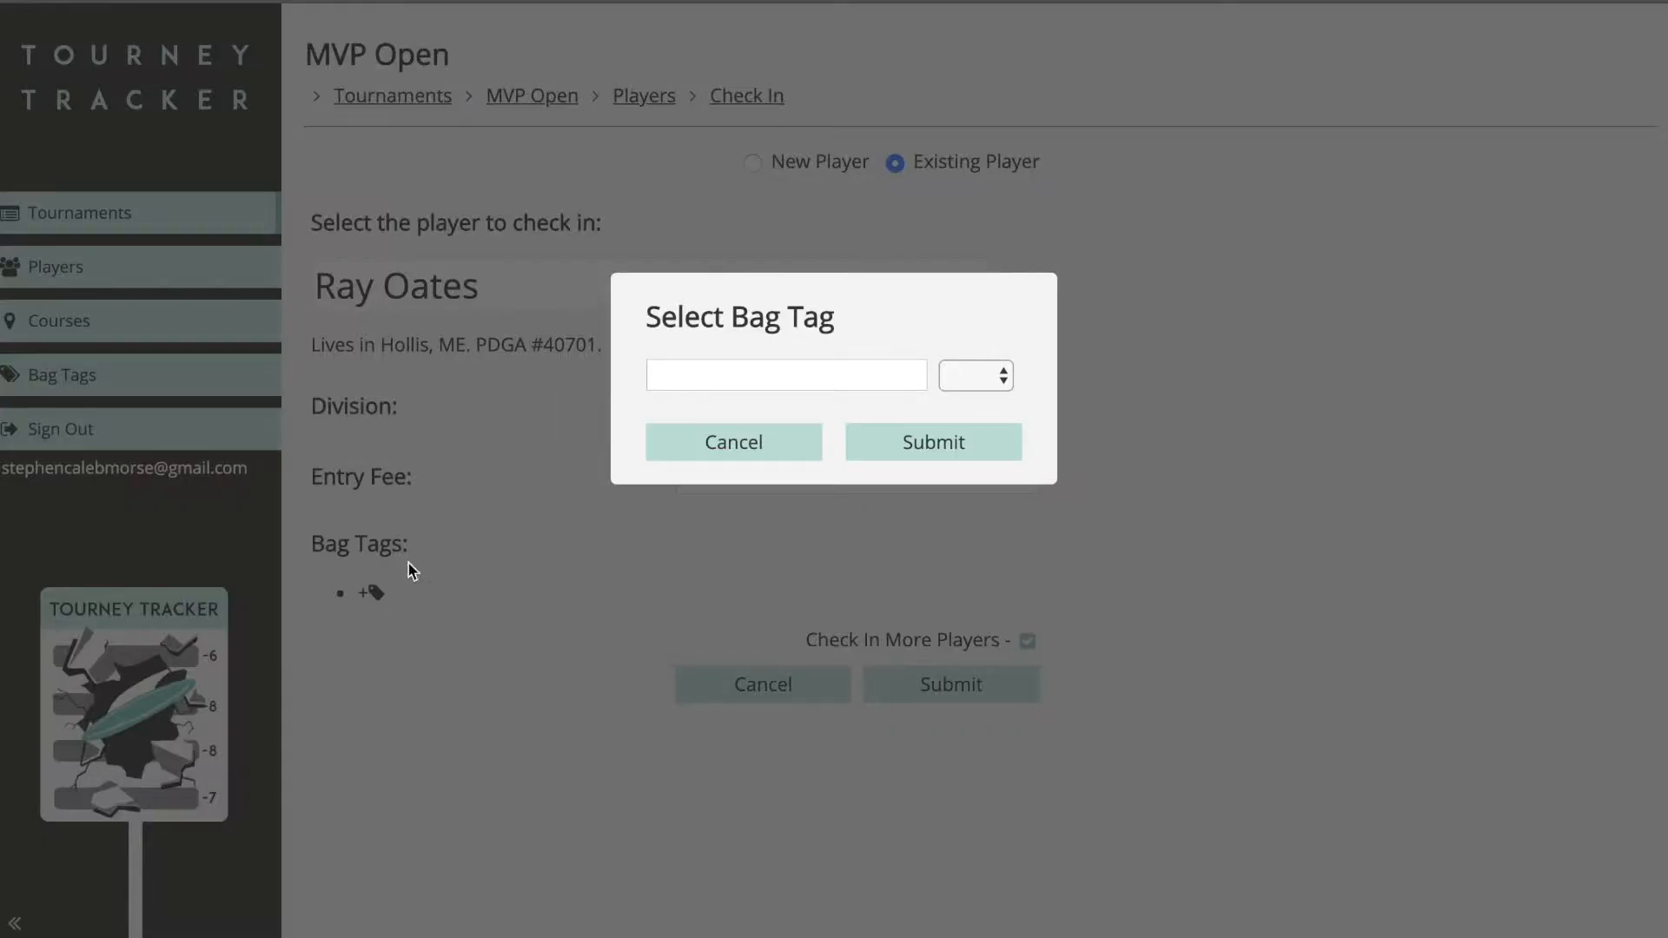
left_click(707, 375)
type("ma")
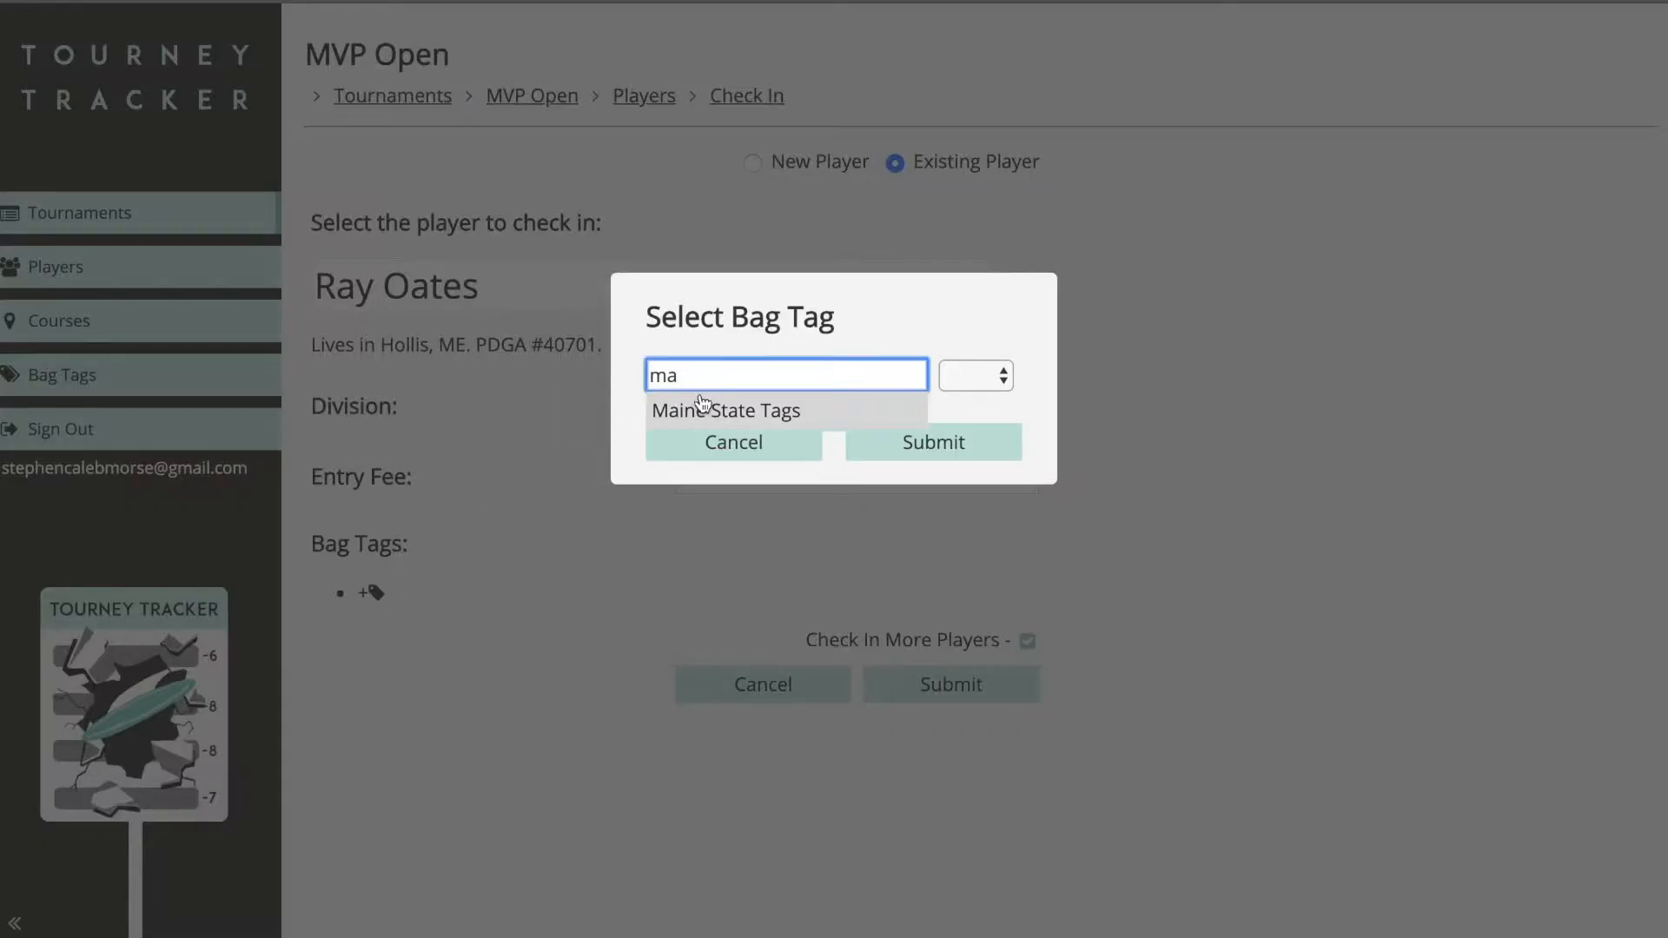
left_click(703, 408)
left_click(985, 376)
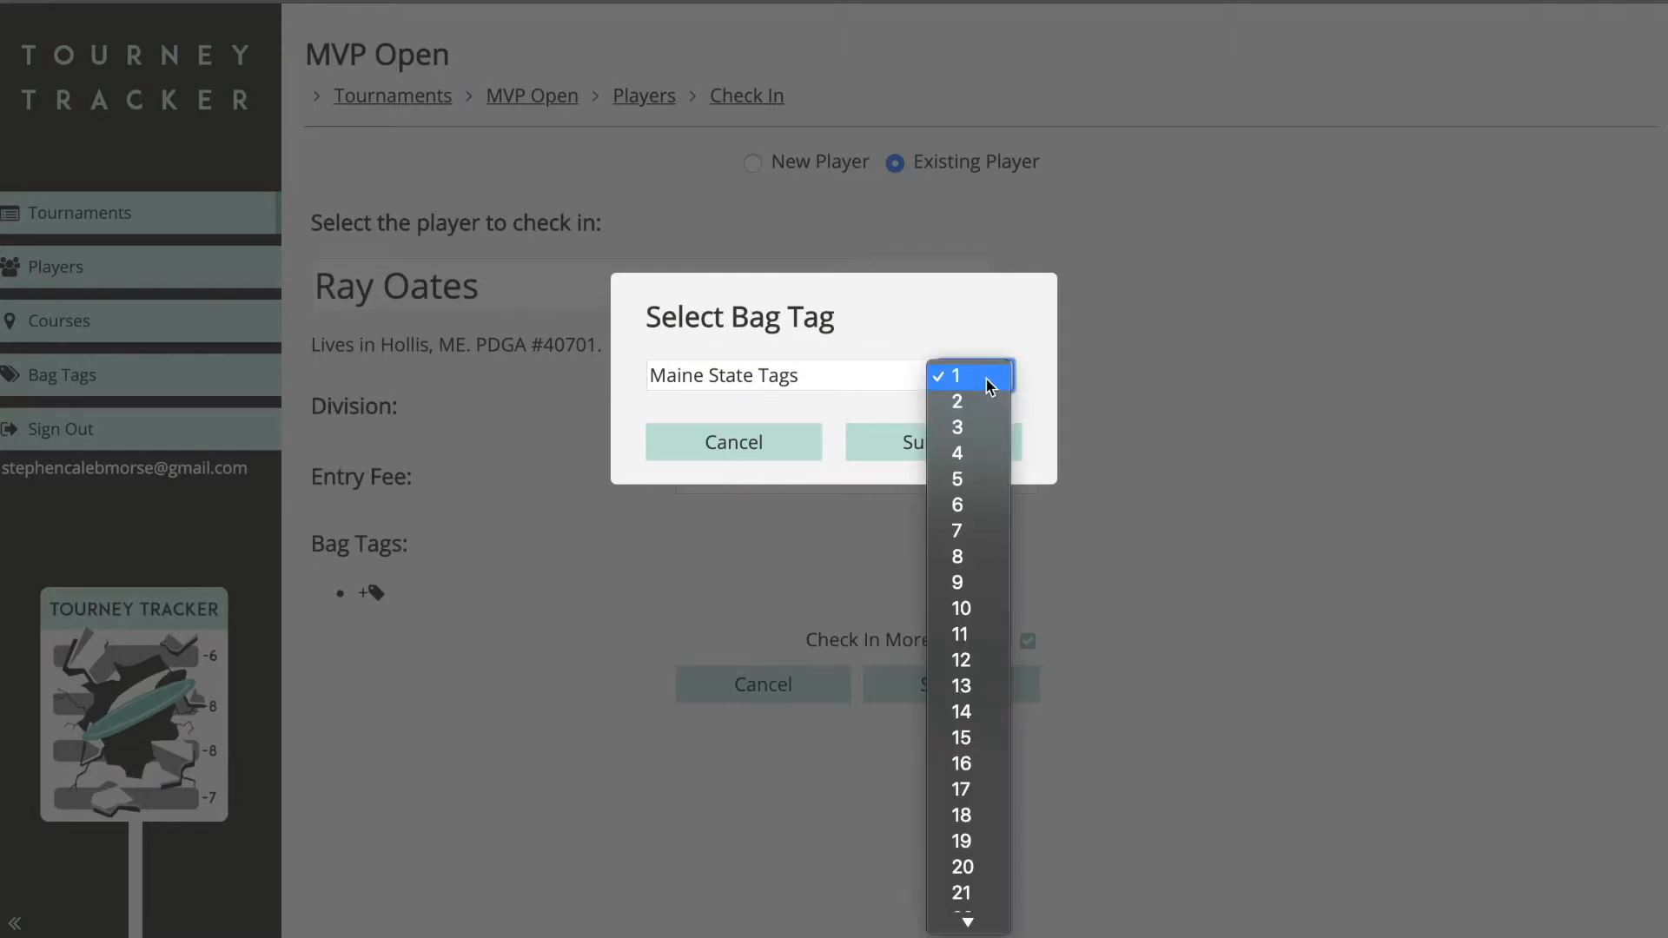
scroll(990, 512, "down", 15)
left_click(979, 580)
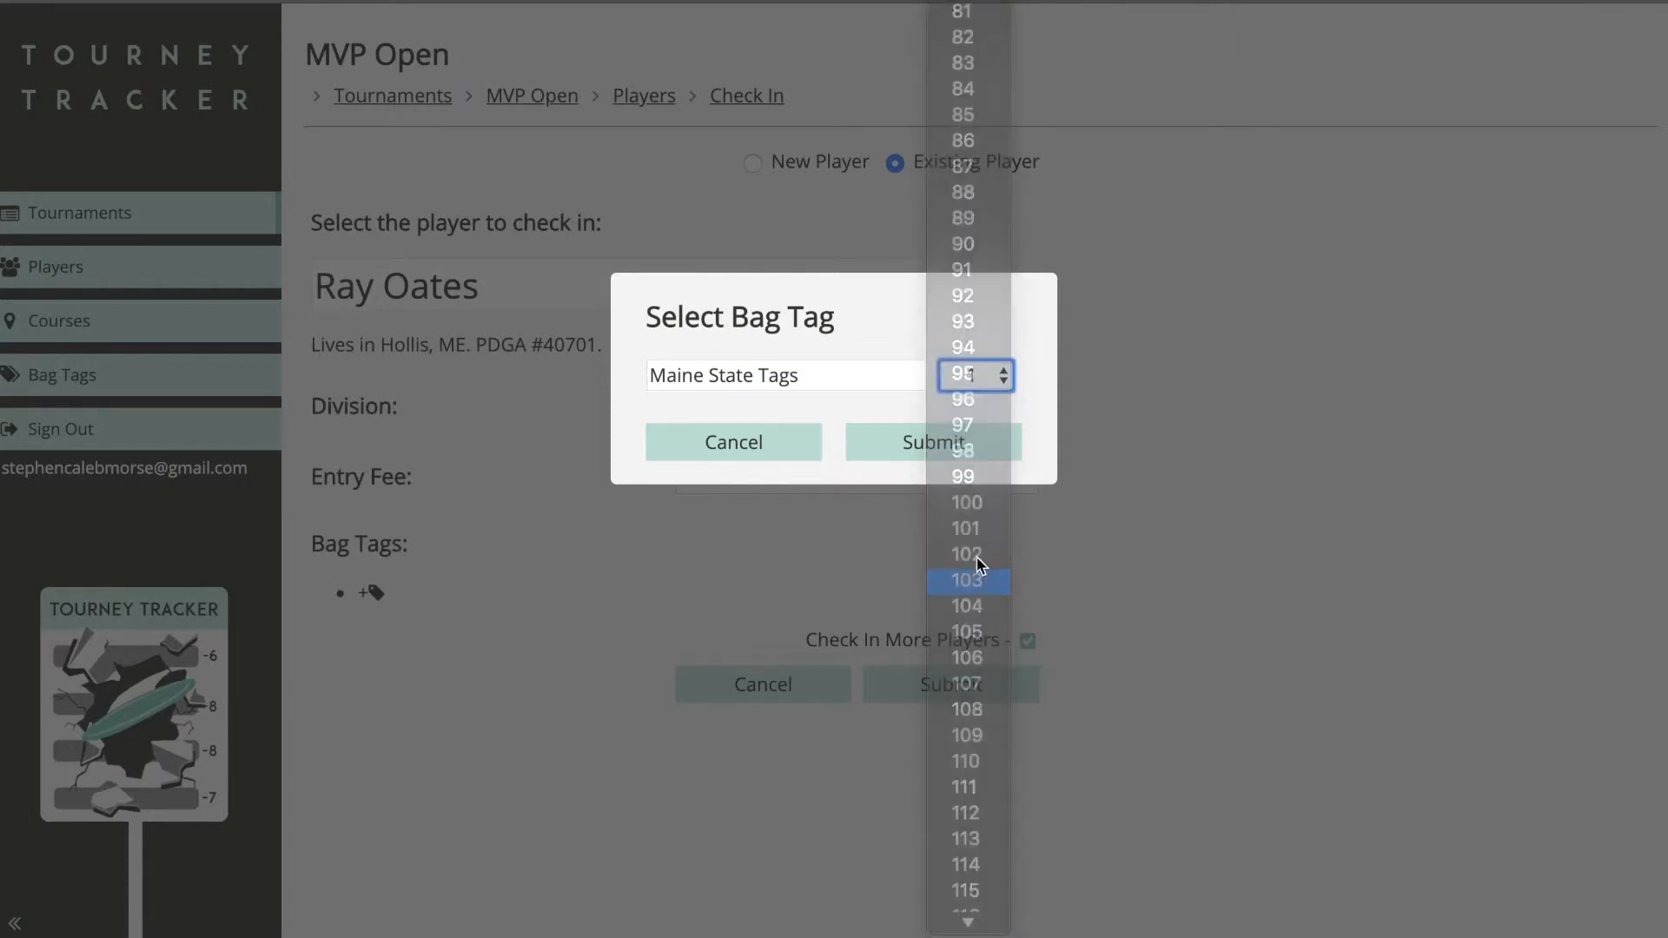
left_click(974, 452)
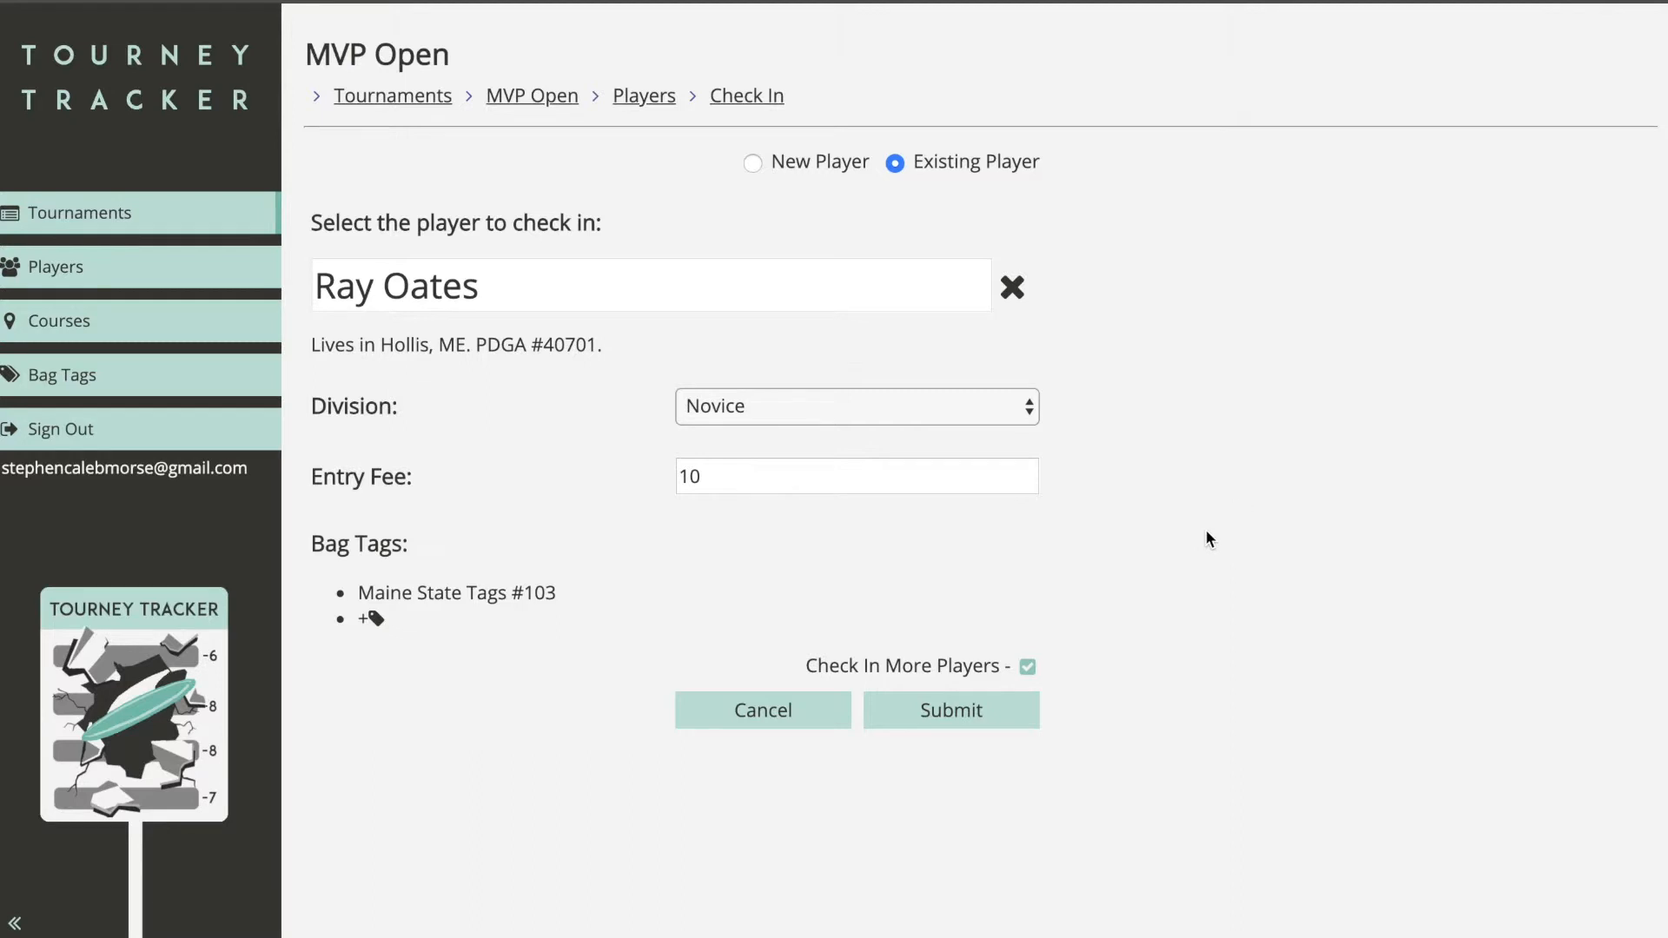
left_click(1006, 713)
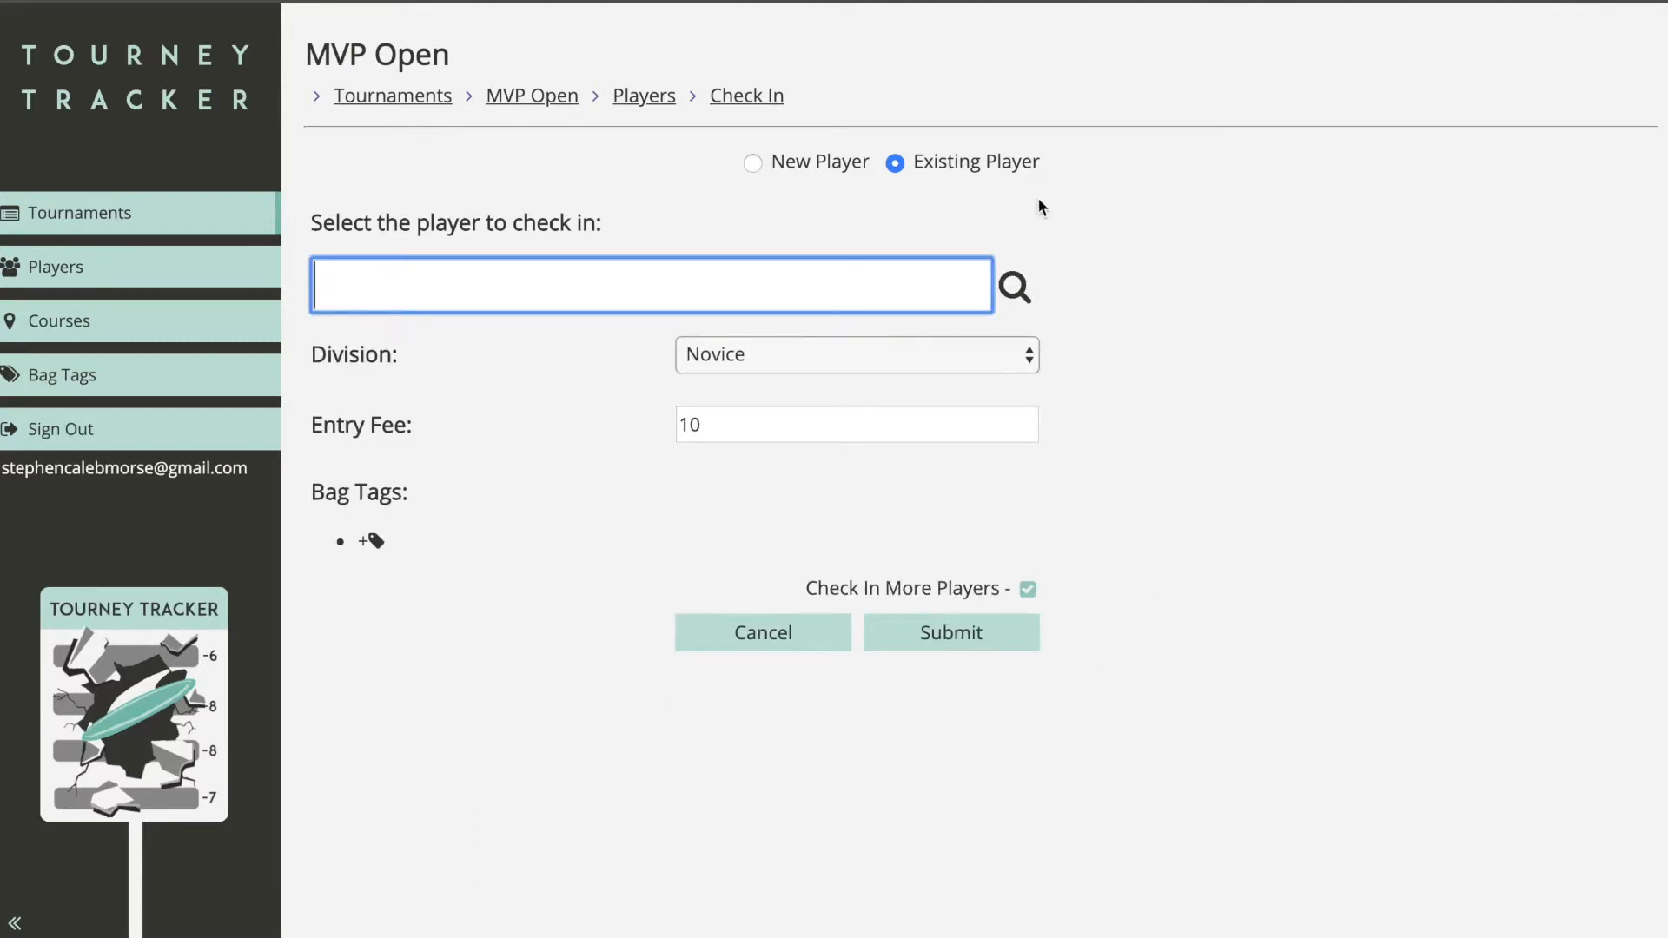
Step: Review the checked-in players list and return to the MVP Open overview
left_click(643, 101)
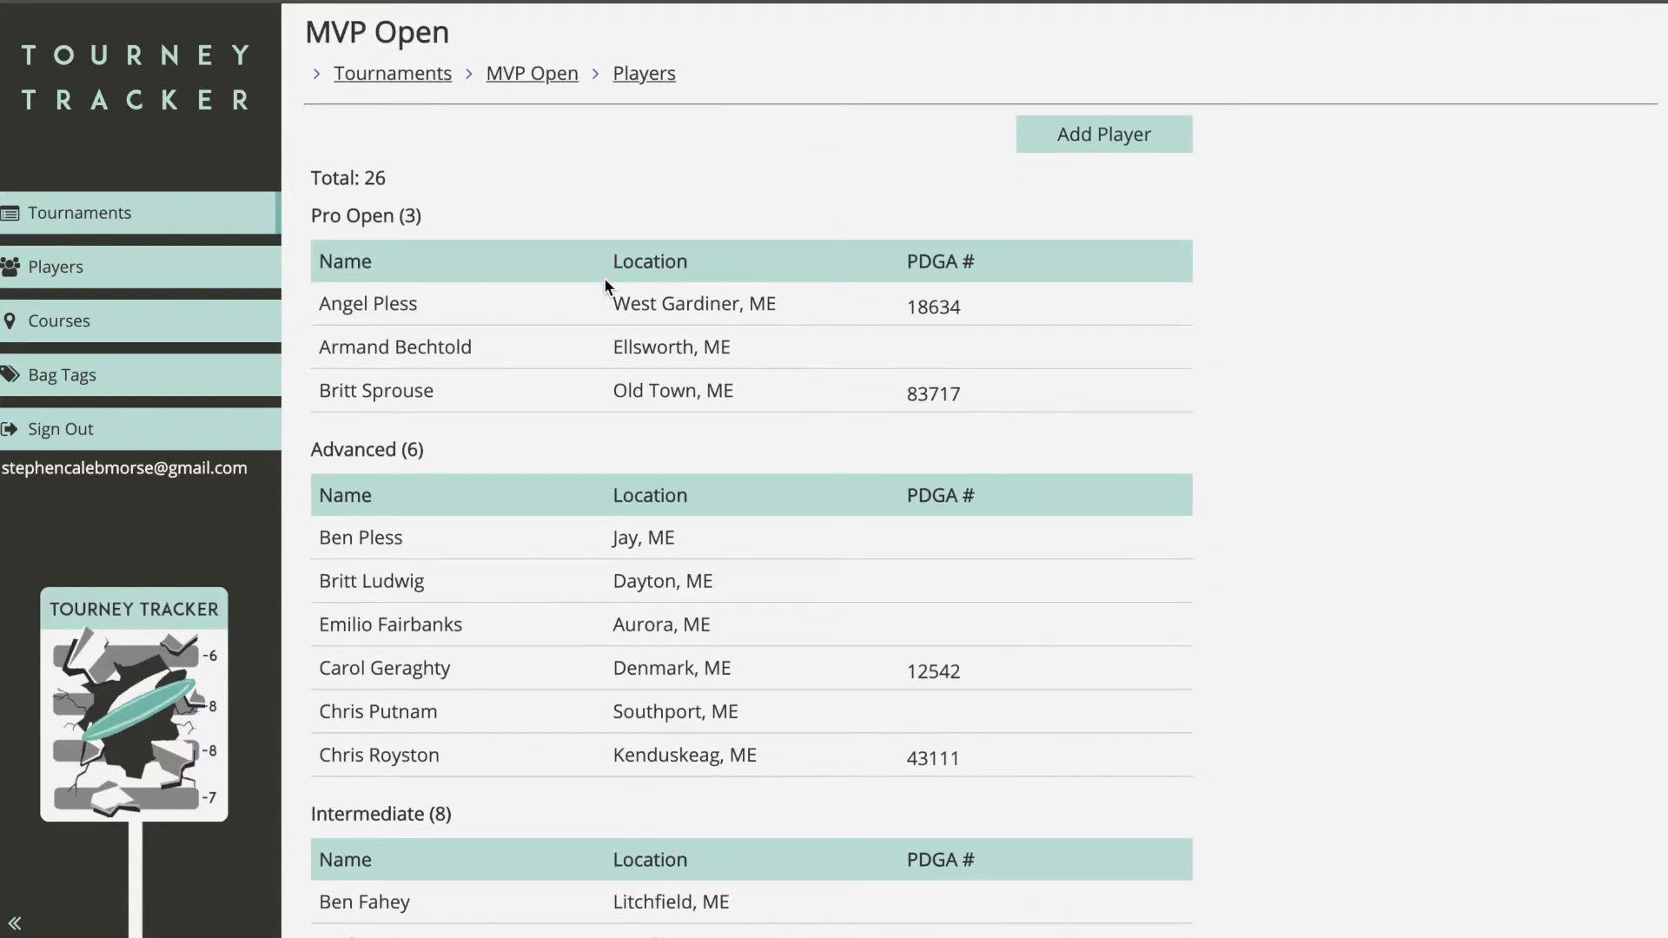
scroll(606, 279, "down", 1)
scroll(605, 279, "up", 1)
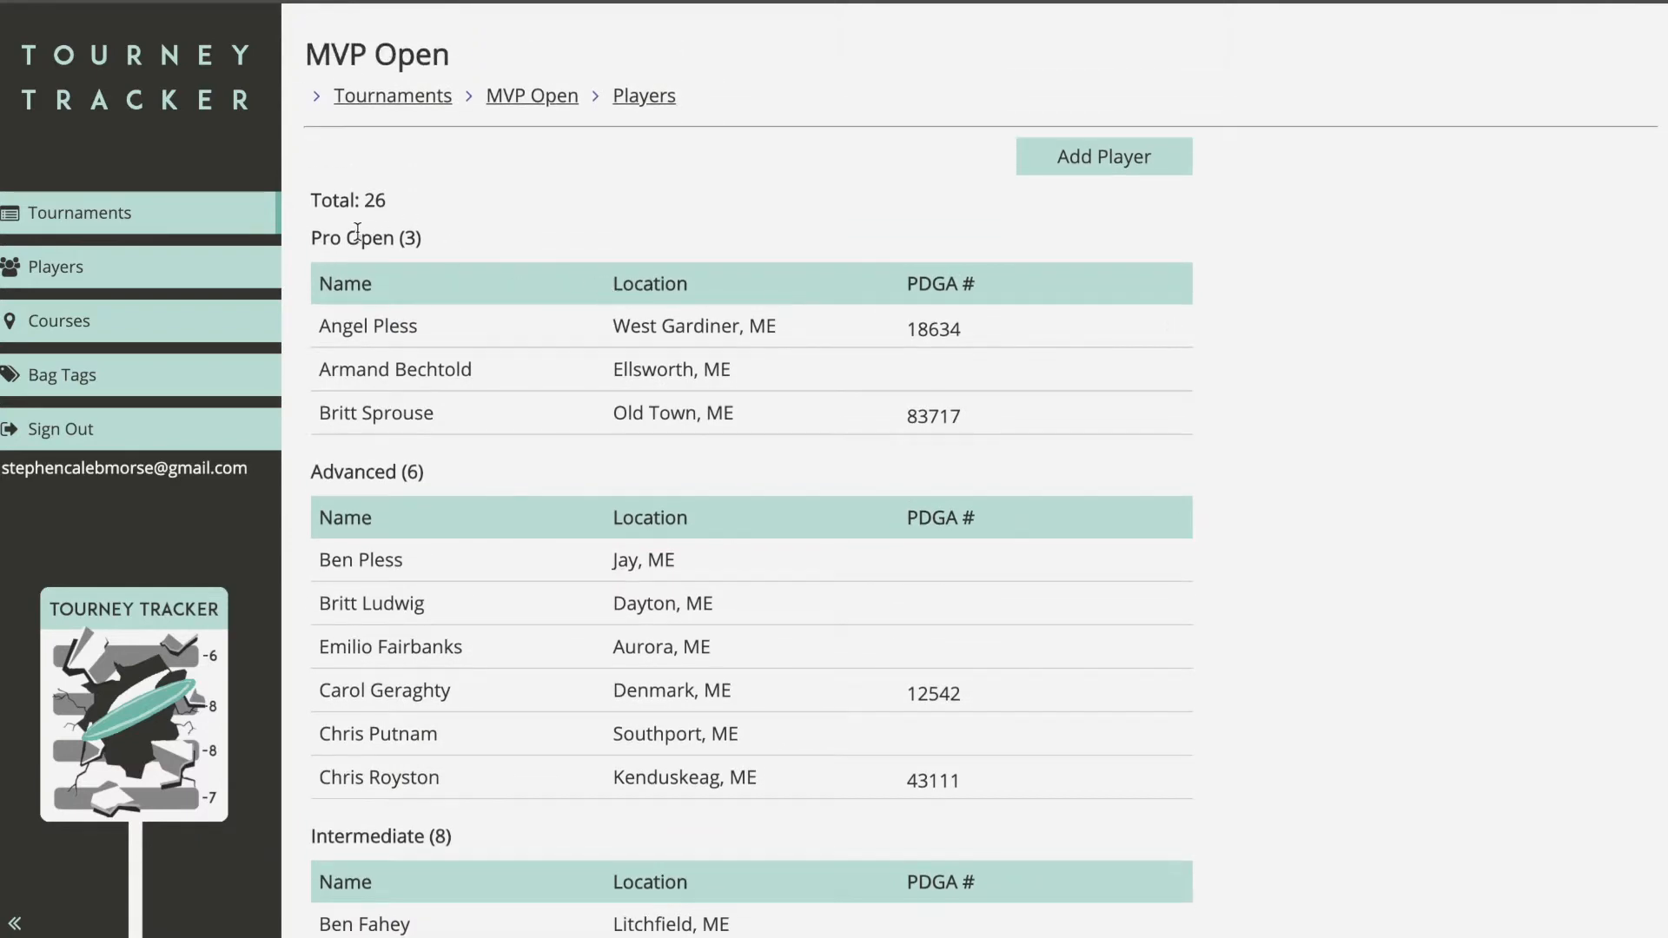
scroll(374, 292, "down", 10)
scroll(404, 490, "down", 7)
scroll(404, 490, "up", 17)
left_click(549, 103)
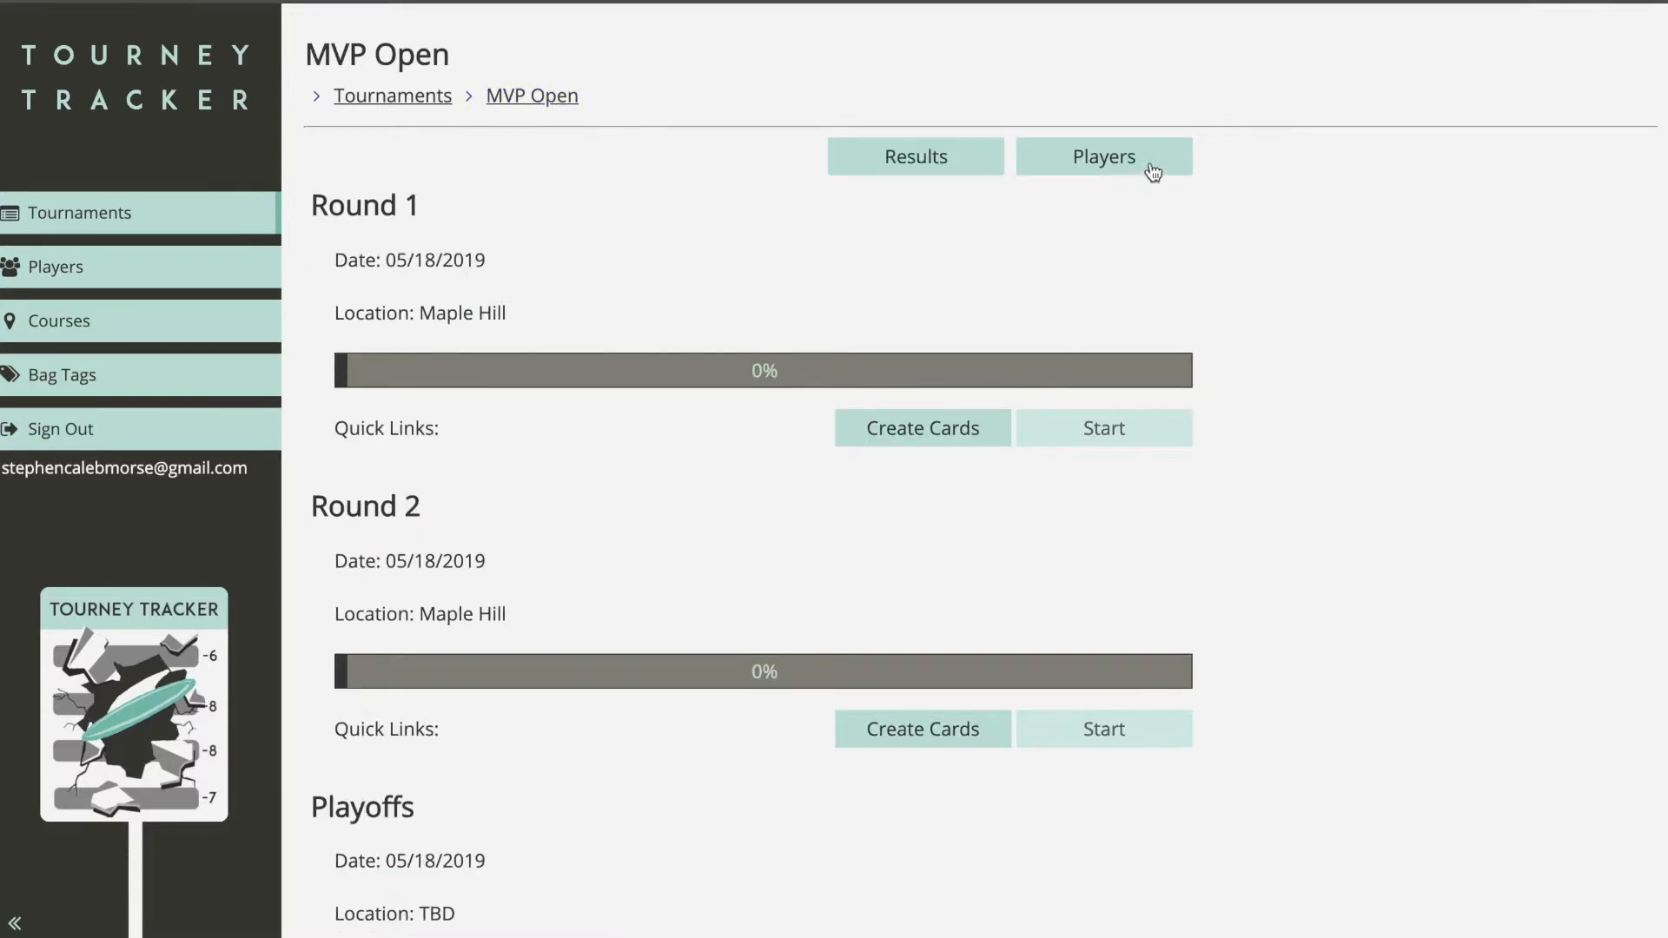
left_click(945, 434)
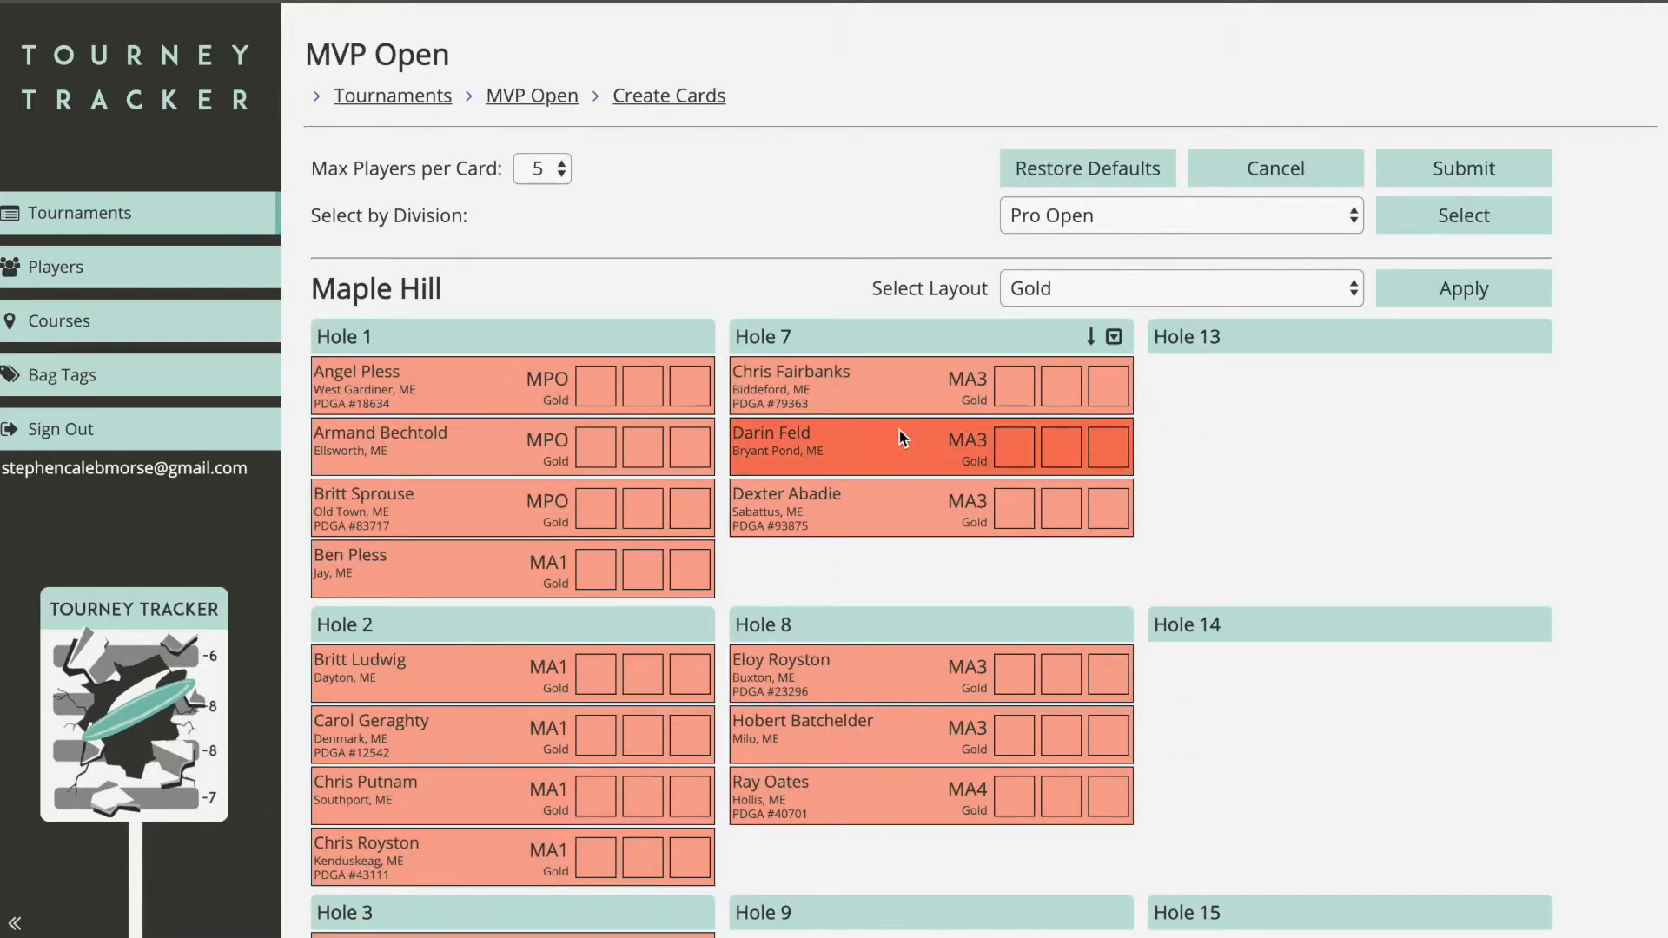
Step: Select the three Pro Open players and trial-move one to Hole 13, then back to Hole 1
left_click(1132, 223)
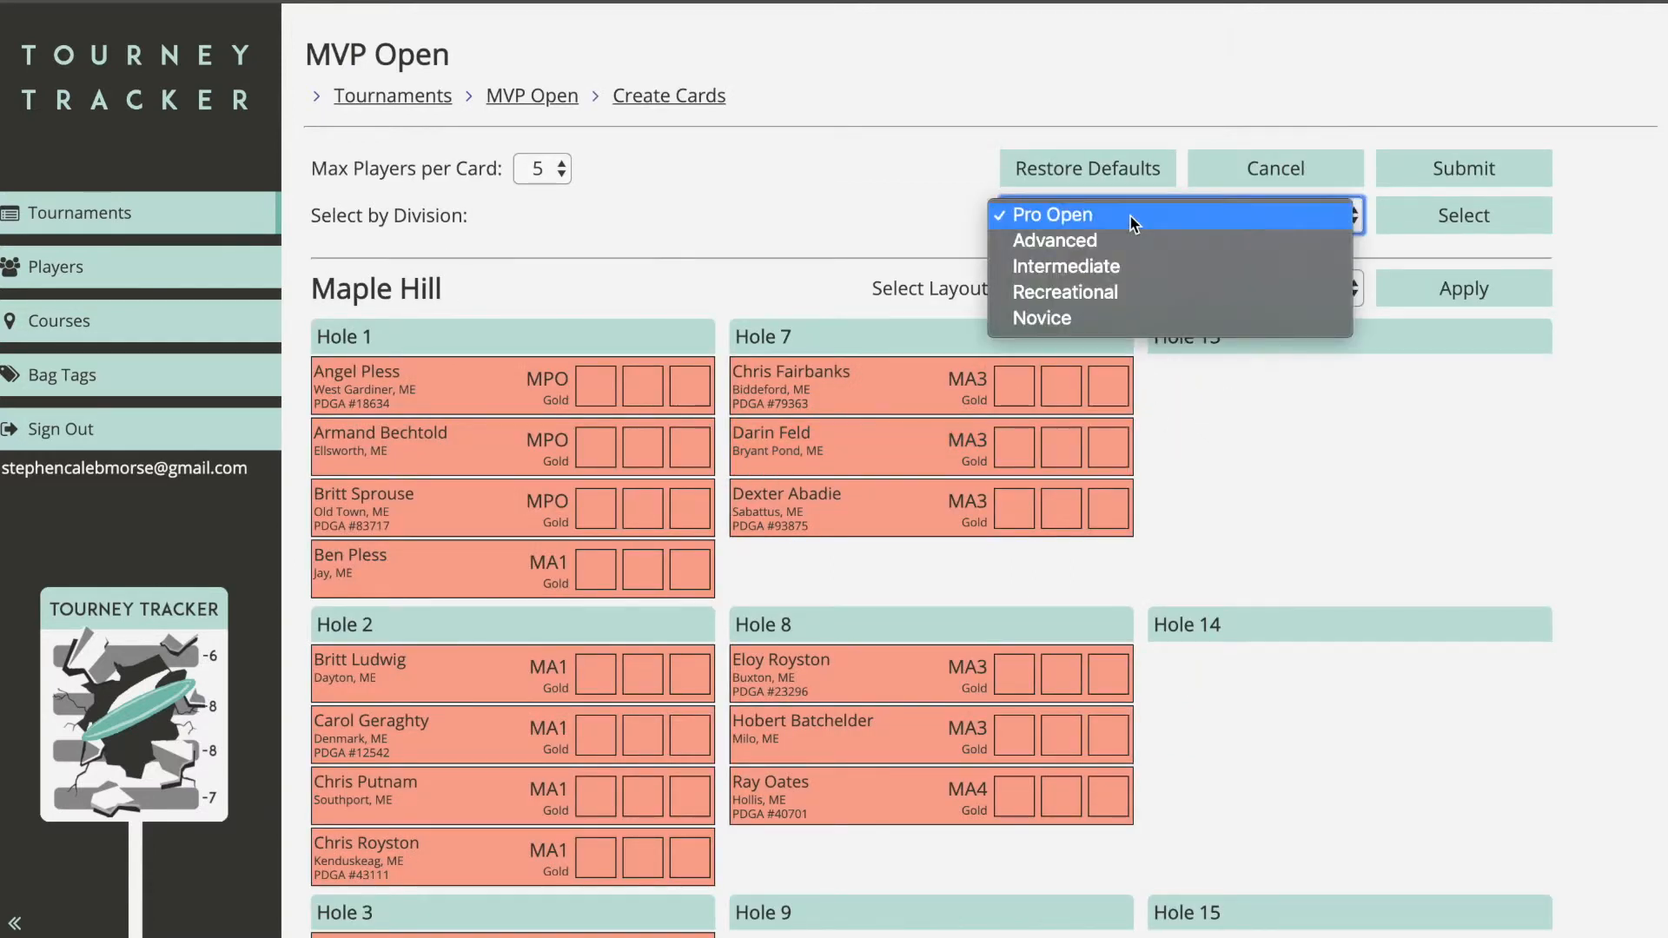
left_click(1133, 223)
left_click(613, 389)
left_click(599, 453)
left_click(608, 508)
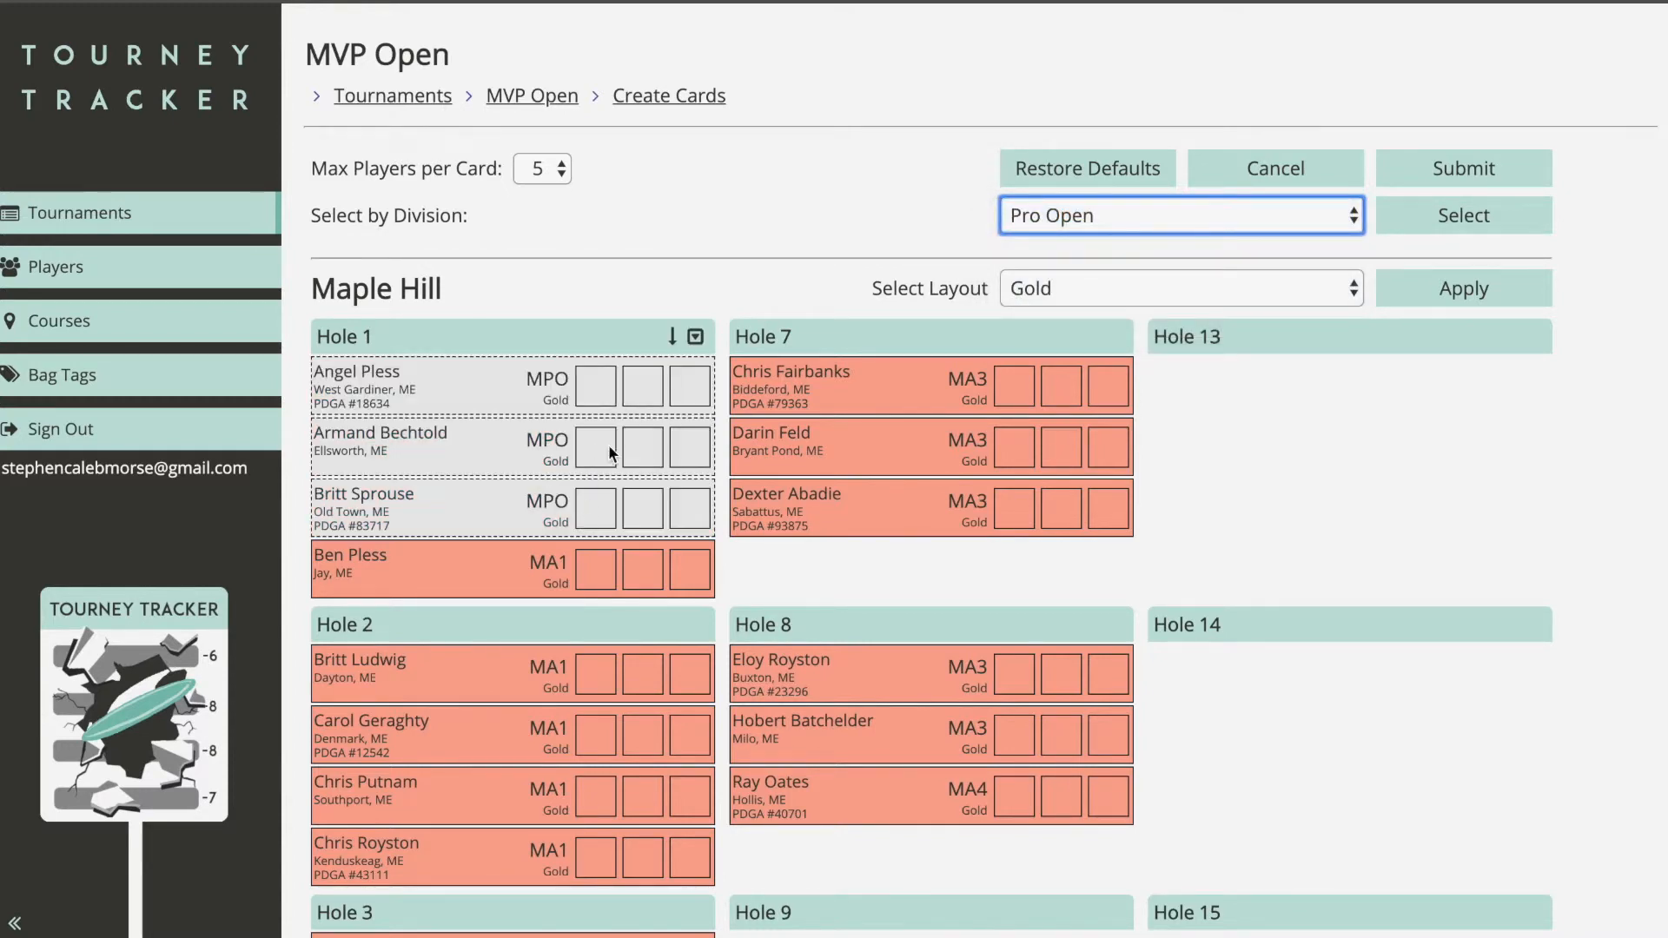
left_click_drag(562, 380, 1268, 434)
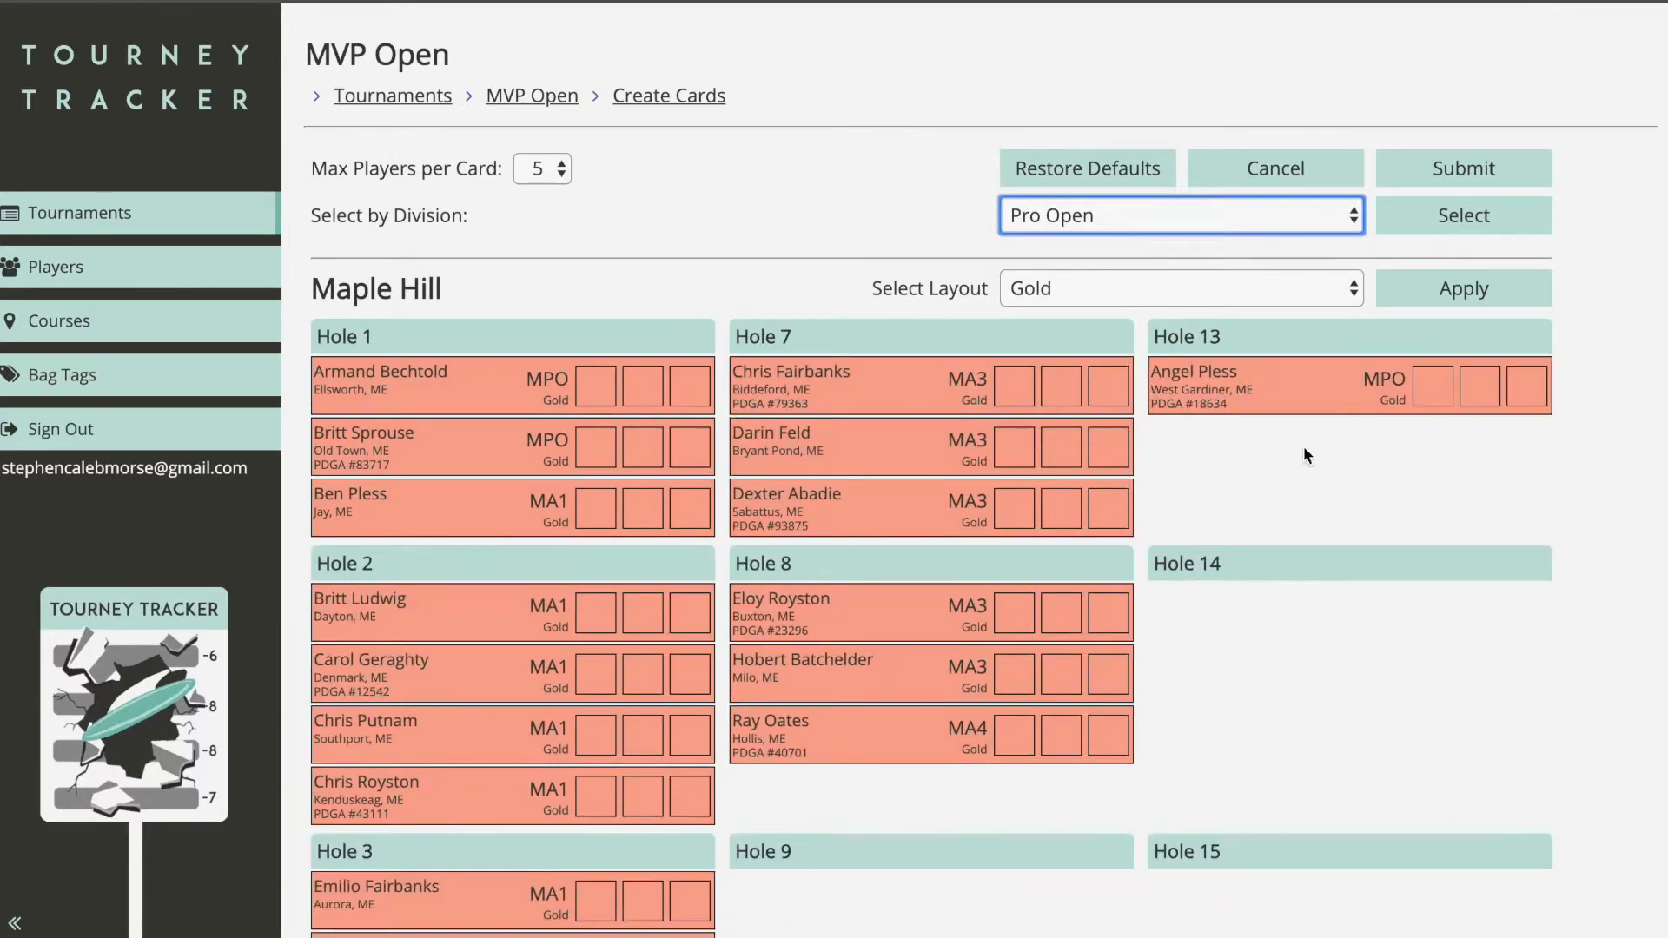
left_click_drag(1455, 395, 691, 386)
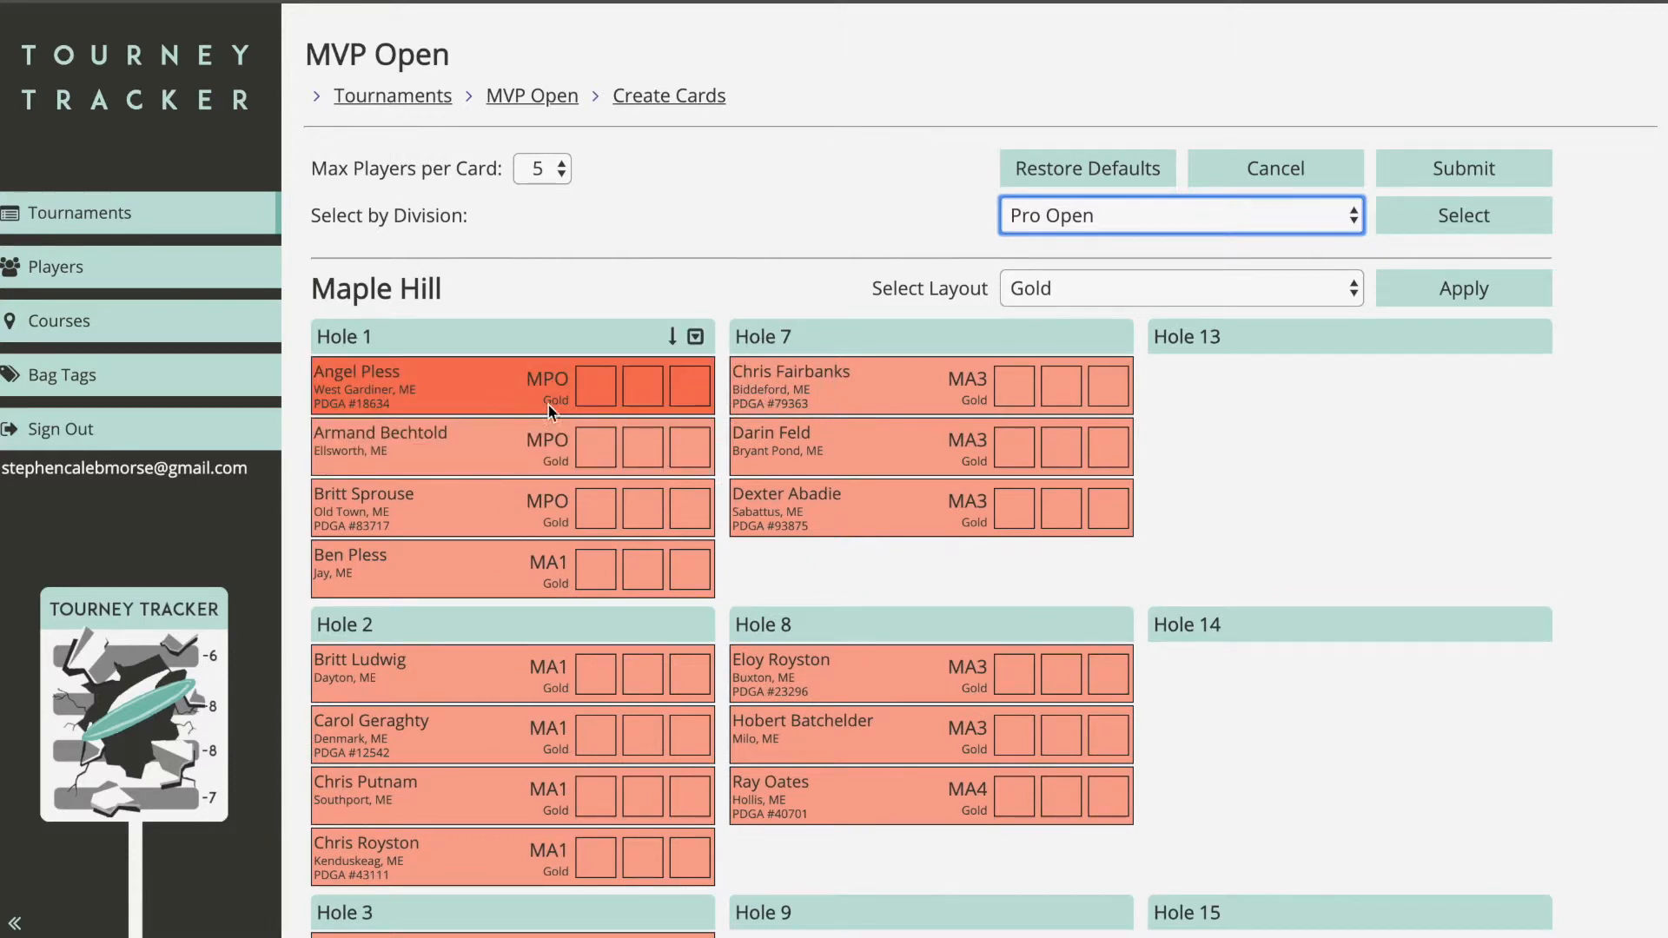
Step: Try selecting whole Hole 1 and Hole 7 cards, then clear the selection
left_click(695, 337)
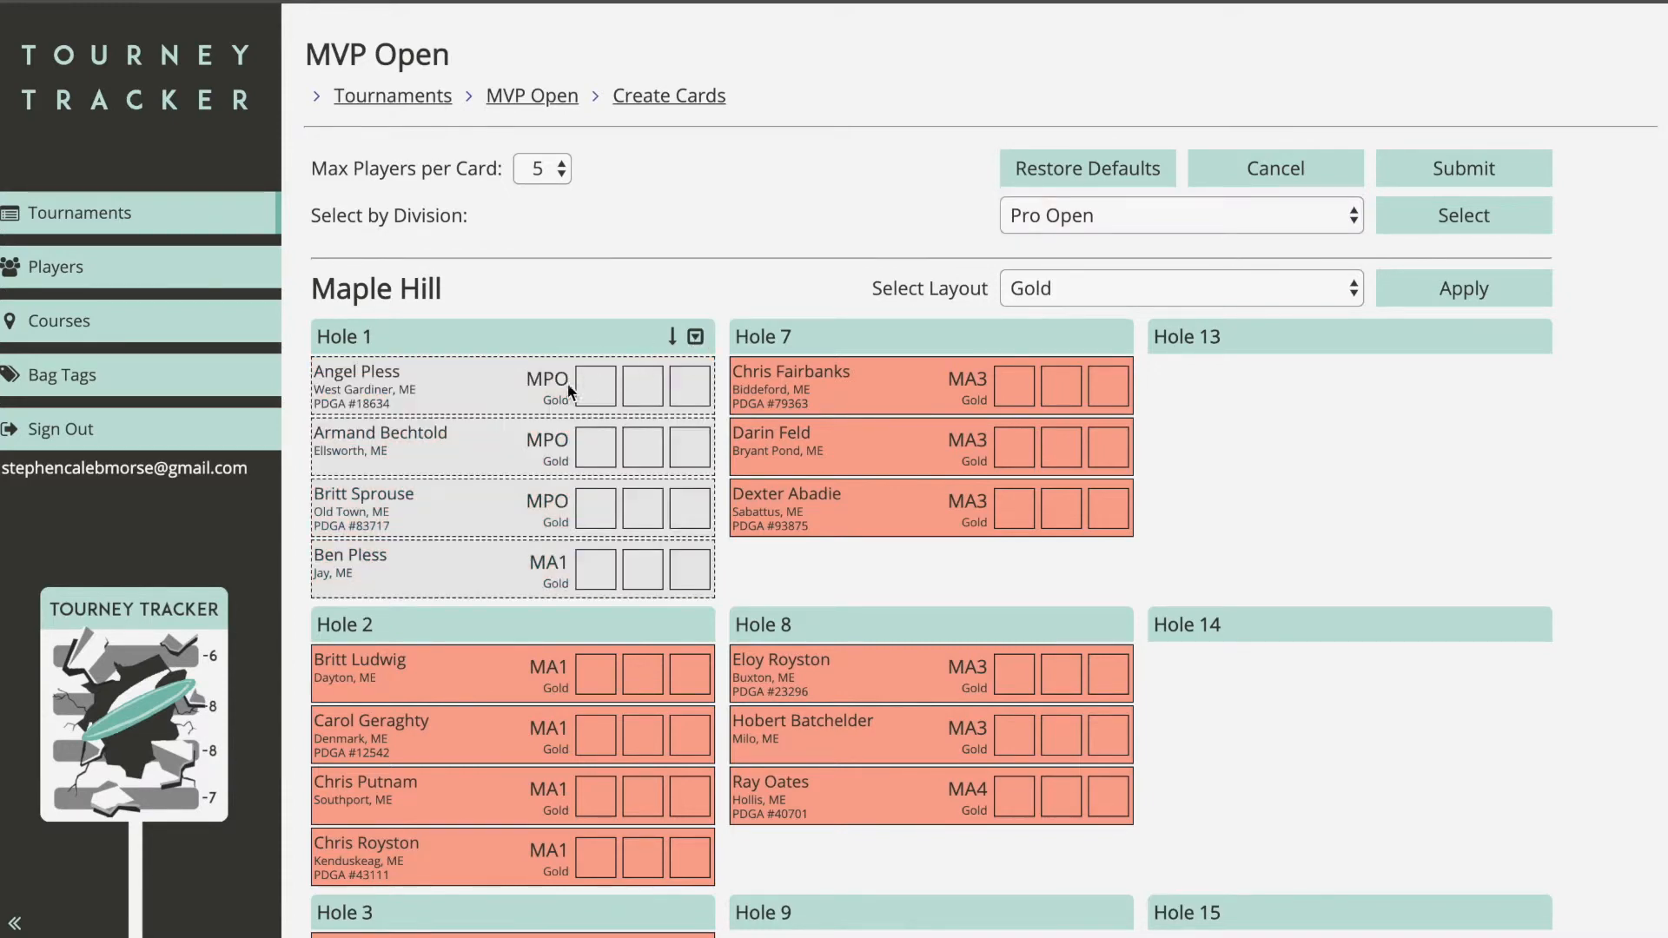
left_click(695, 338)
left_click(1114, 337)
left_click(1113, 337)
left_click(1114, 337)
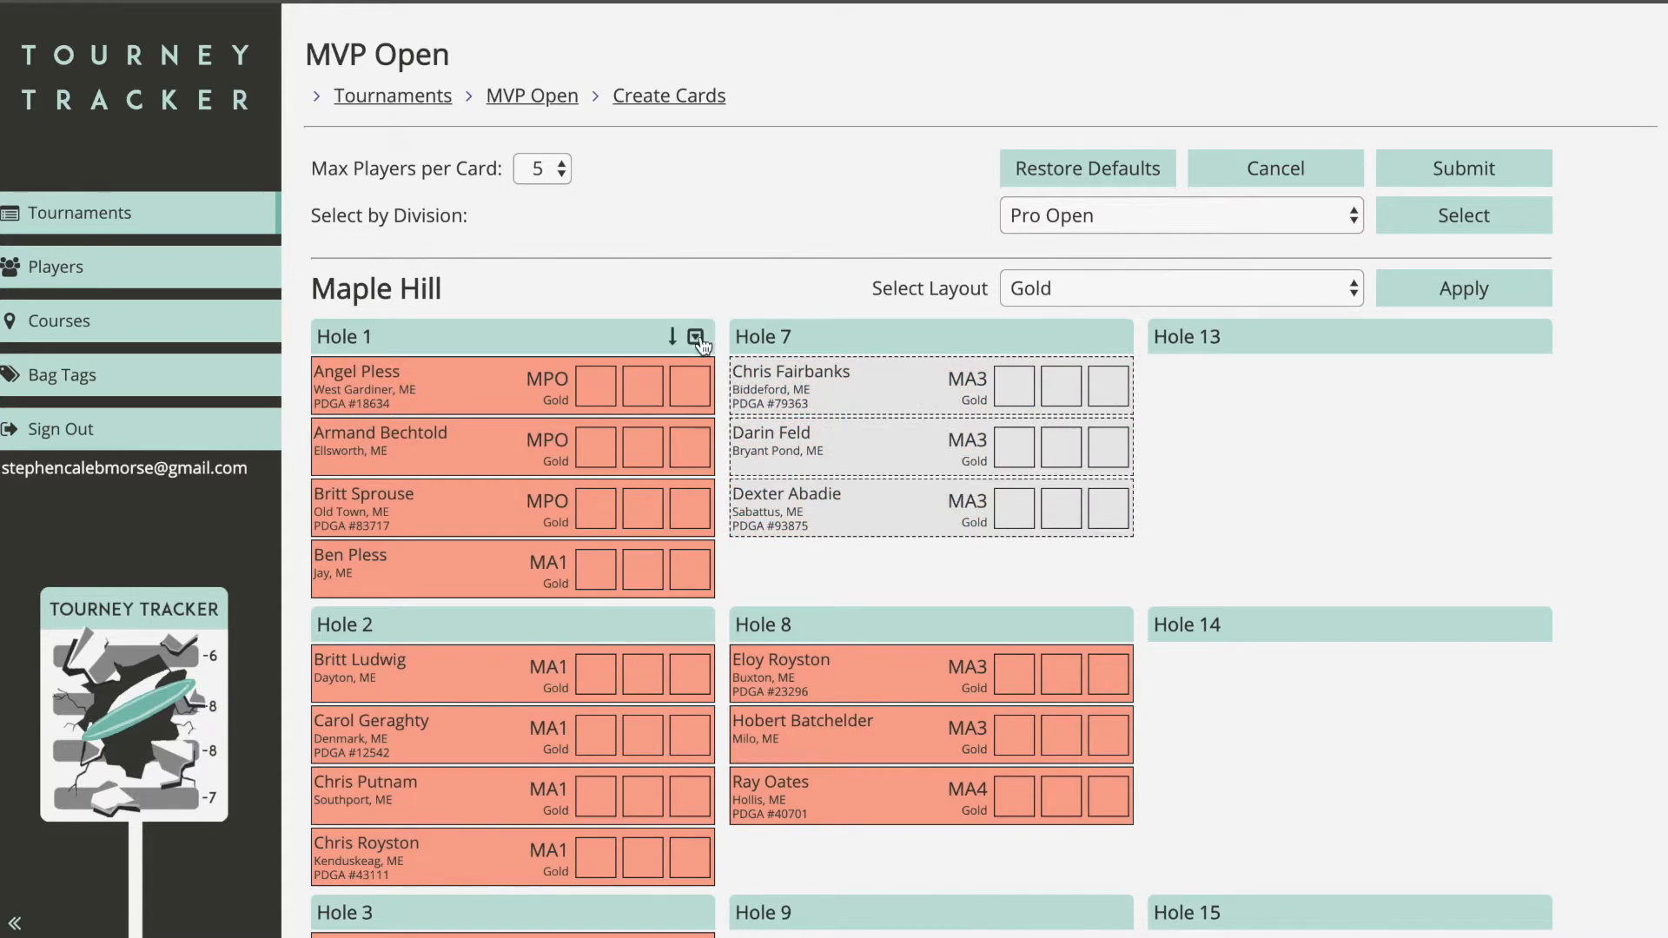
left_click(696, 338)
left_click(672, 341)
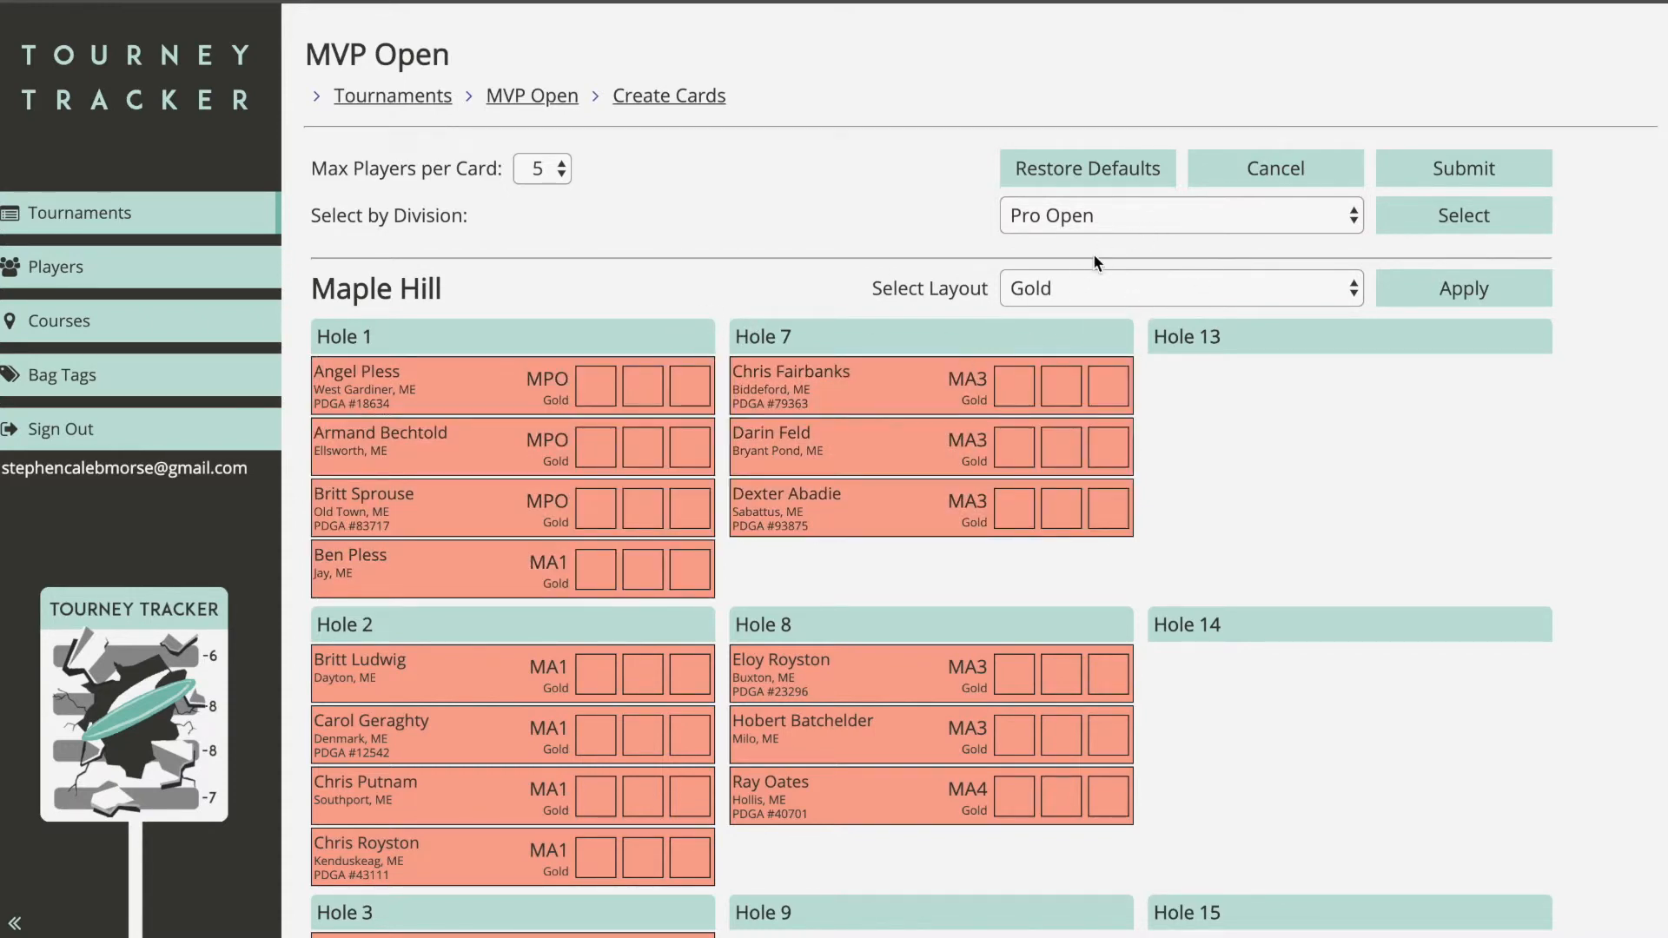
left_click(1107, 224)
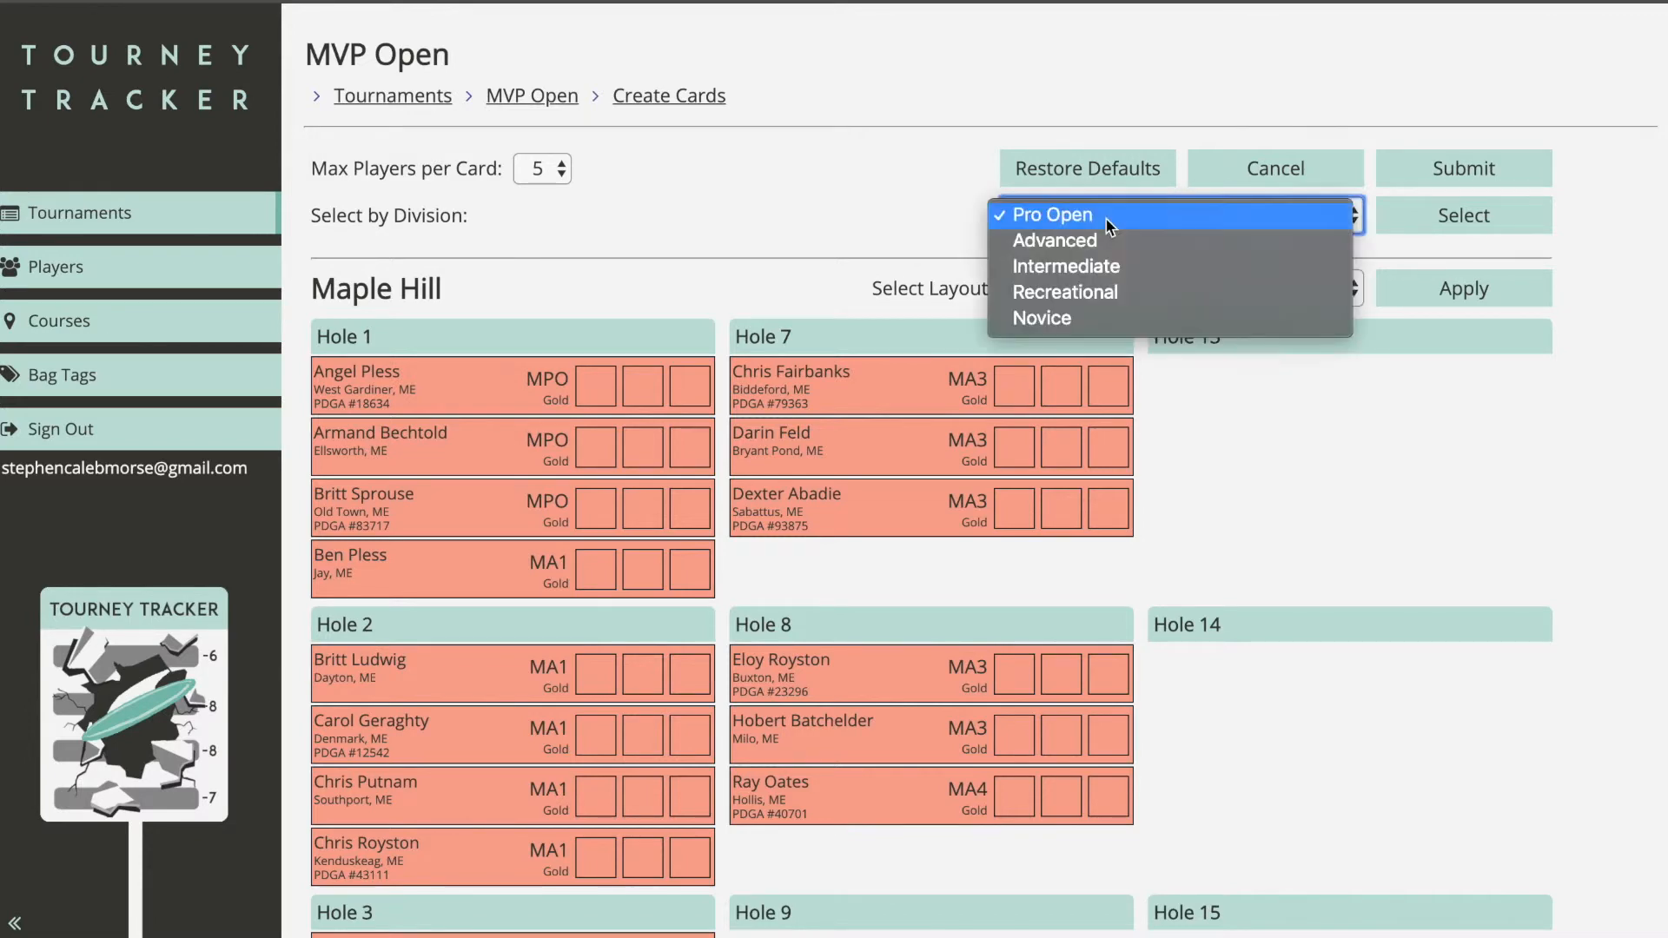
left_click(1111, 217)
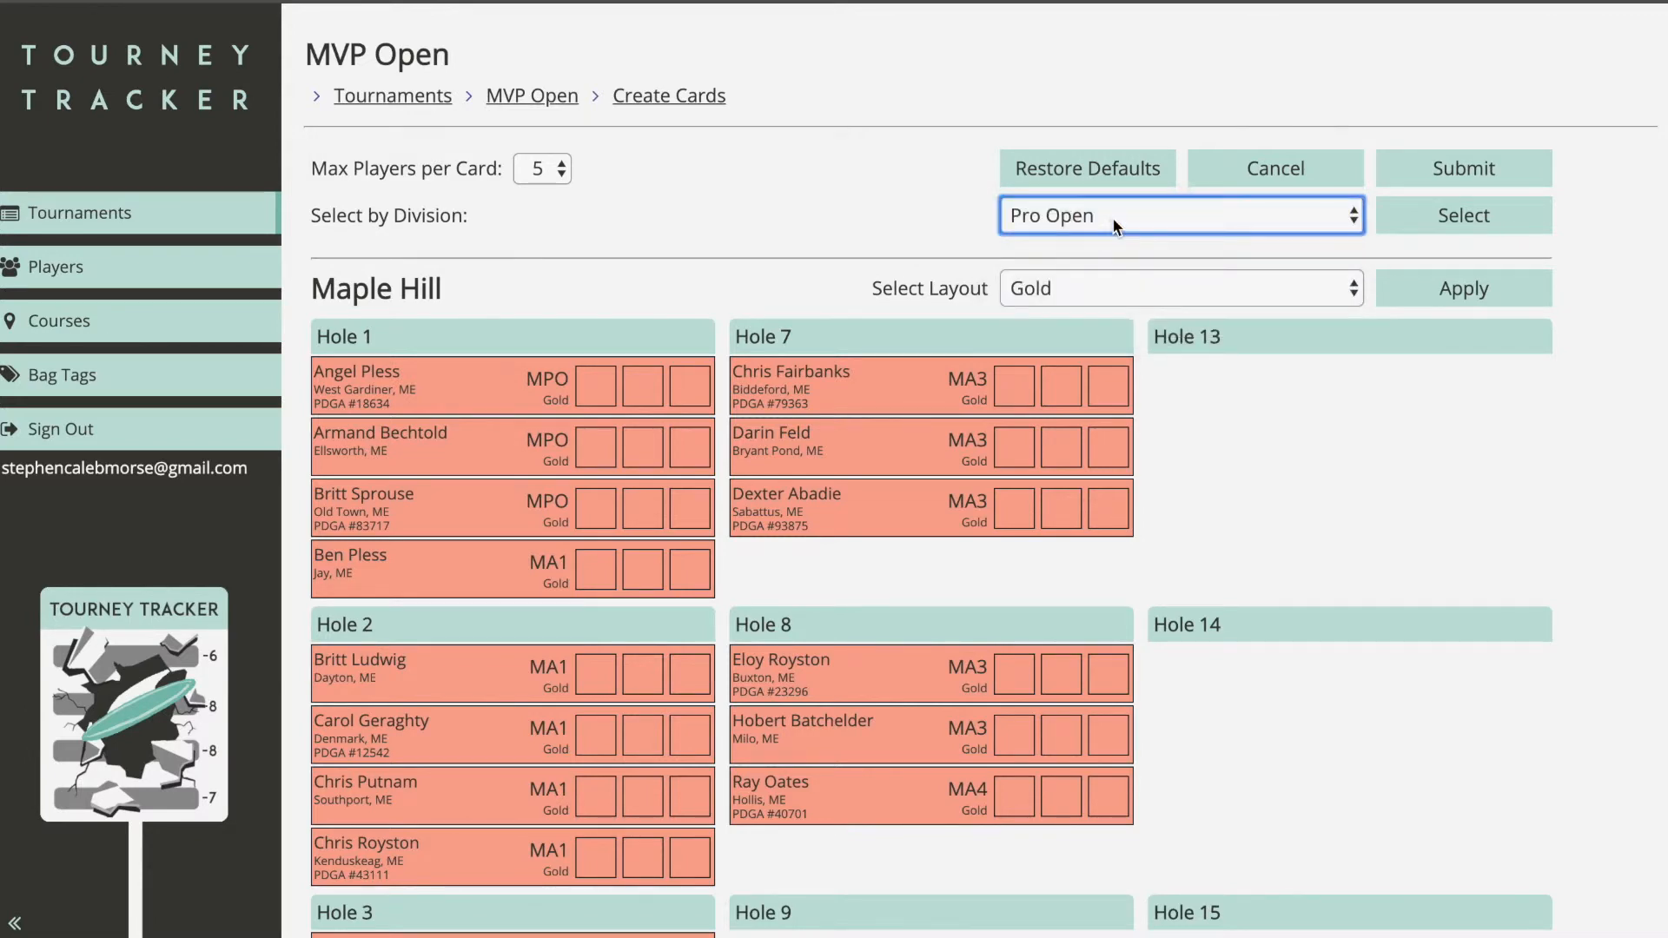
left_click(1431, 217)
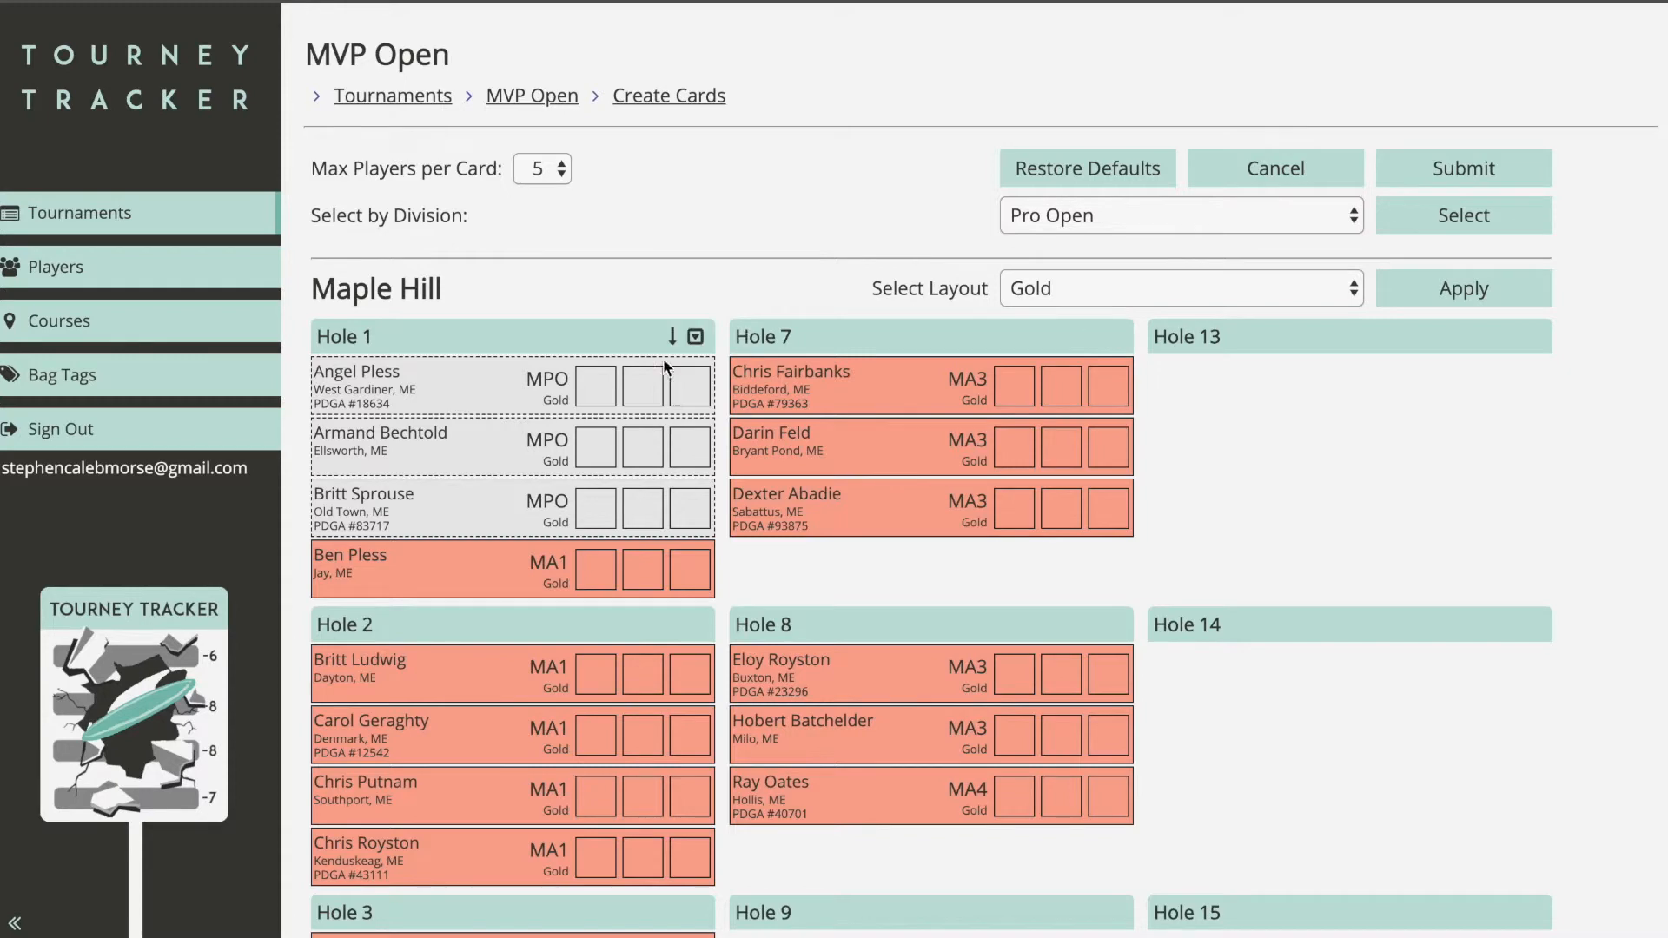
left_click_drag(521, 389, 1294, 408)
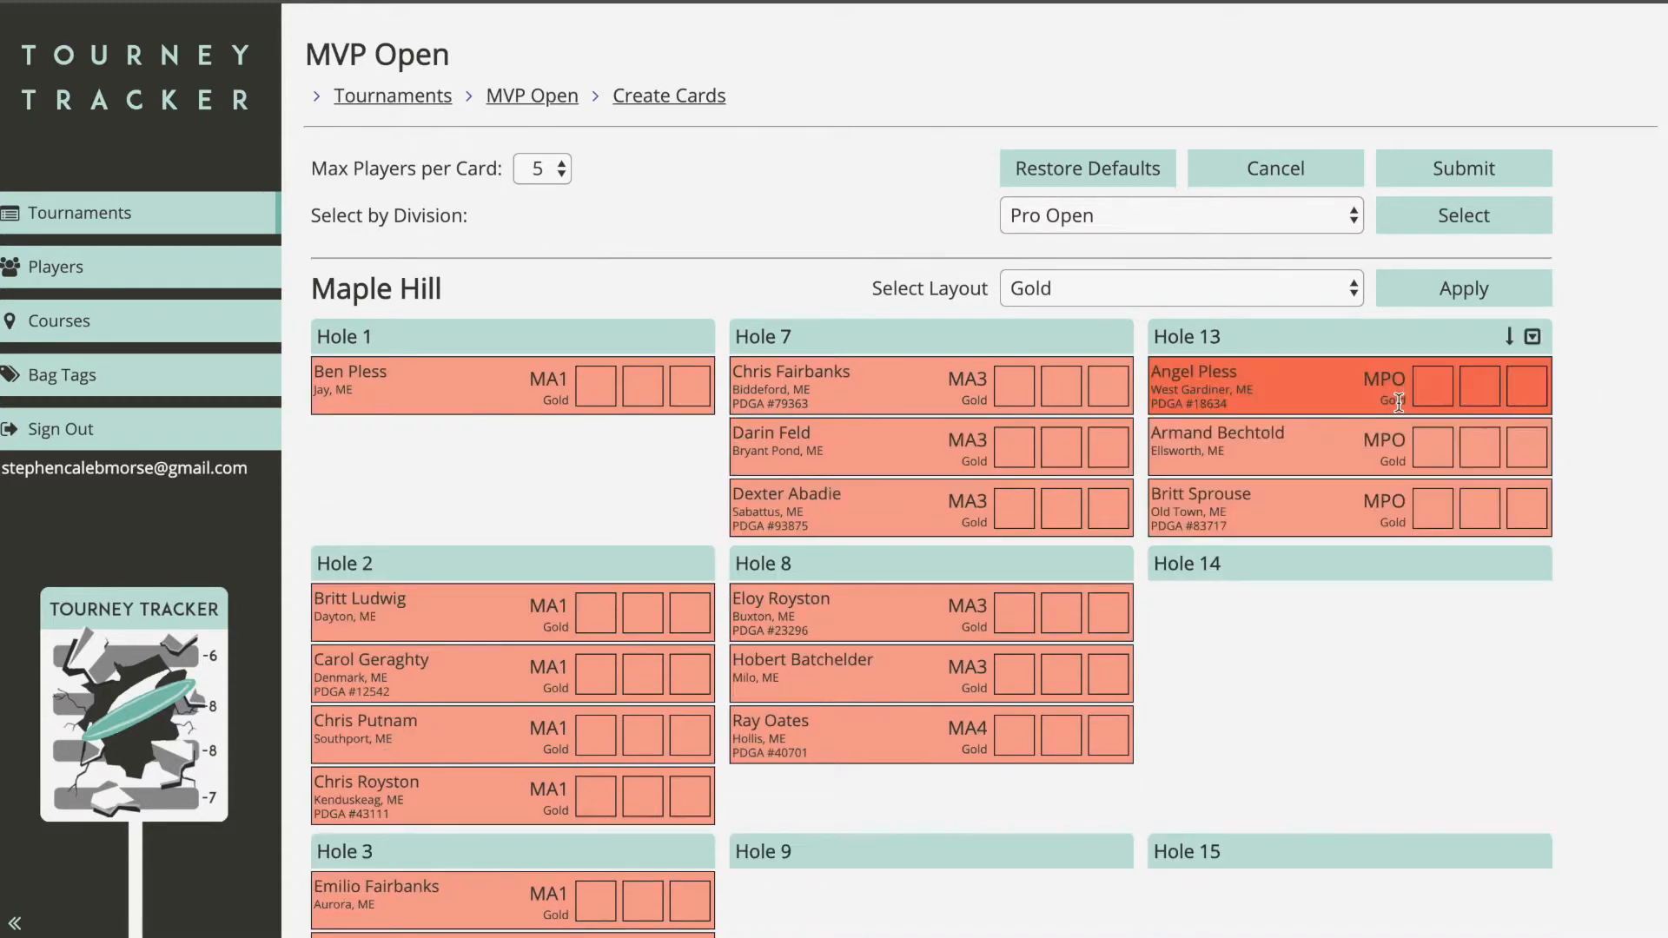
left_click(1242, 223)
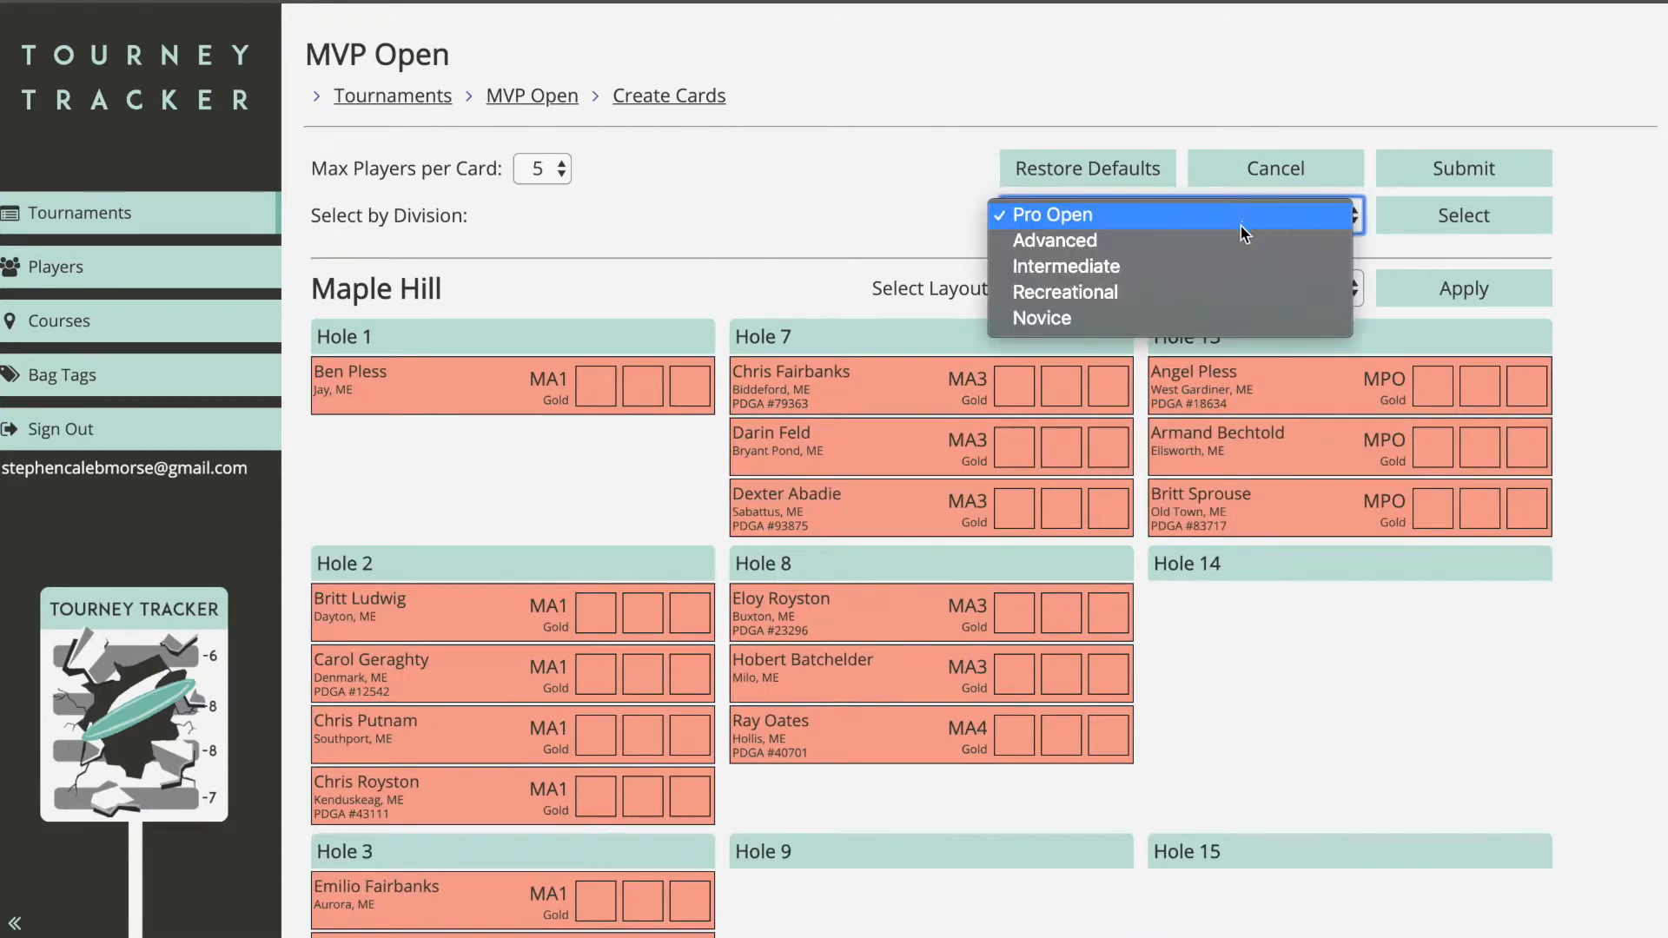
left_click(1202, 276)
left_click(1429, 217)
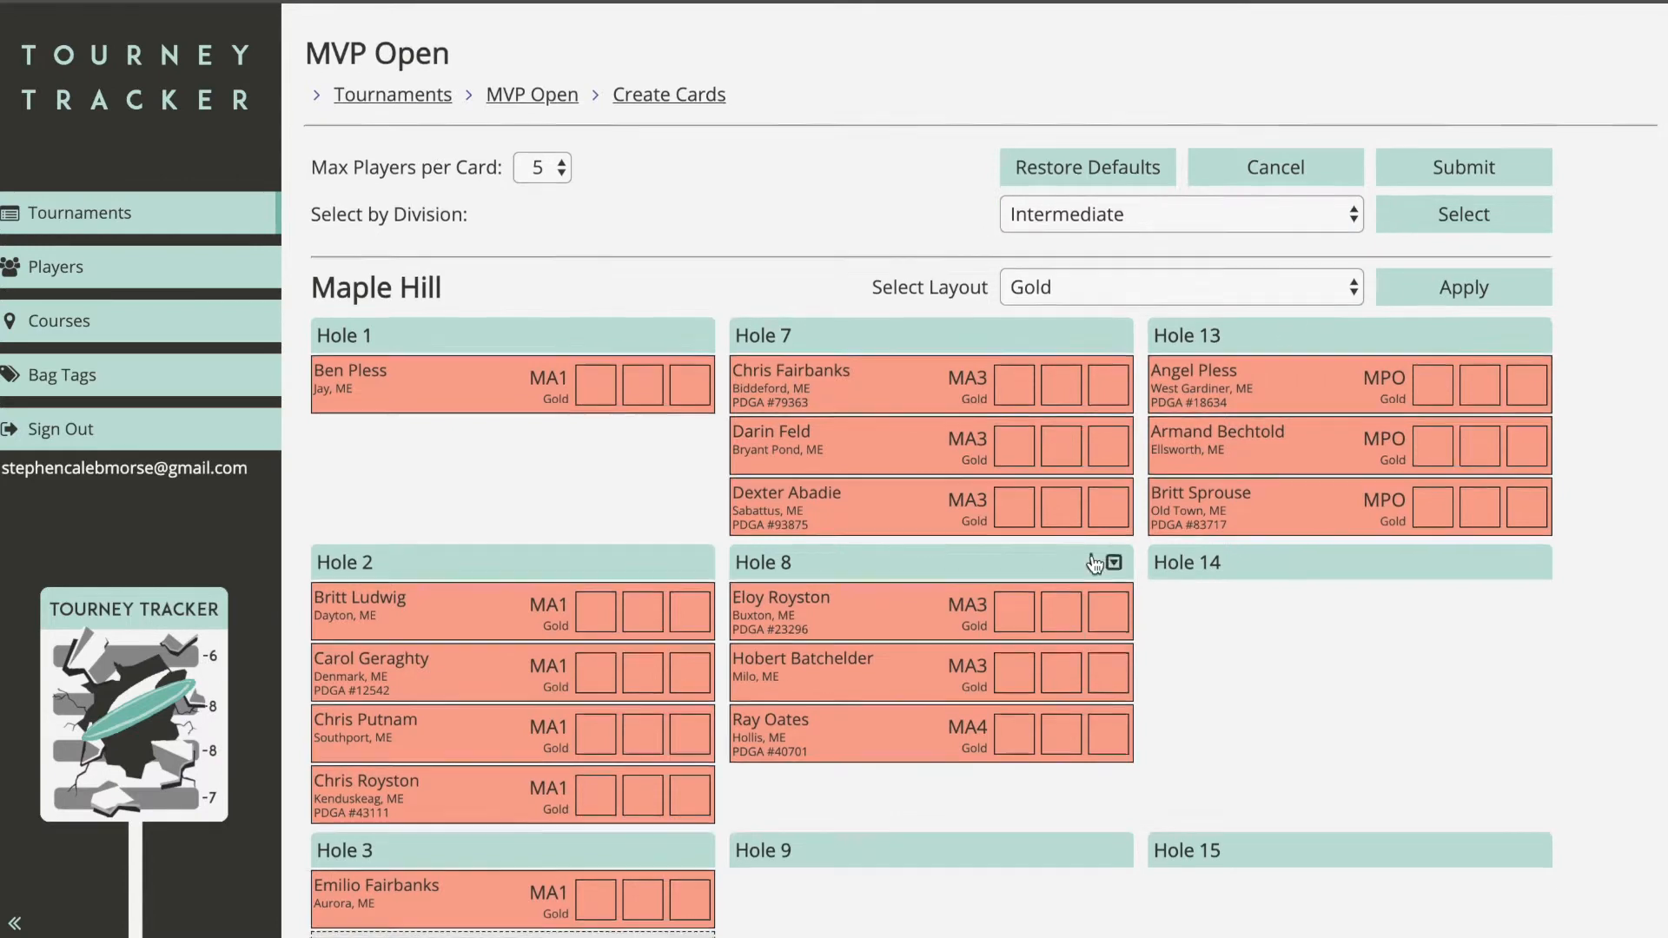
scroll(1094, 563, "down", 7)
left_click_drag(724, 506, 1392, 387)
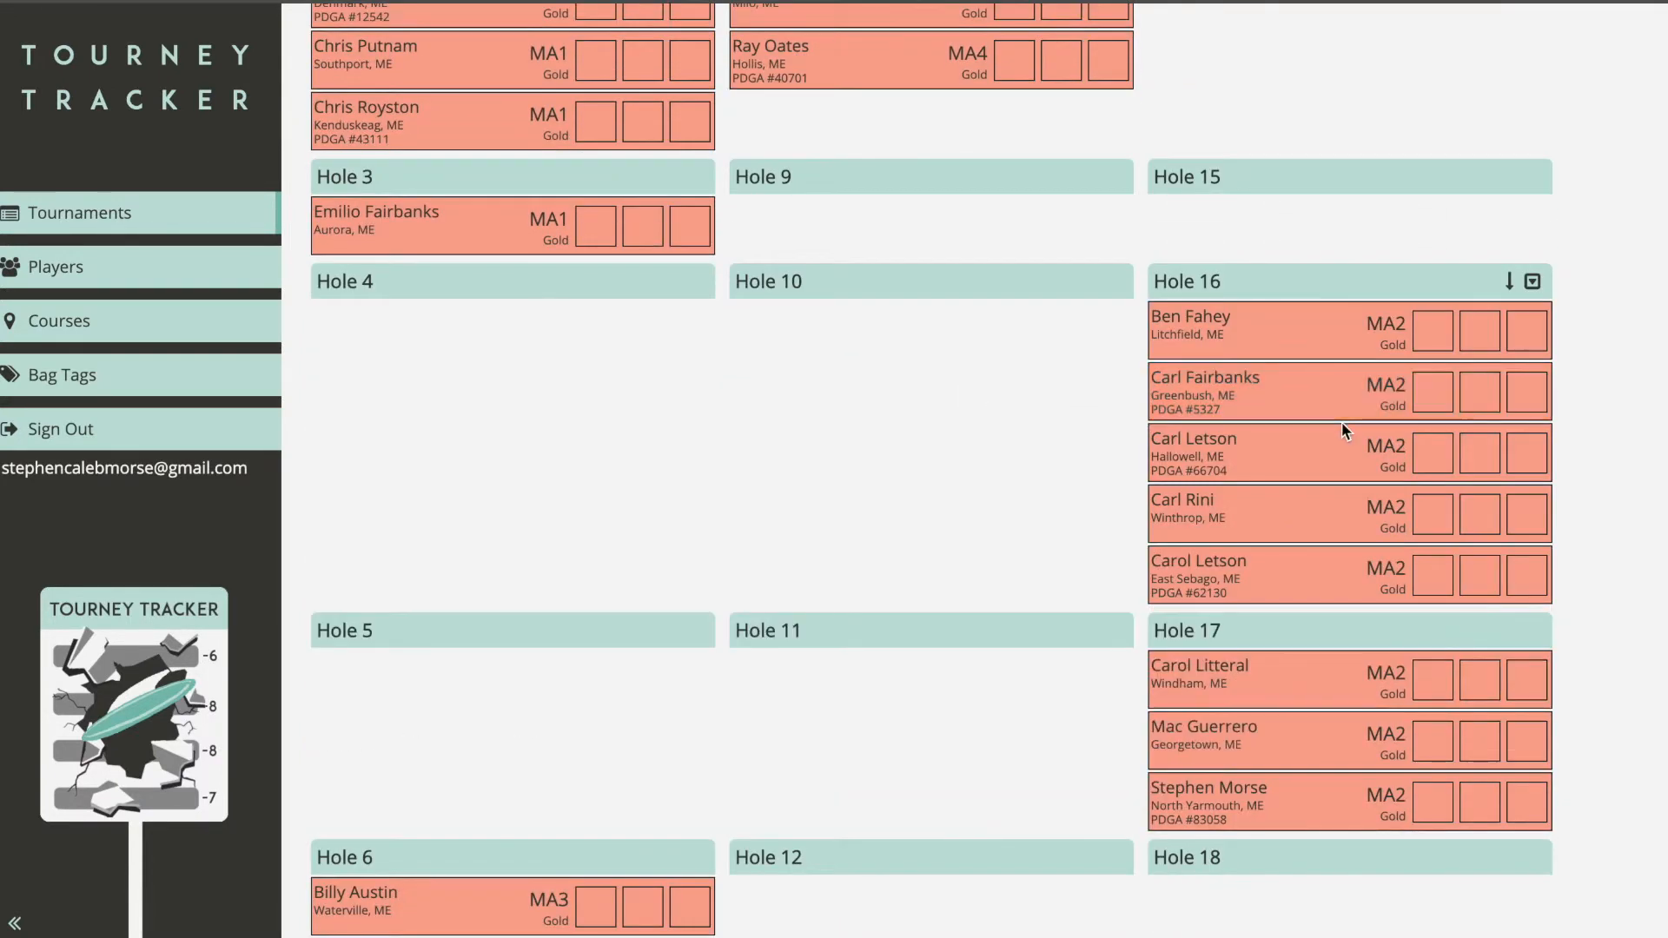
scroll(1344, 429, "down", 2)
scroll(1344, 429, "up", 1)
scroll(1342, 426, "up", 8)
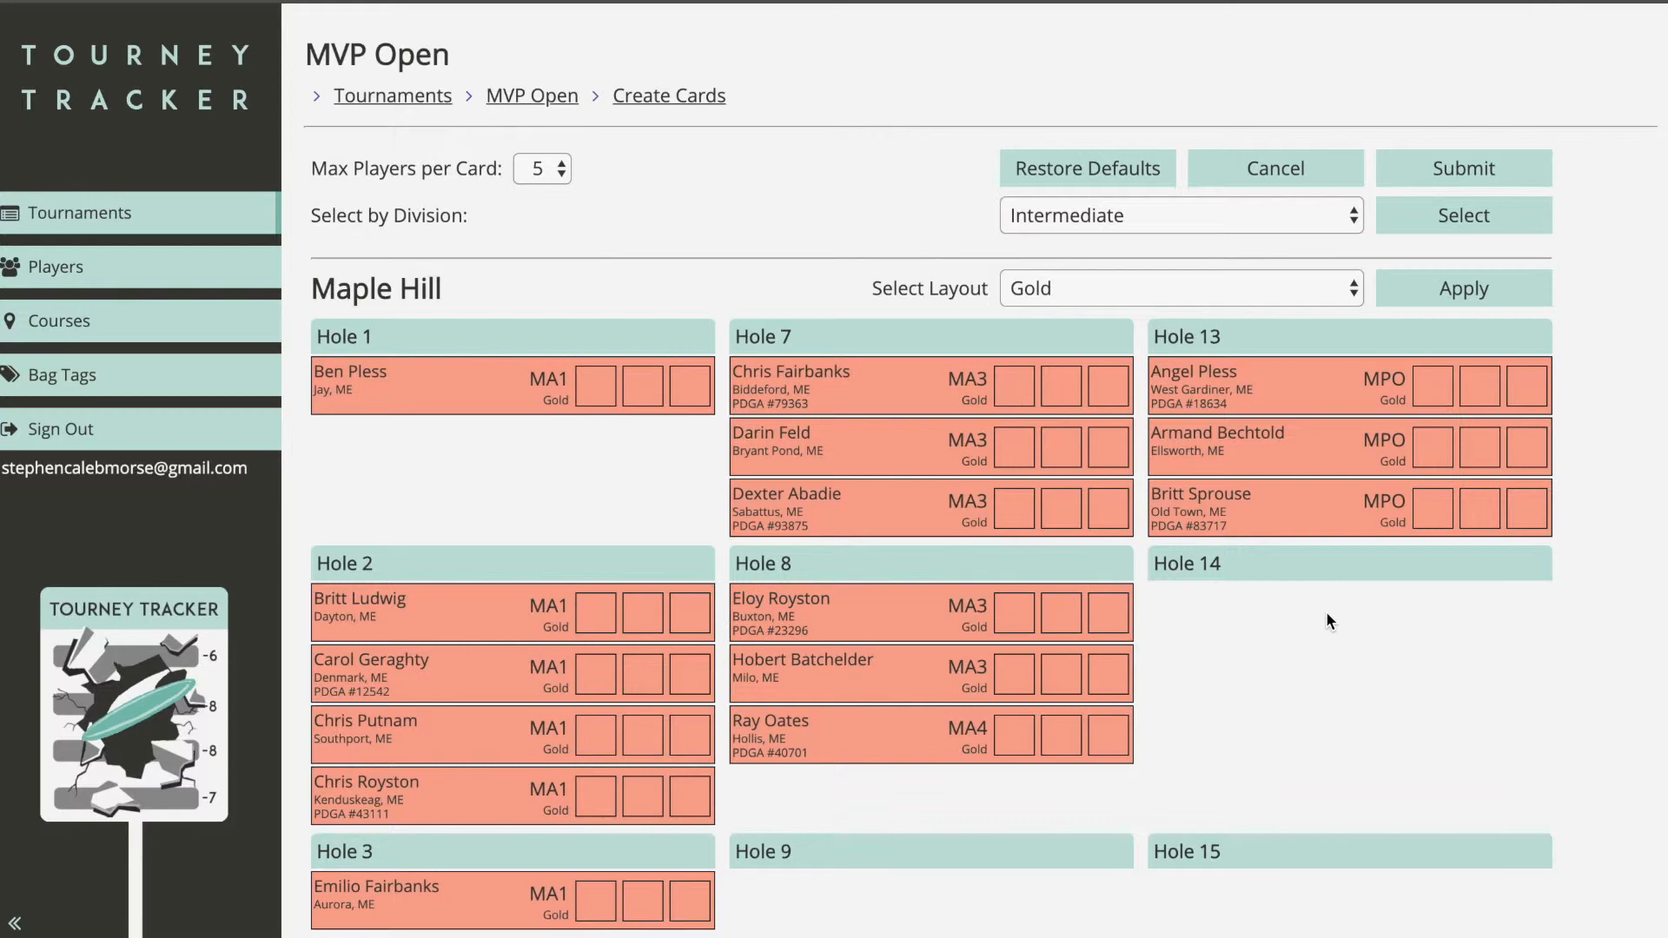
left_click(1089, 173)
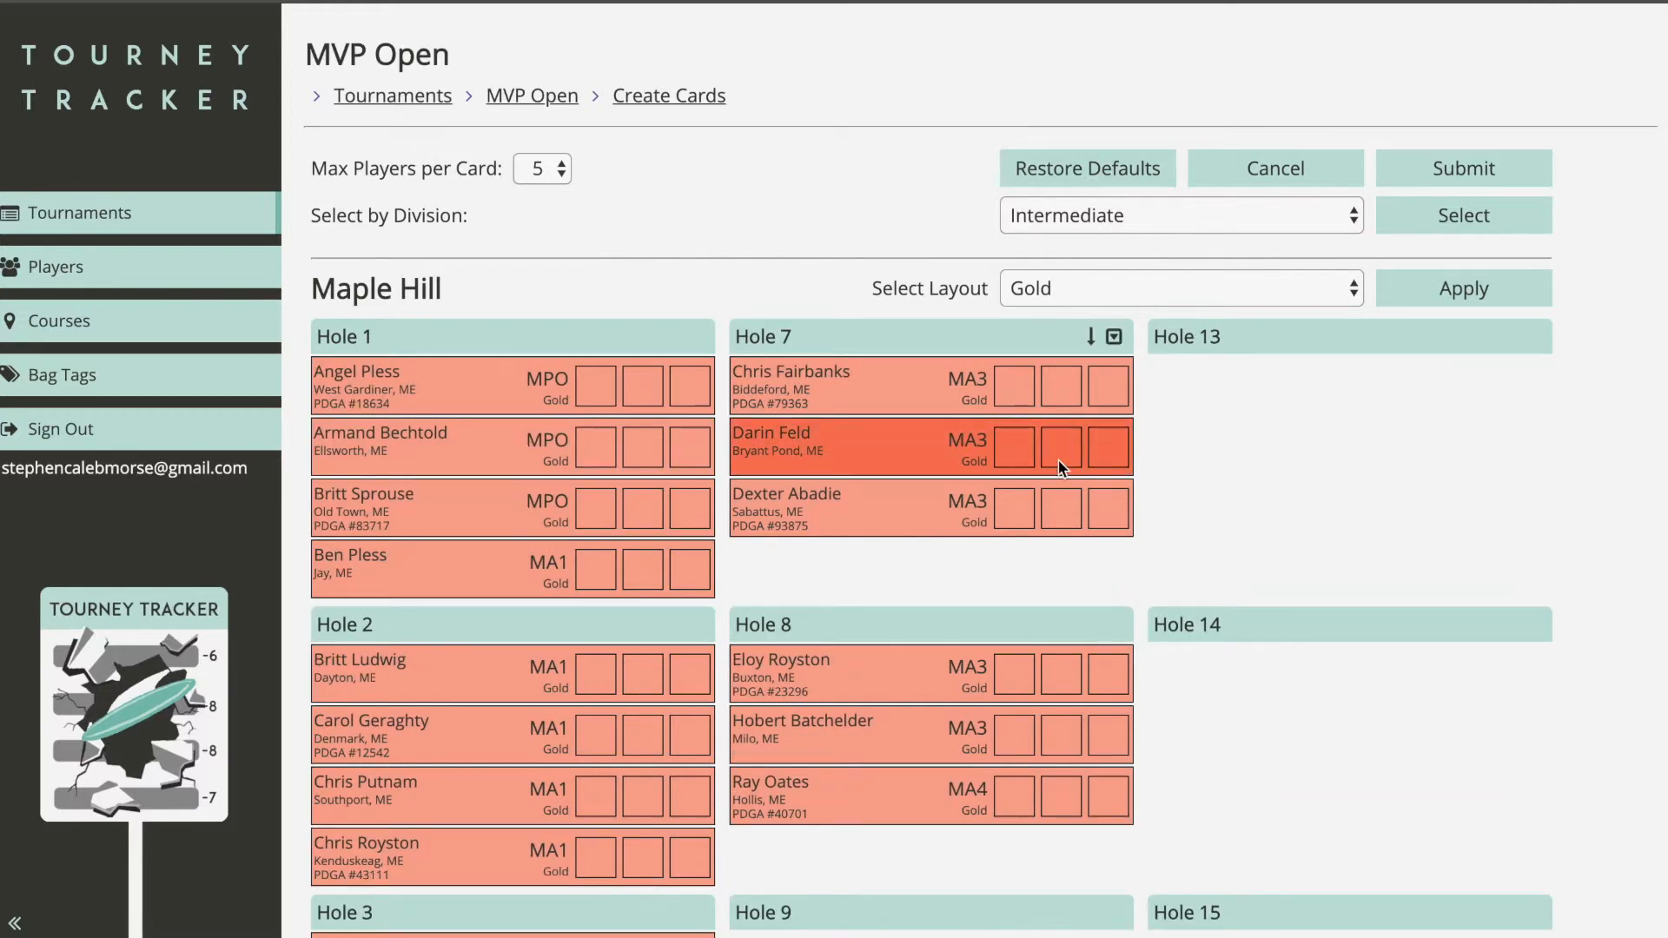
left_click(1084, 174)
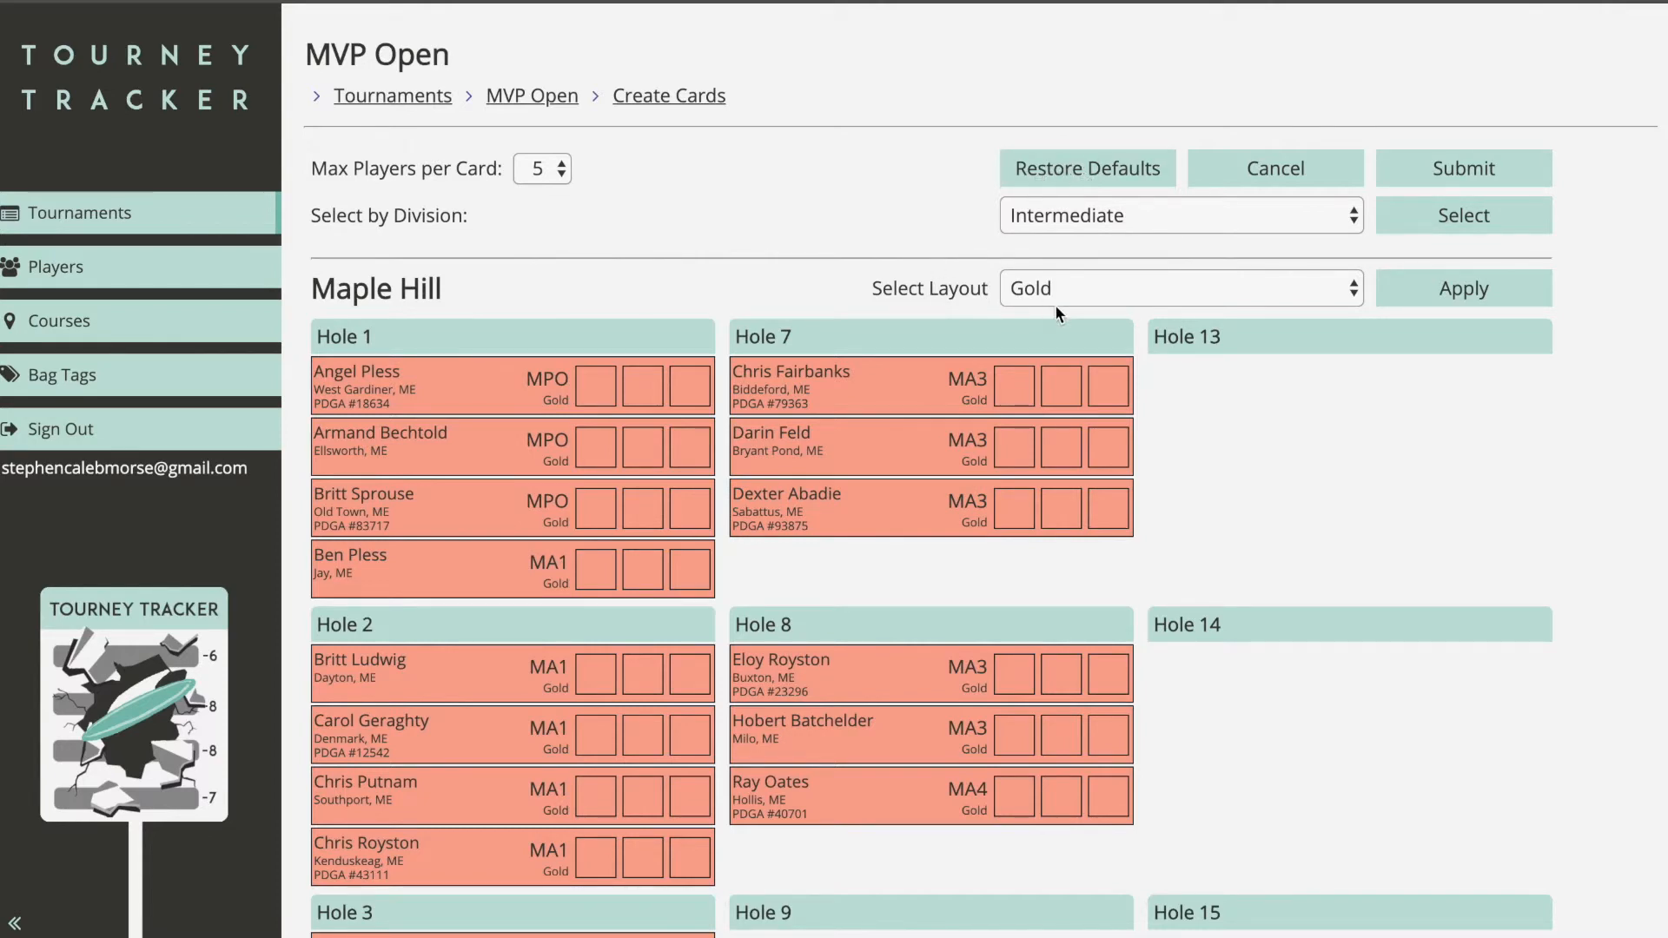
Step: Select the Pro Open division's cards and apply the Gold layout to them
left_click(1122, 290)
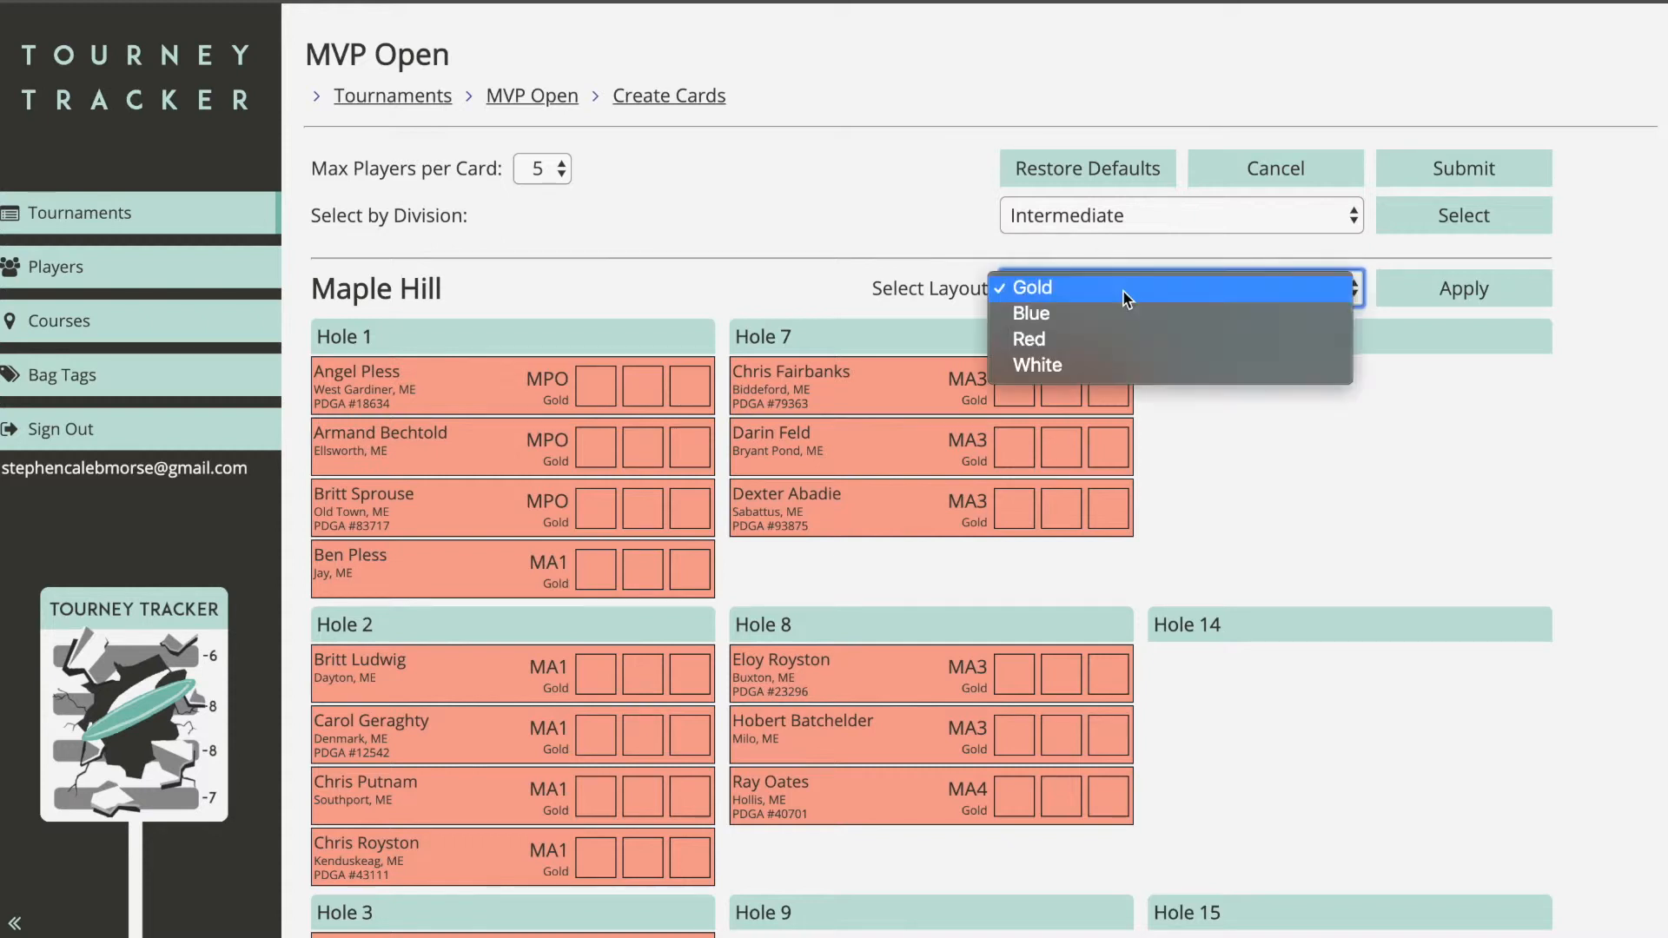
left_click(931, 259)
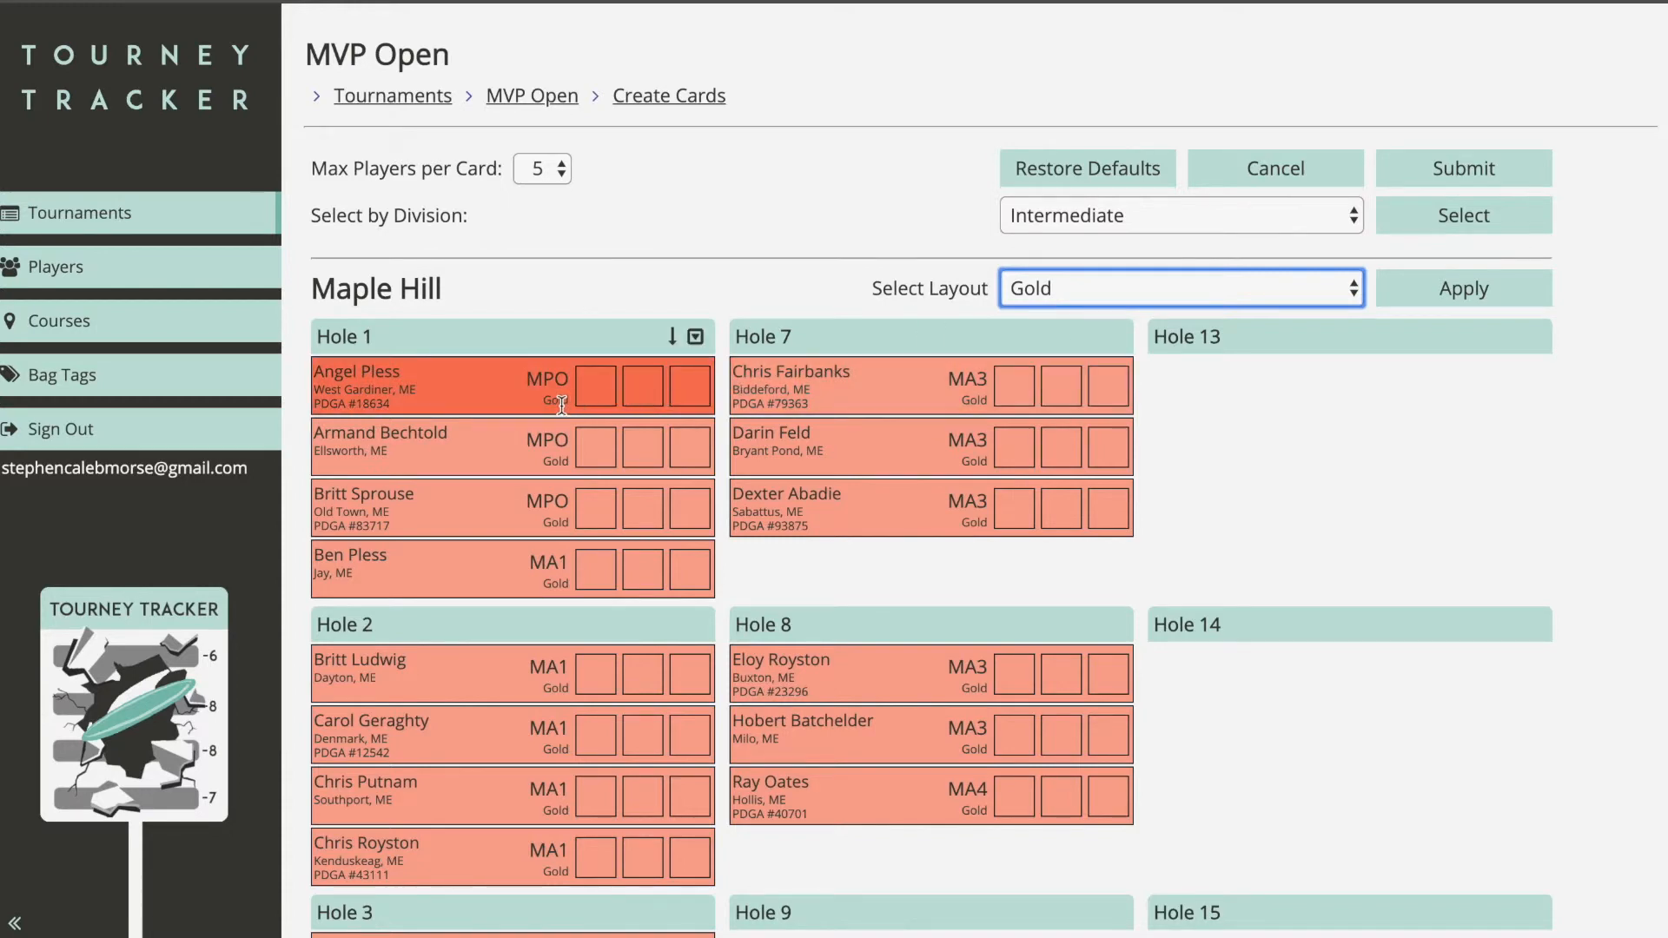
left_click(1051, 278)
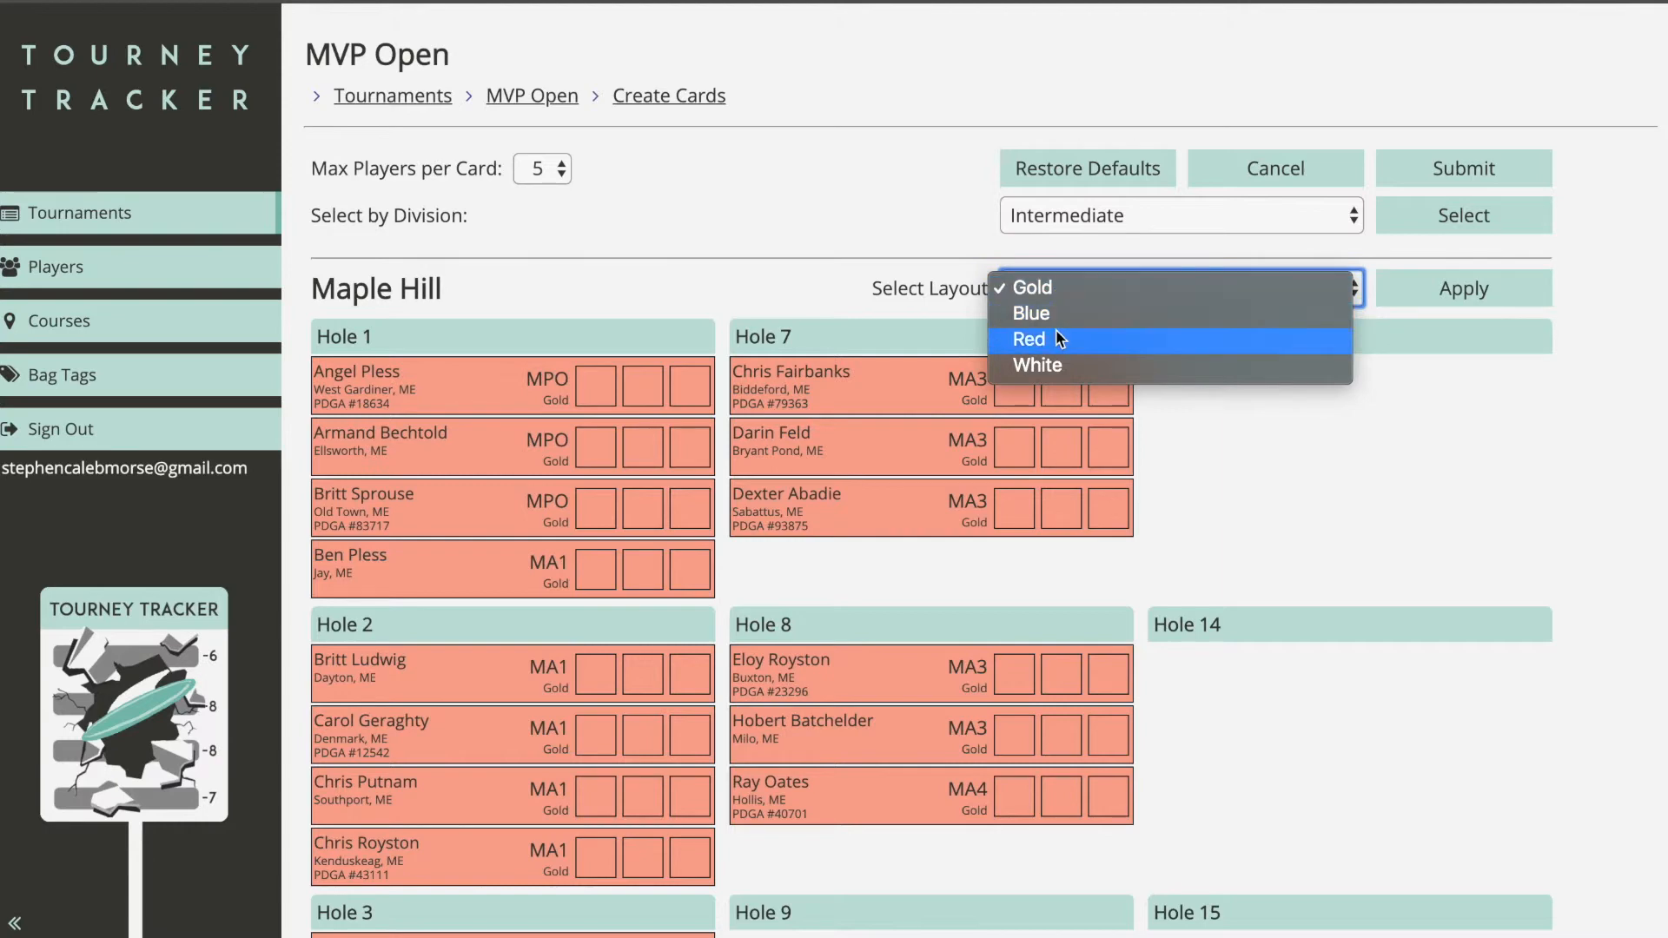
left_click(771, 302)
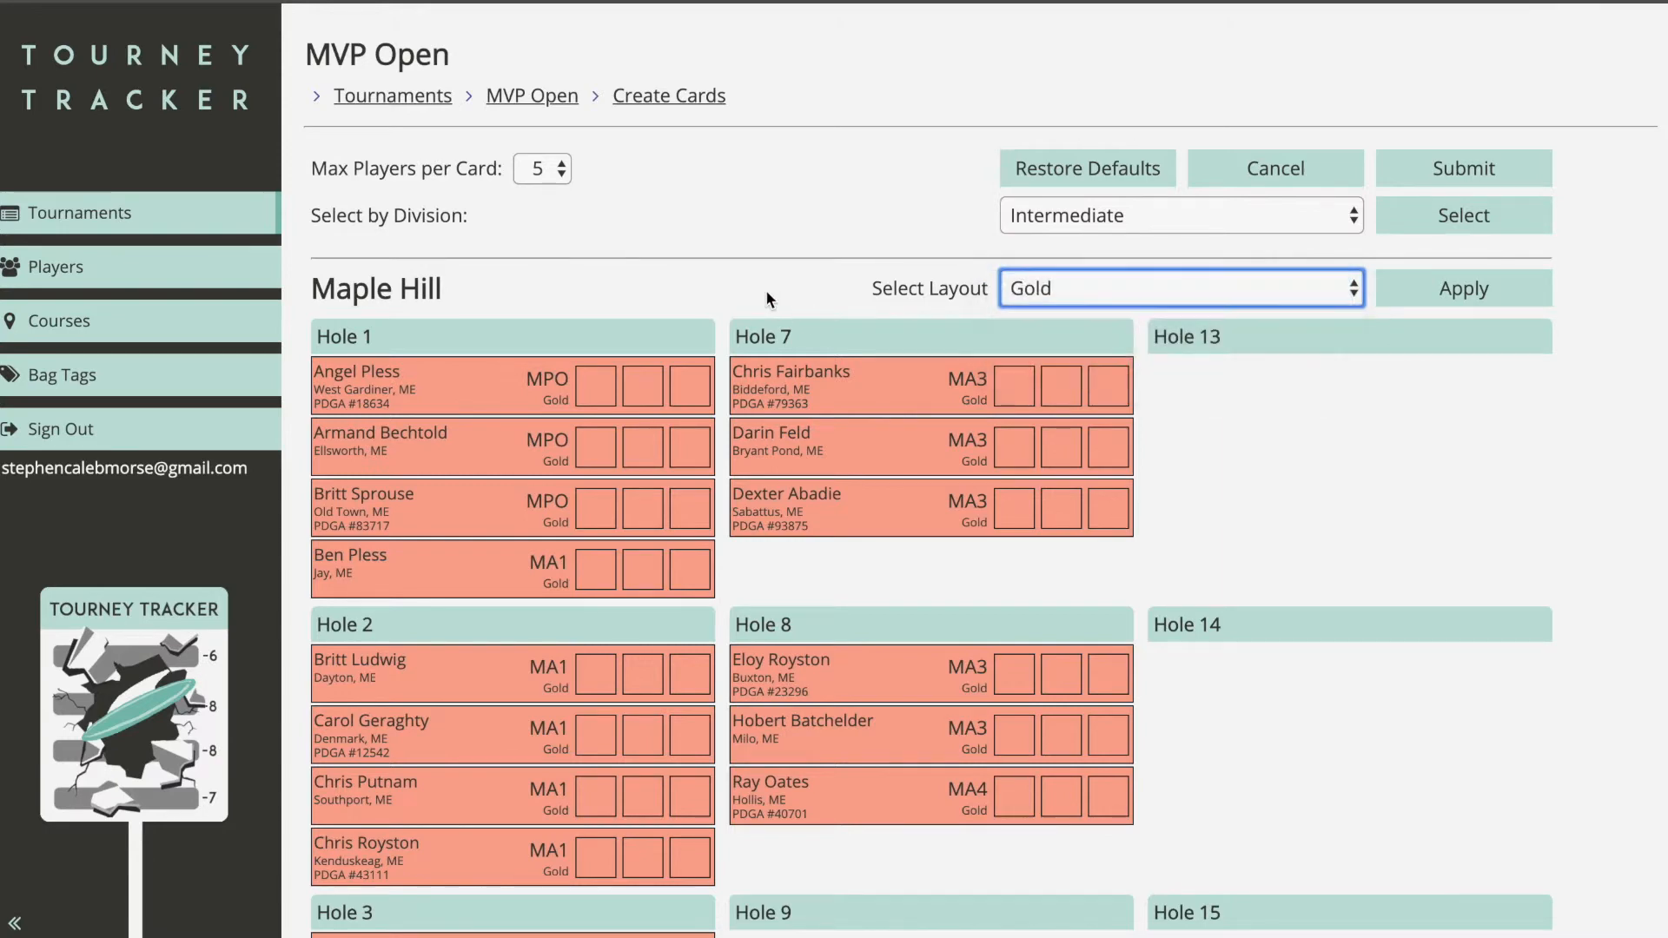
left_click(1034, 292)
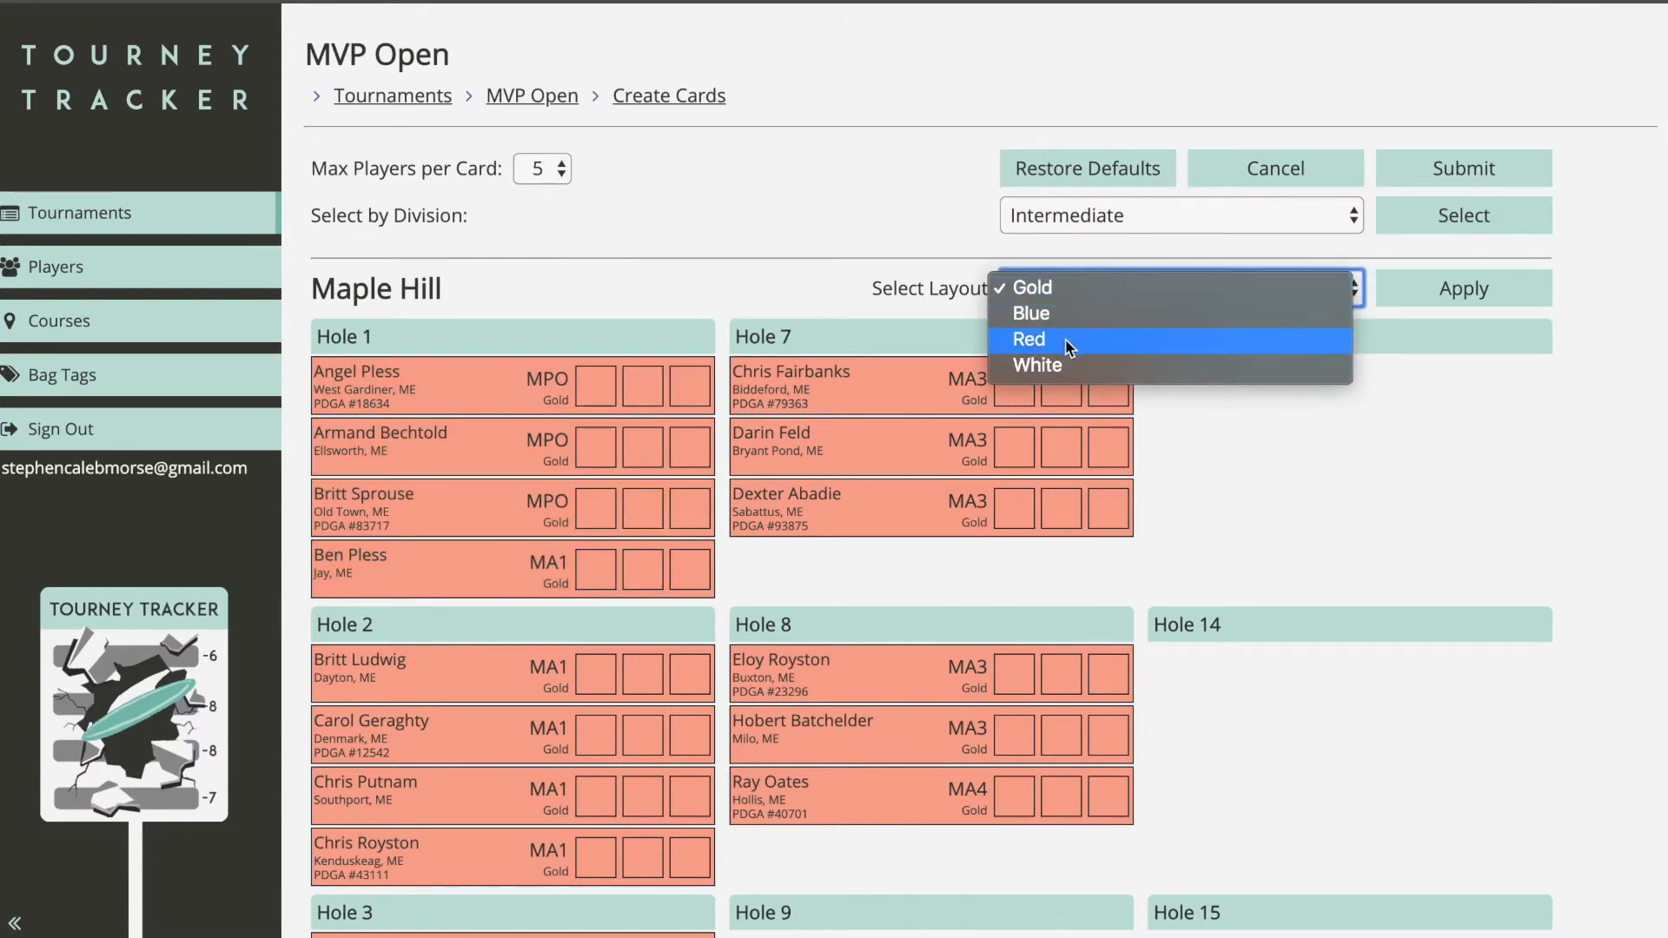
left_click(653, 297)
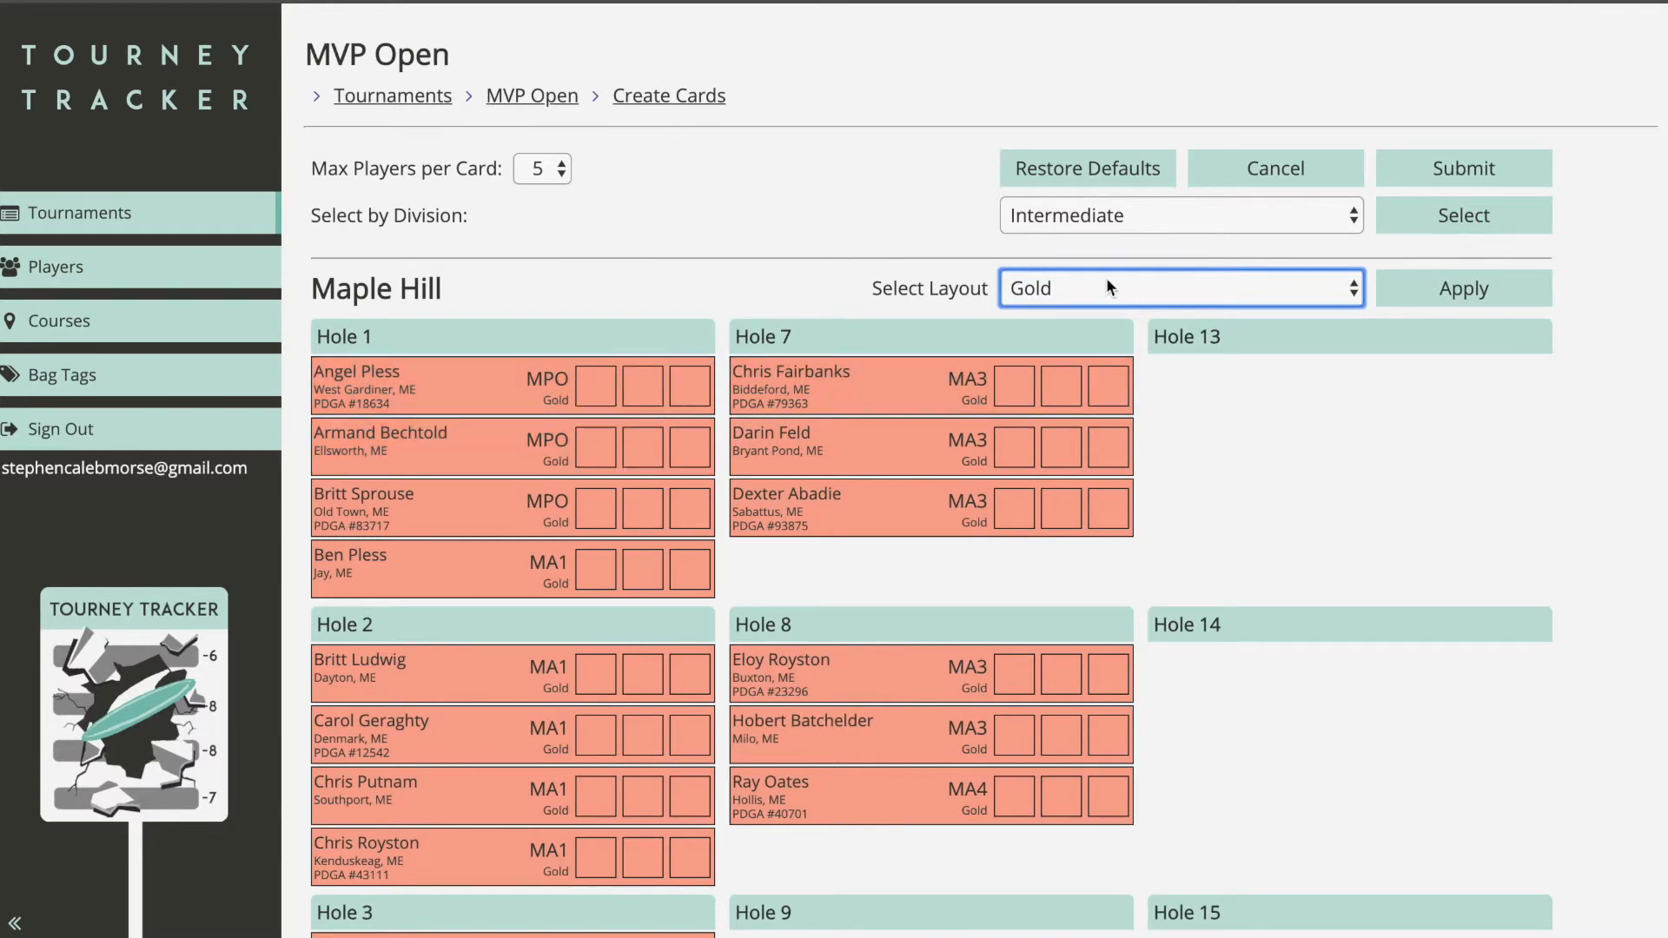
left_click(1128, 231)
left_click(1322, 161)
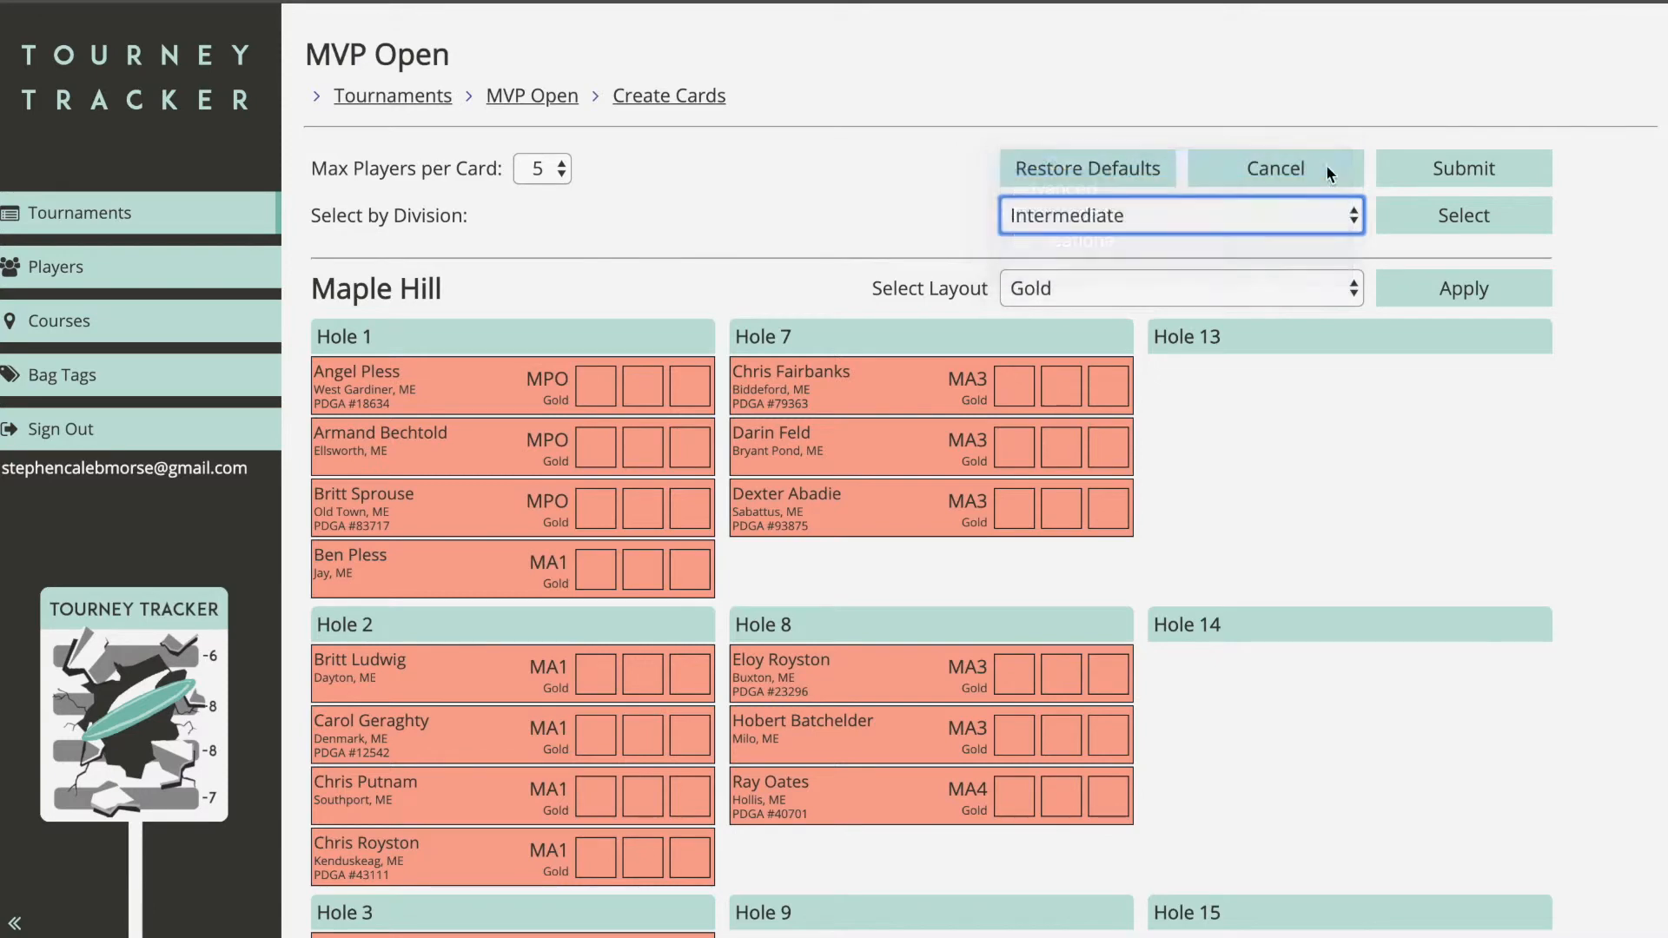
left_click(1431, 217)
left_click(1168, 300)
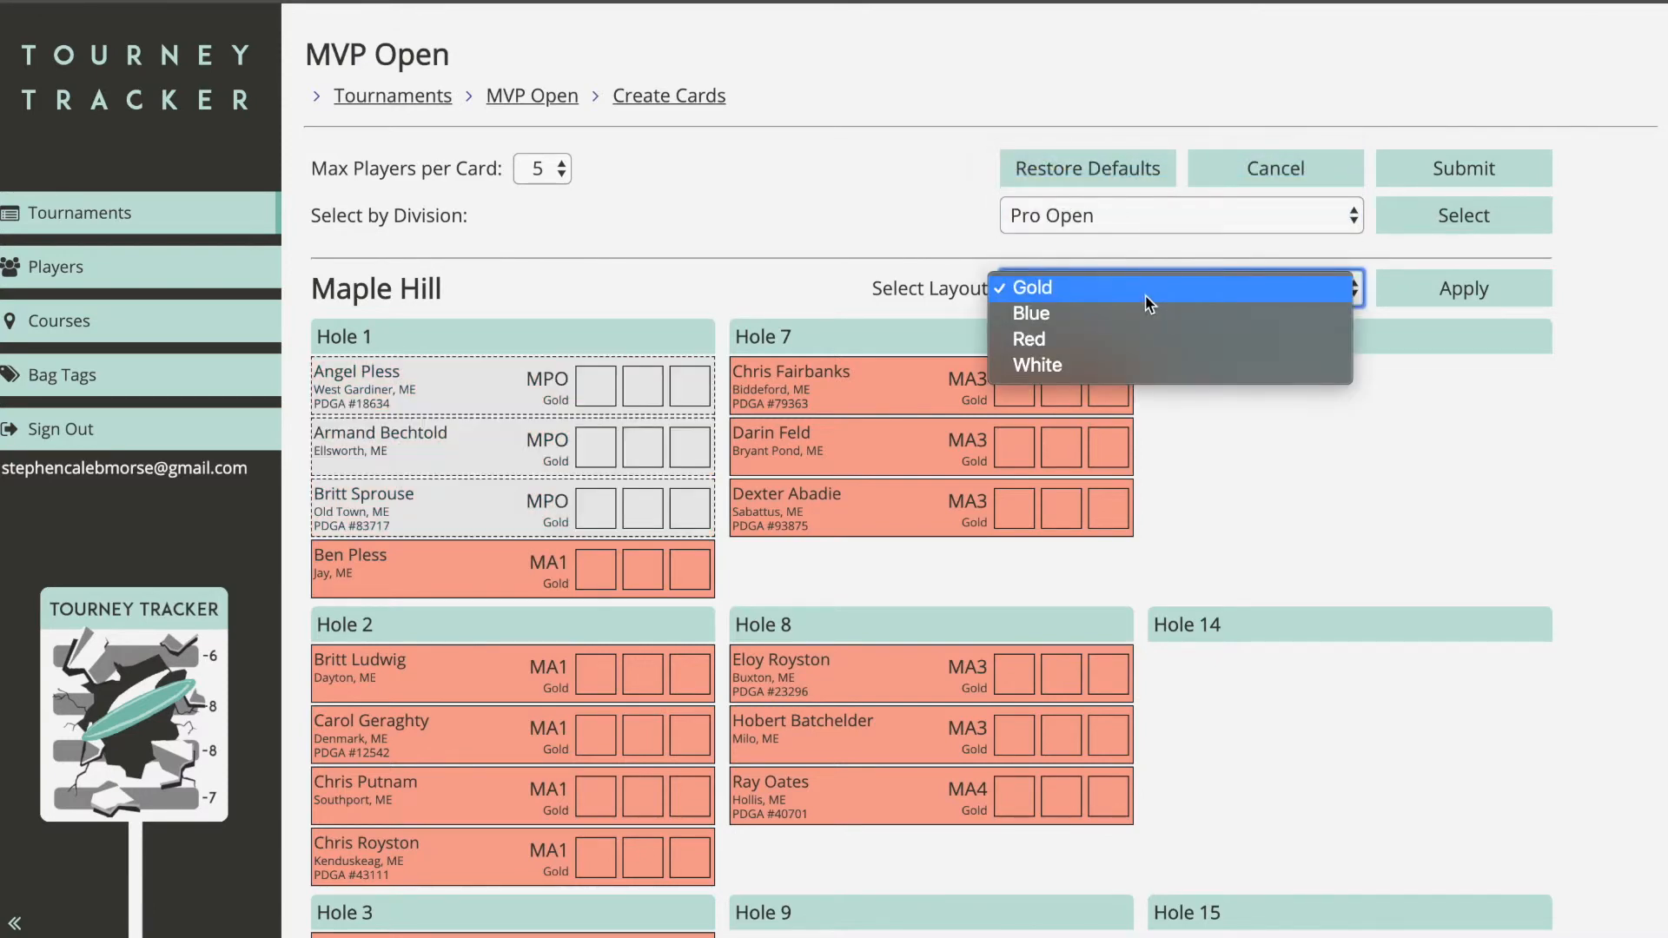
left_click(1150, 288)
left_click(1383, 291)
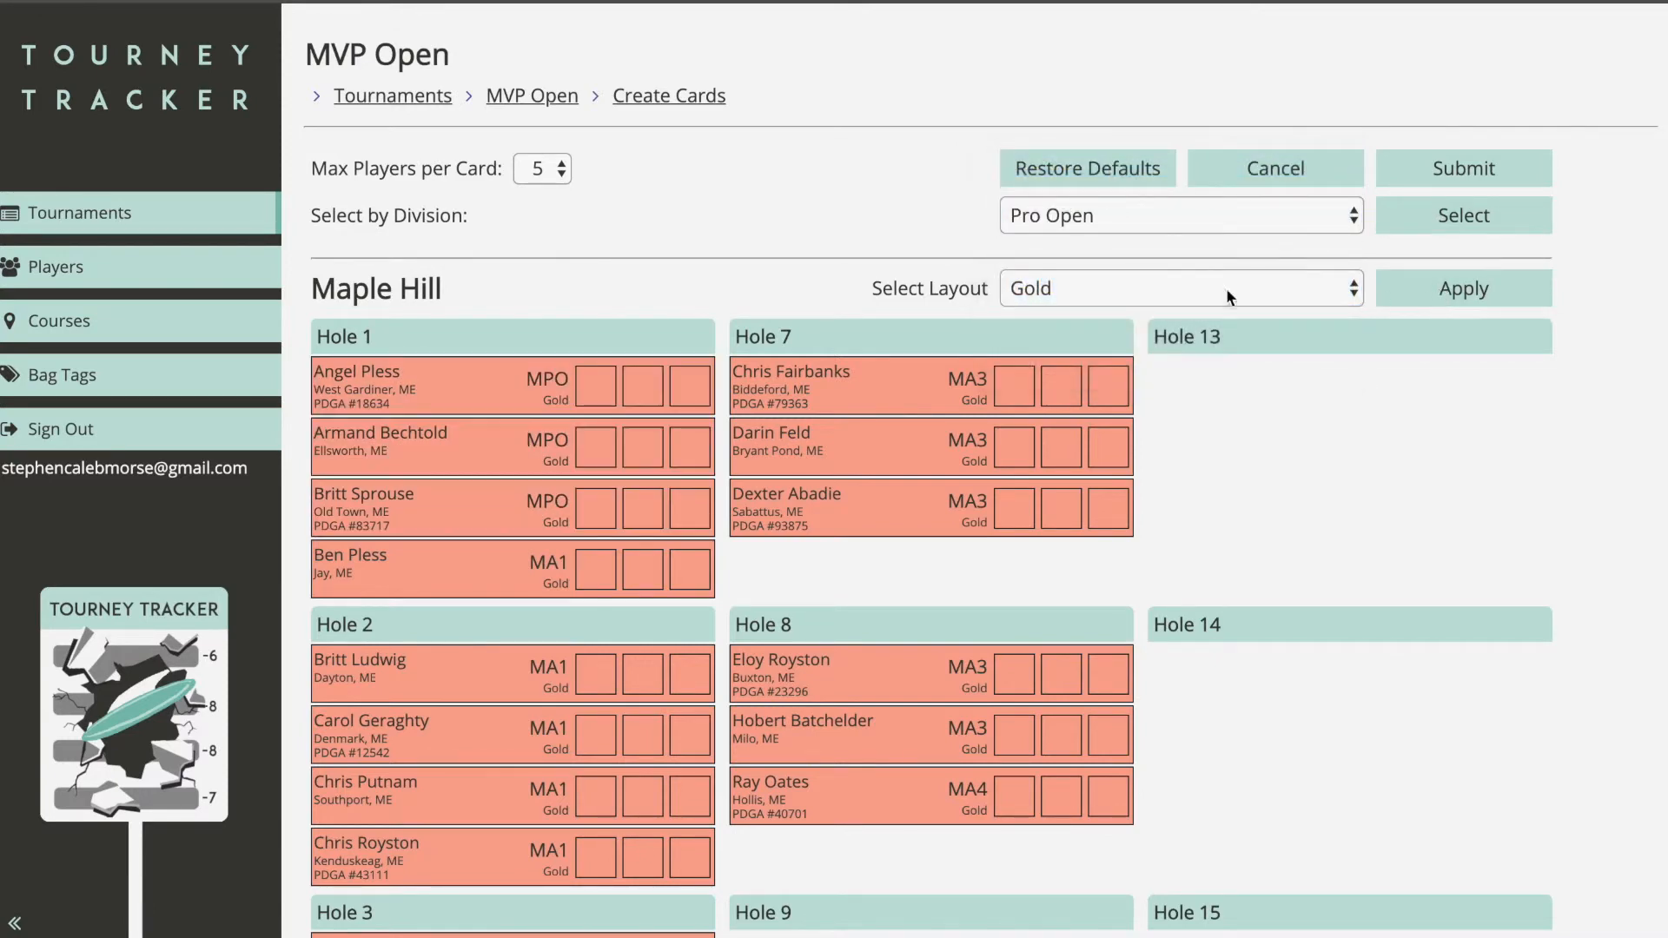
Step: Select the Advanced, Intermediate, Recreational and Novice divisions' cards together
left_click(1133, 213)
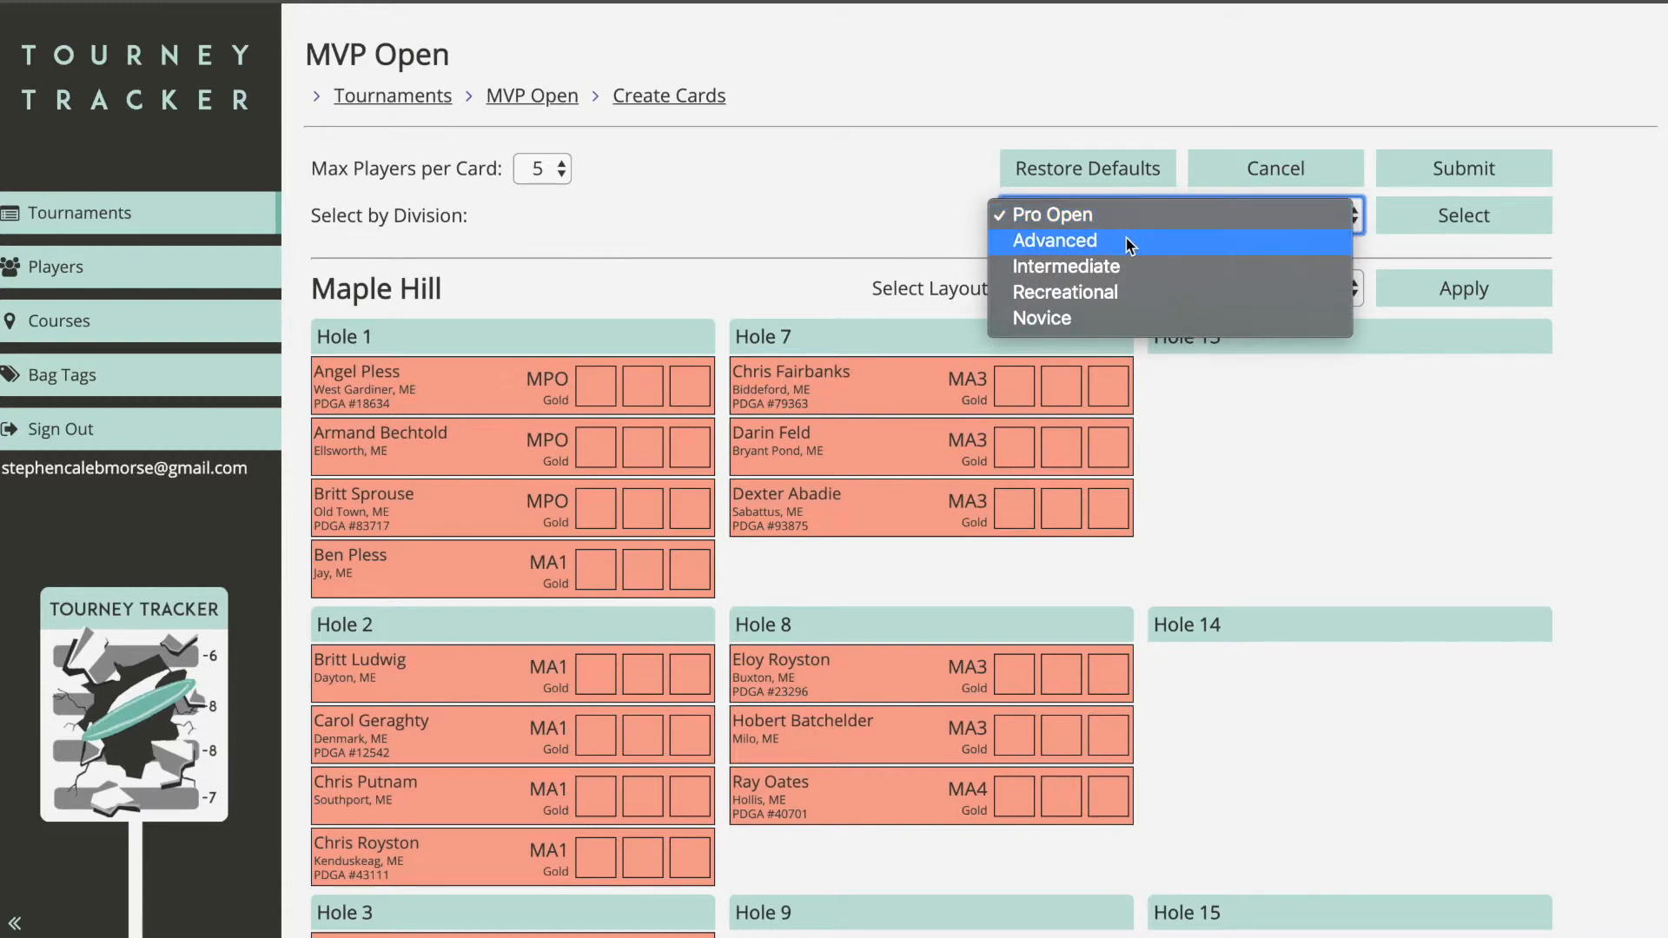
left_click(1121, 249)
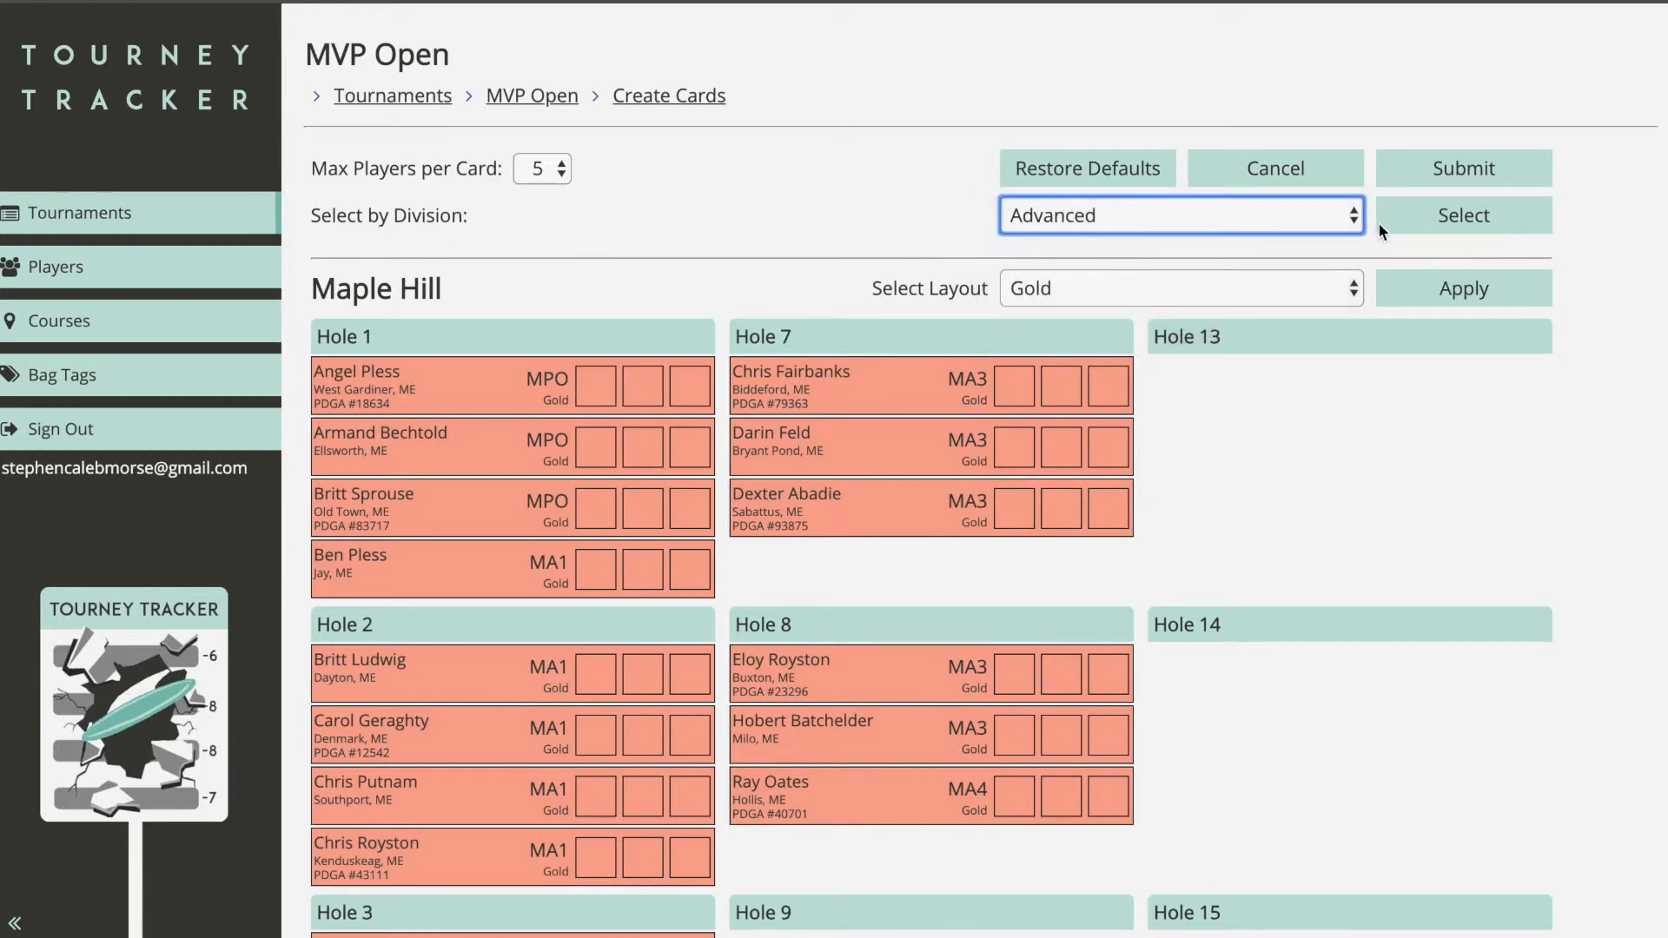
left_click(1424, 225)
left_click(1333, 215)
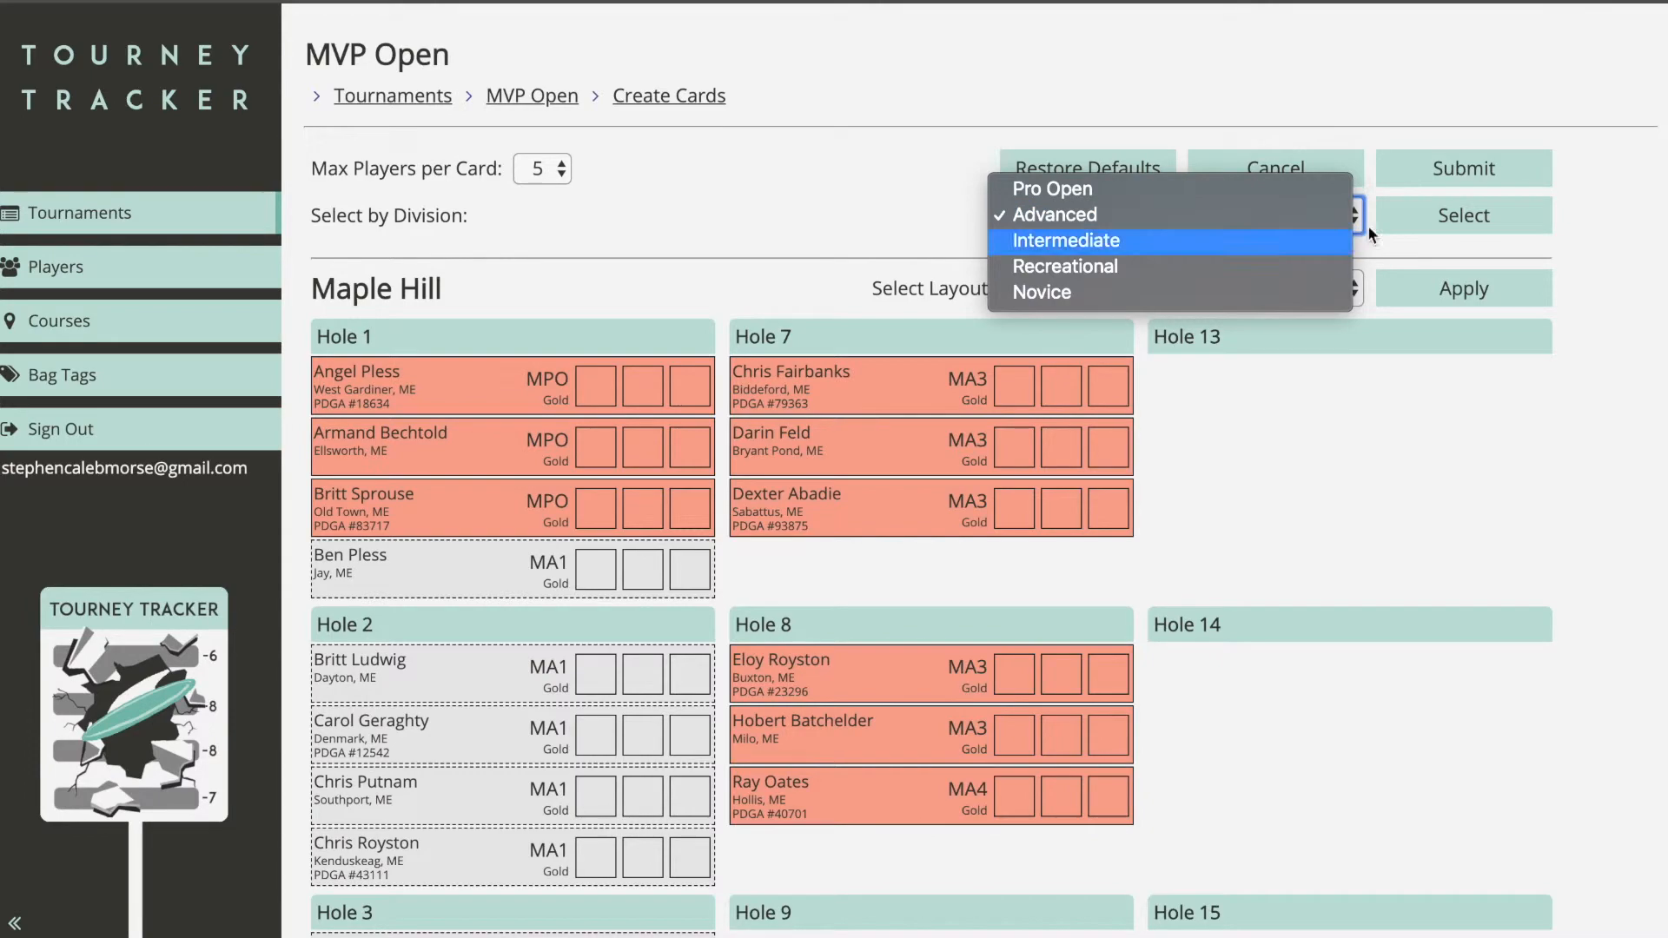
left_click(1333, 243)
left_click(1291, 217)
left_click(1388, 232)
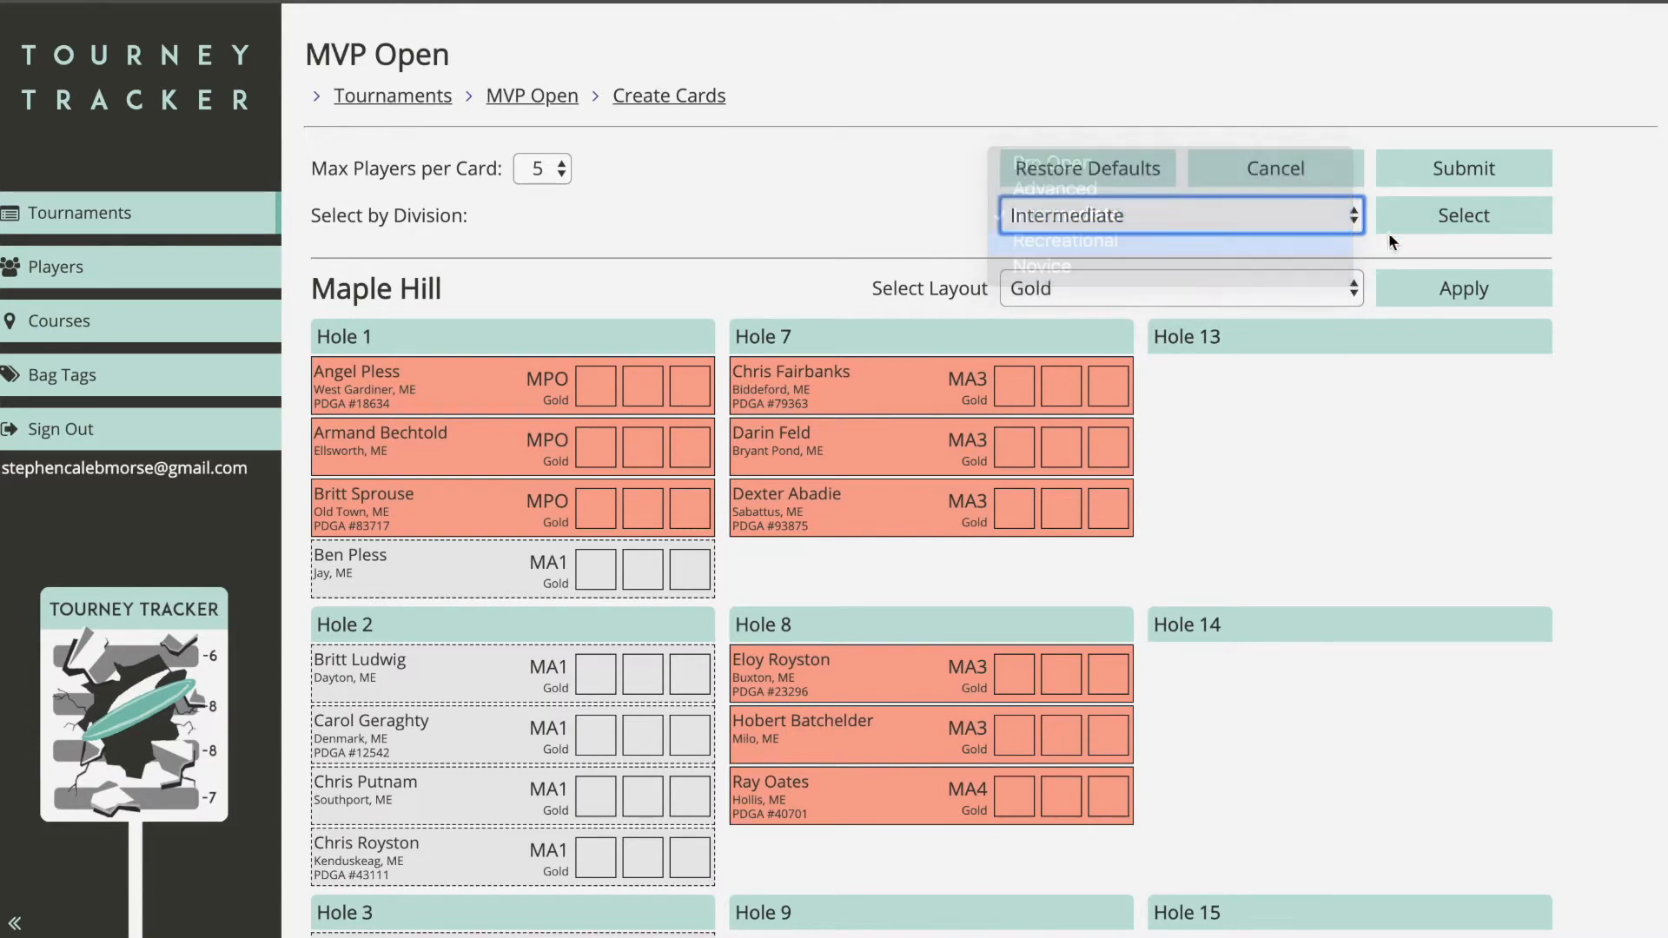
scroll(1300, 494, "down", 7)
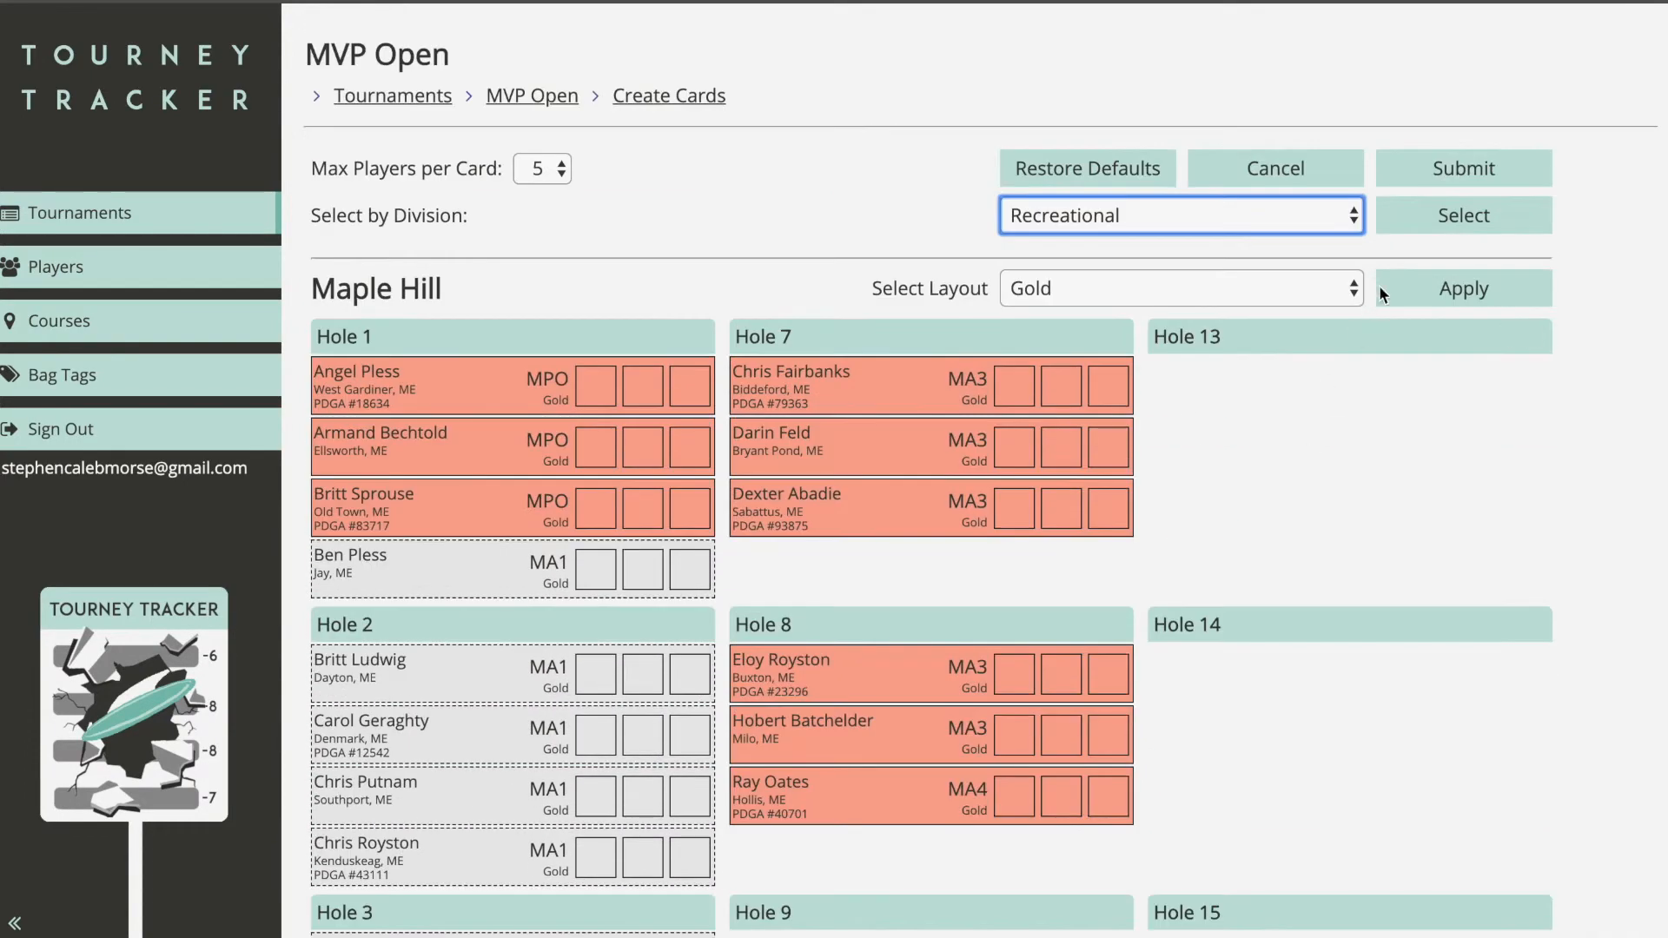
left_click(1437, 217)
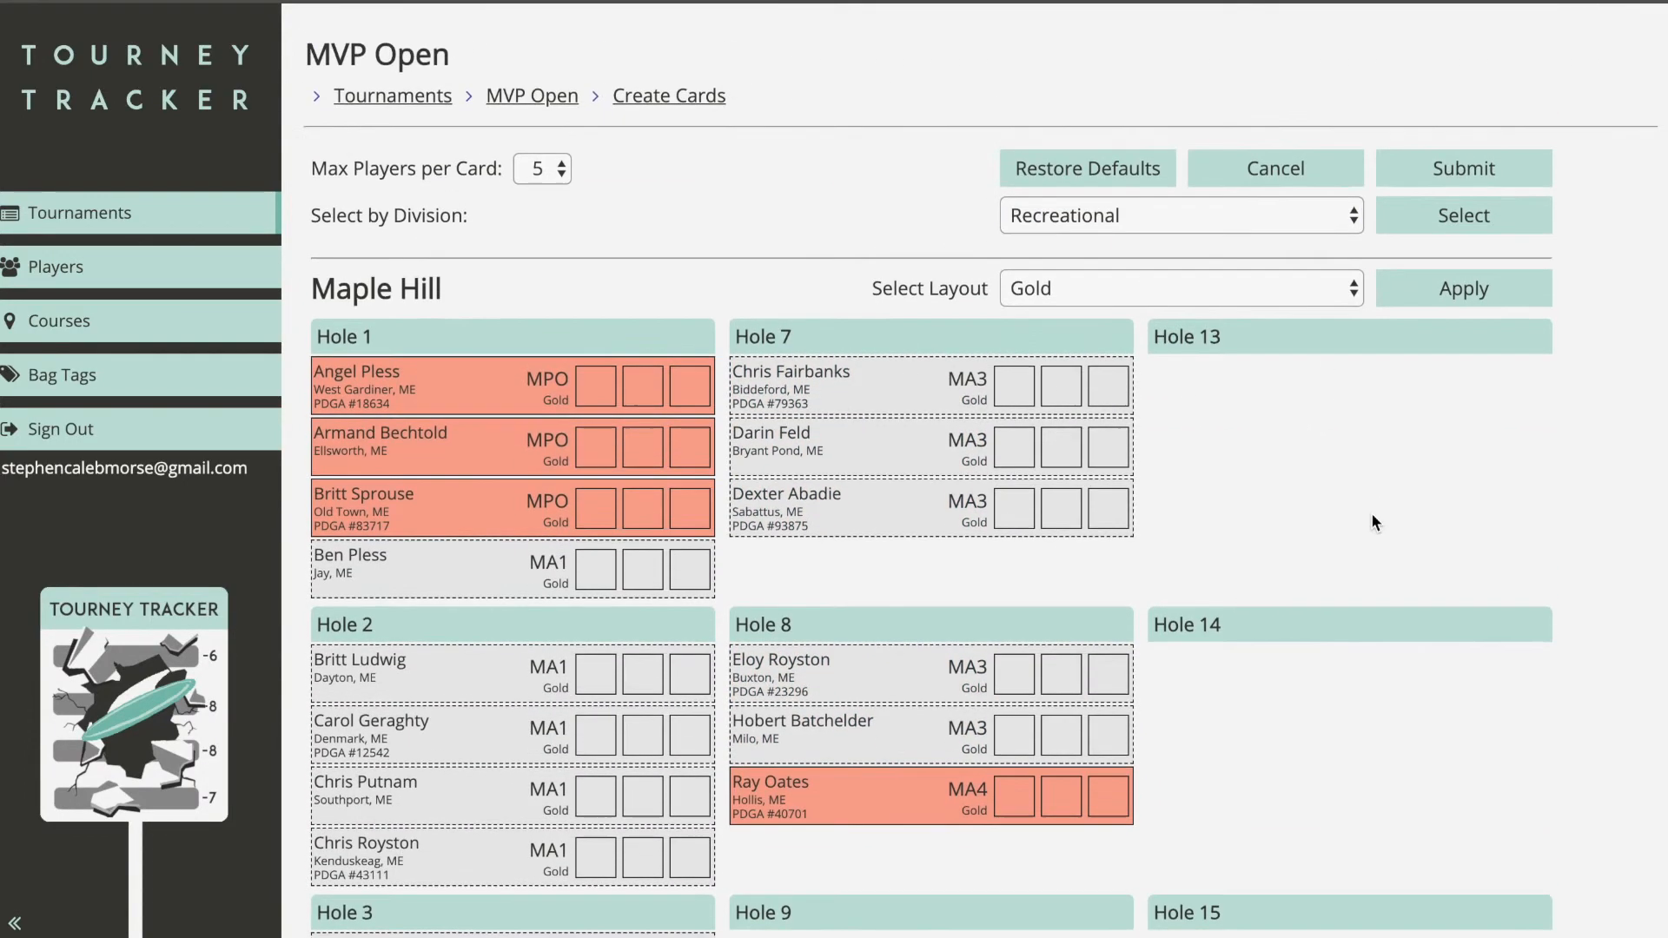
left_click(1204, 229)
left_click(1201, 243)
left_click(1429, 221)
Step: Apply the Red layout to all selected amateur players
left_click(1216, 282)
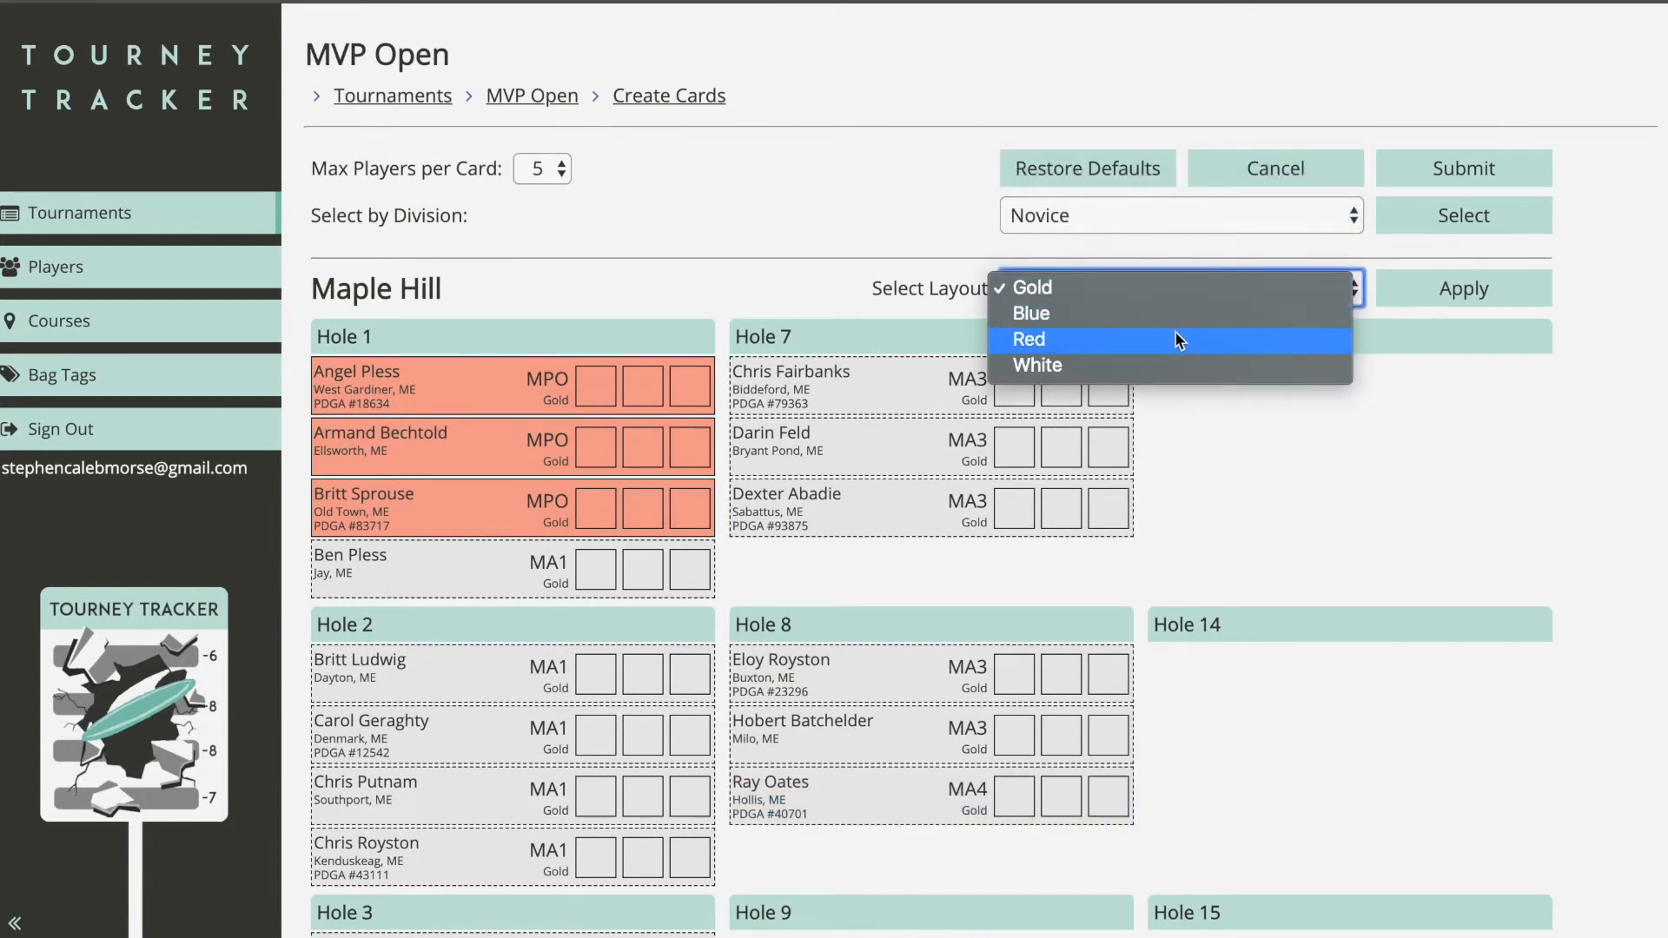
left_click(1153, 361)
left_click(1139, 280)
left_click(1129, 261)
left_click(1451, 295)
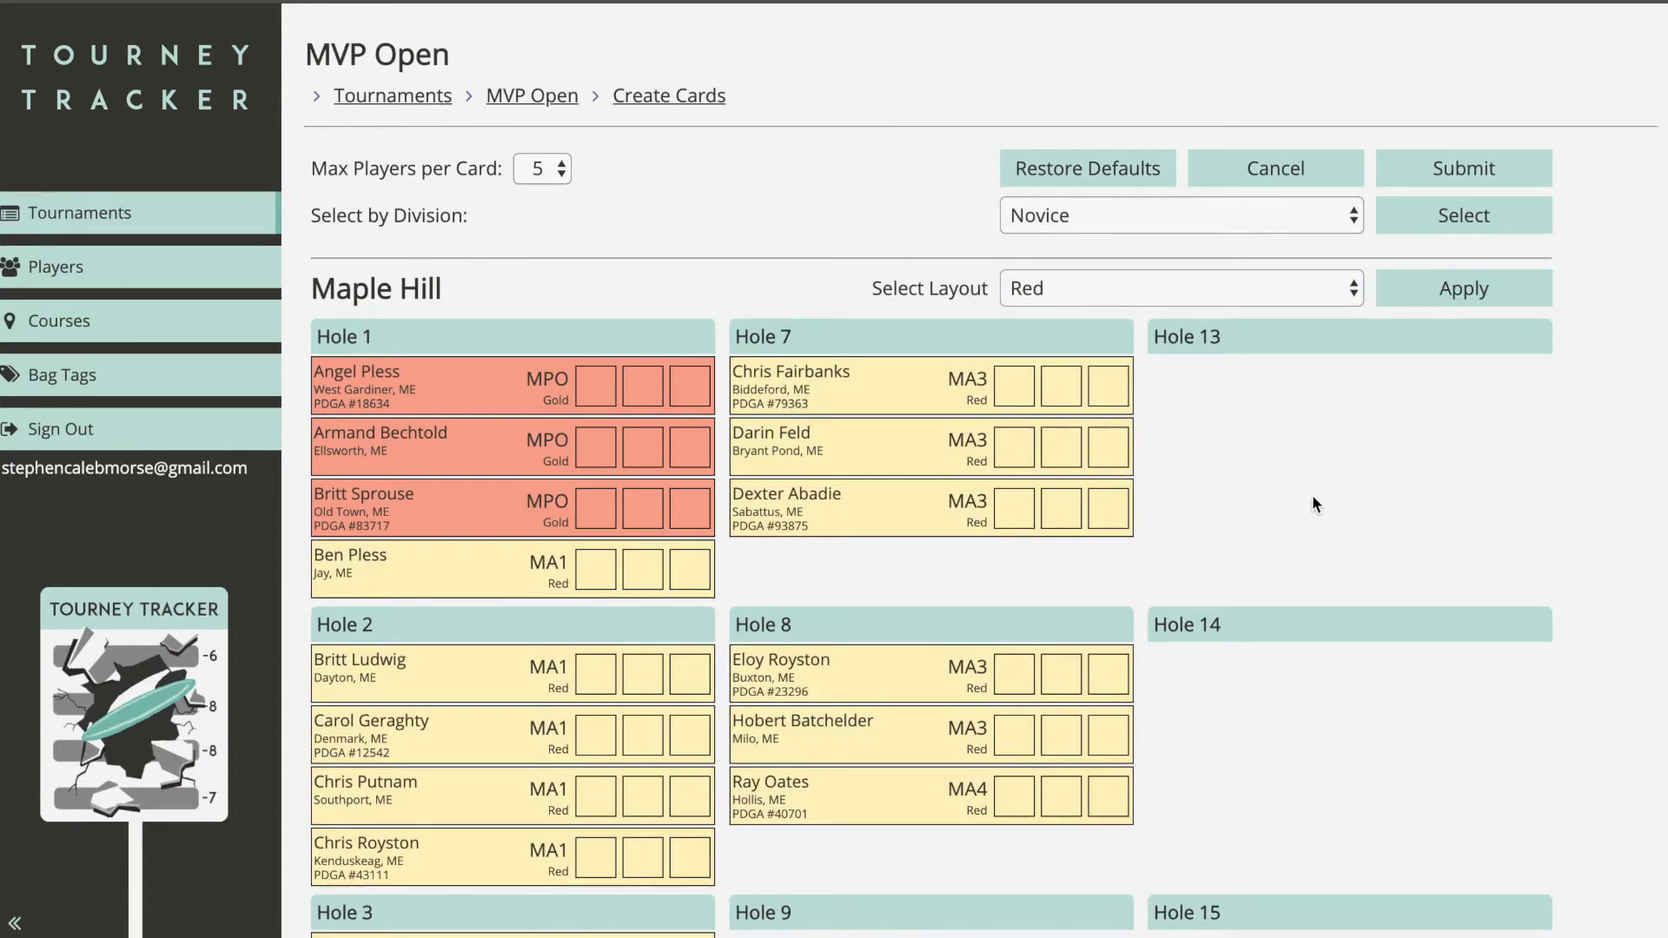
scroll(1312, 494, "down", 2)
scroll(1188, 484, "up", 2)
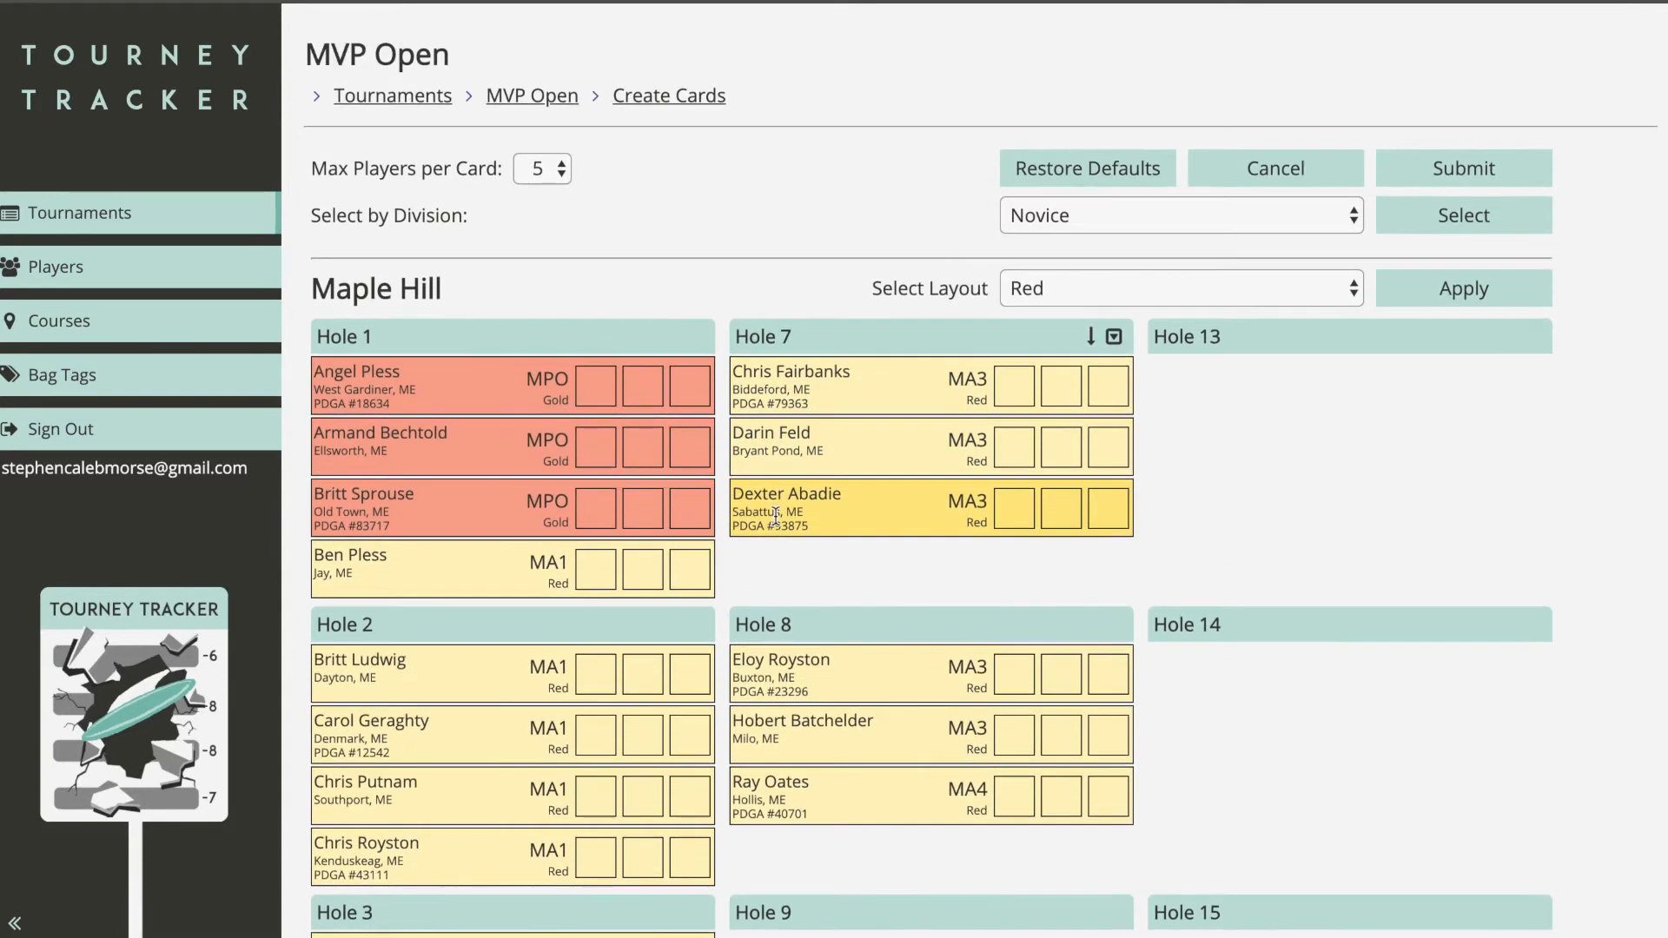
Step: Save the cards, then start Round 1 of the MVP Open so starting-hole texts go out
left_click(1435, 178)
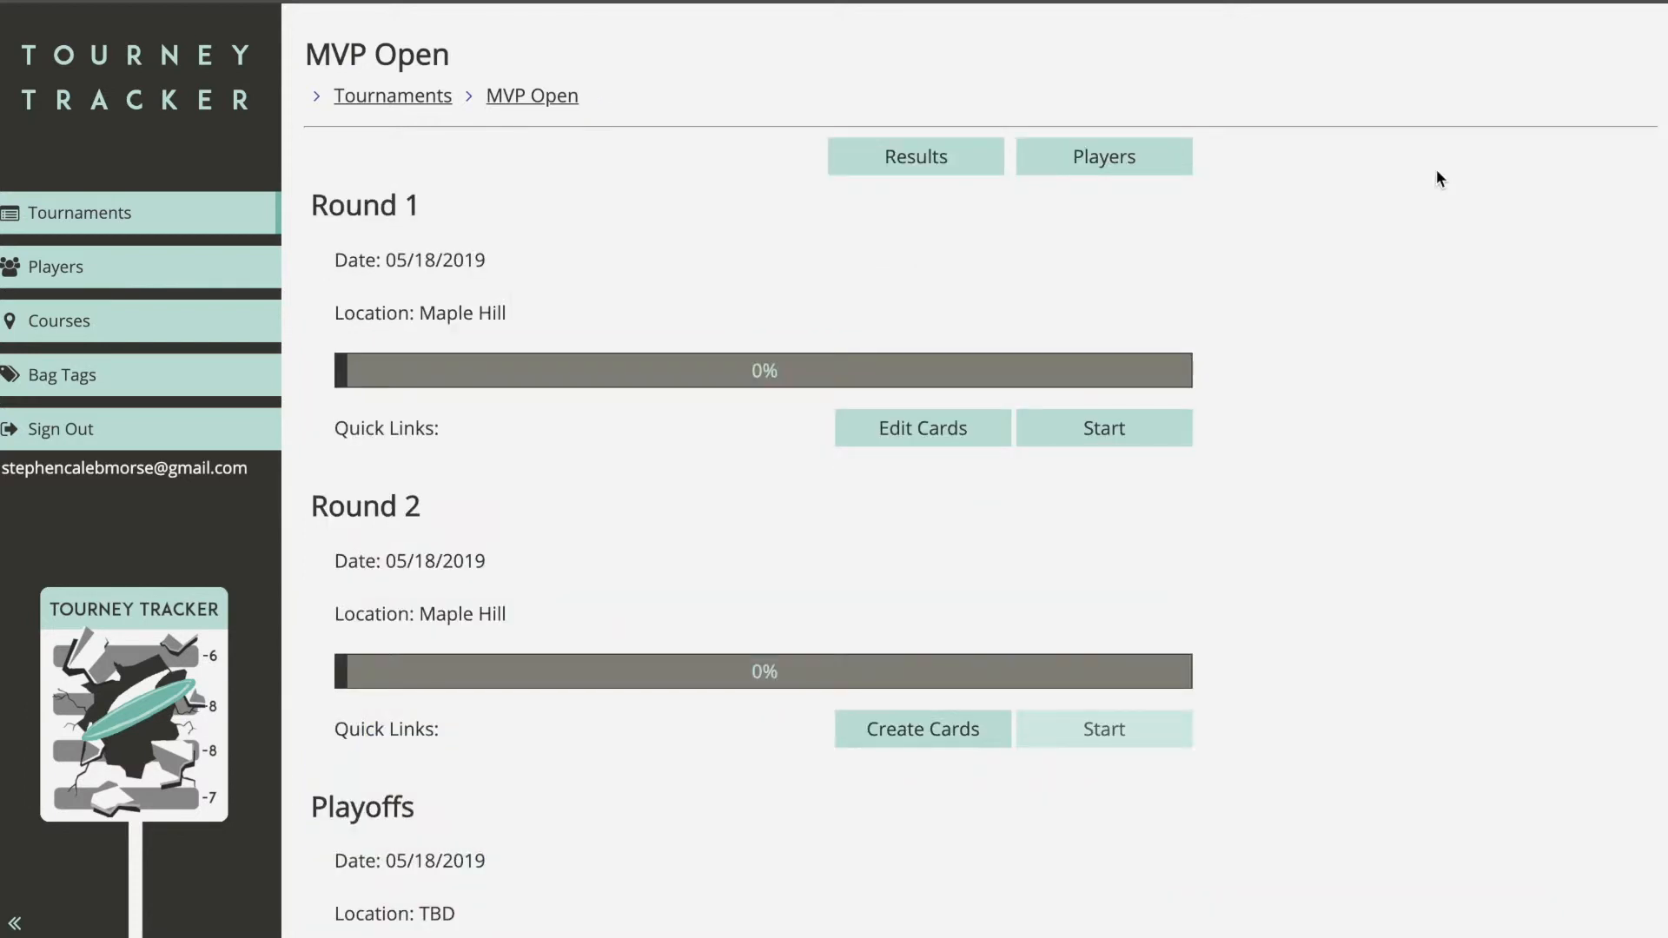
left_click(1117, 444)
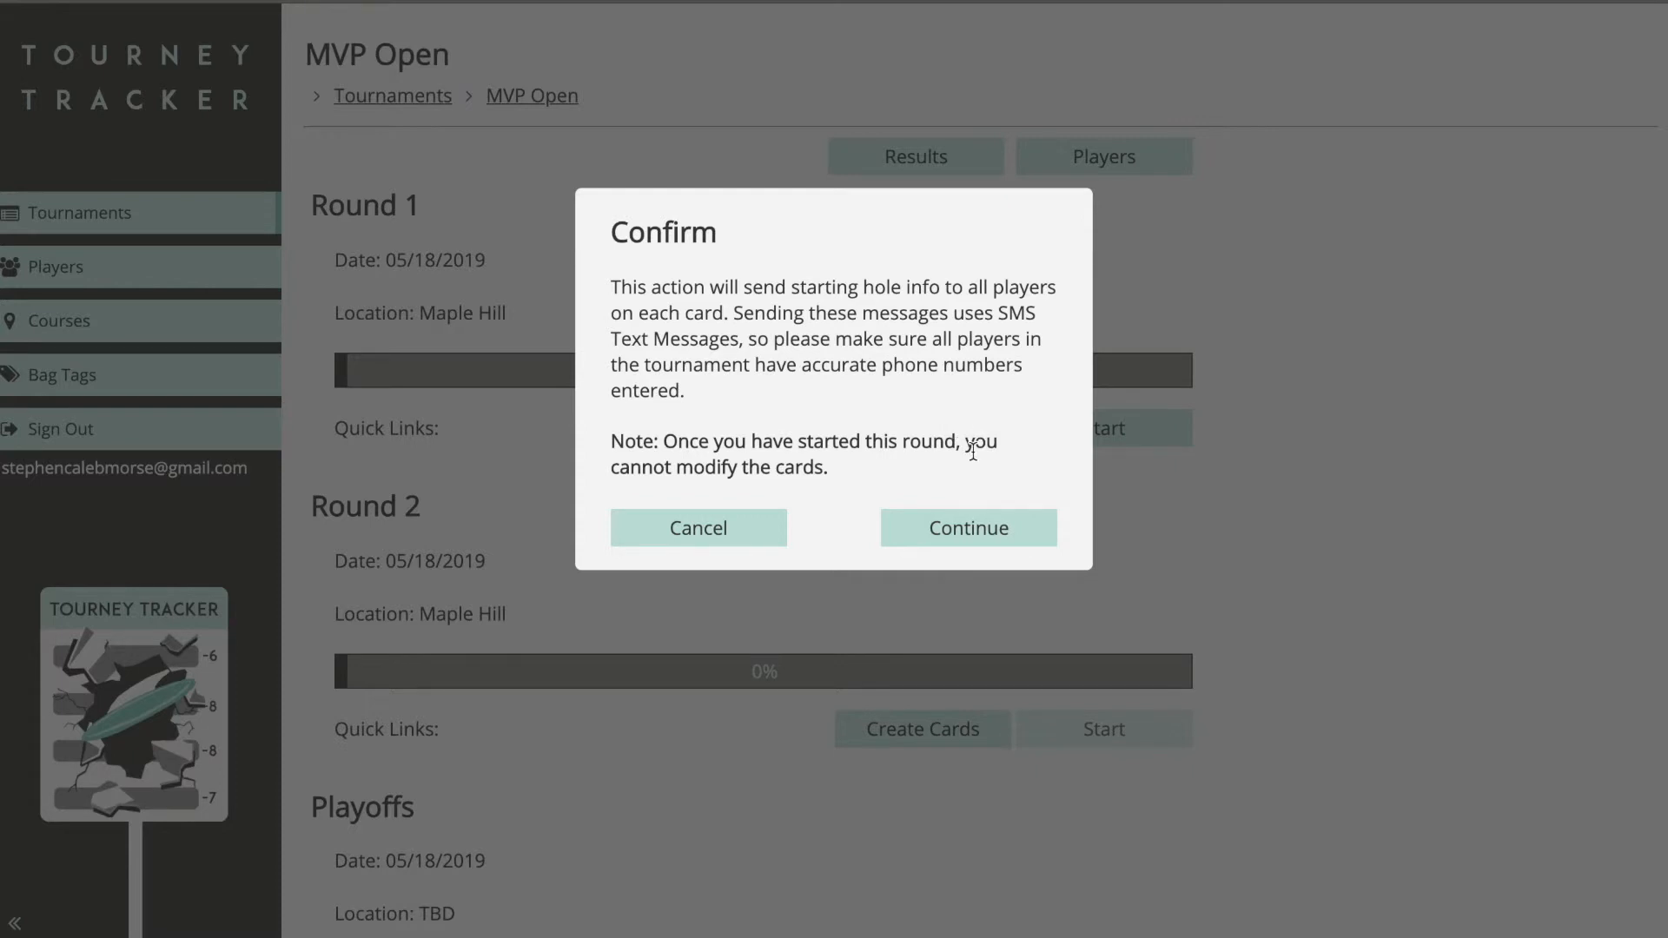
left_click(971, 528)
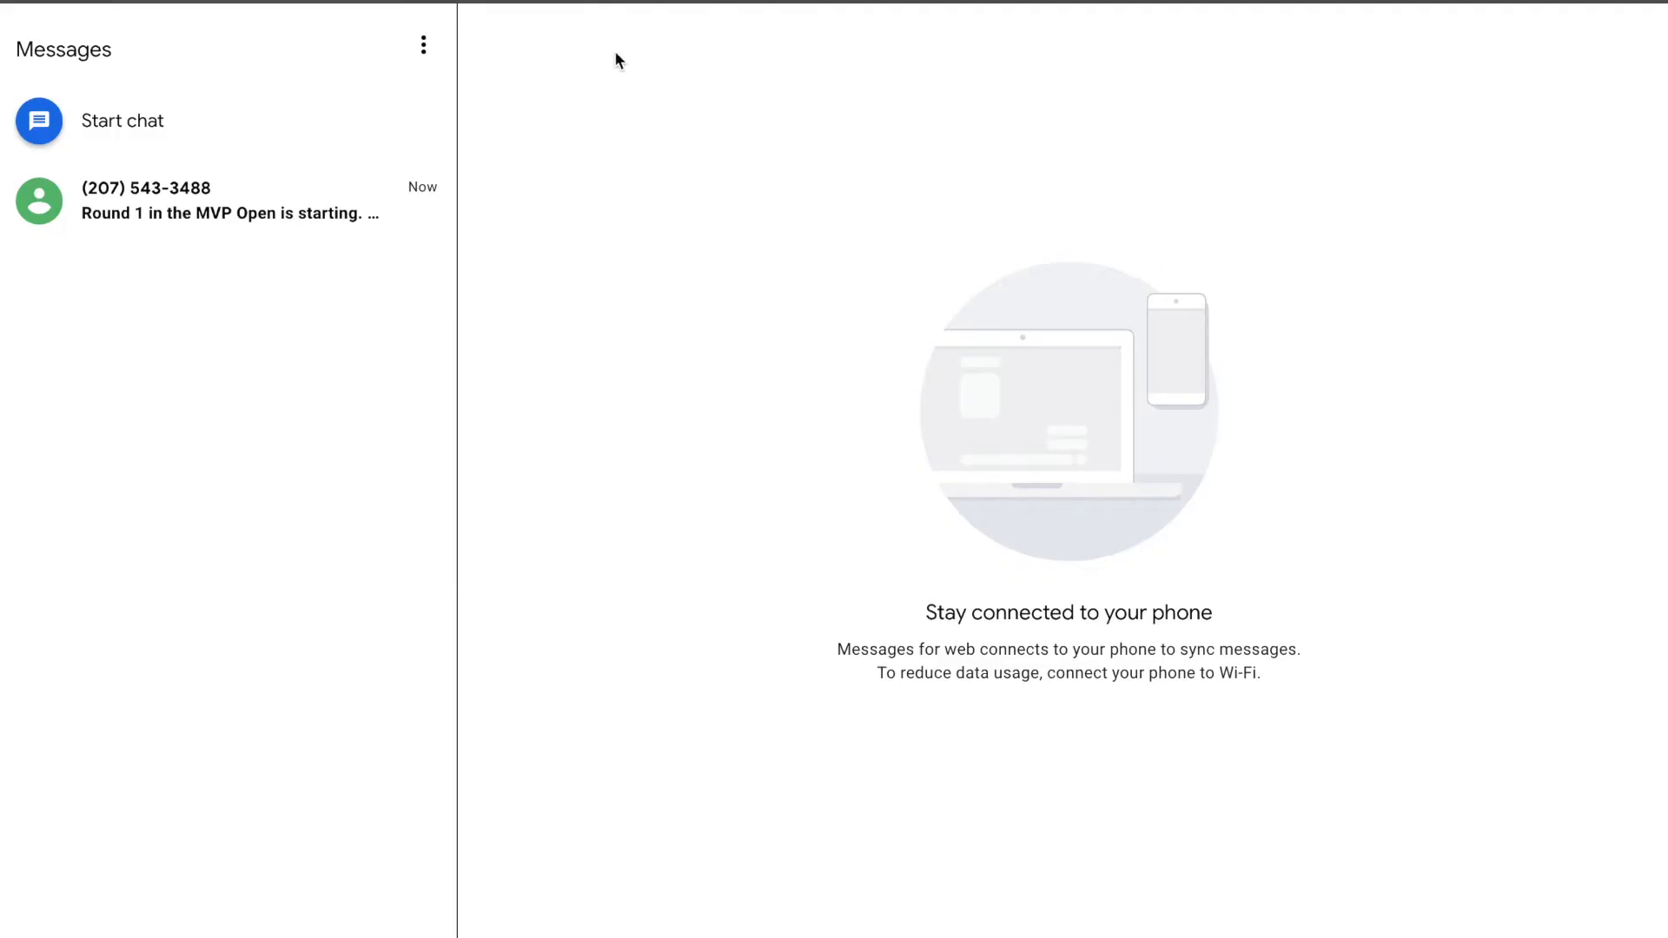
Step: Open the tournament text thread and read the Round 1 message assigning hole 5 at Maple Hill
left_click(243, 233)
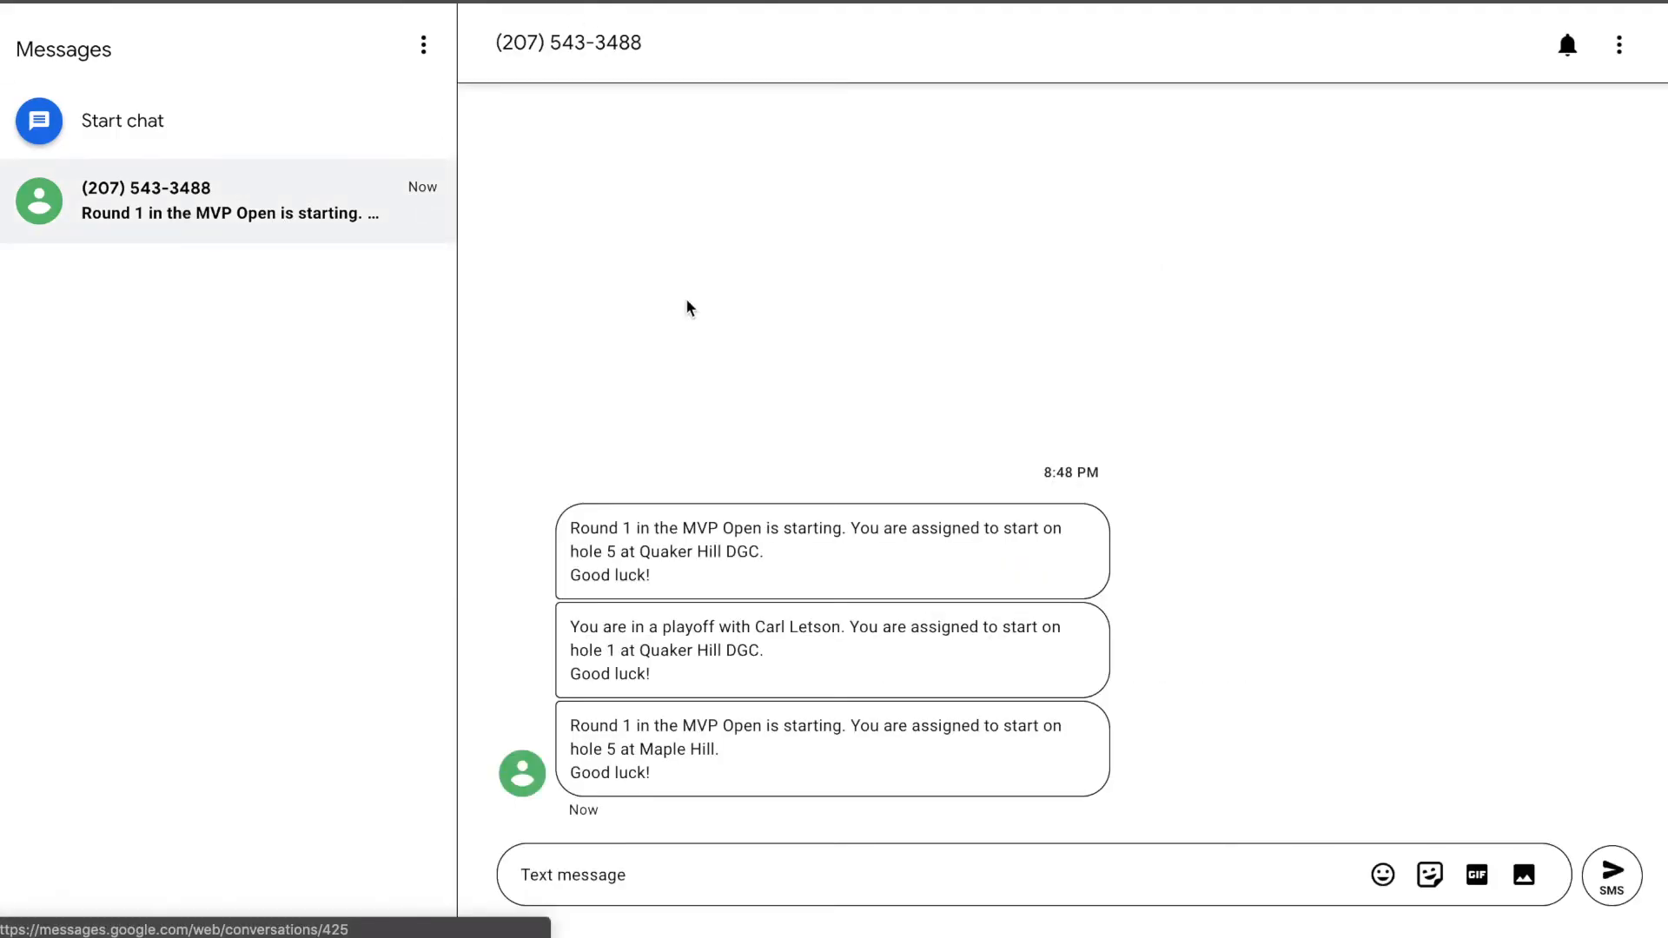
left_click_drag(567, 726, 719, 790)
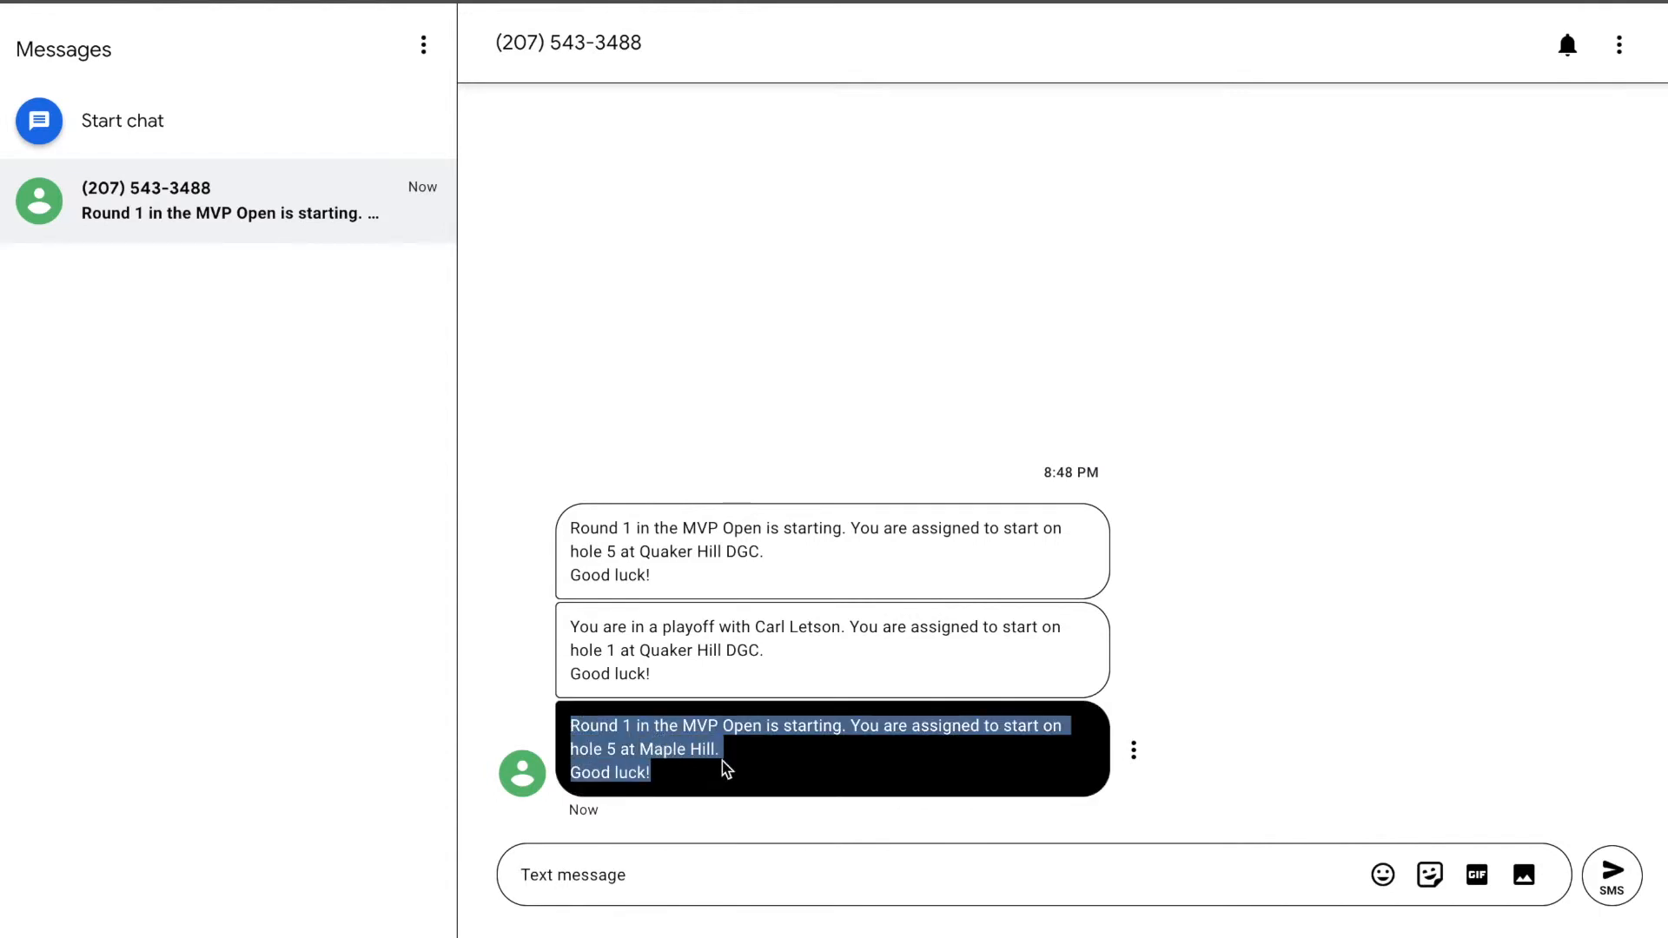
left_click(1251, 699)
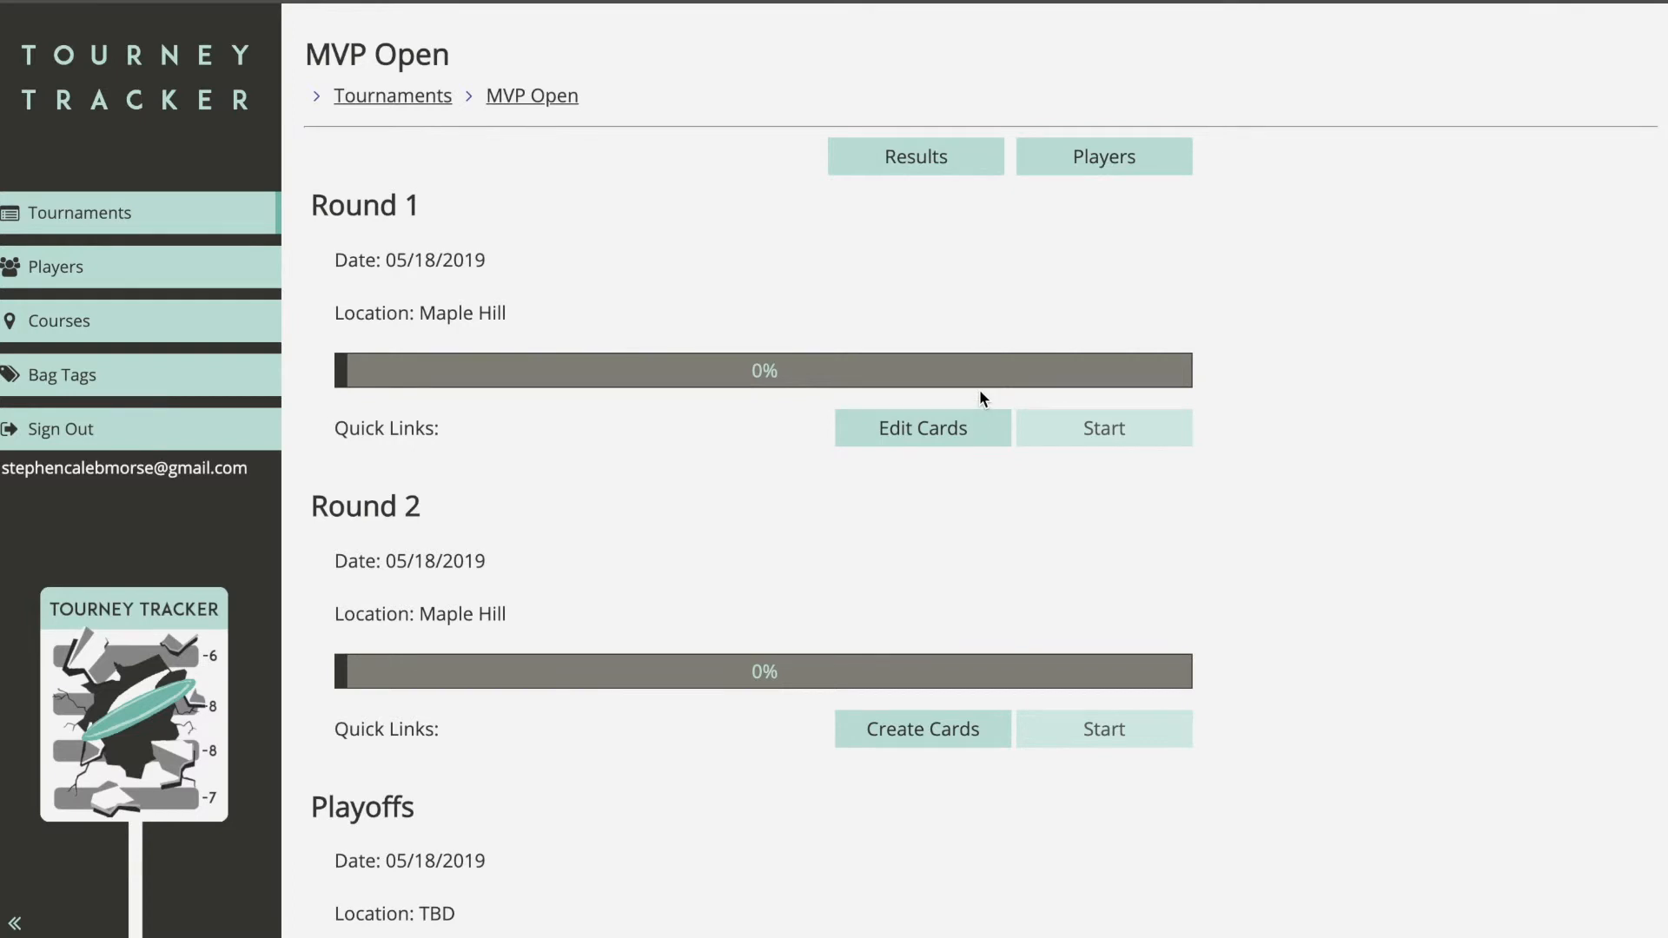
left_click(939, 167)
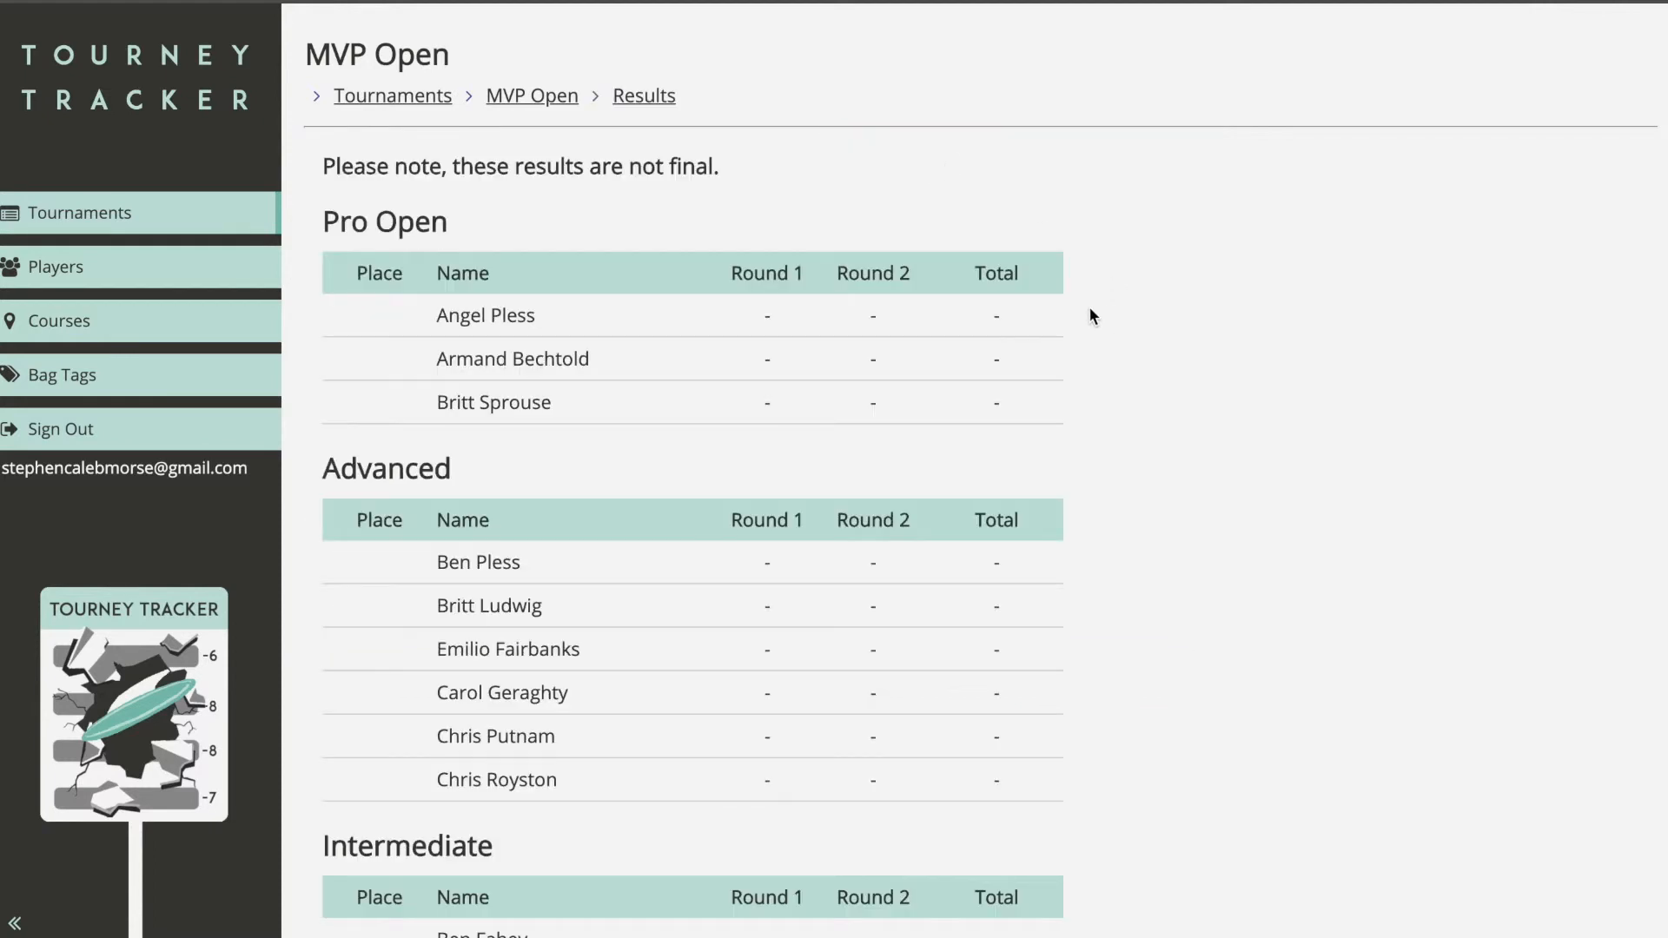
mouse_move(773, 323)
left_click(772, 318)
left_click(1001, 336)
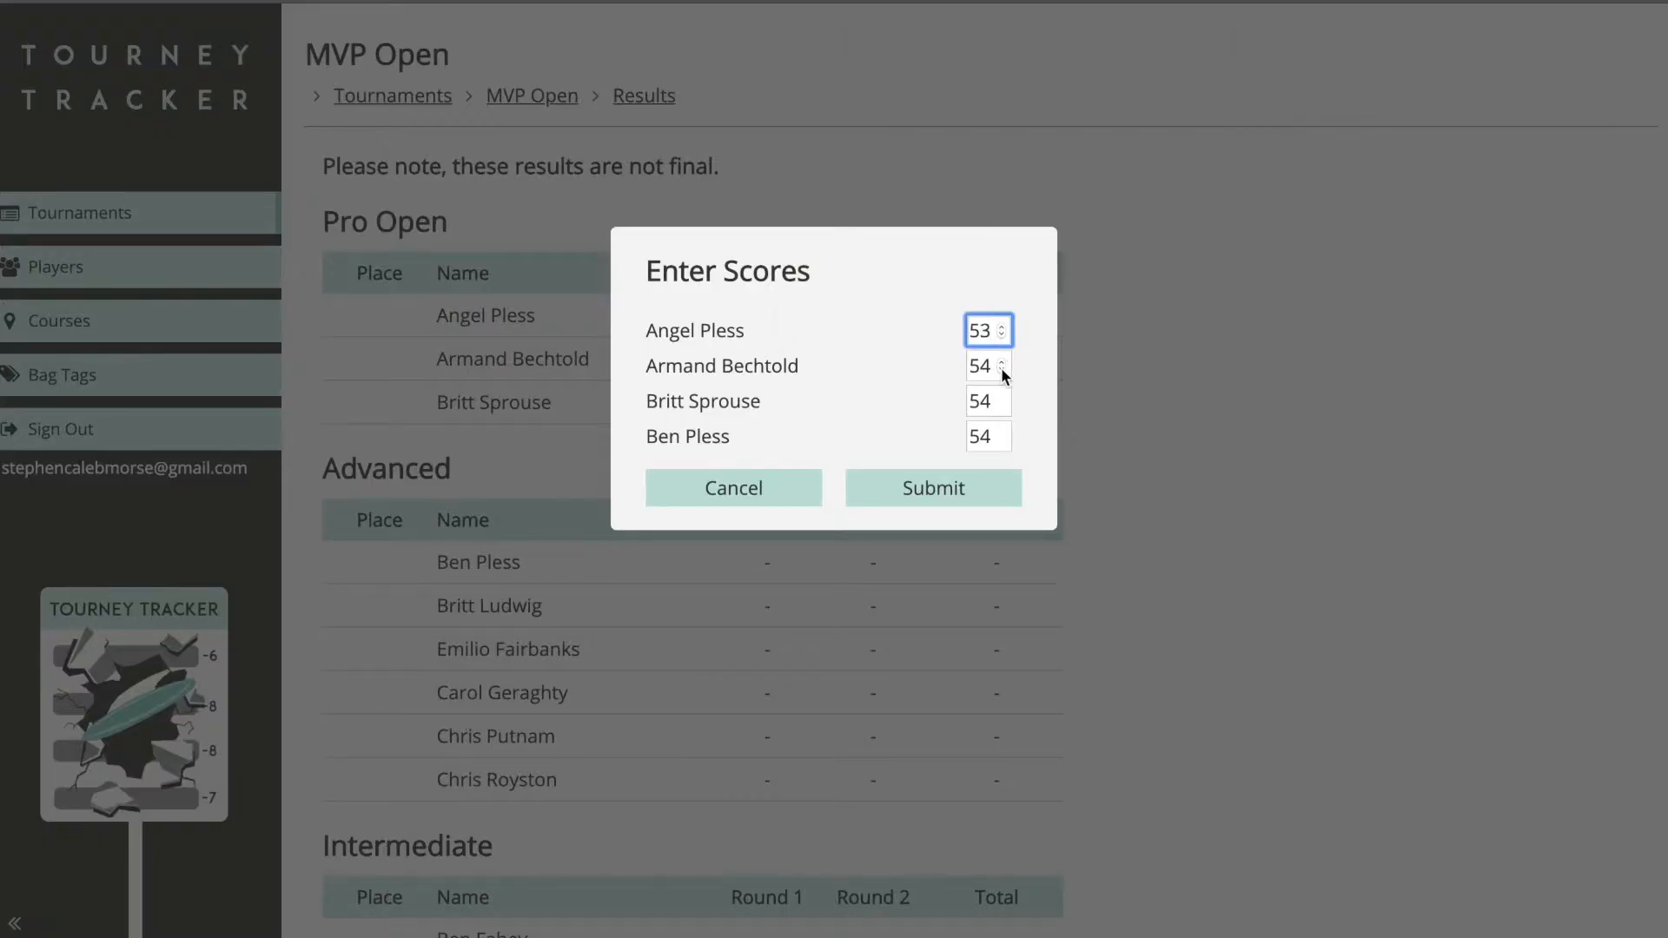
double_click(1001, 371)
double_click(1001, 397)
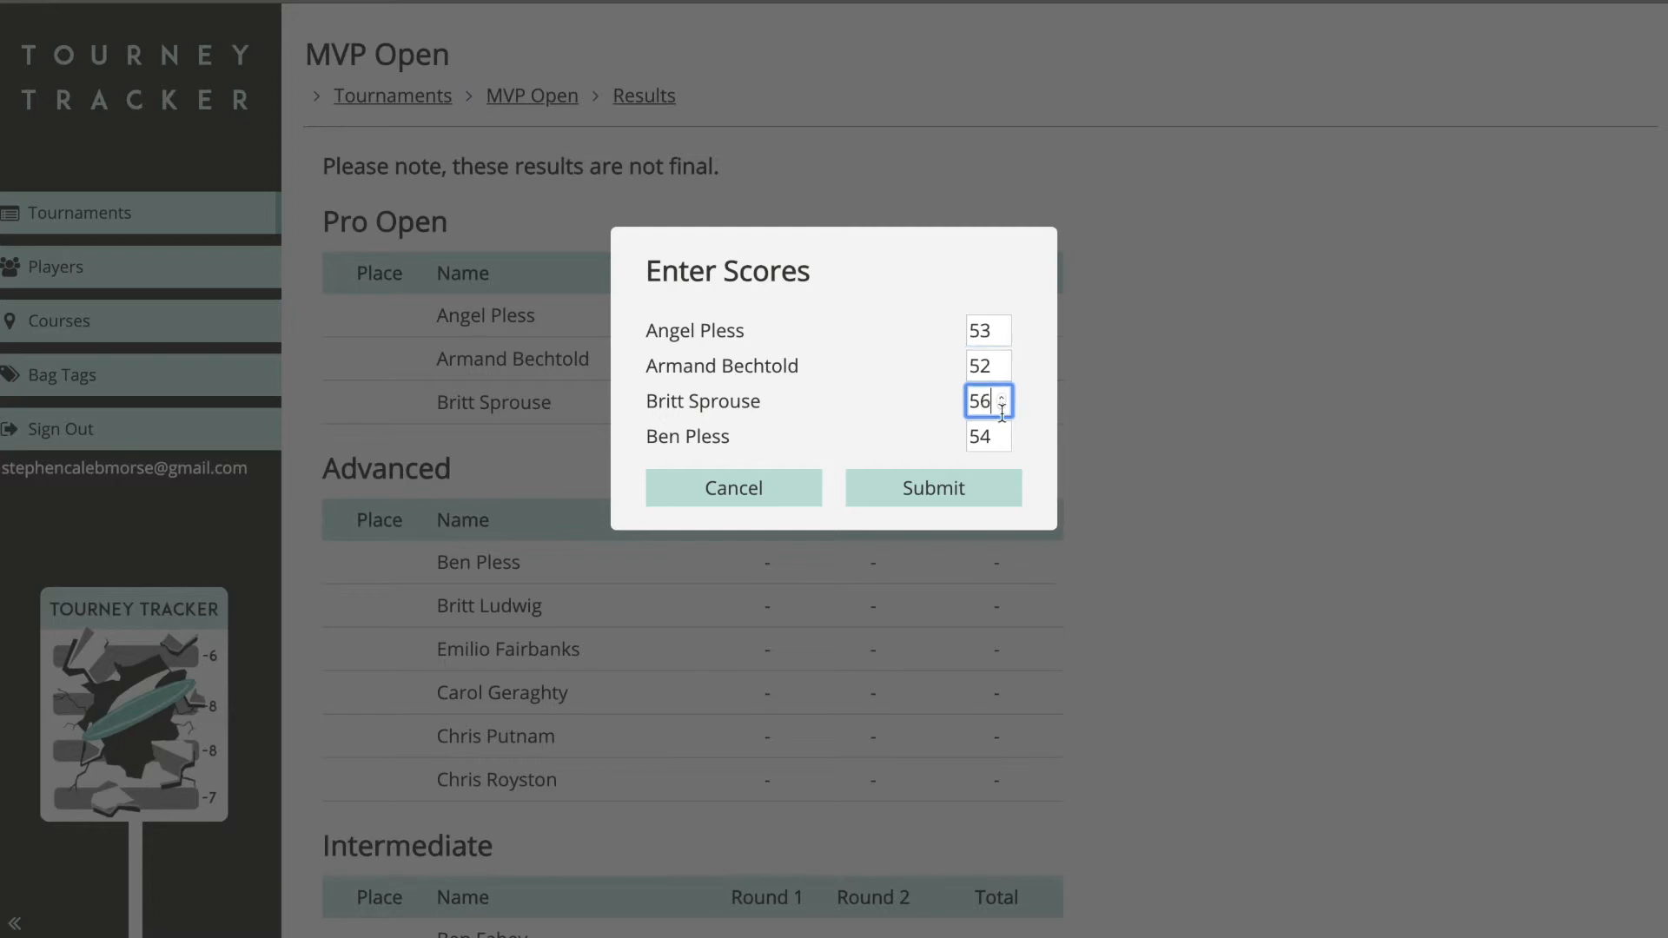
double_click(1001, 432)
left_click(998, 489)
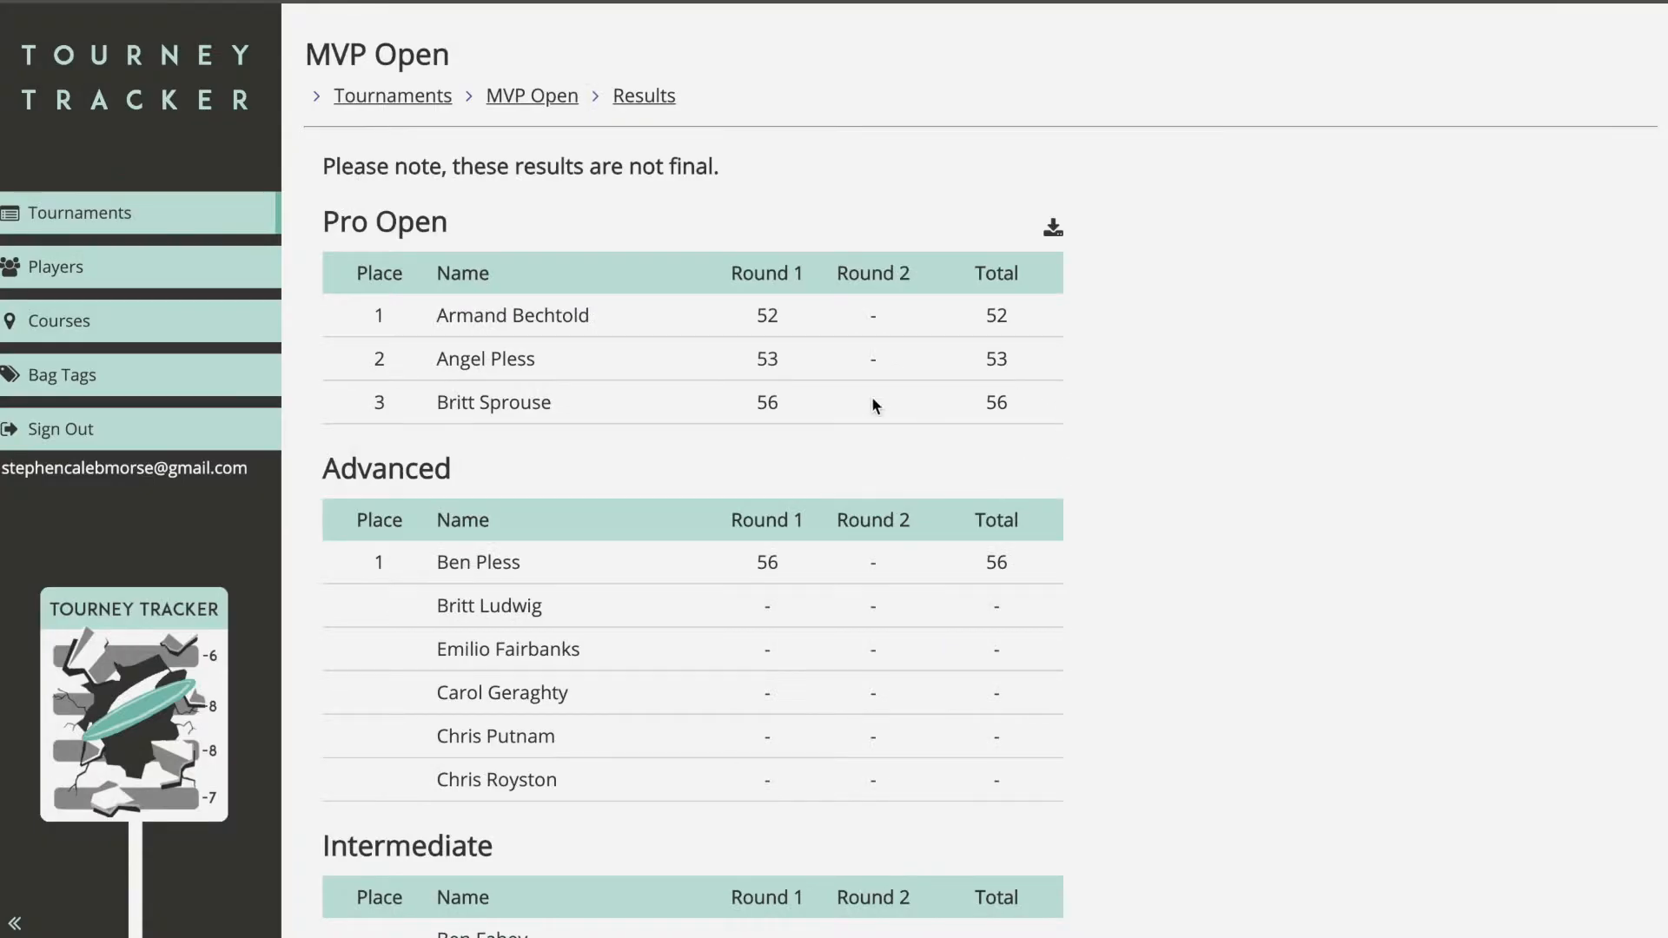
scroll(822, 418, "down", 1)
scroll(822, 421, "down", 3)
scroll(822, 358, "up", 3)
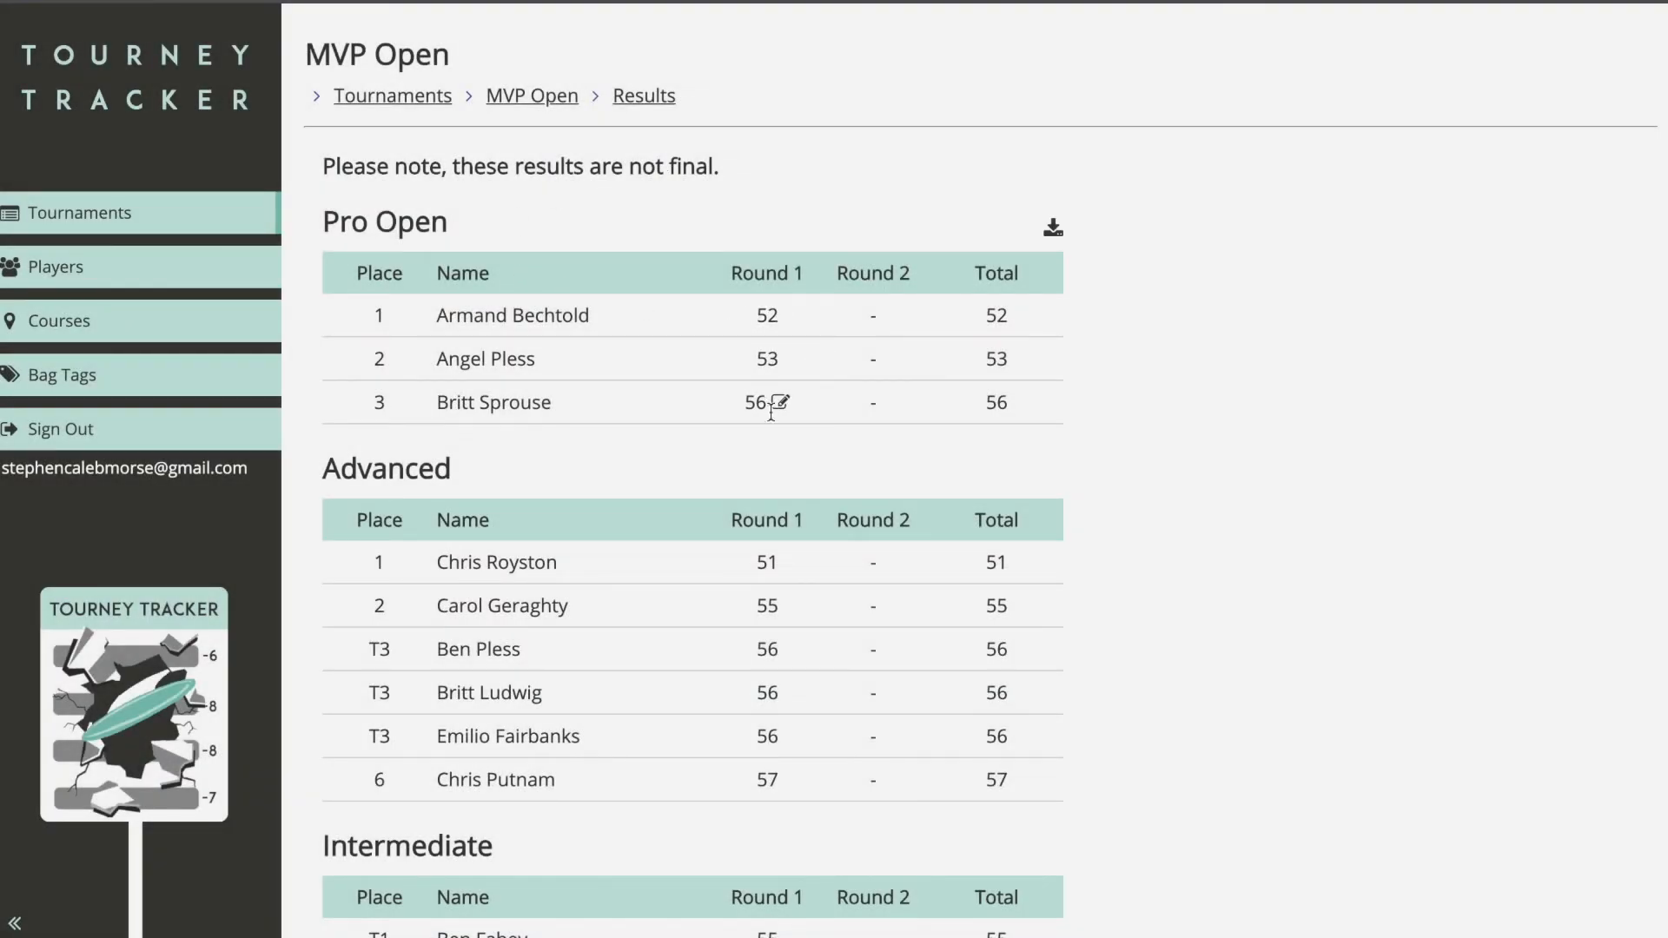
left_click(549, 100)
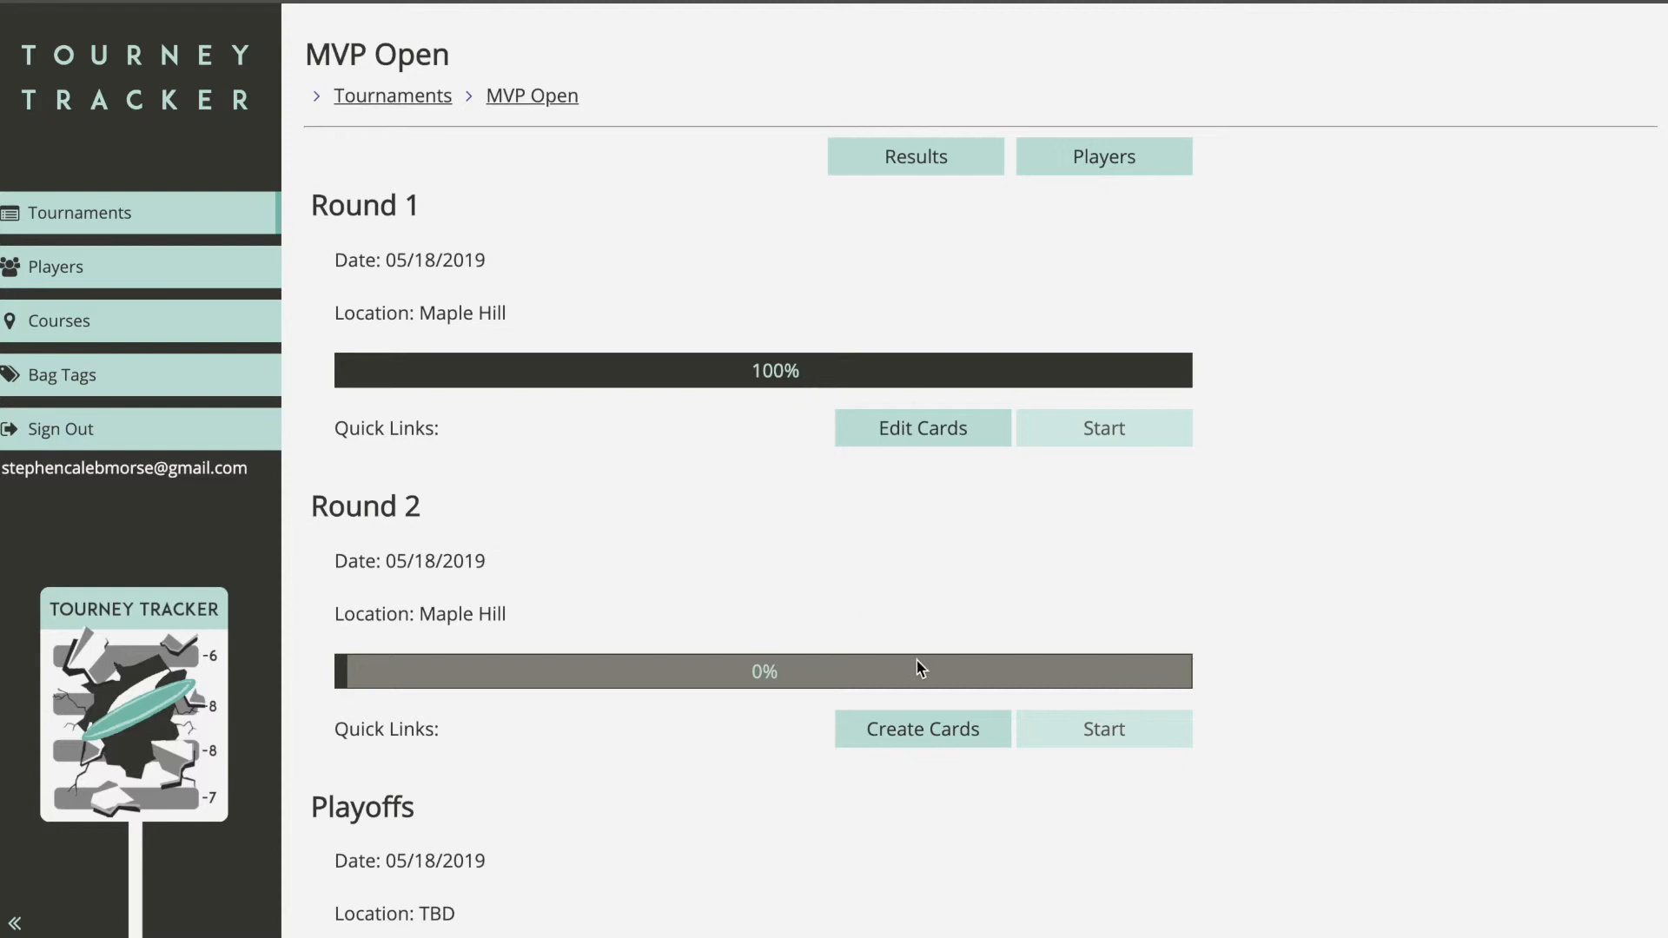
left_click(922, 732)
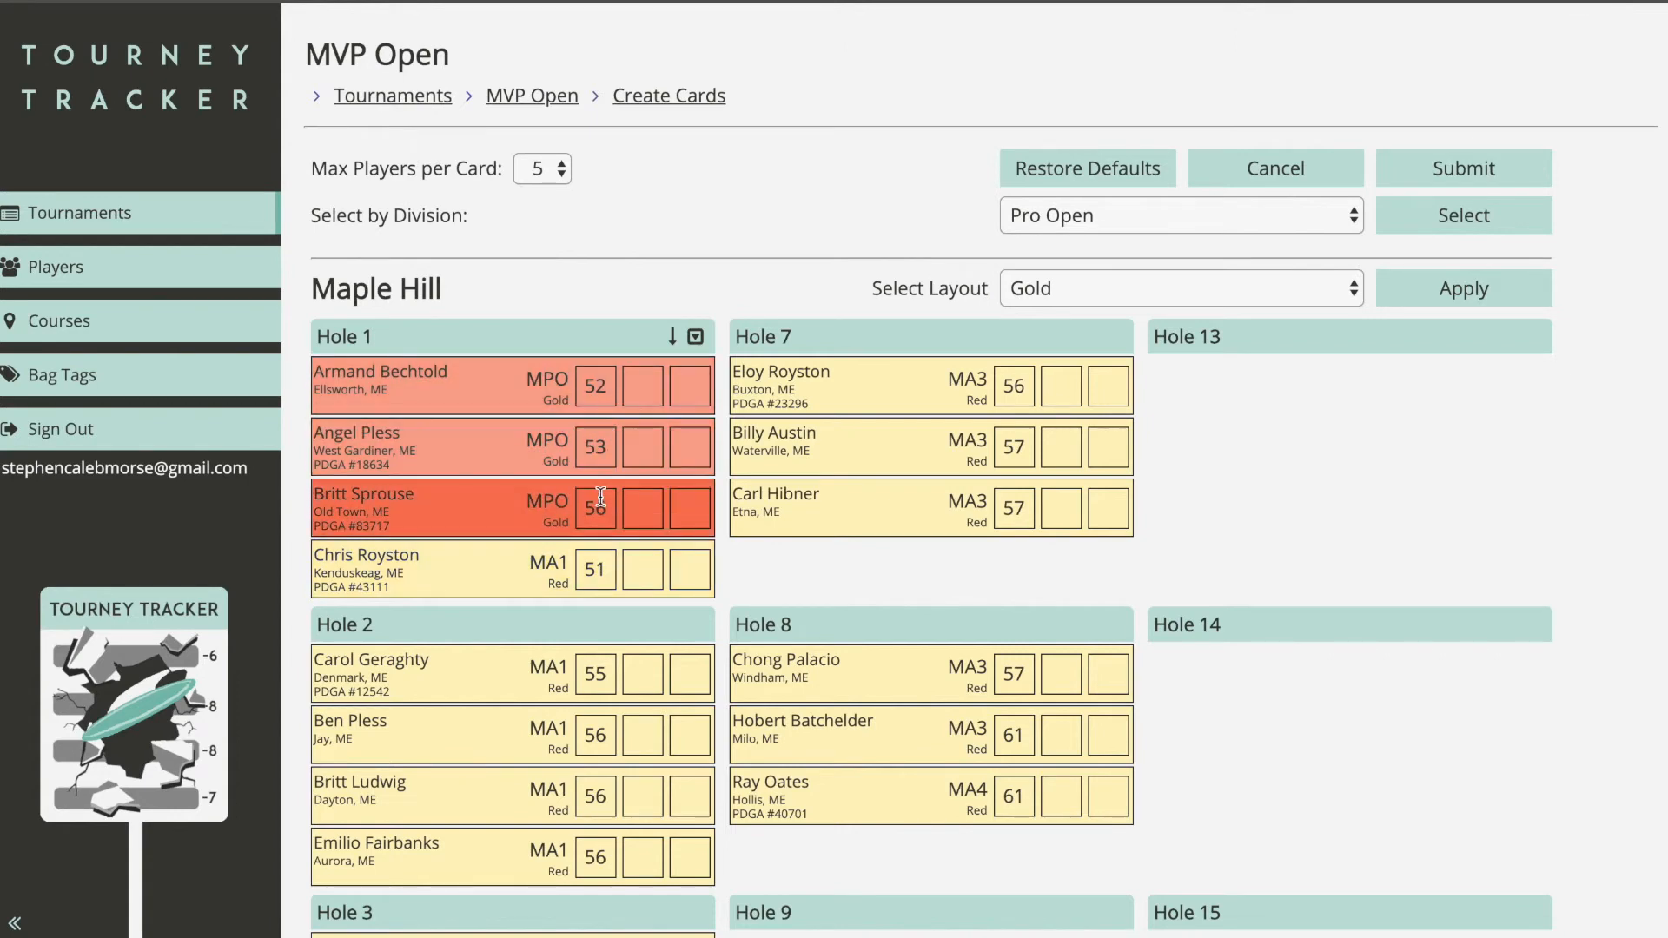
left_click_drag(829, 391, 1259, 451)
left_click_drag(1268, 390, 946, 447)
scroll(919, 505, "down", 2)
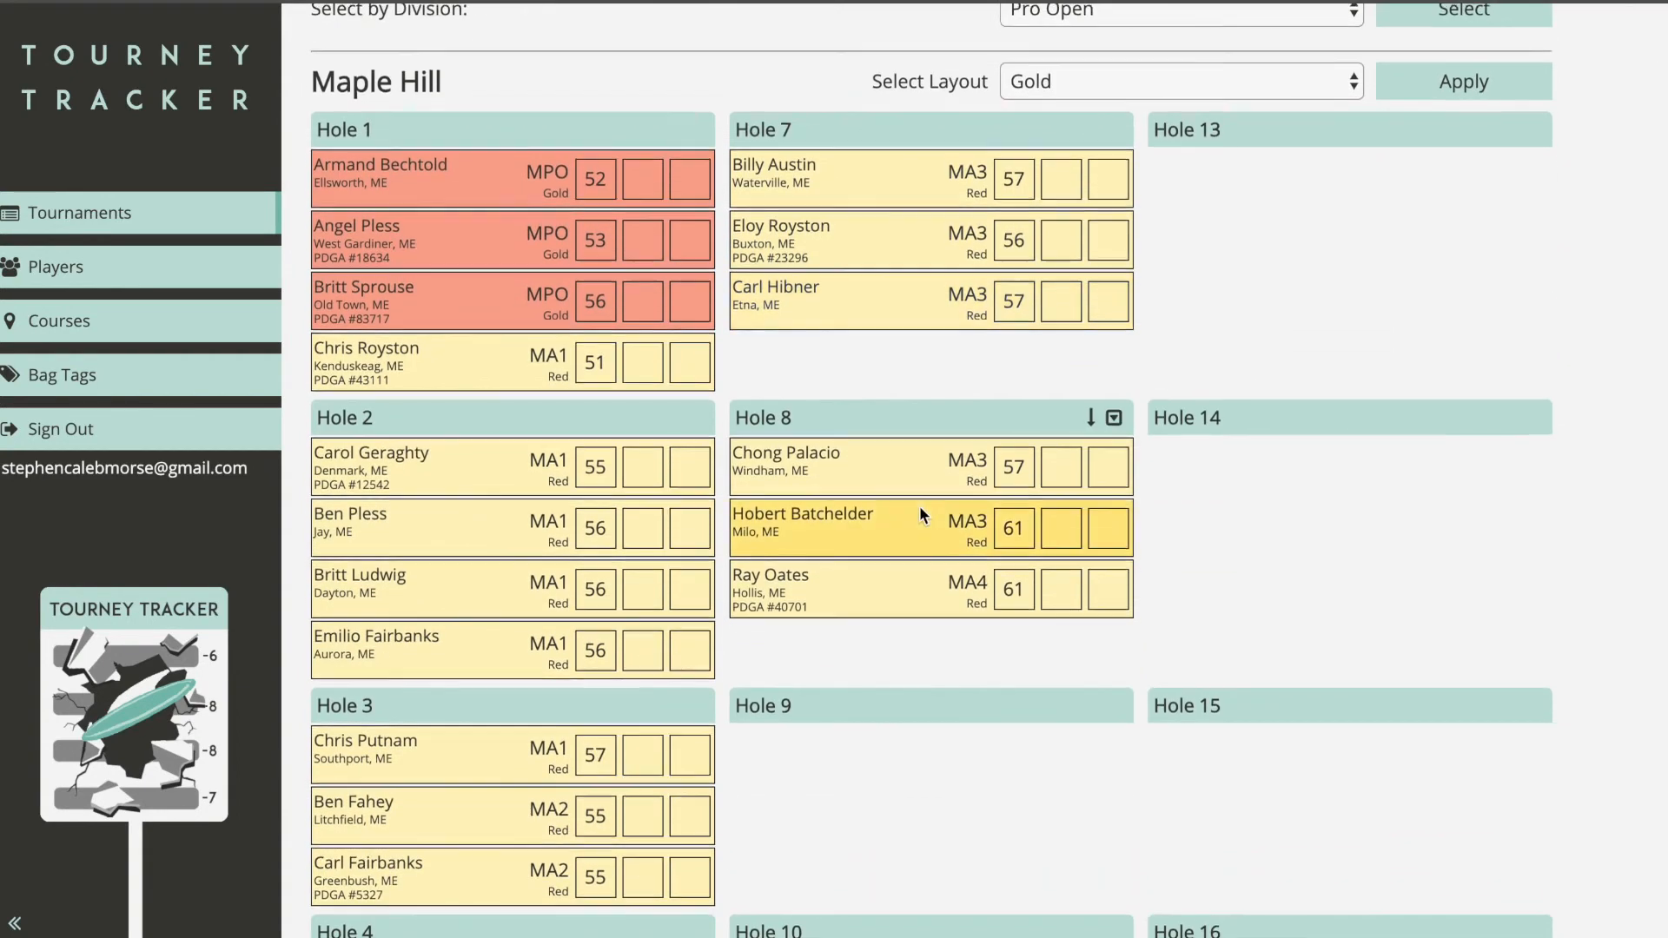
scroll(919, 506, "up", 2)
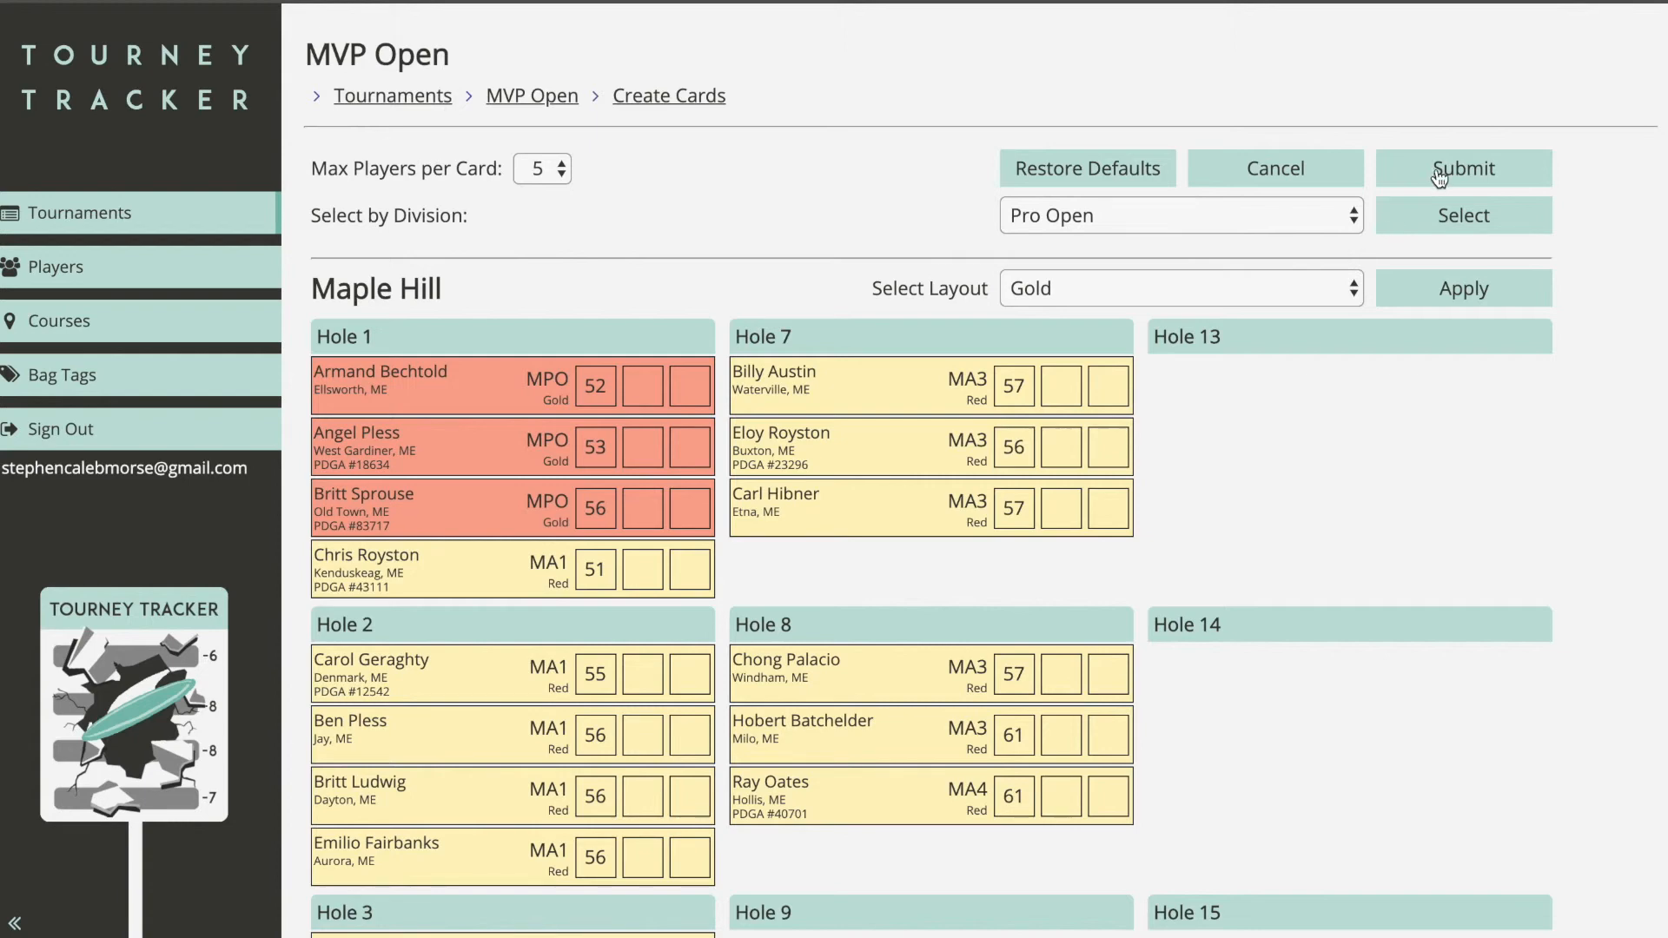
left_click(1490, 173)
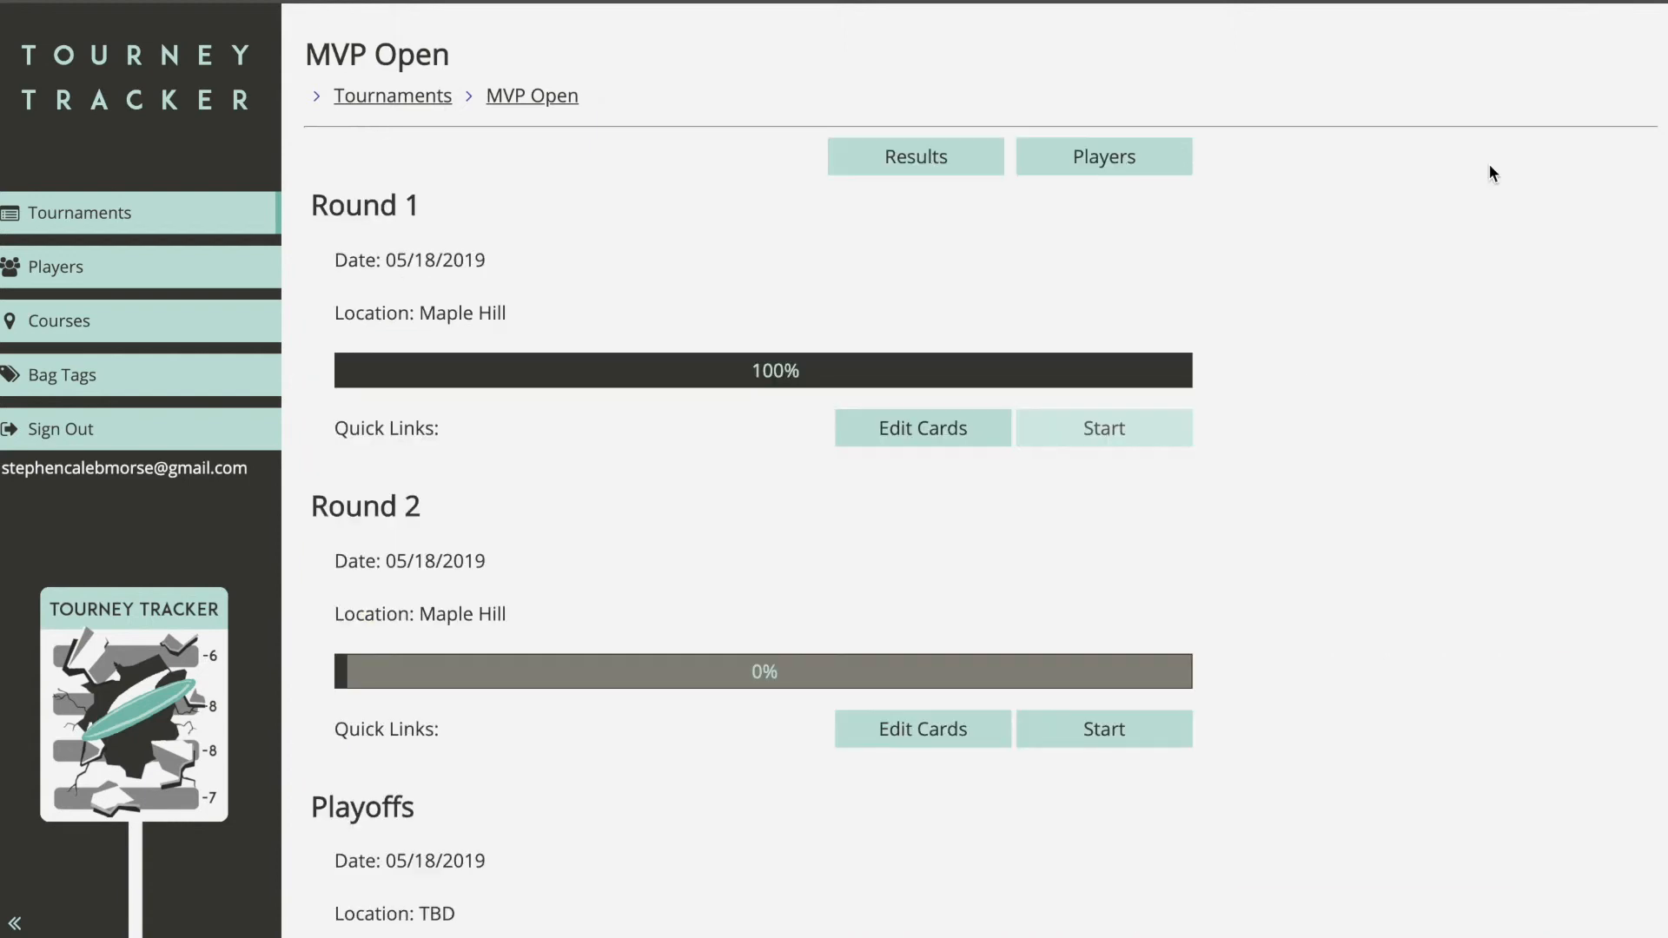
left_click(963, 160)
mouse_move(881, 321)
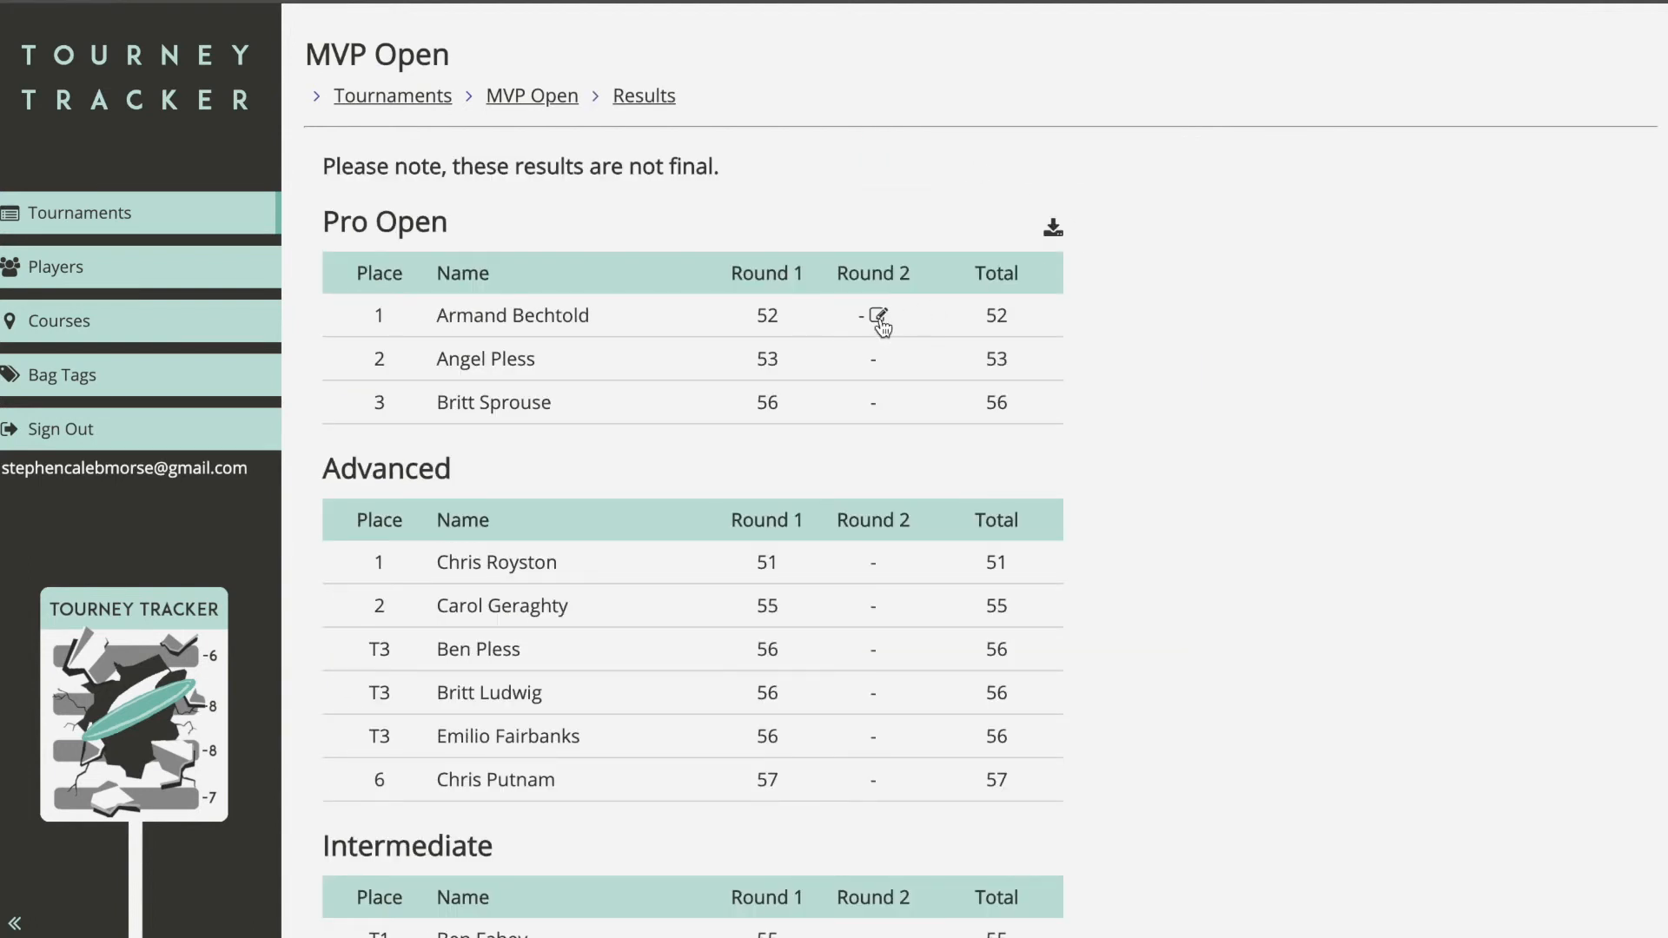
left_click(878, 317)
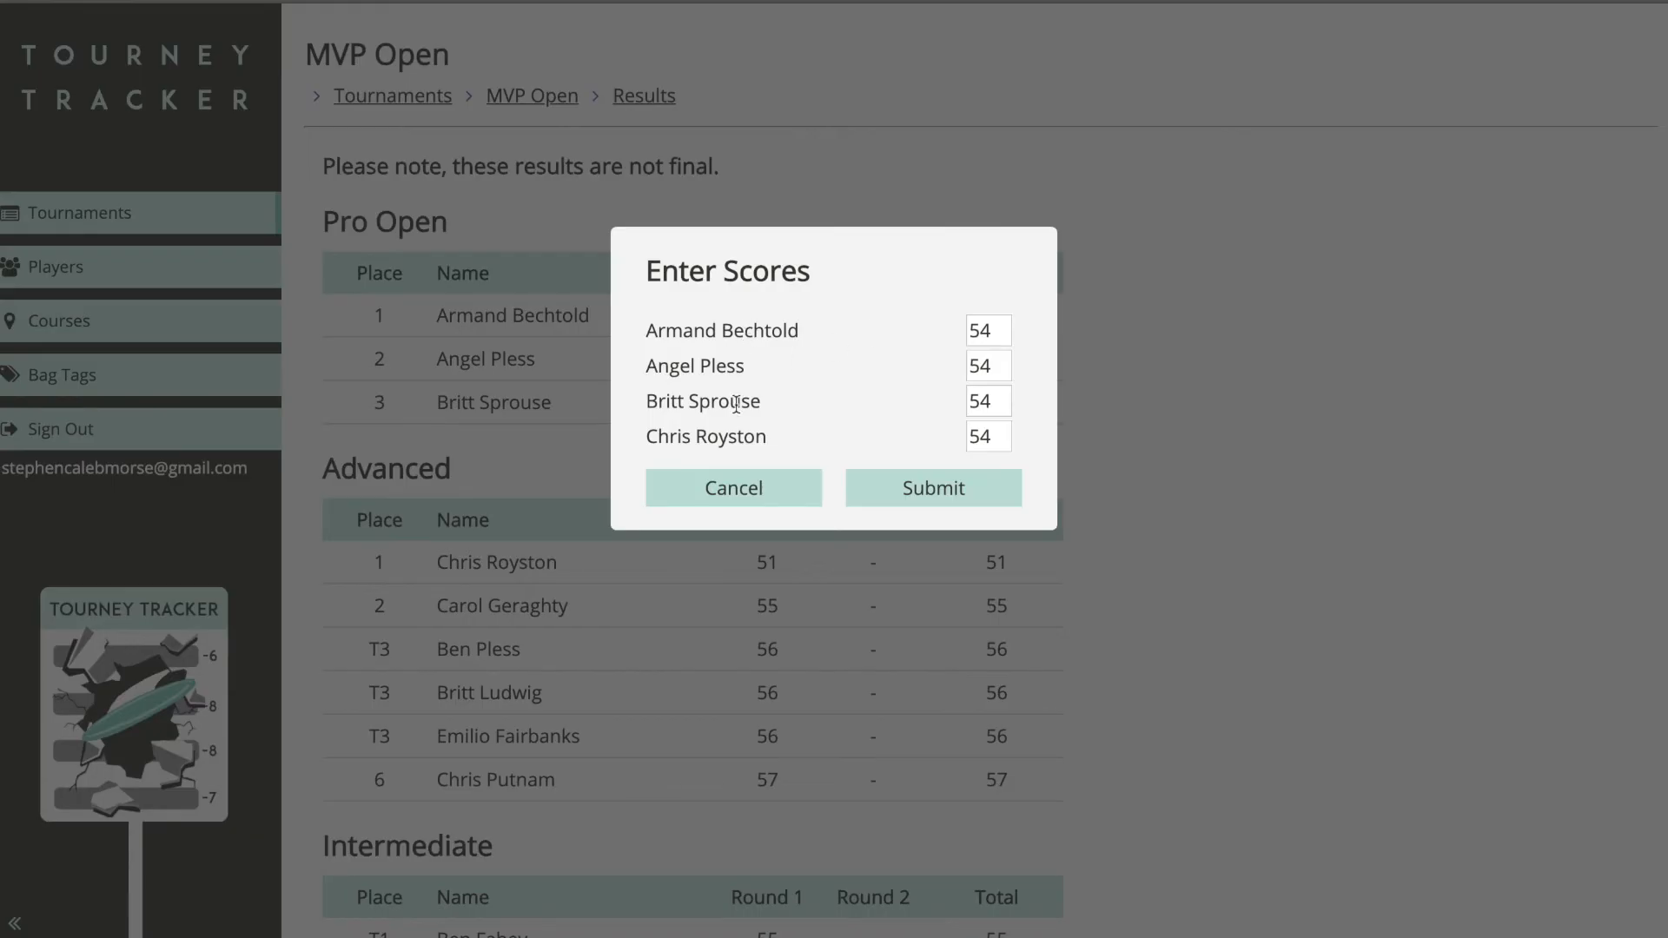
left_click(815, 489)
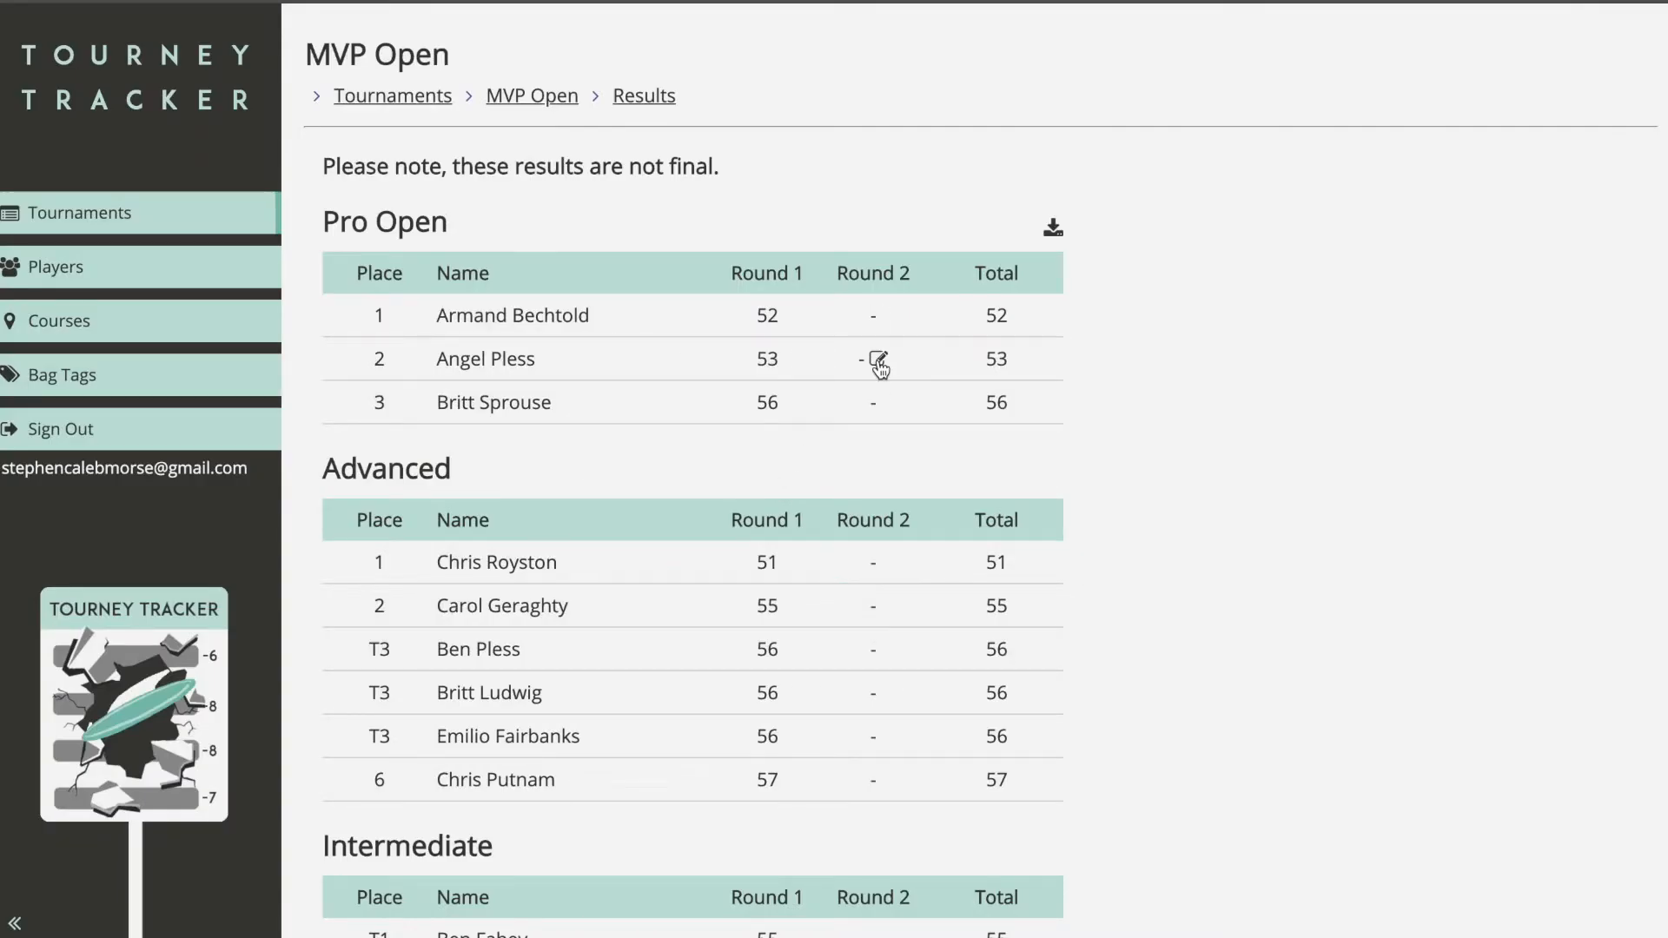
left_click(878, 360)
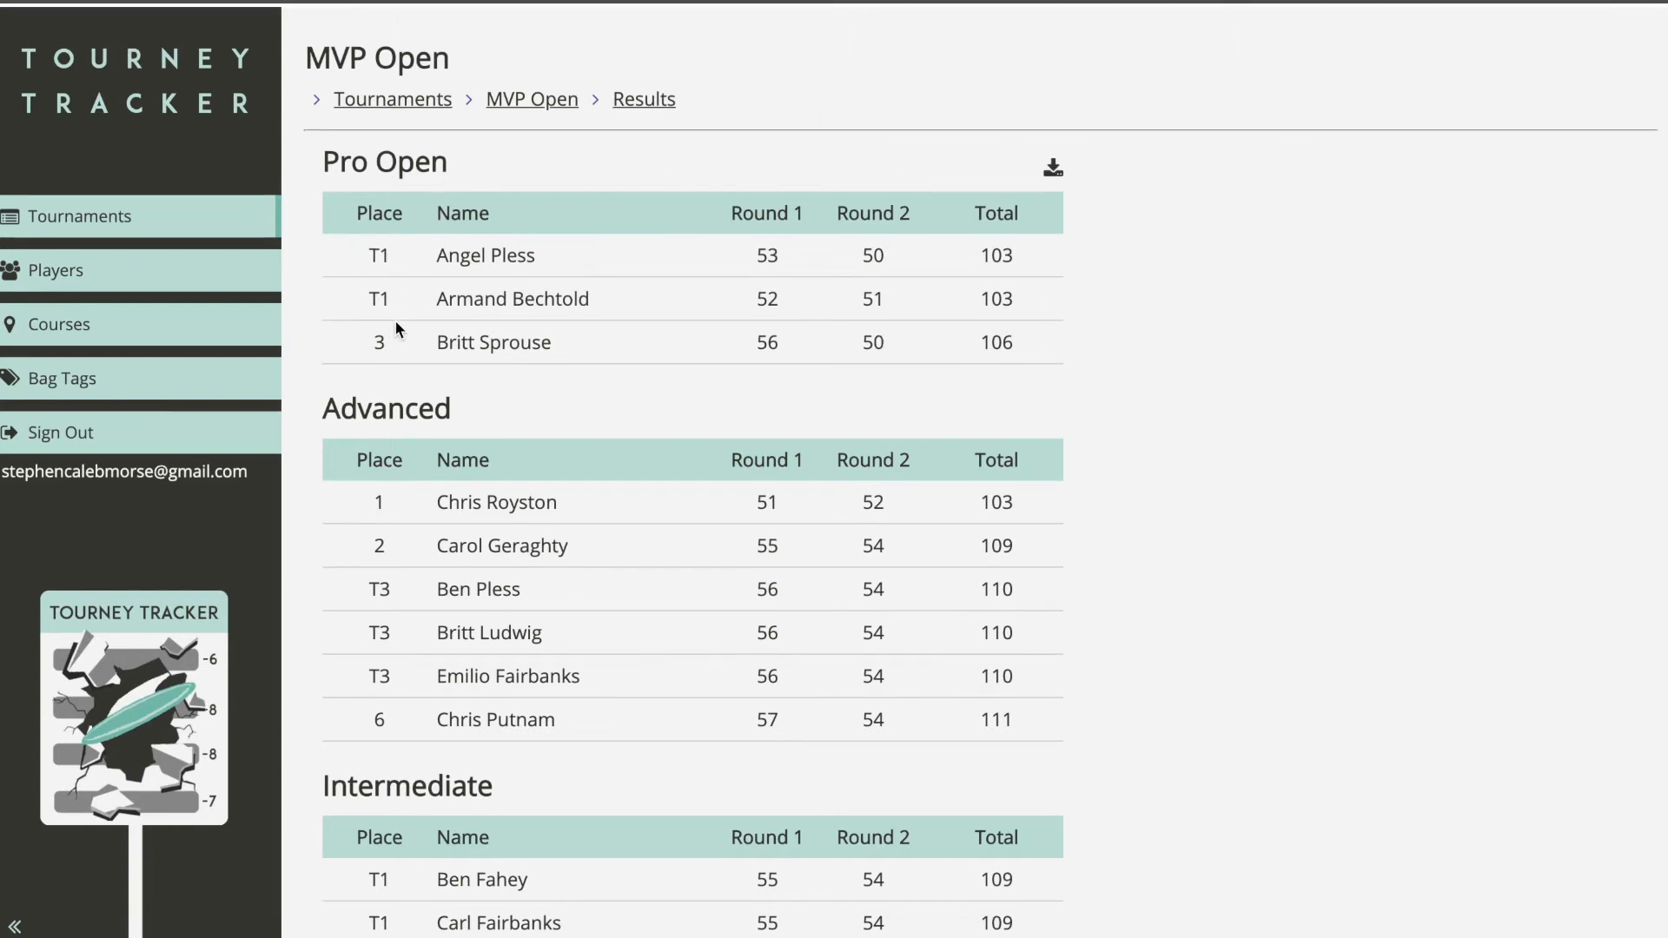
scroll(1006, 381, "down", 15)
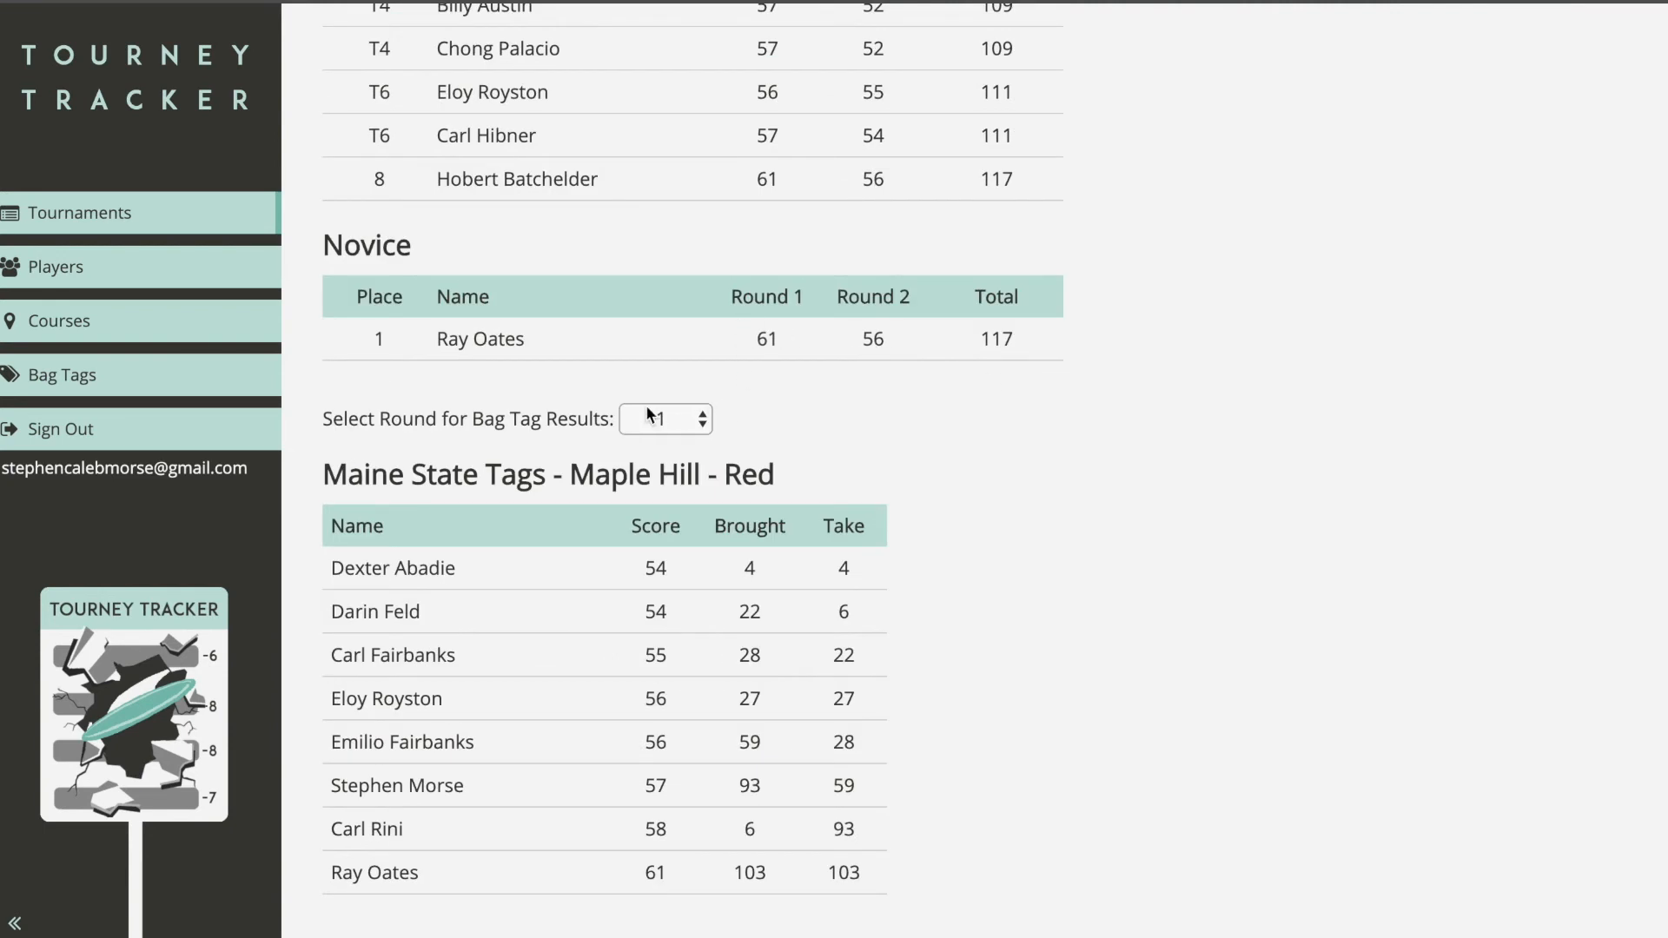
left_click(679, 421)
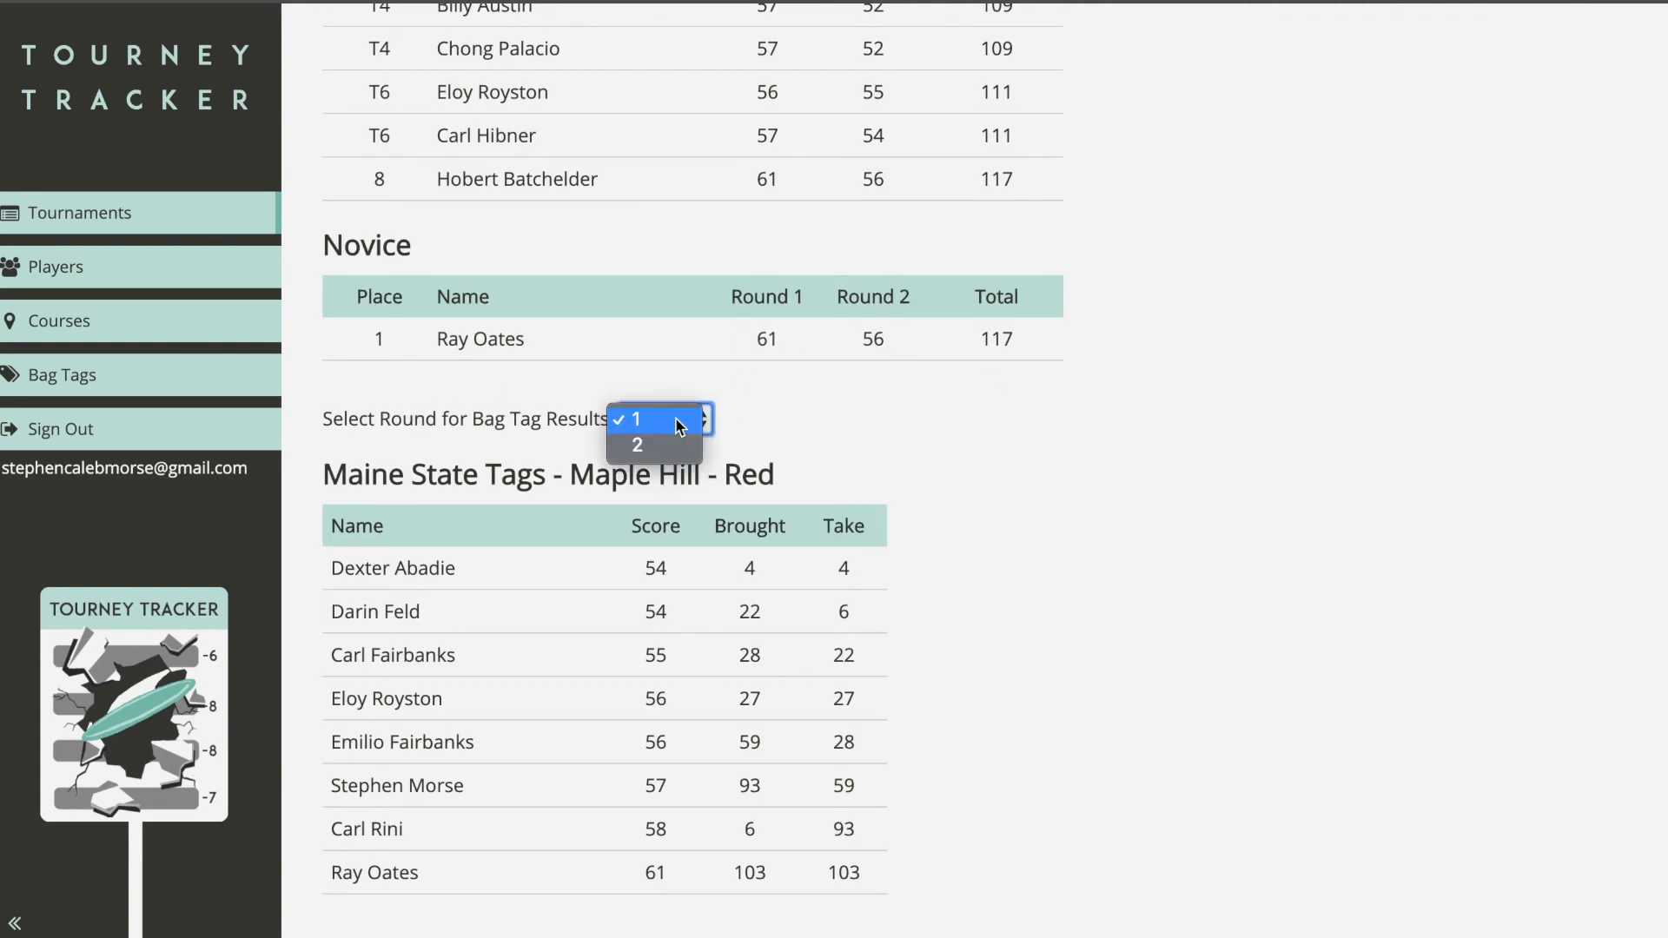
left_click(689, 446)
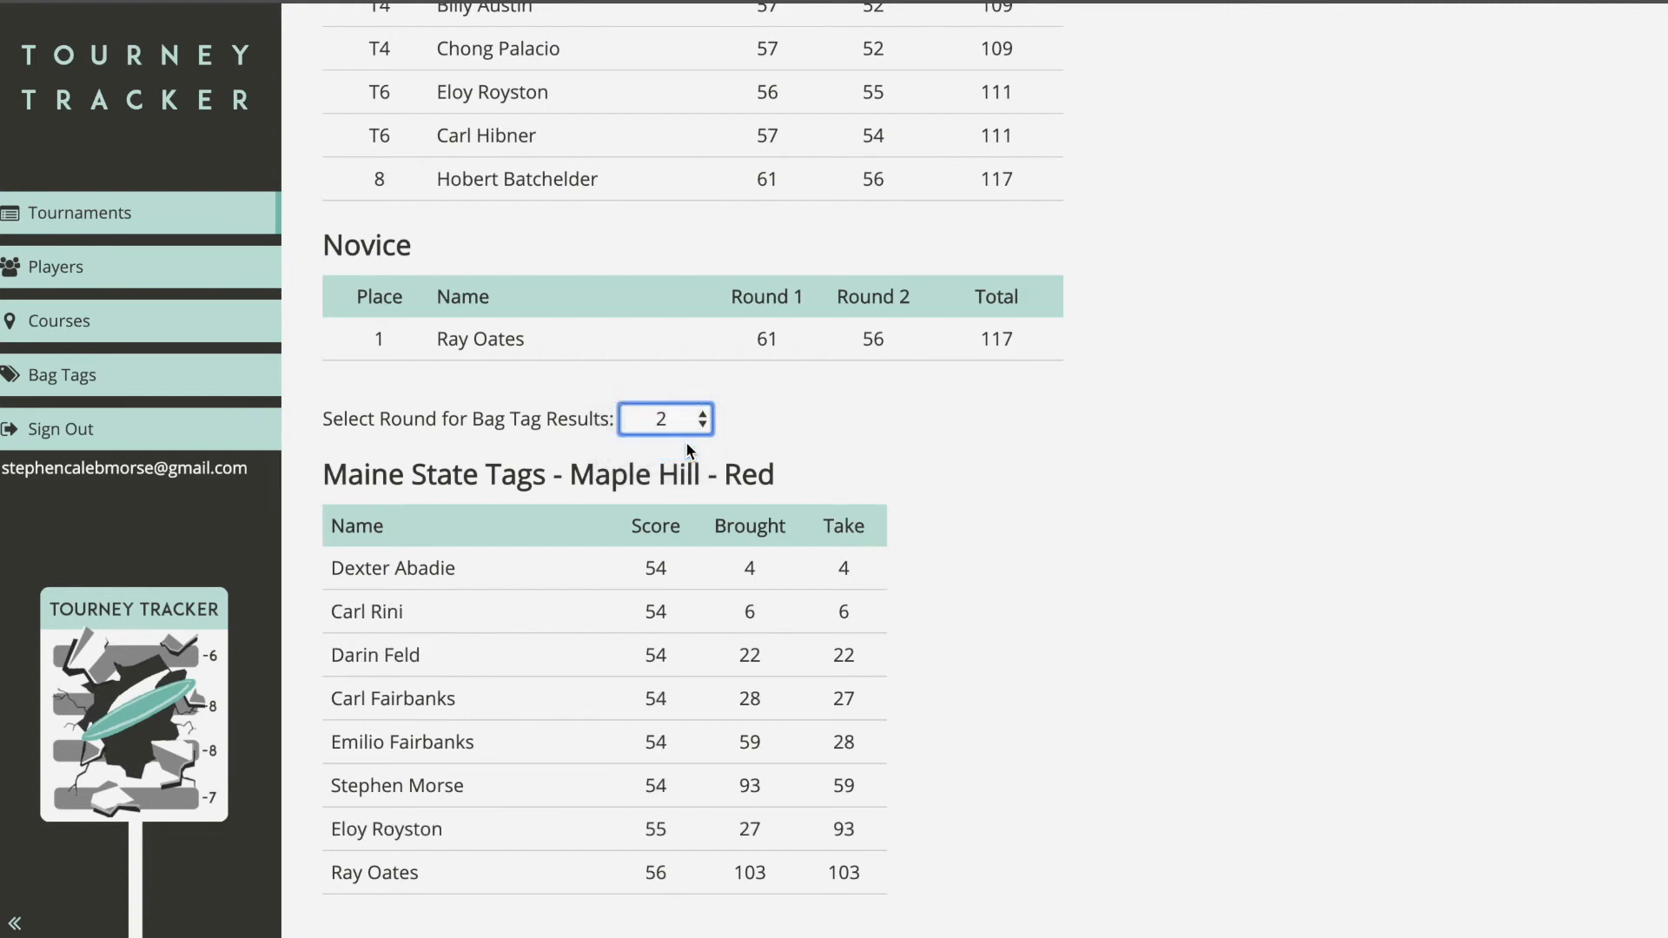
left_click(688, 425)
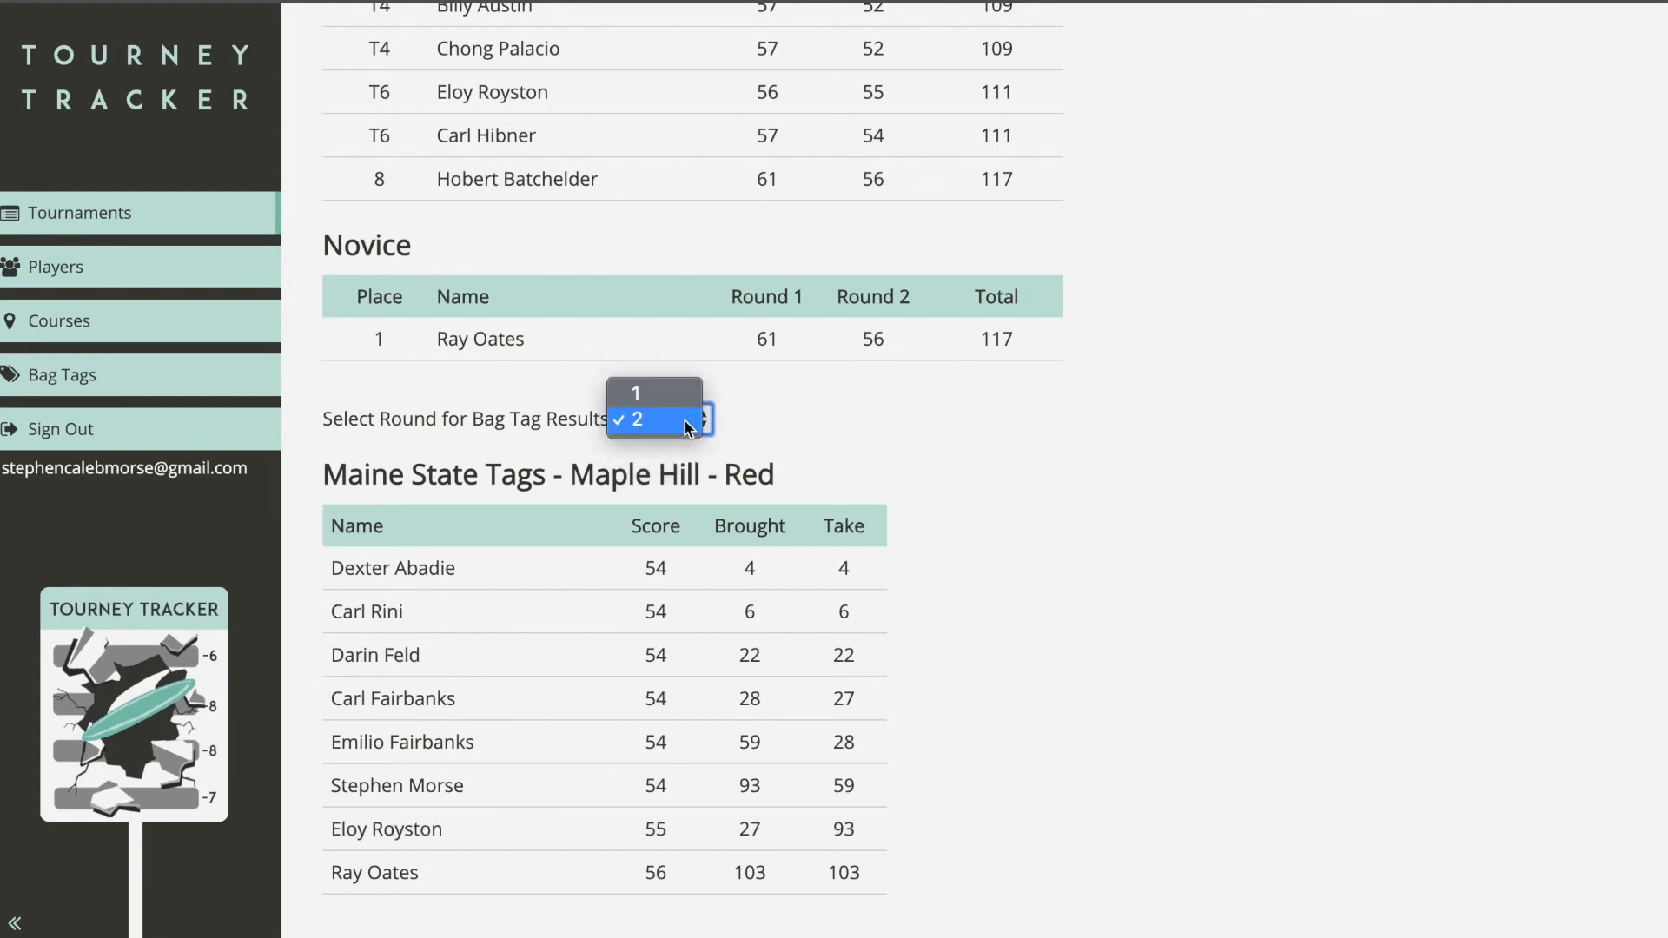
left_click(653, 383)
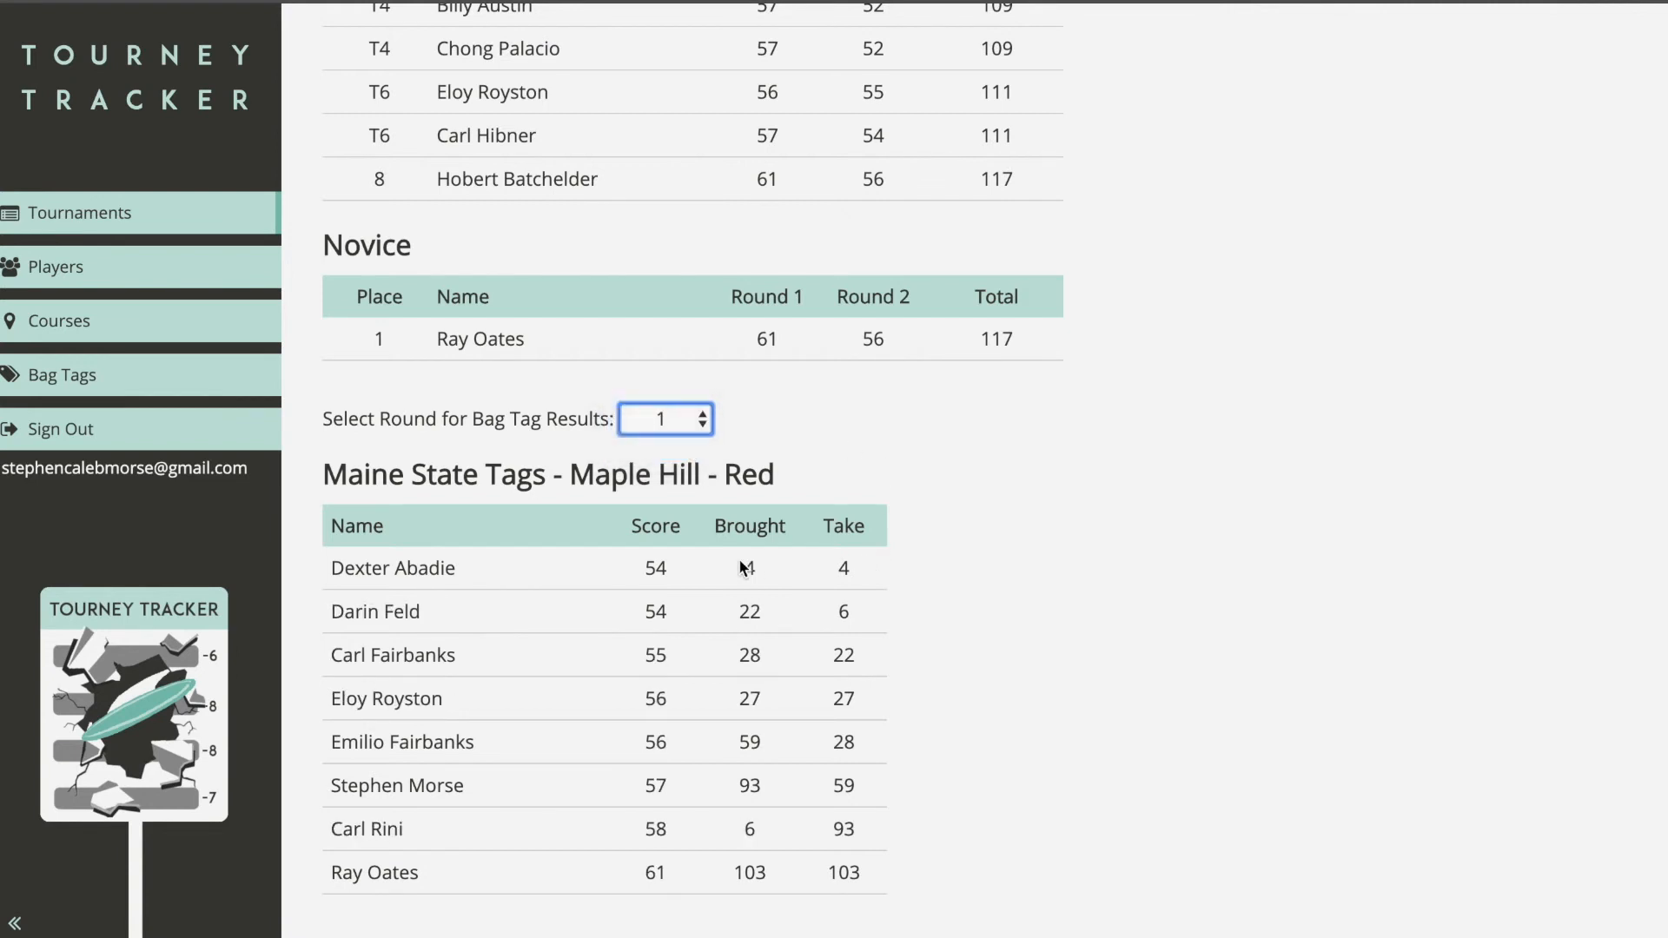
left_click_drag(365, 567, 463, 575)
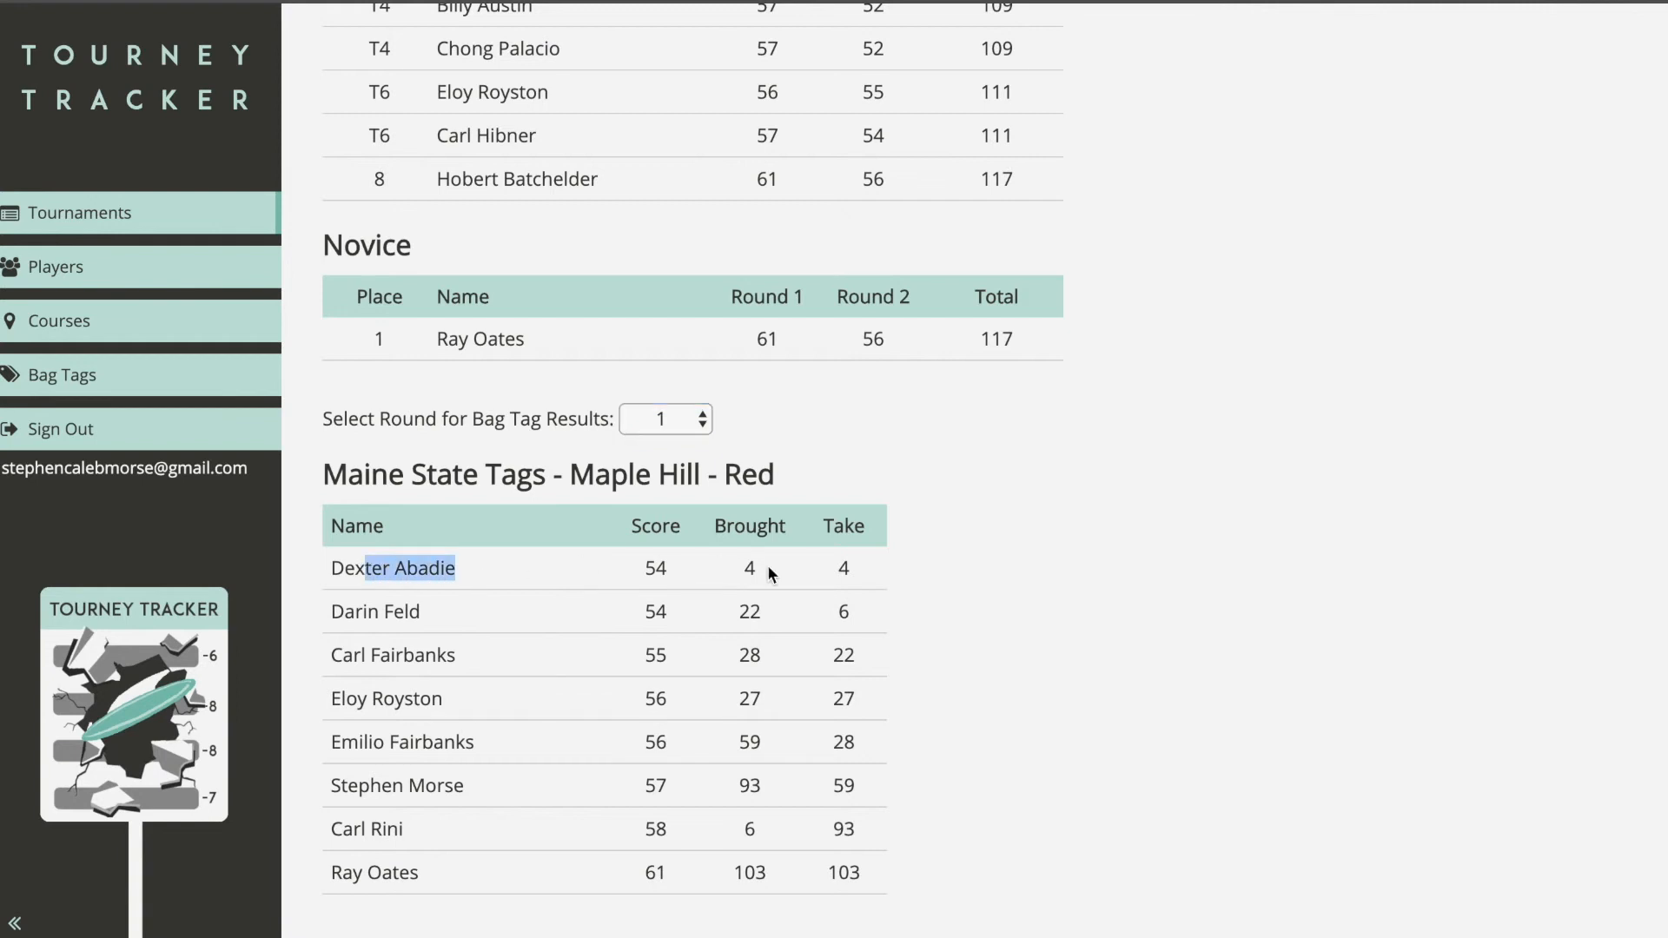
left_click_drag(744, 568, 905, 566)
left_click(904, 568)
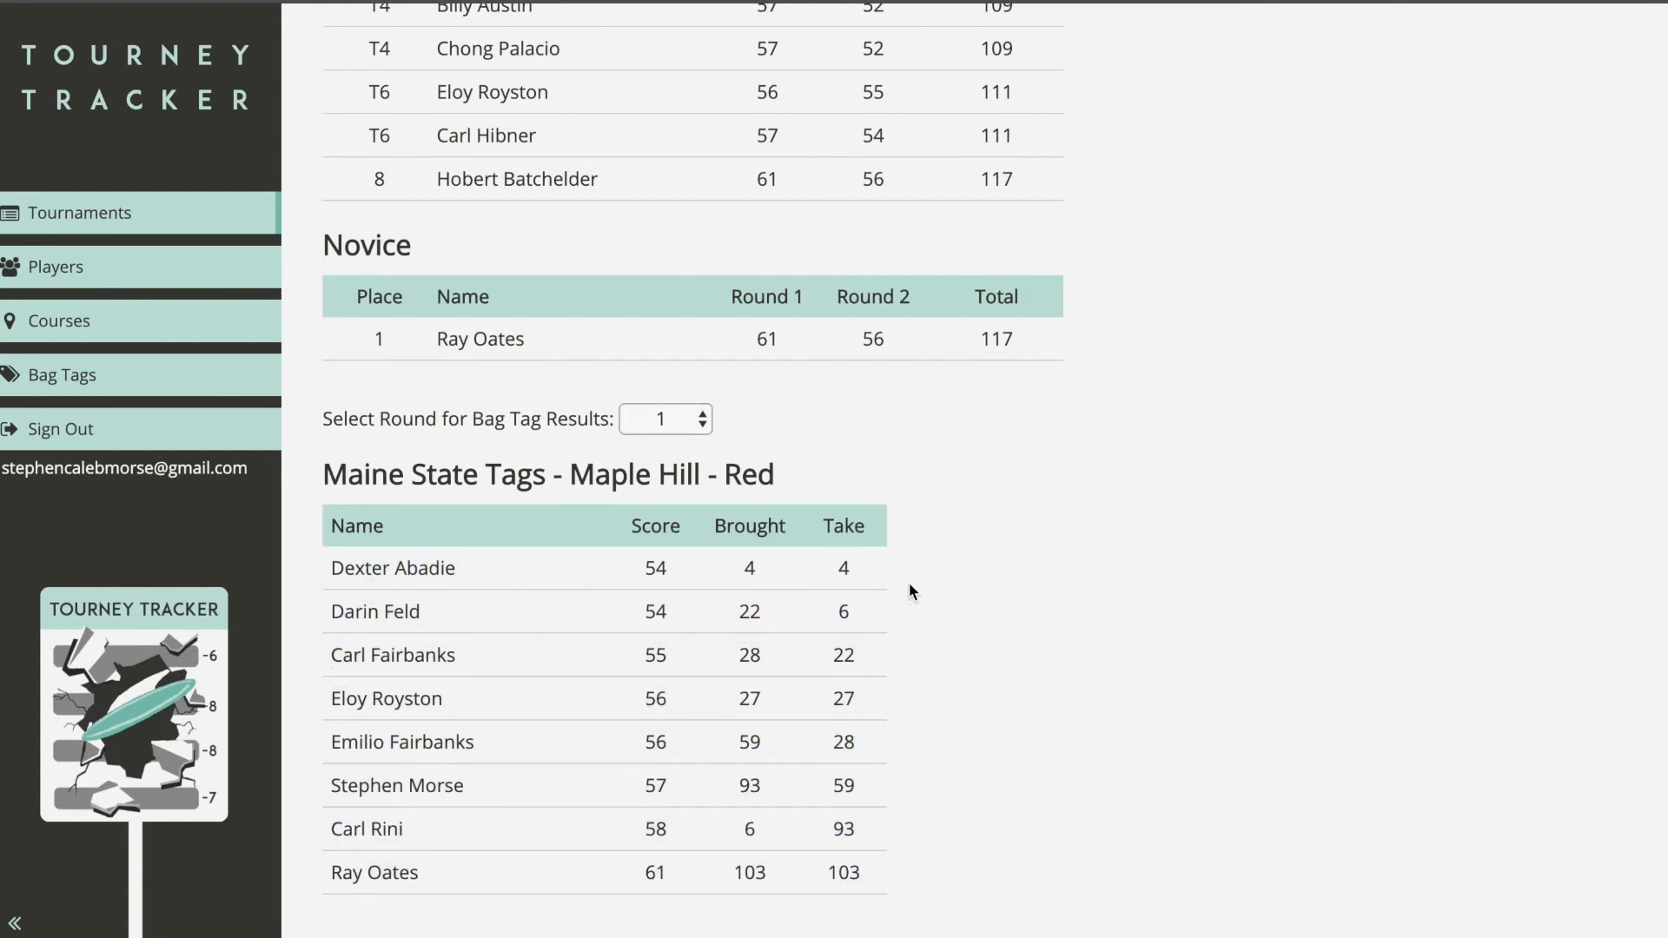
scroll(944, 557, "up", 10)
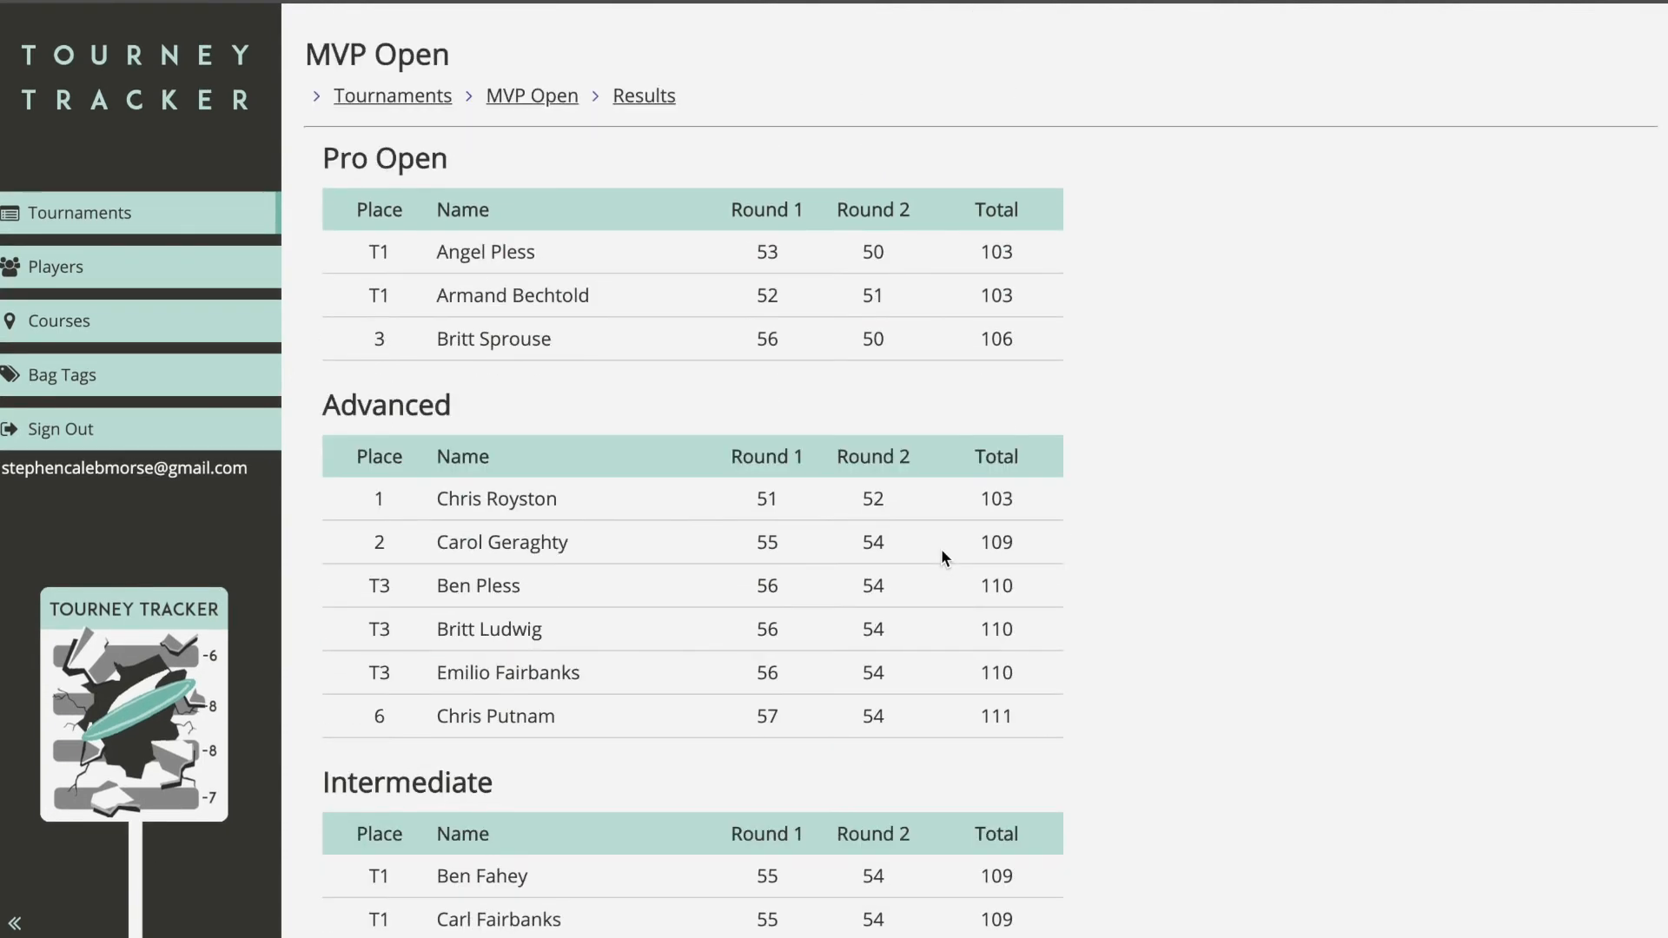
Step: Go back to the MVP Open overview and open the Playoffs setup
left_click(548, 94)
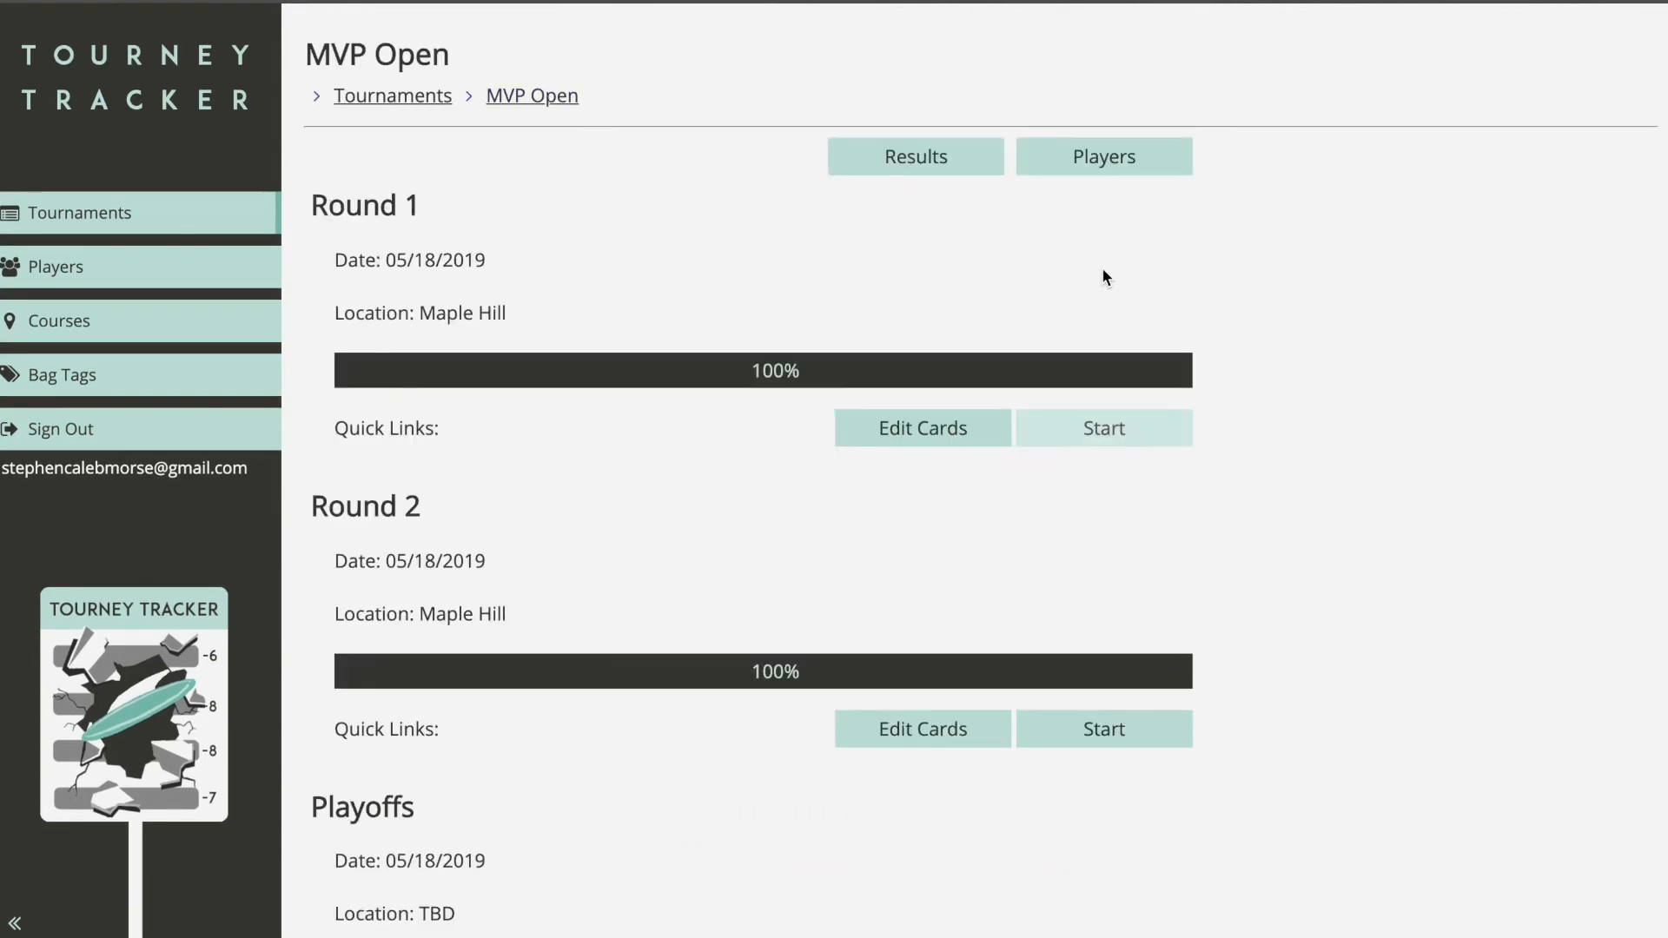
scroll(1196, 379, "down", 2)
scroll(547, 353, "up", 2)
scroll(501, 540, "down", 2)
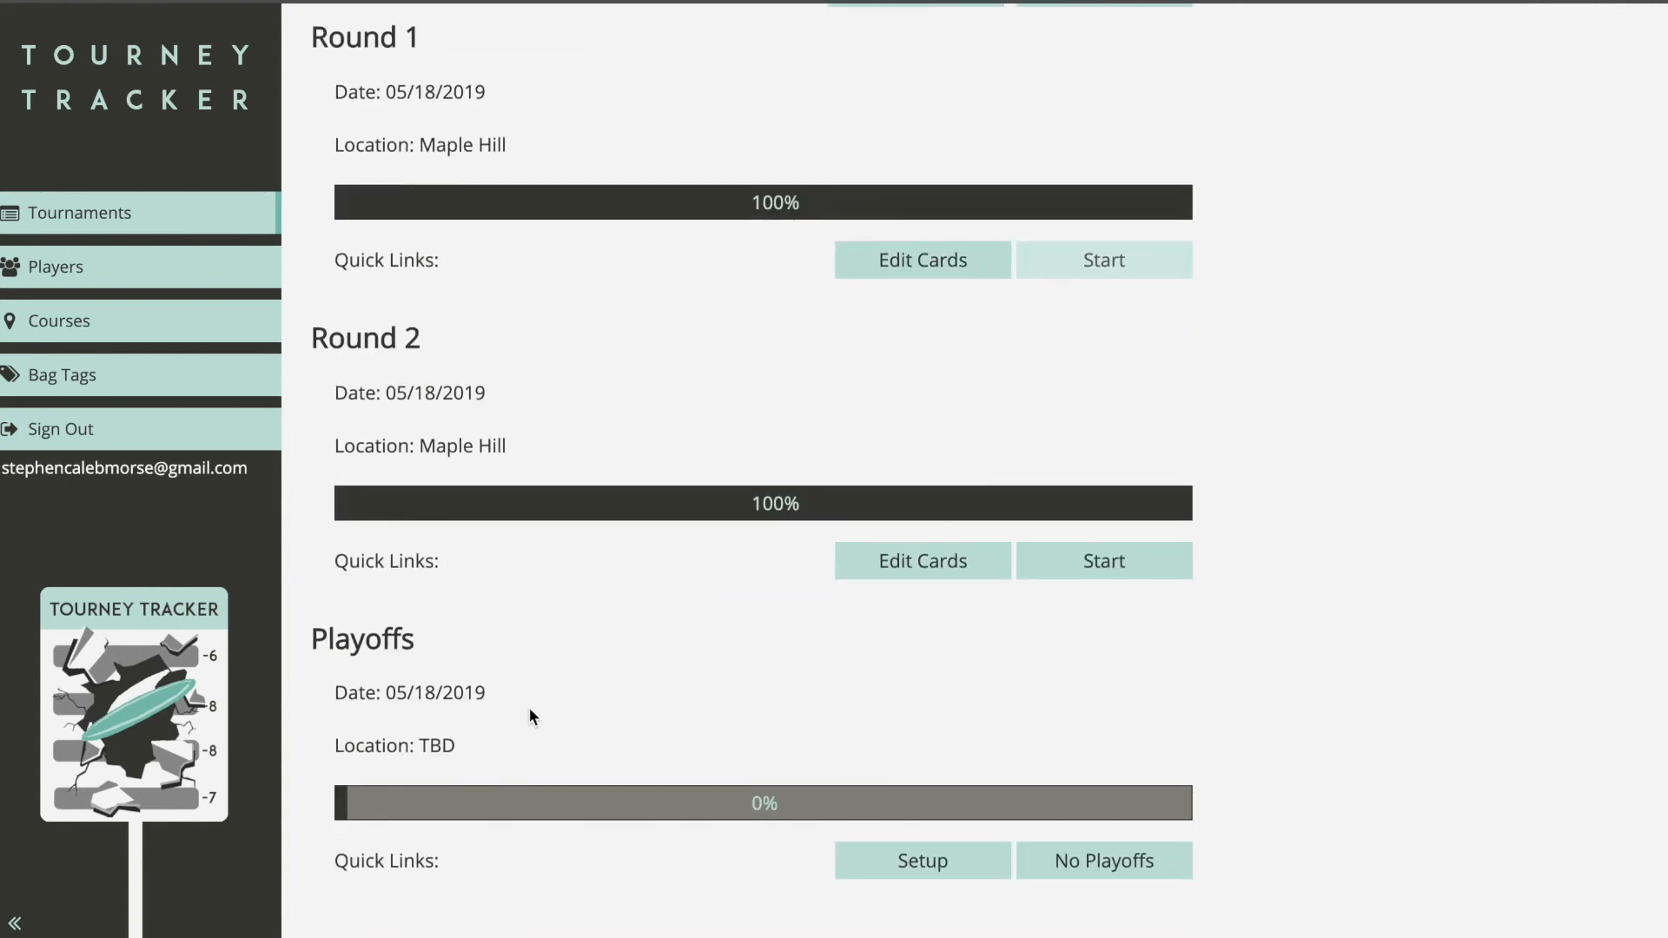
left_click(946, 862)
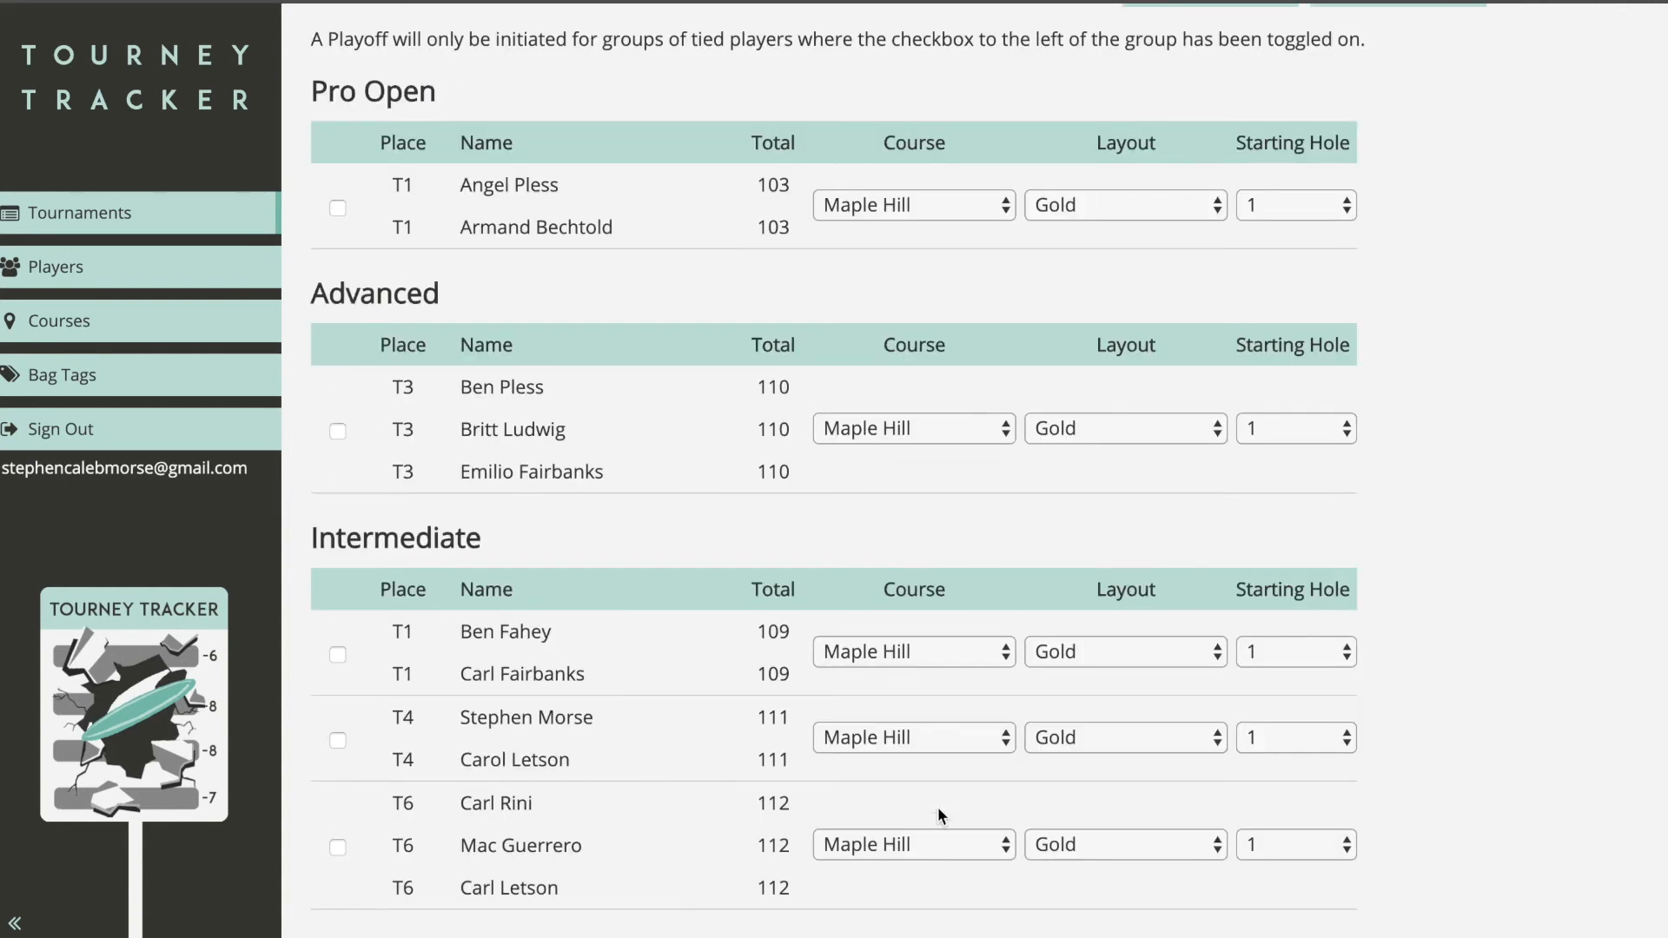
Step: Mark the Pro Open 103 tie and the Intermediate 109 tie for playoffs
scroll(1371, 441, "up", 2)
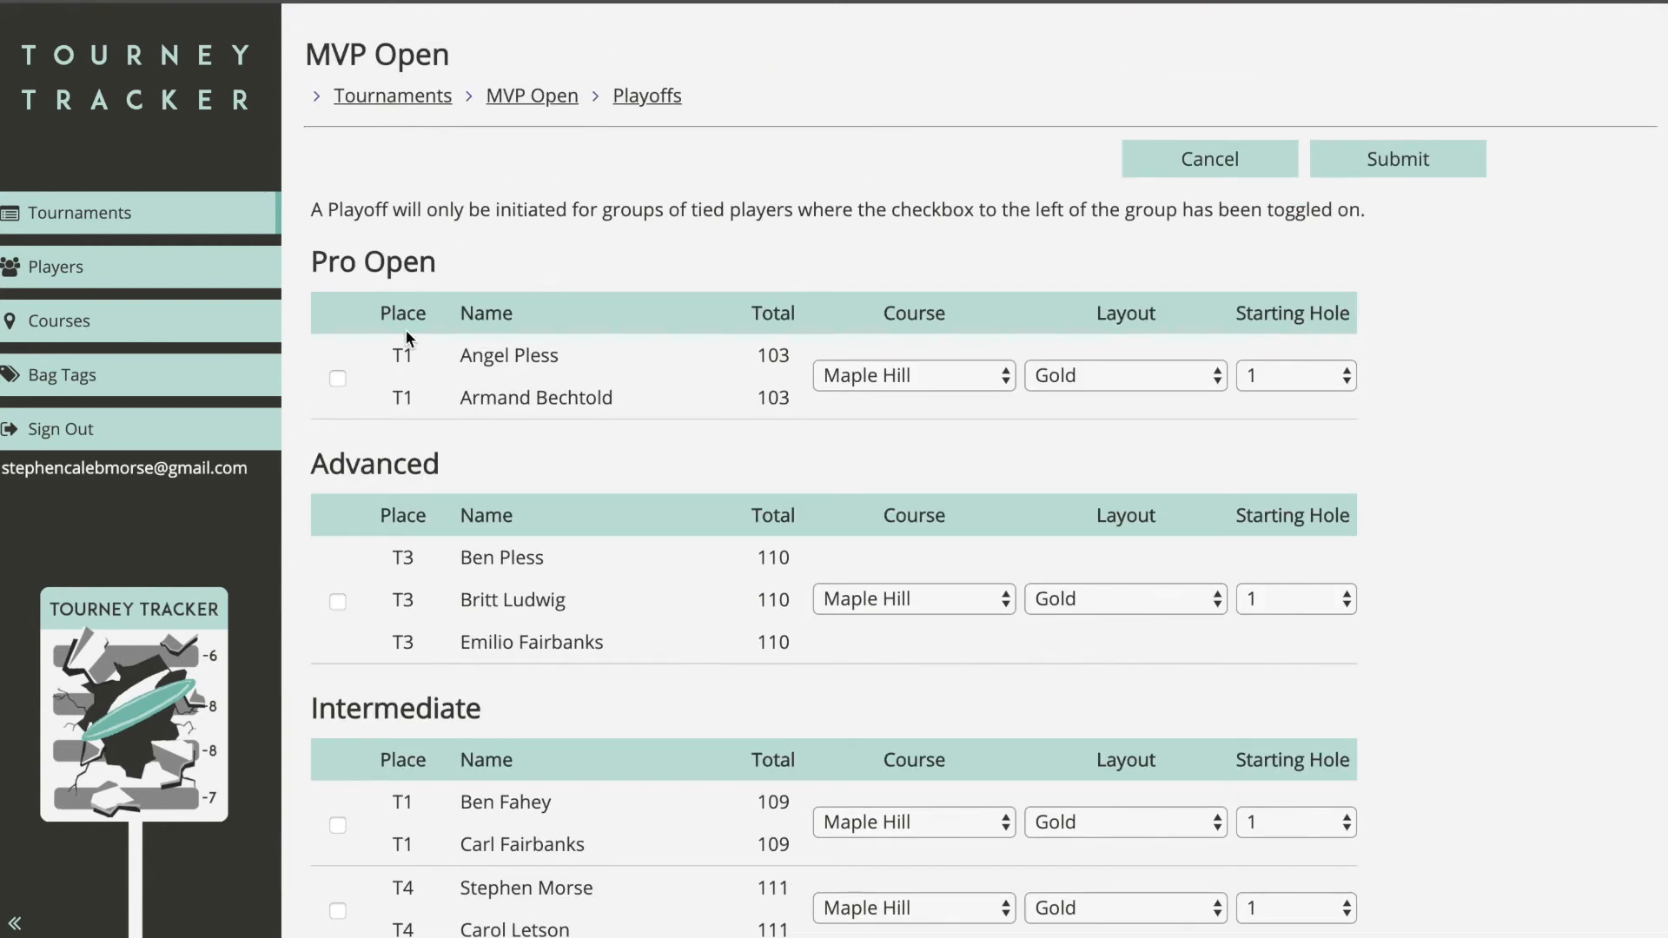
left_click(337, 380)
scroll(578, 389, "down", 4)
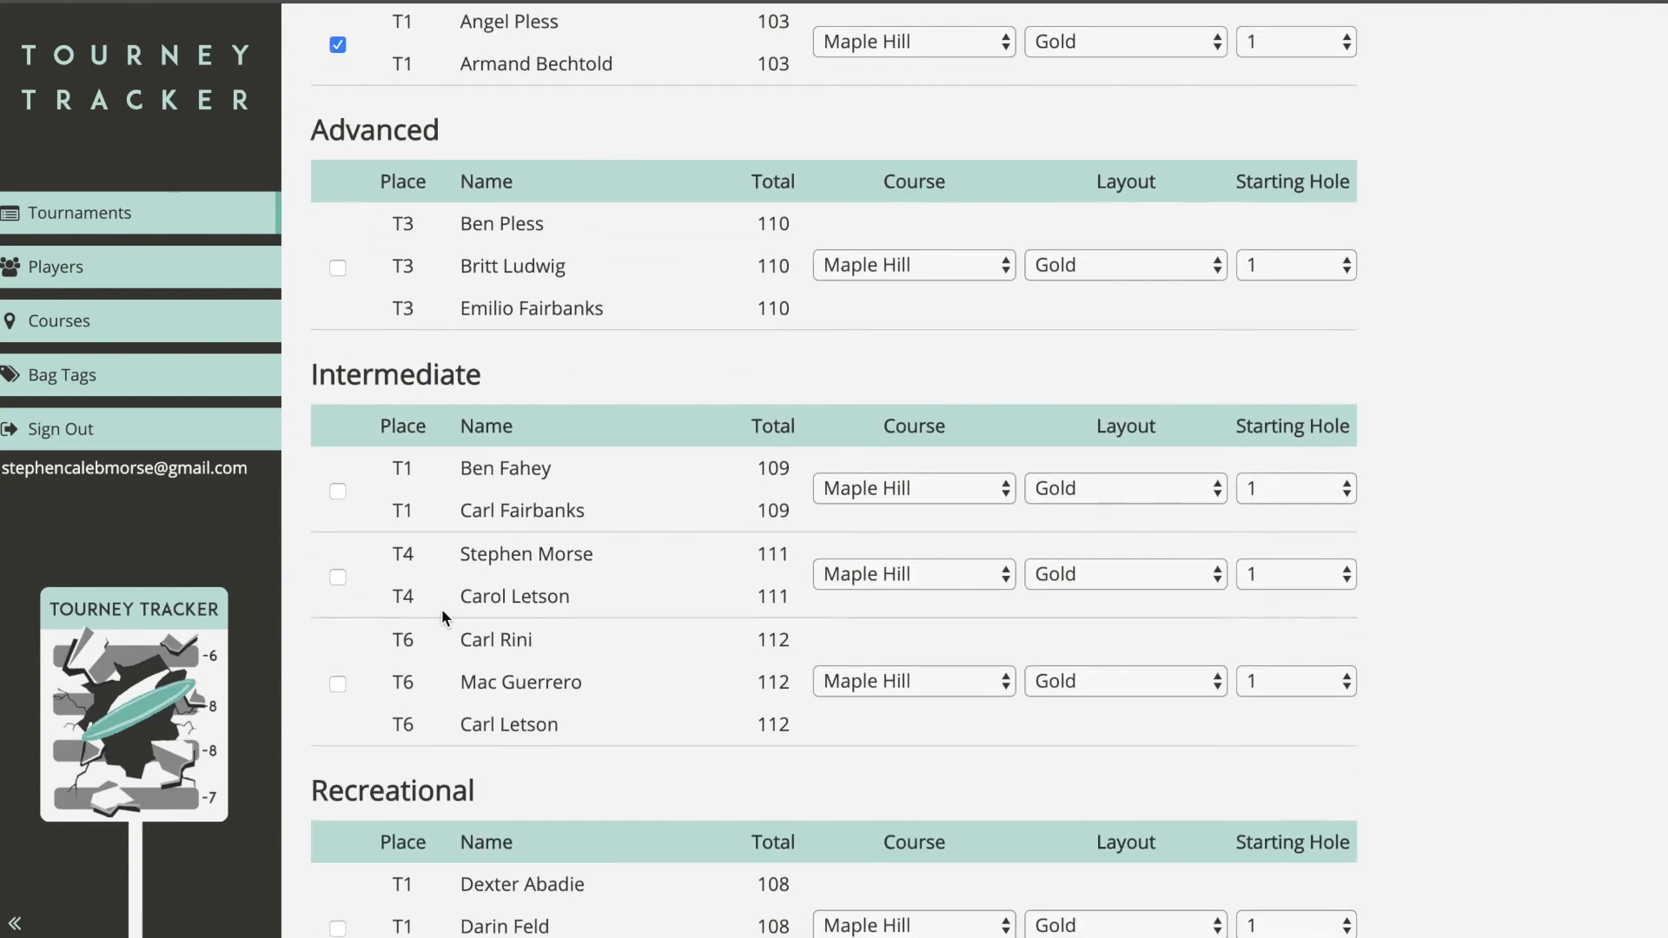
scroll(415, 554, "up", 1)
left_click(338, 548)
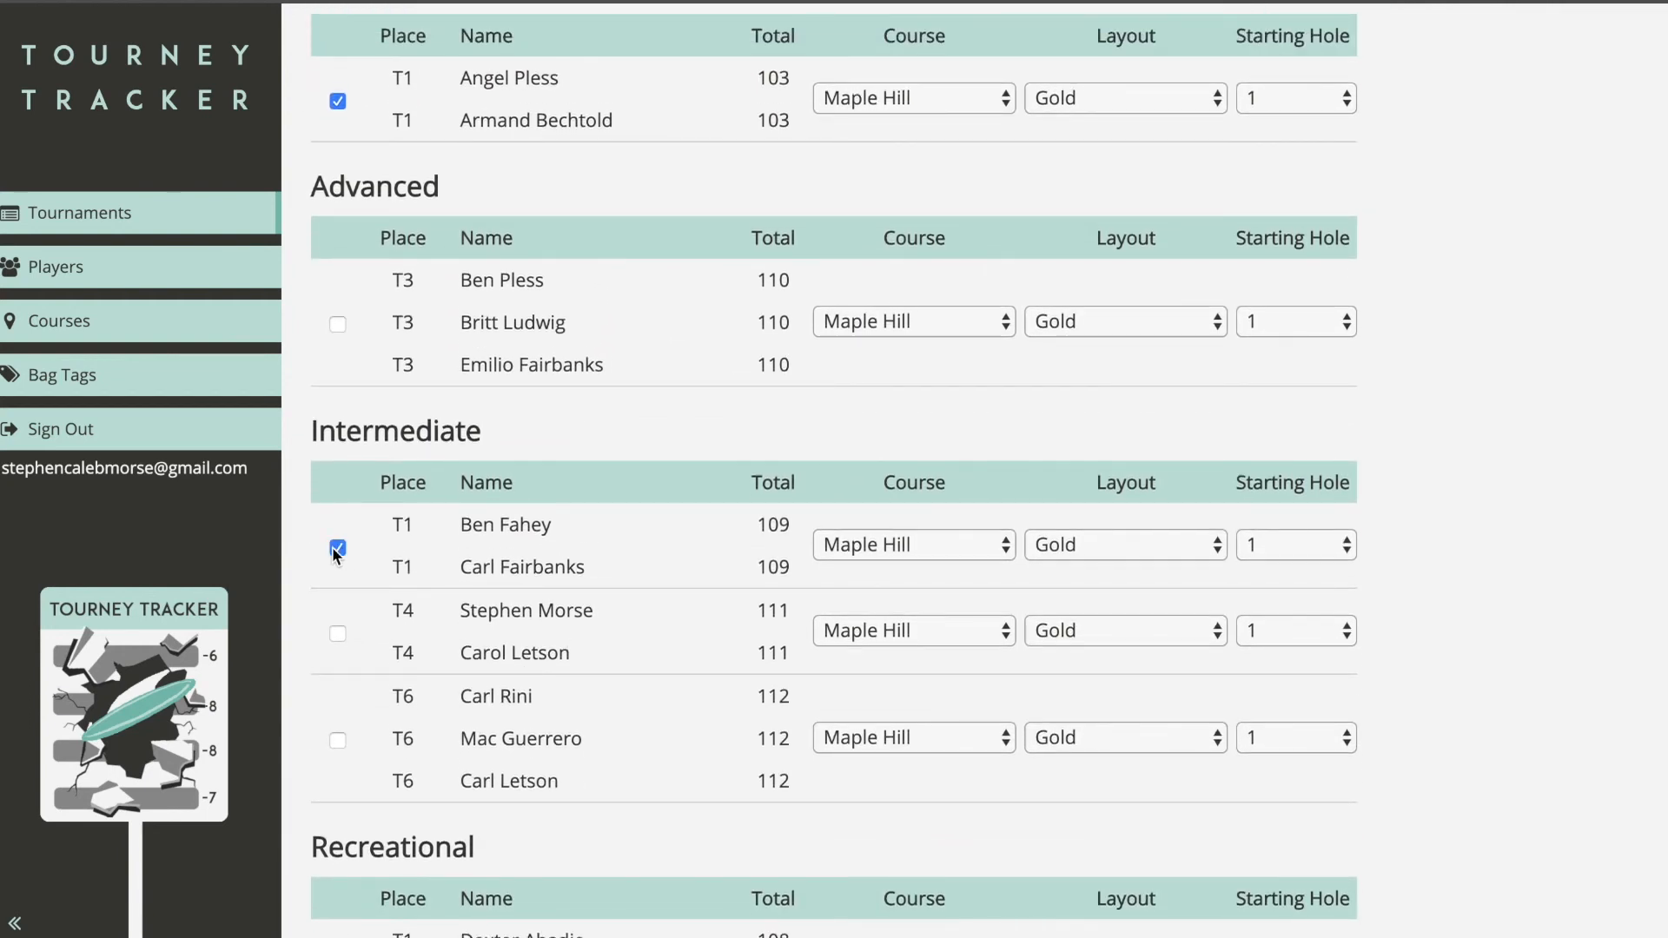
scroll(456, 520, "up", 2)
scroll(424, 403, "down", 6)
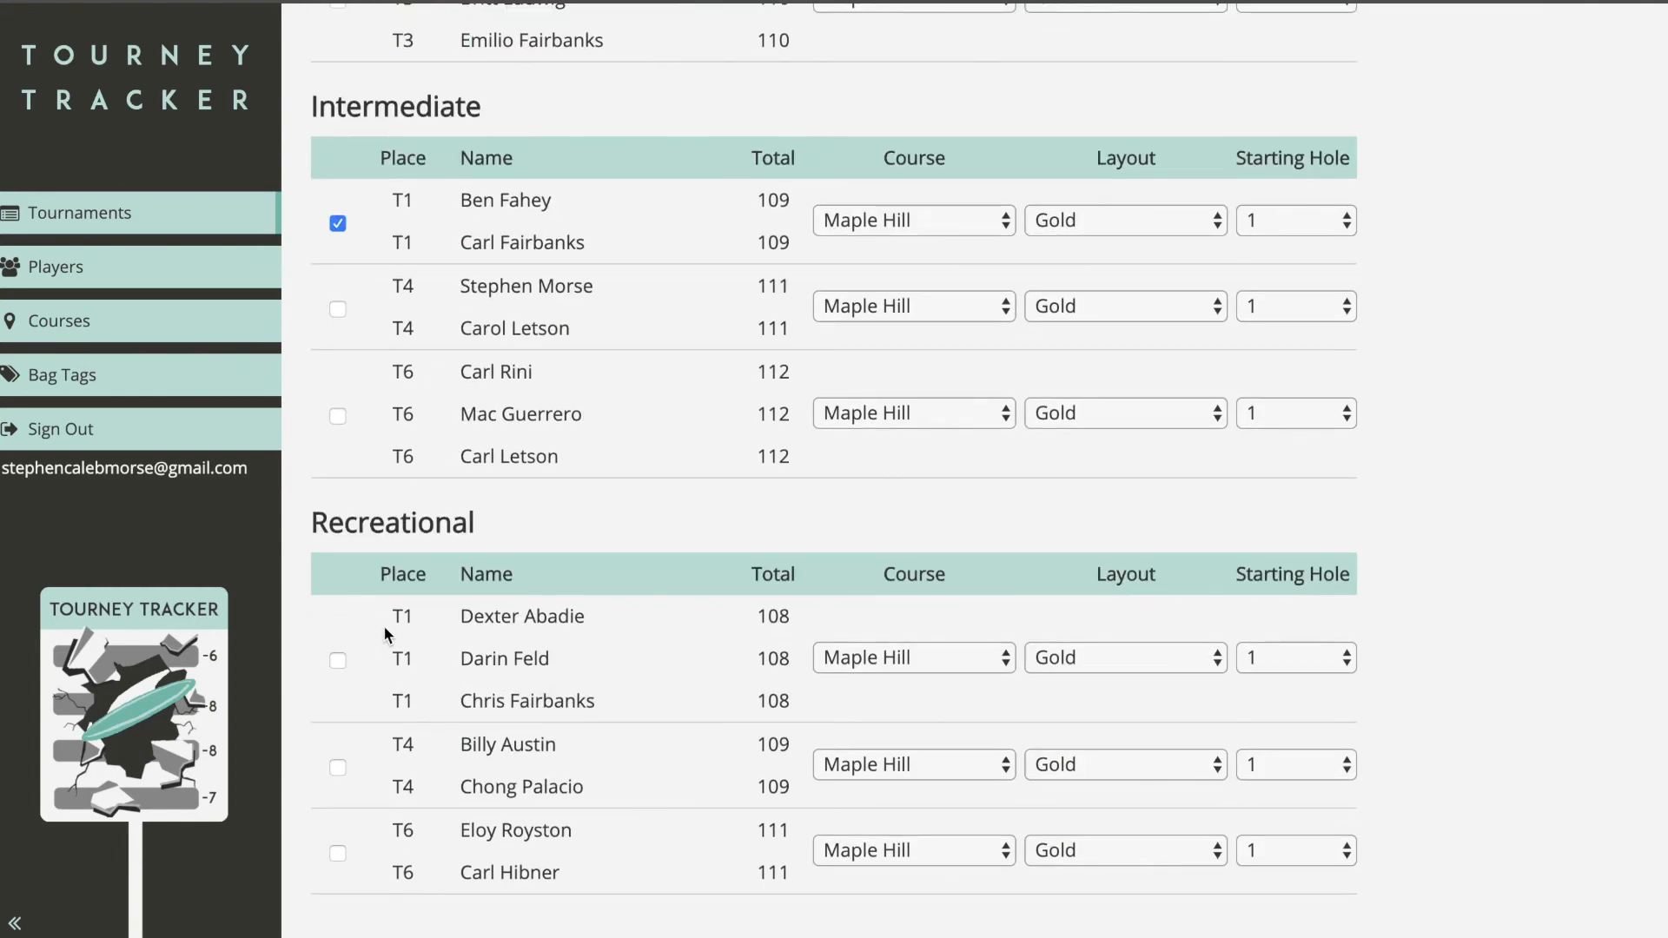
scroll(391, 617, "up", 8)
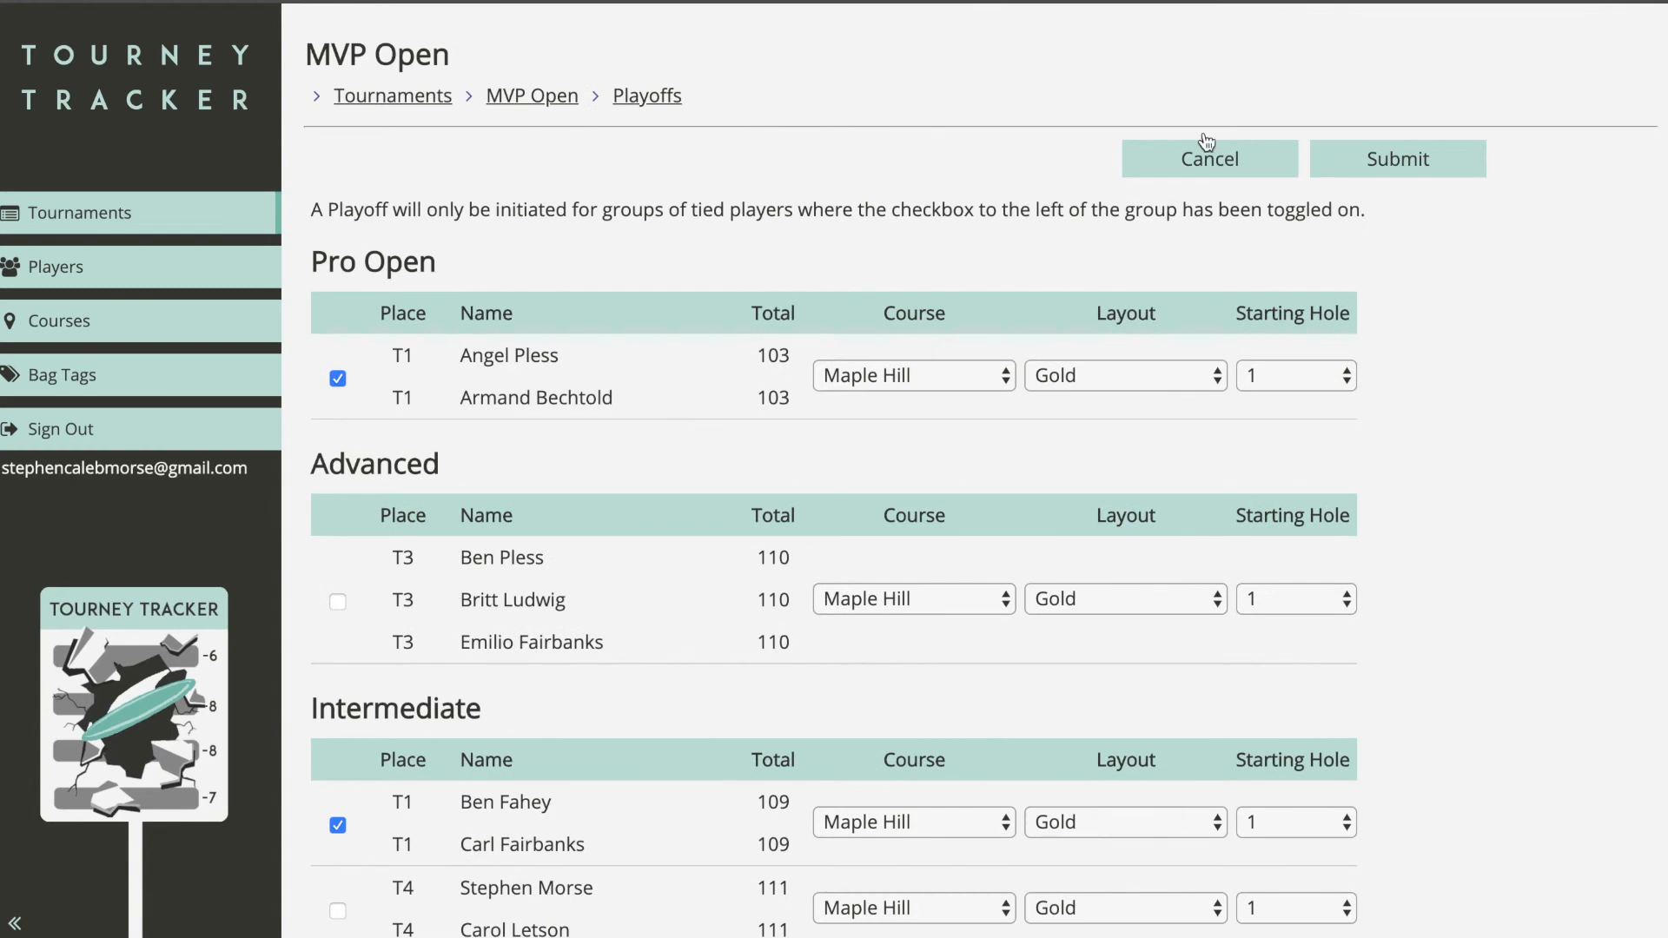
Step: Submit the playoff selections and start the playoffs, sending hole 1 texts to tied players
left_click(1381, 157)
scroll(1409, 447, "down", 2)
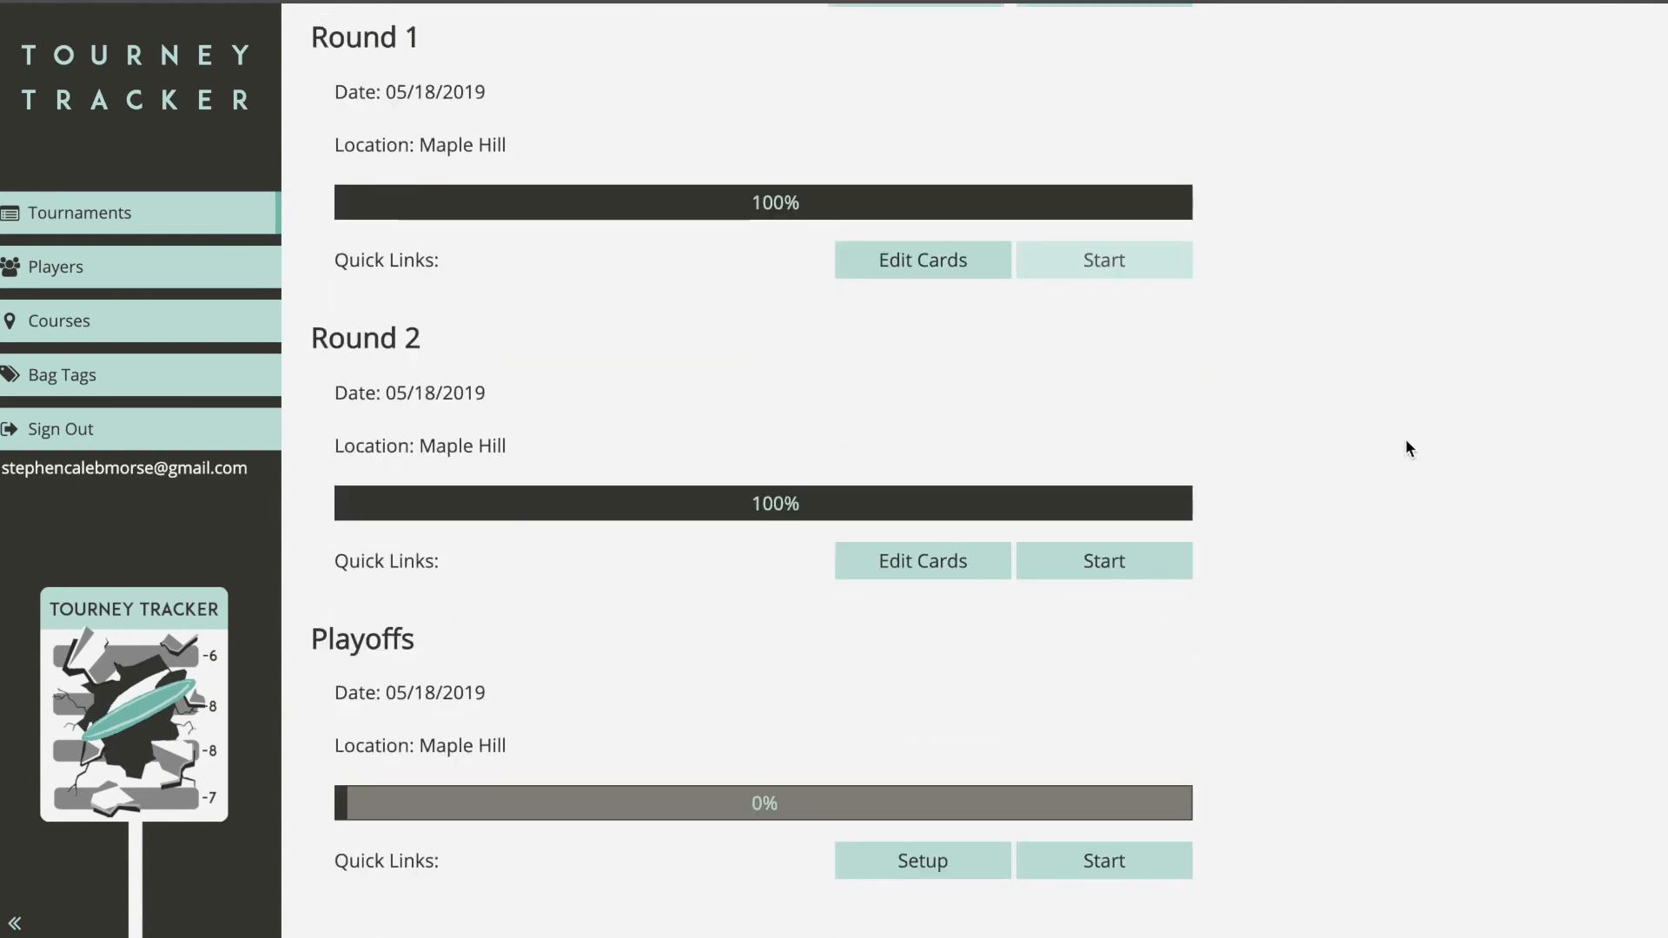
scroll(1409, 448, "up", 2)
scroll(1180, 251, "down", 2)
left_click(1115, 877)
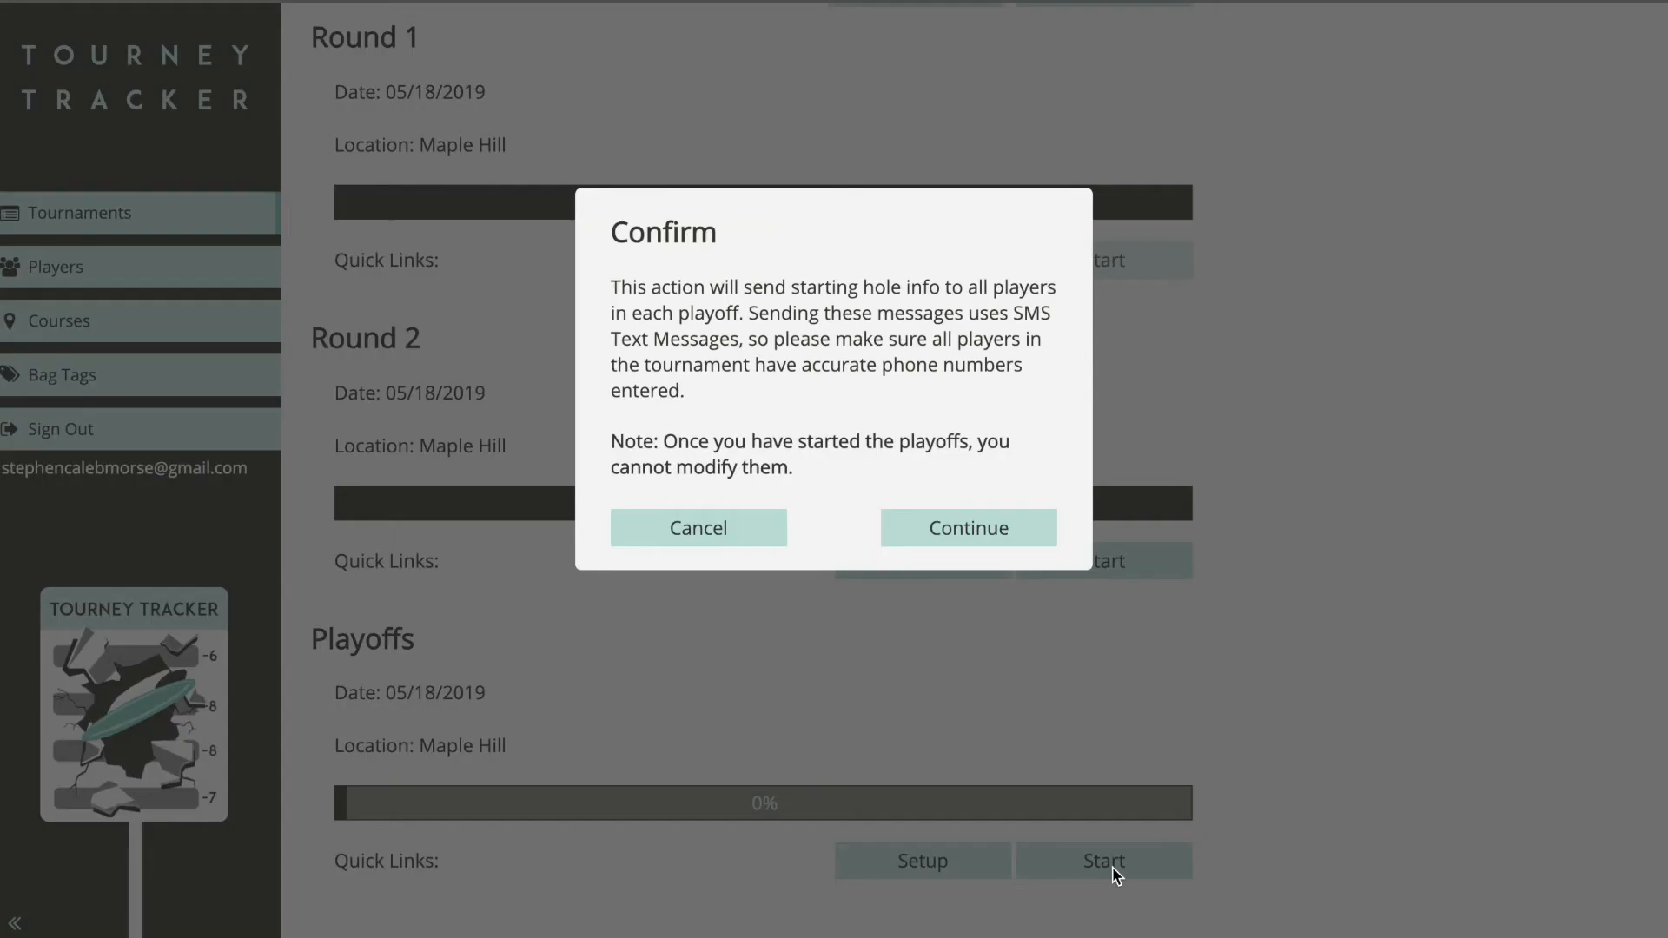
left_click(989, 537)
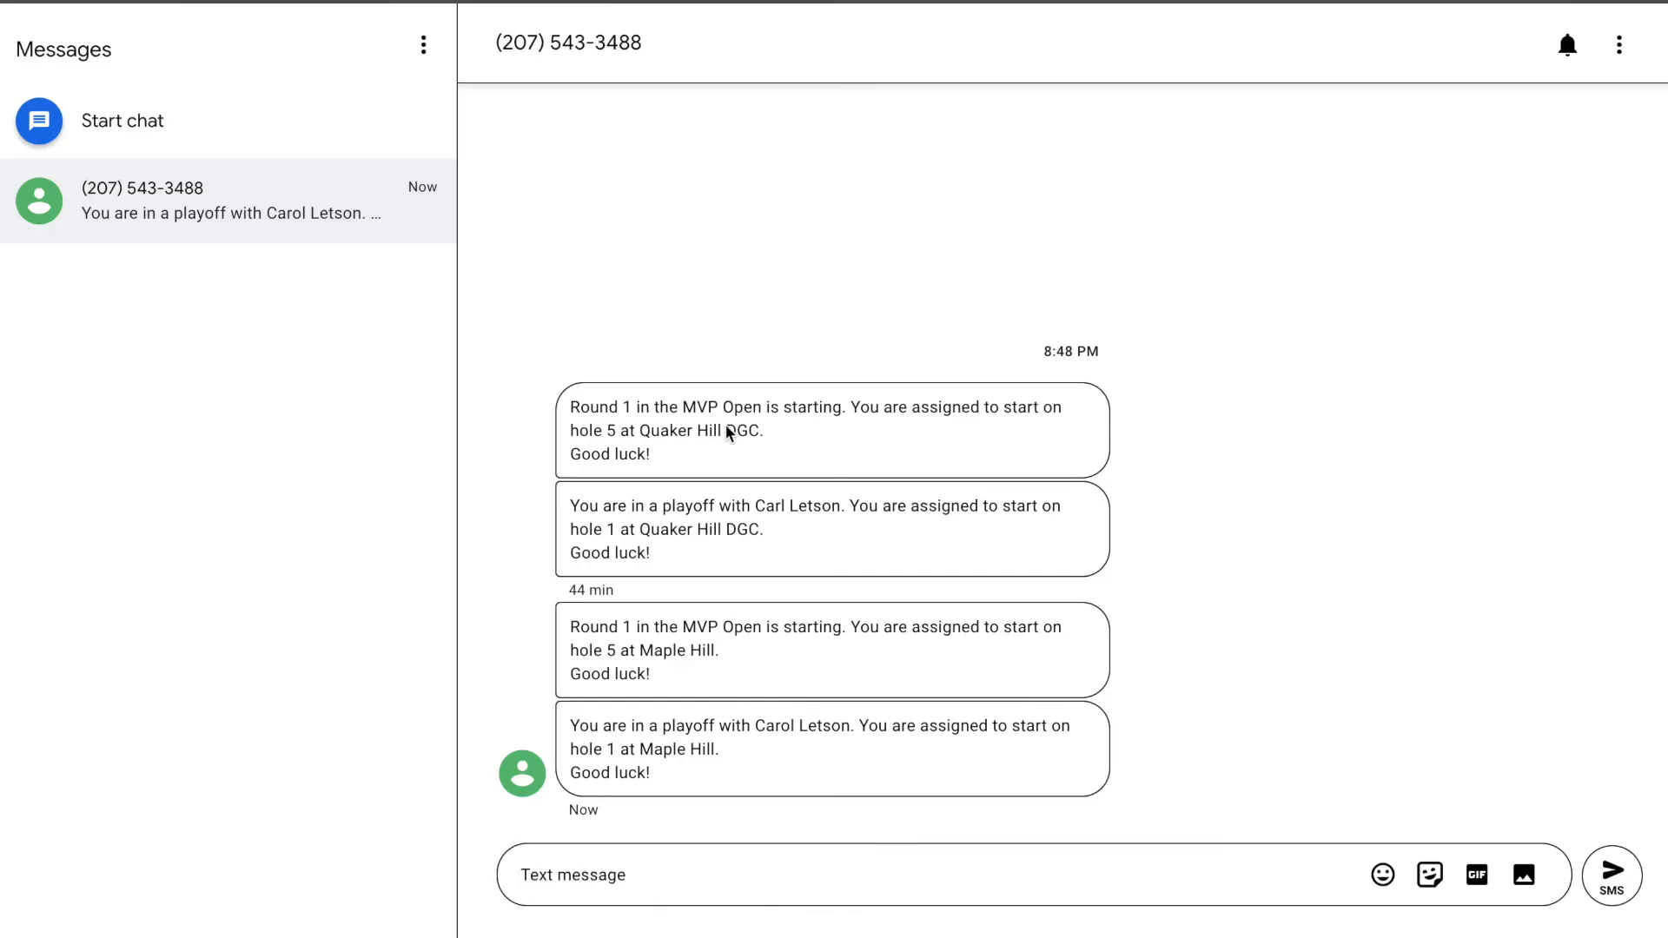
left_click_drag(570, 728, 870, 732)
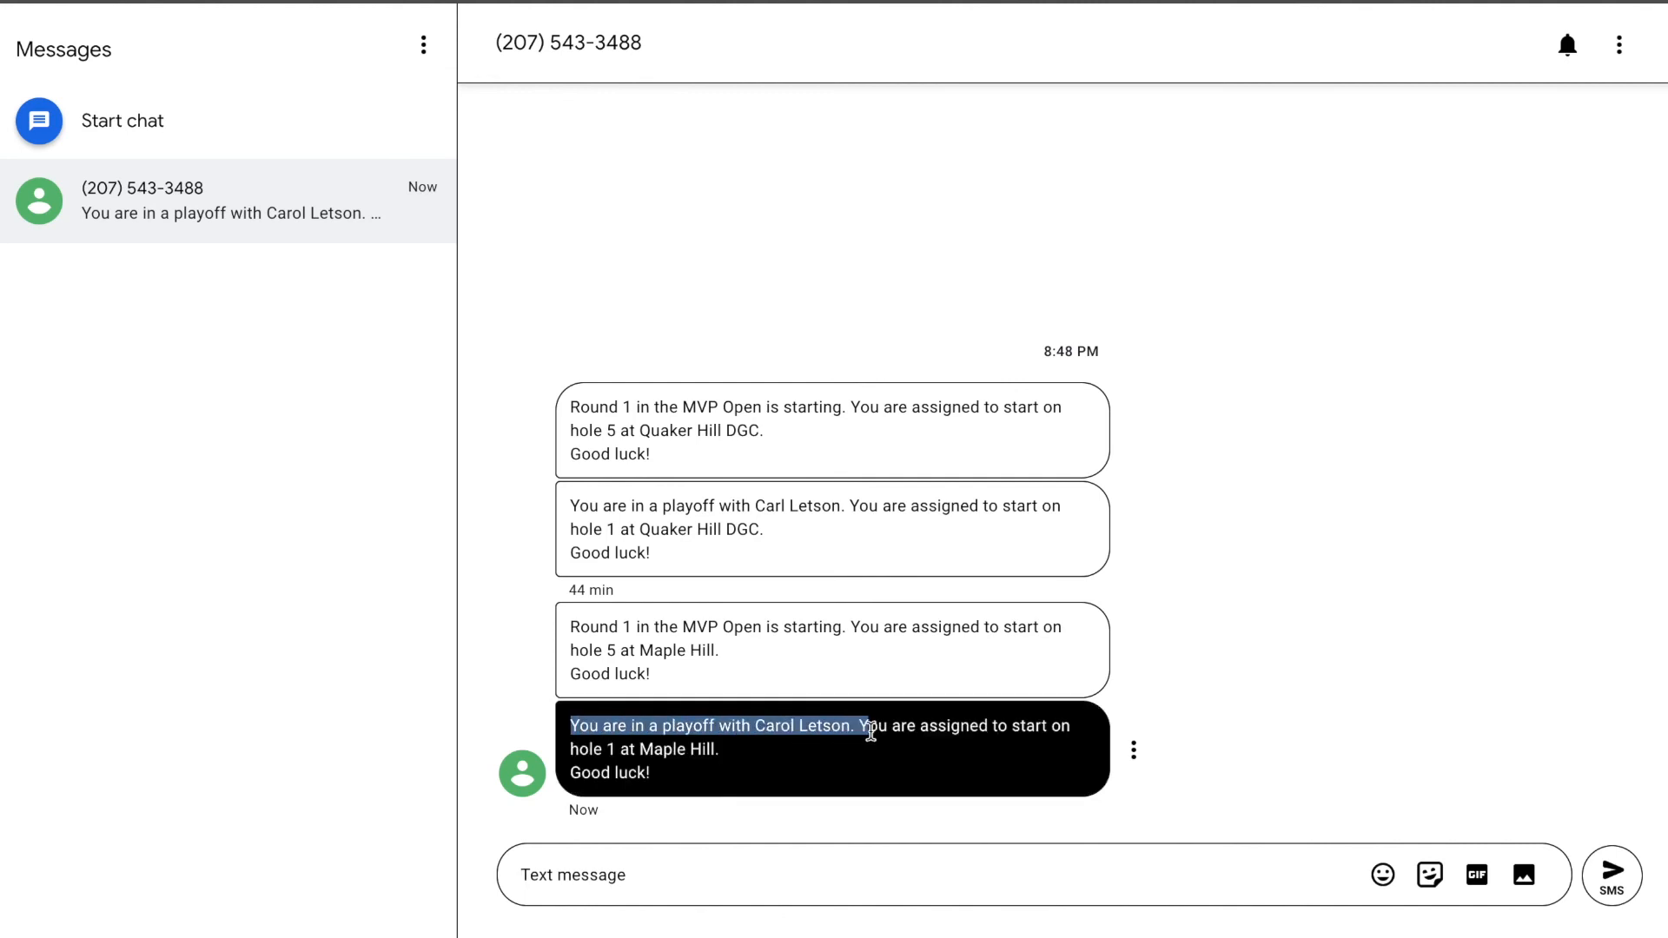
left_click(744, 762)
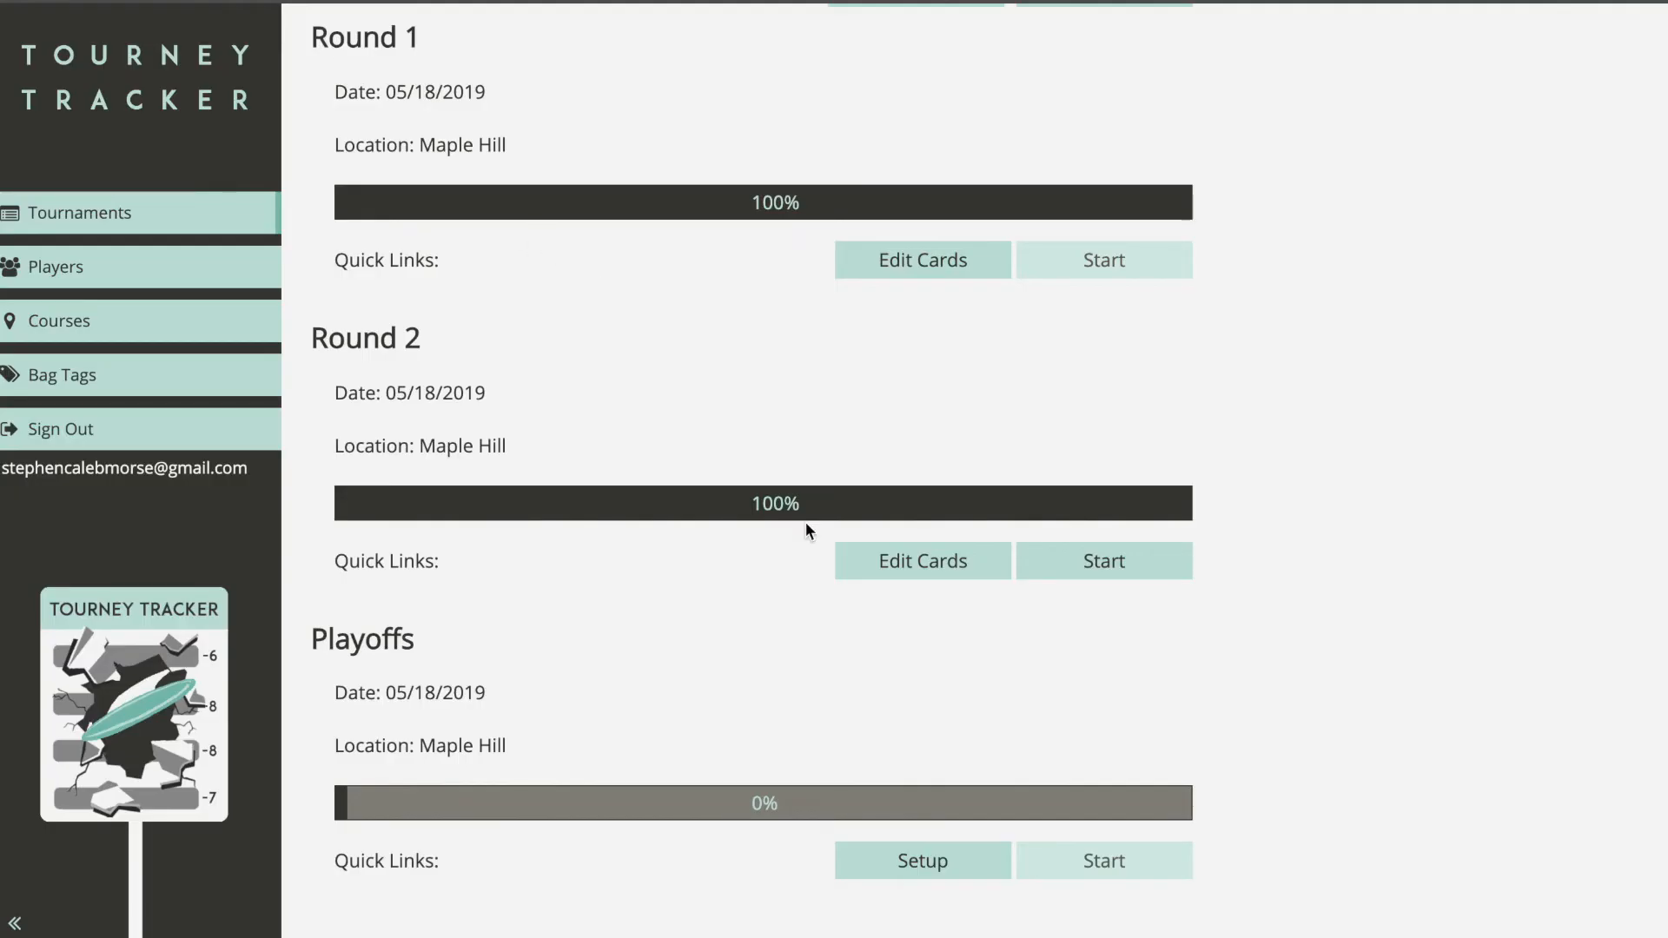
scroll(916, 602, "up", 2)
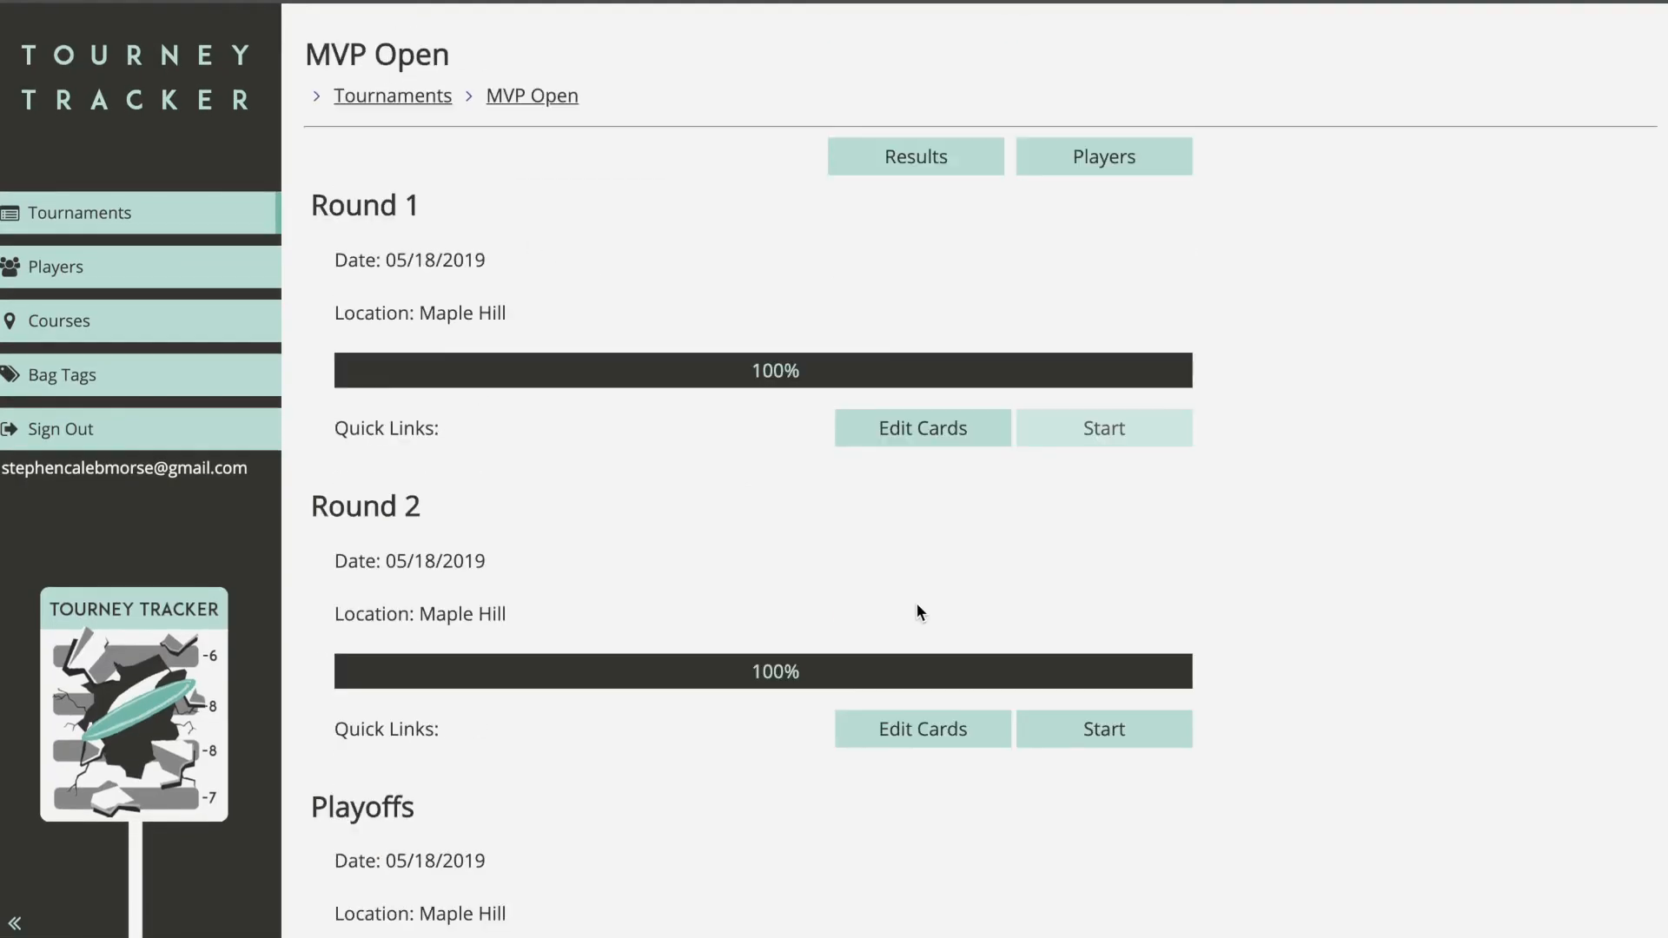
left_click(965, 170)
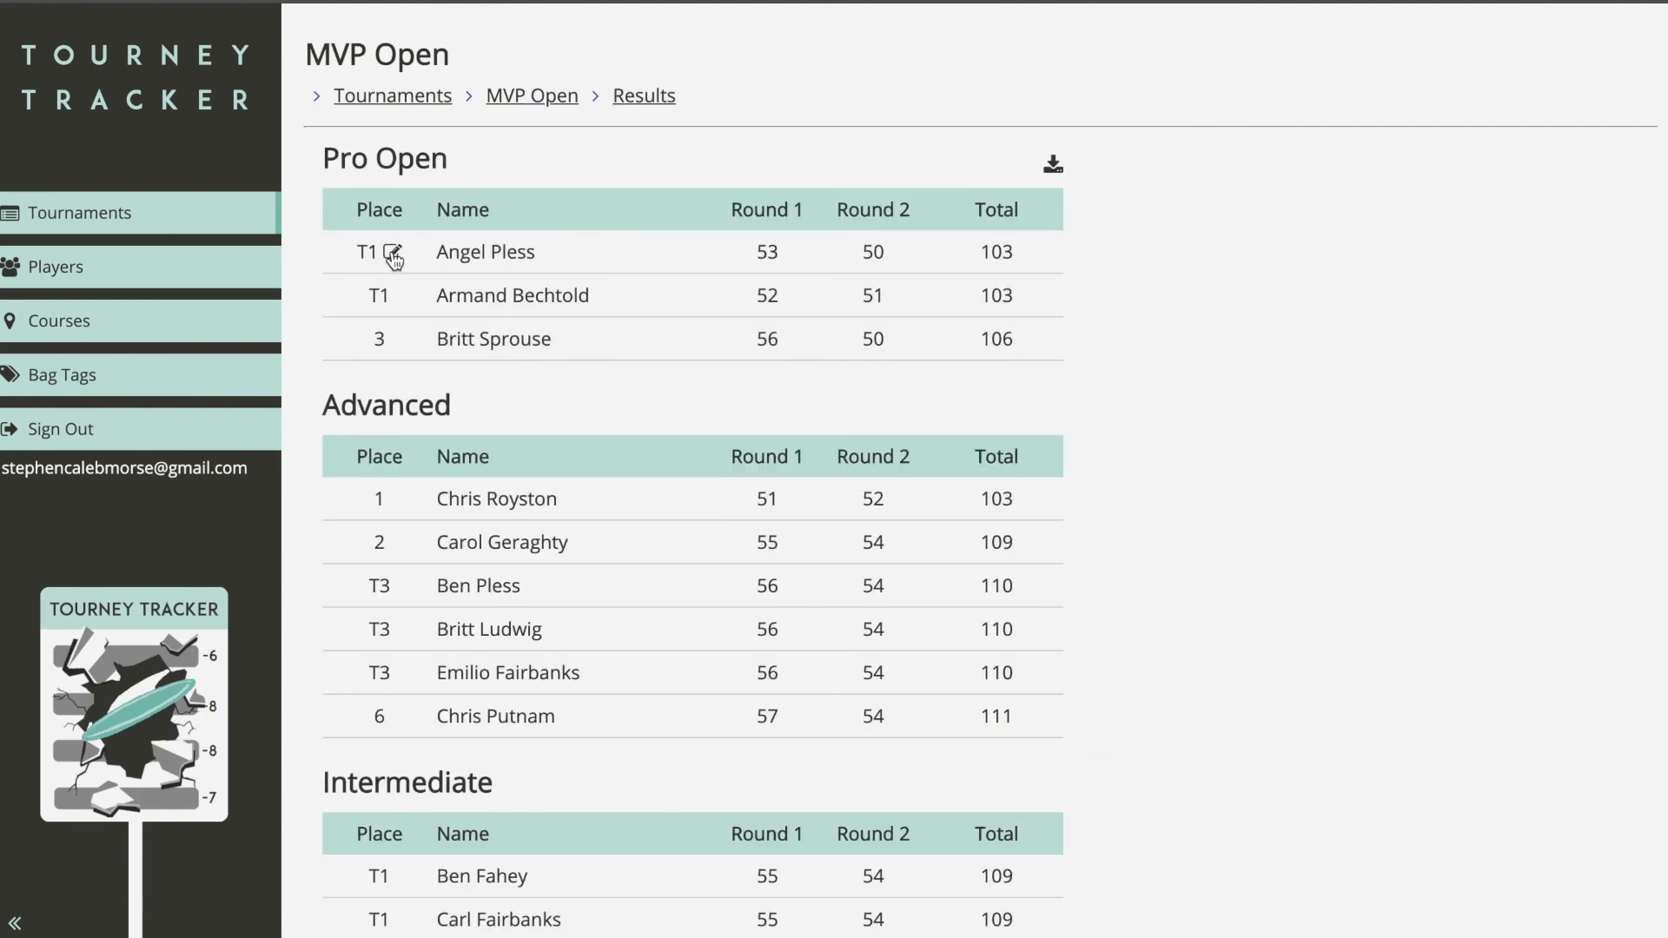
left_click(393, 253)
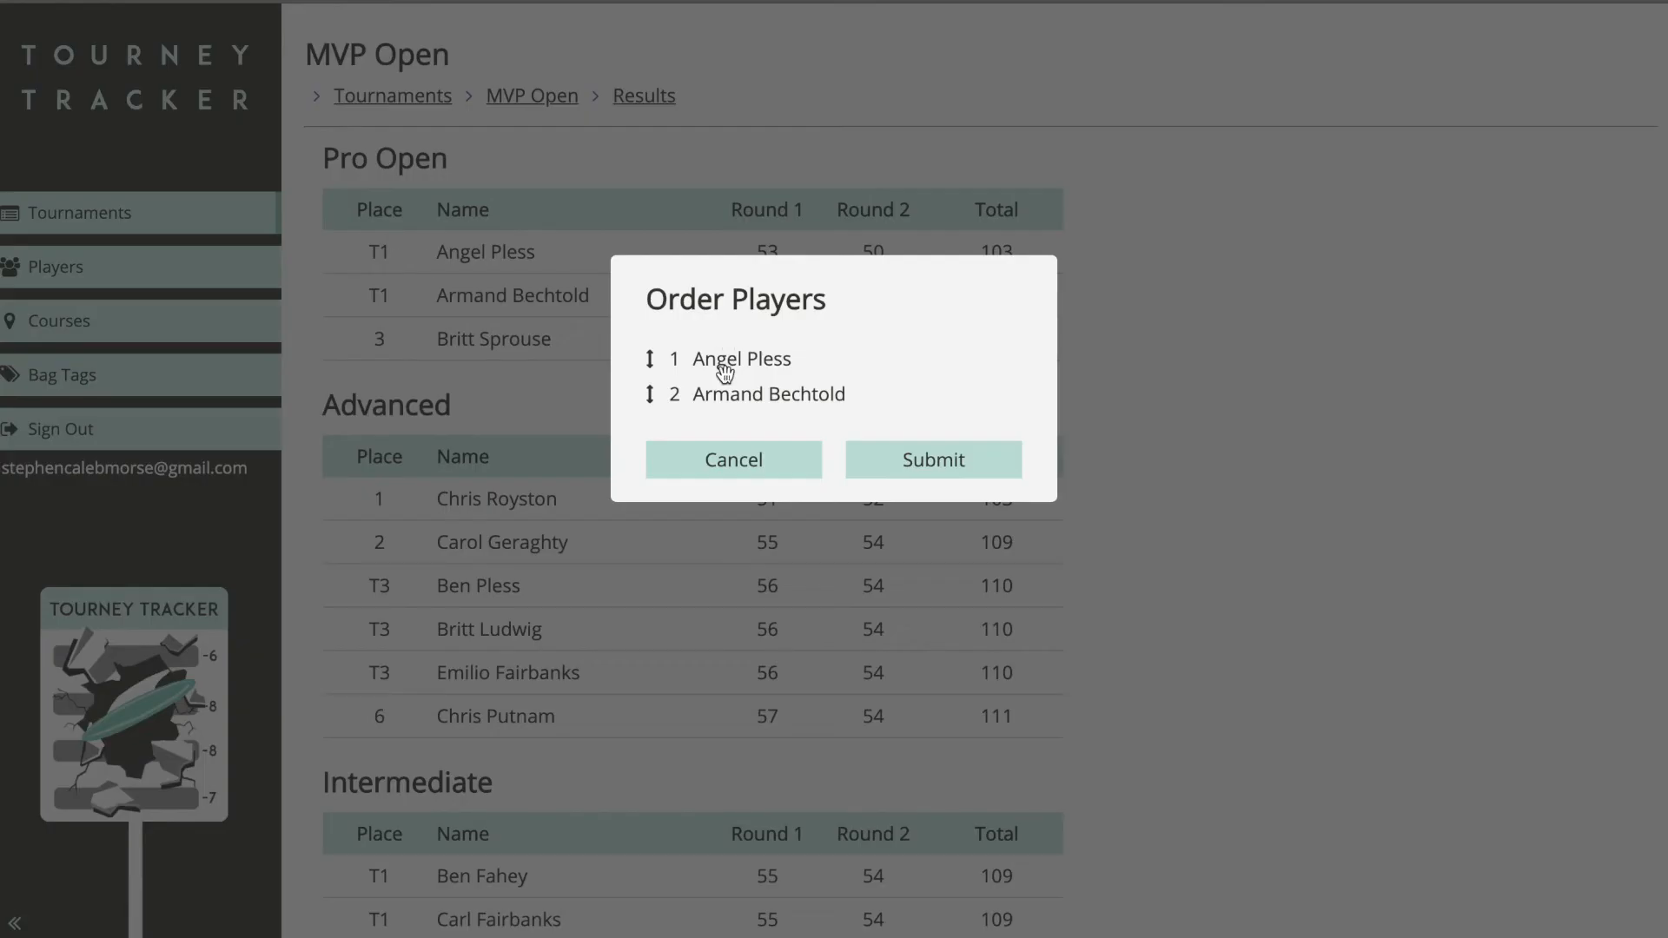
mouse_move(726, 396)
left_mouse_down()
mouse_move(718, 345)
mouse_move(720, 407)
left_mouse_up()
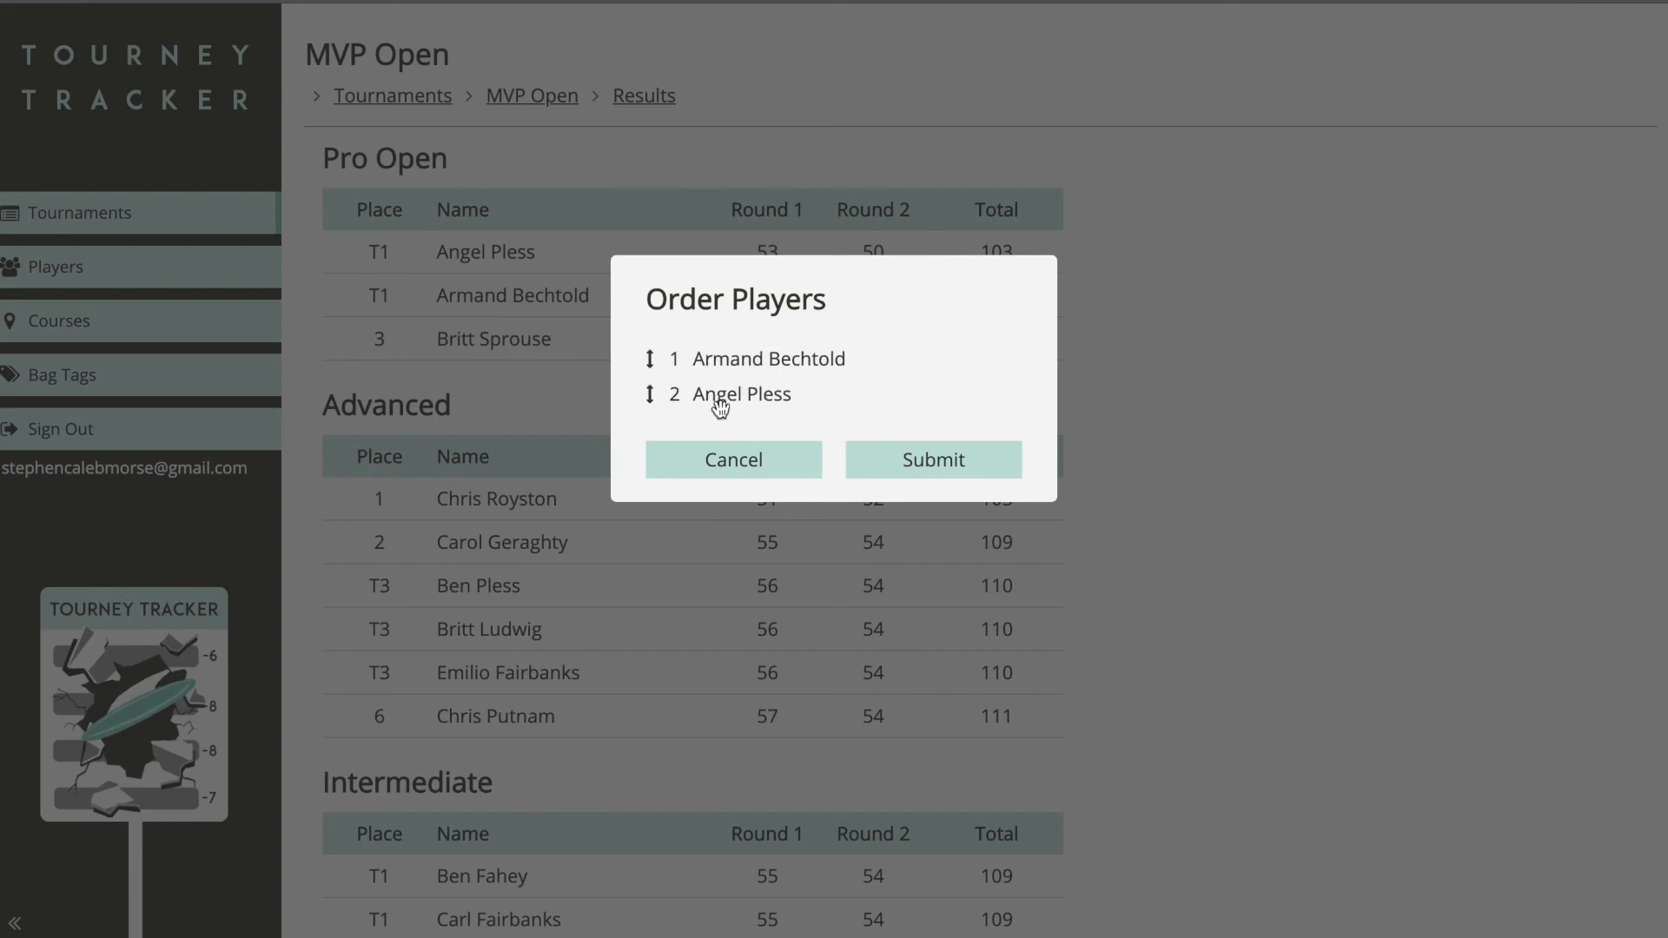
left_click(943, 462)
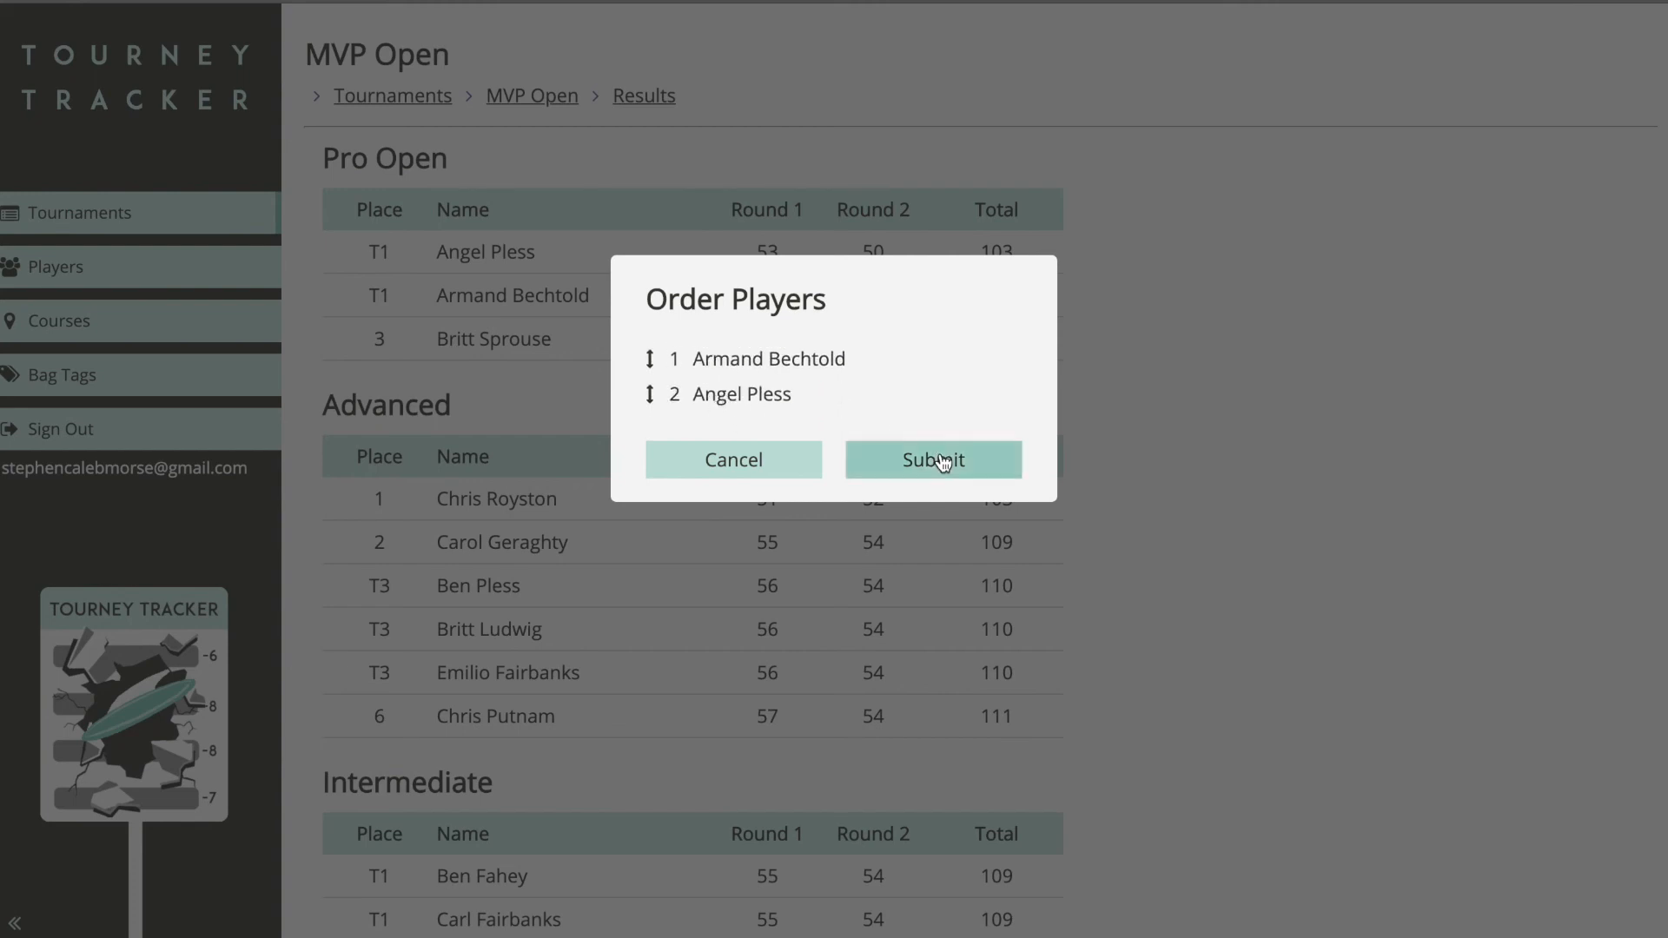
mouse_move(364, 250)
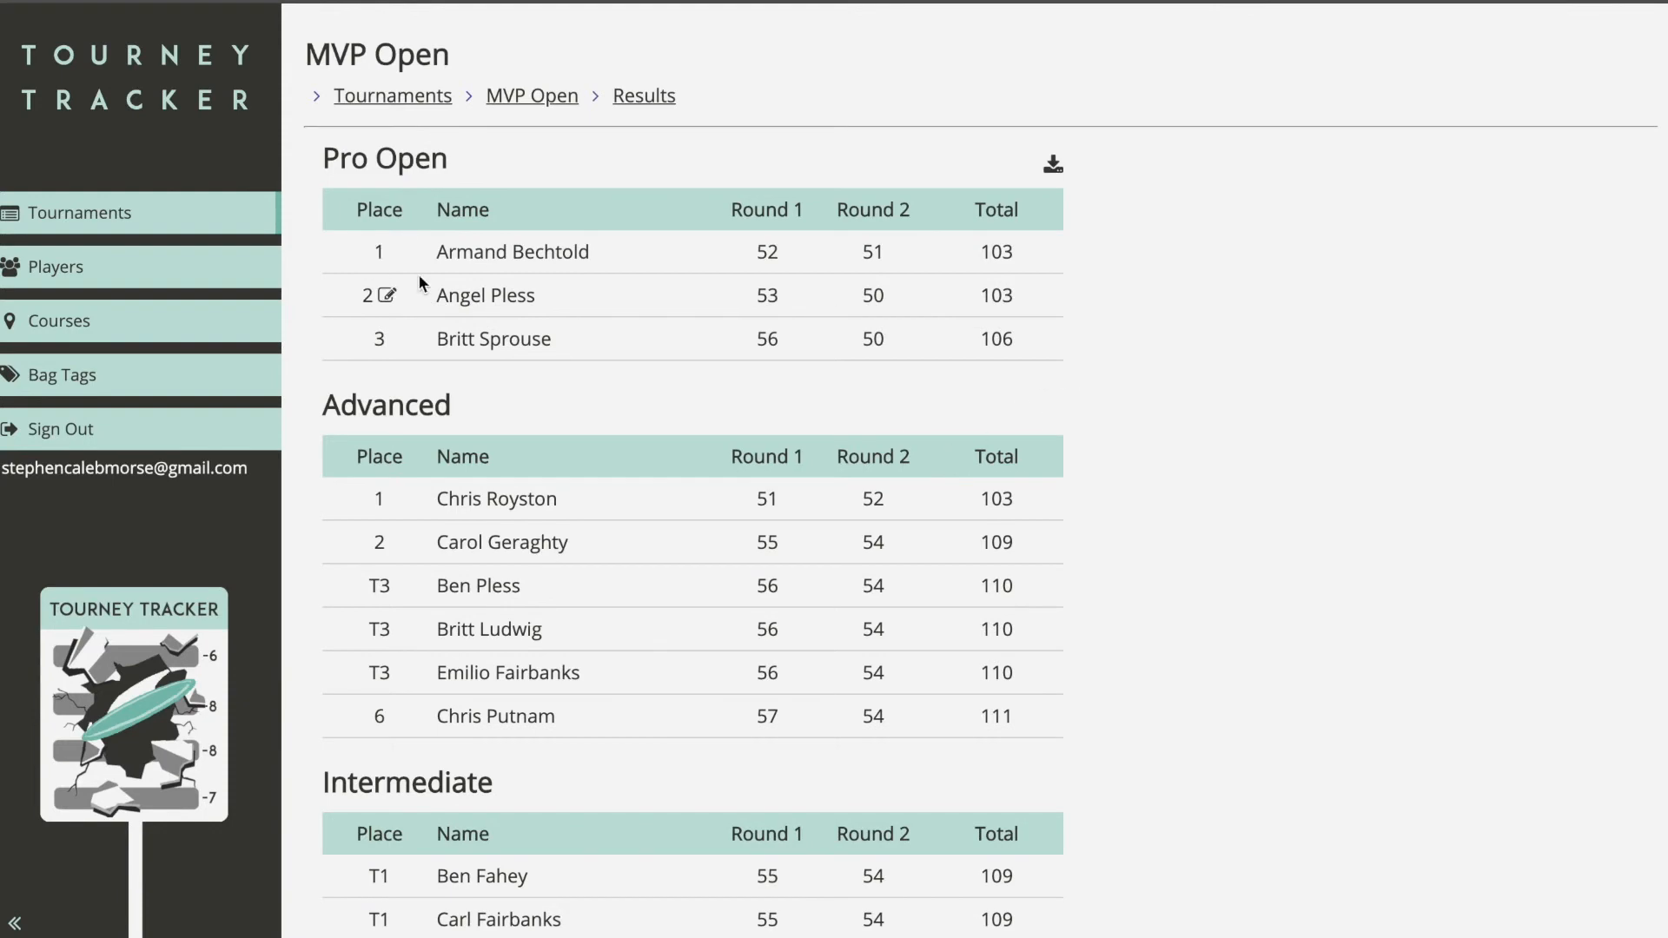
scroll(1058, 315, "down", 2)
scroll(1058, 315, "up", 2)
left_click(531, 95)
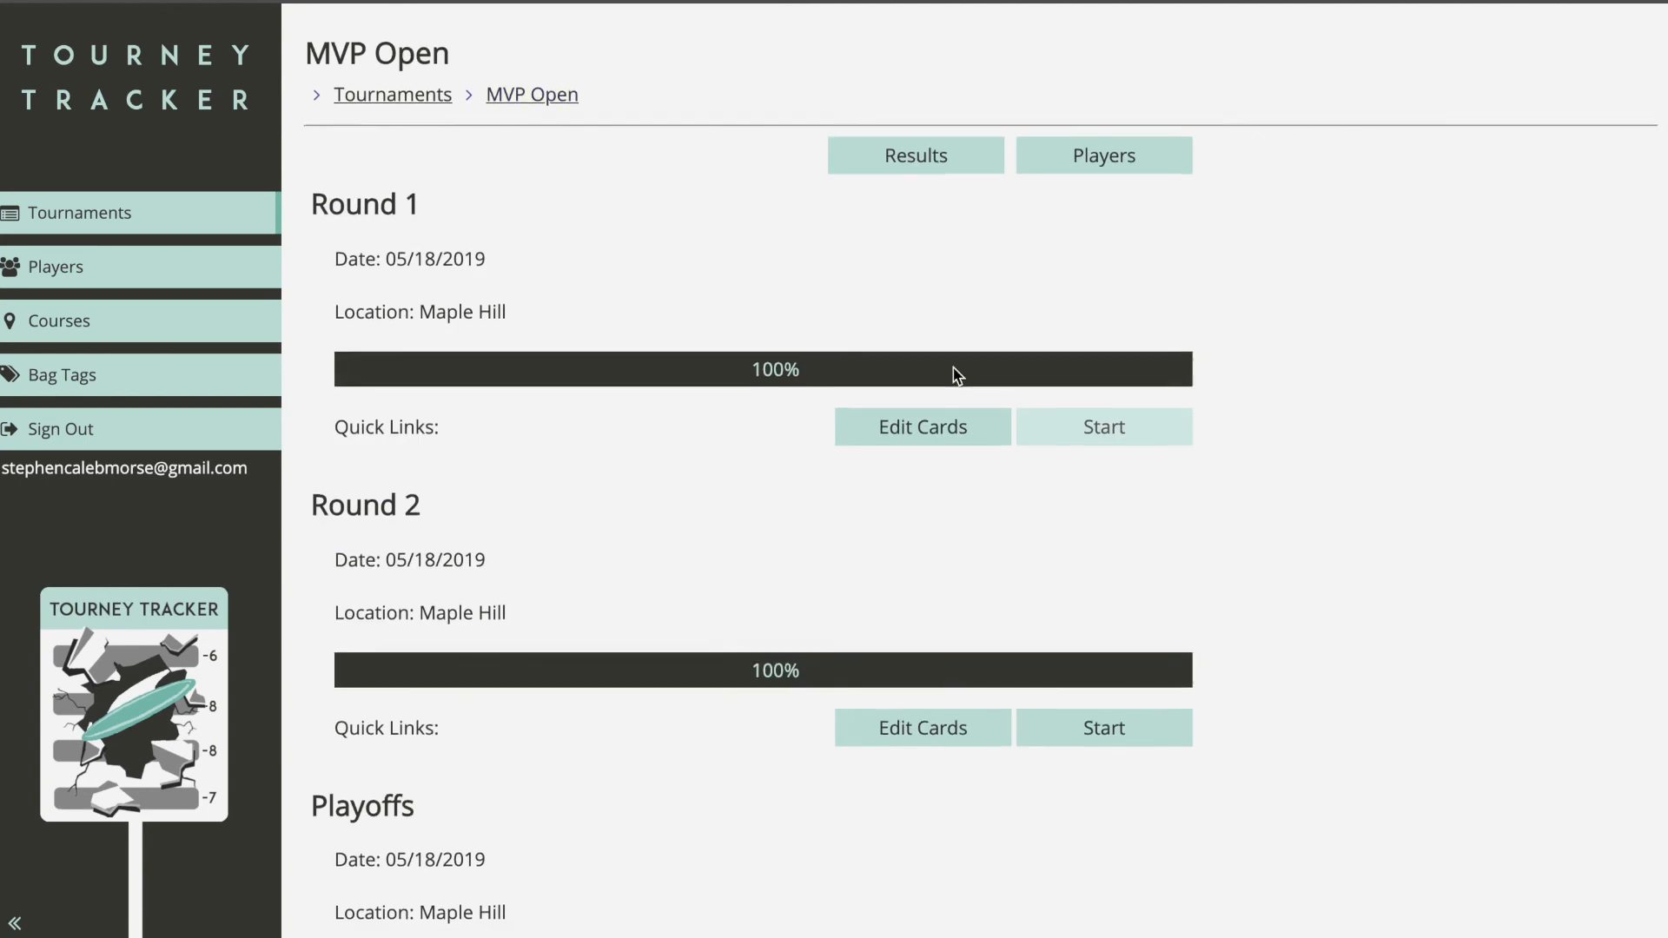
Step: Return to the MVP Open page and check that Playoffs shows 100% complete
scroll(852, 604, "down", 2)
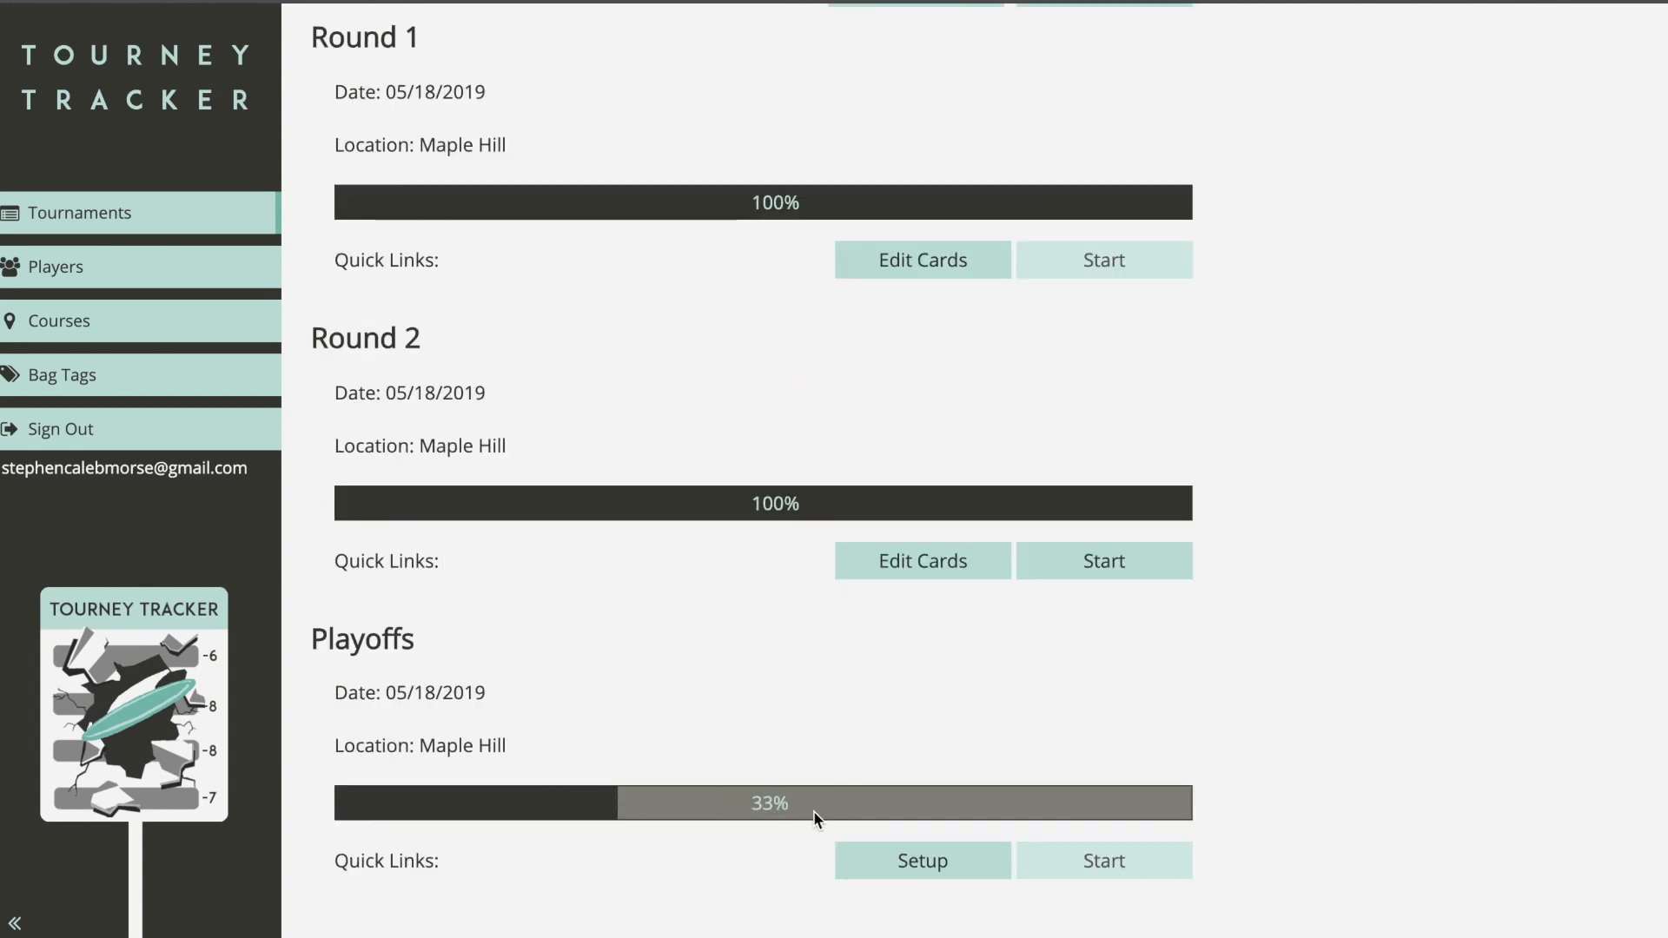
scroll(873, 756, "up", 2)
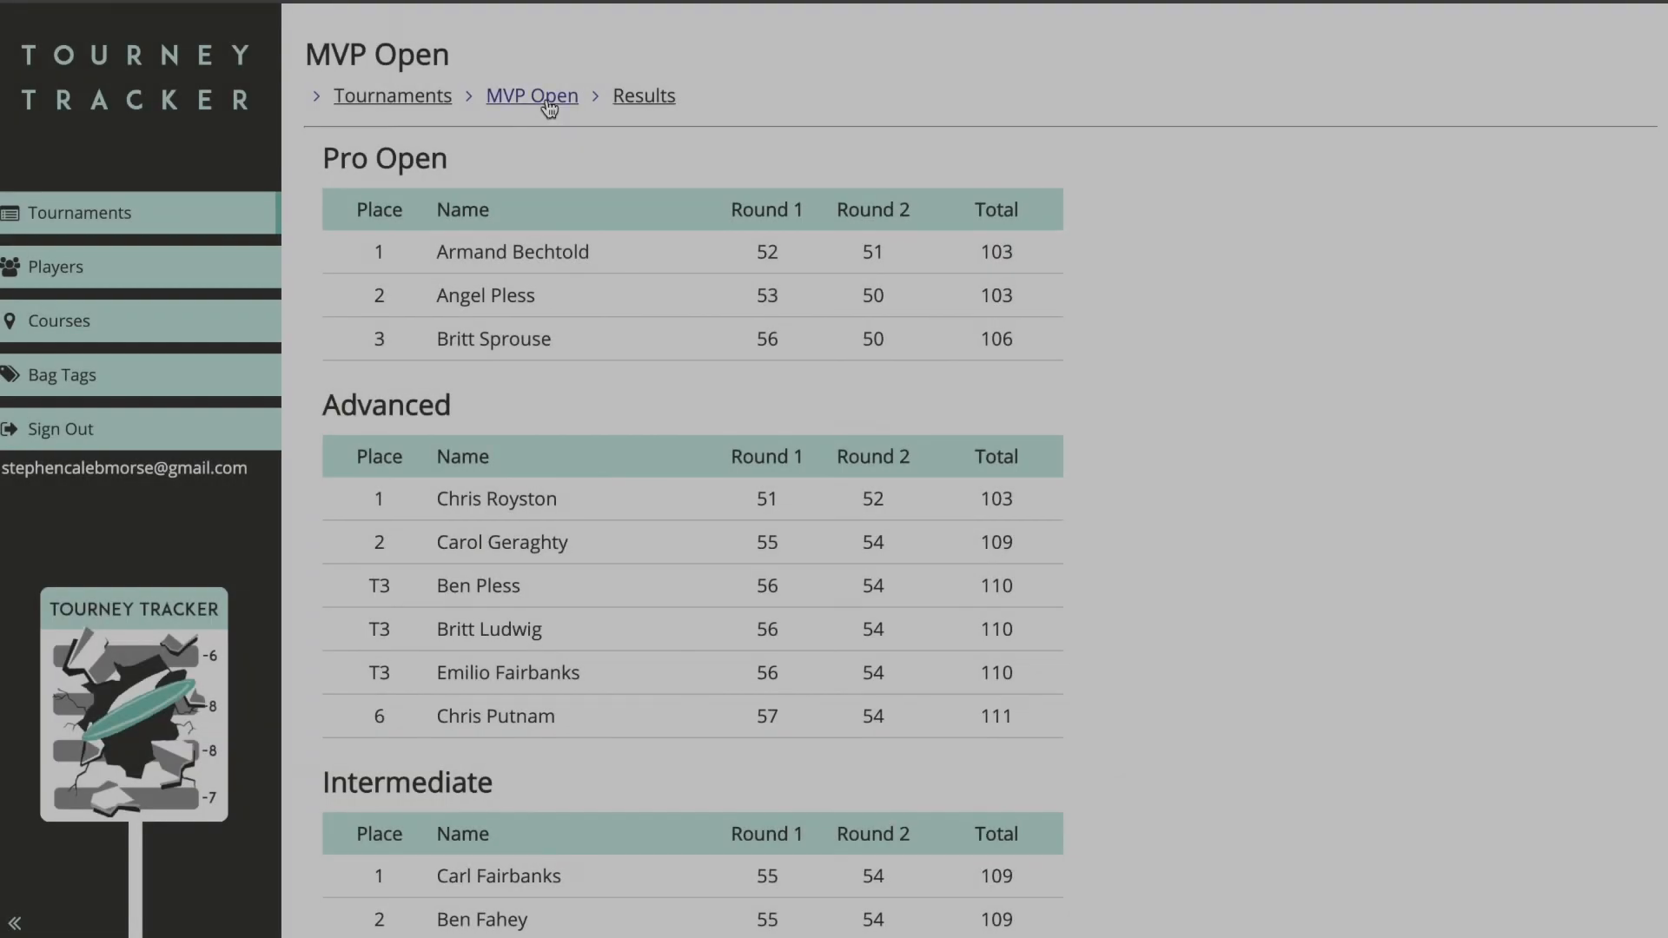
left_click(547, 100)
scroll(1131, 444, "down", 1)
scroll(1131, 444, "down", 2)
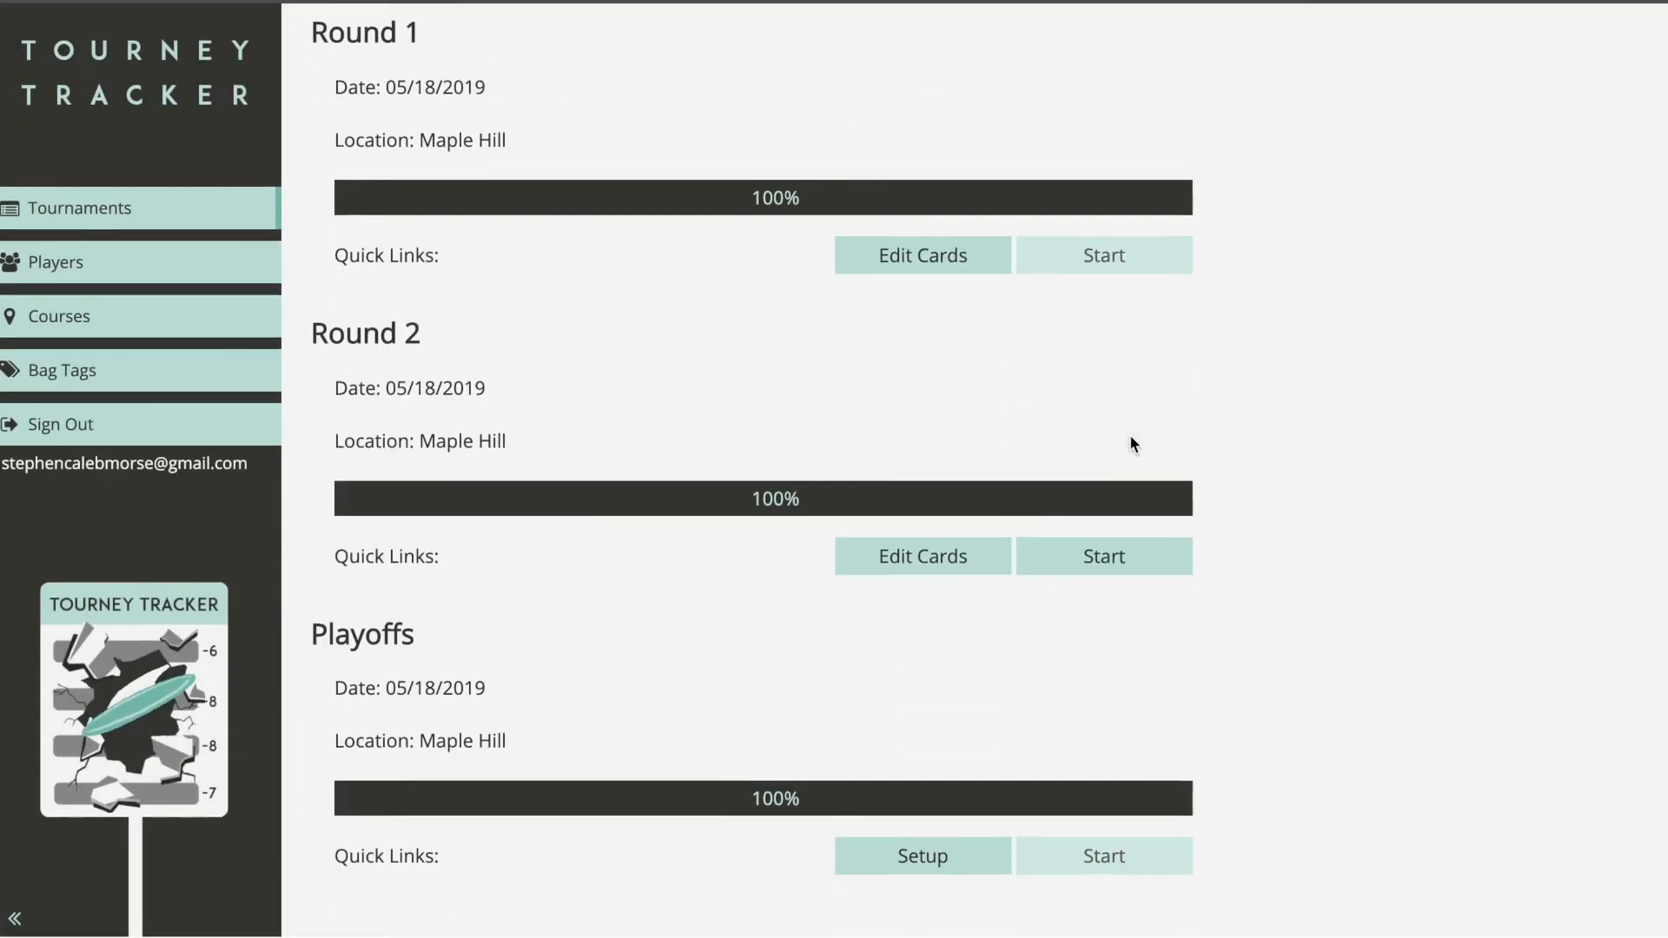
scroll(1101, 404, "up", 2)
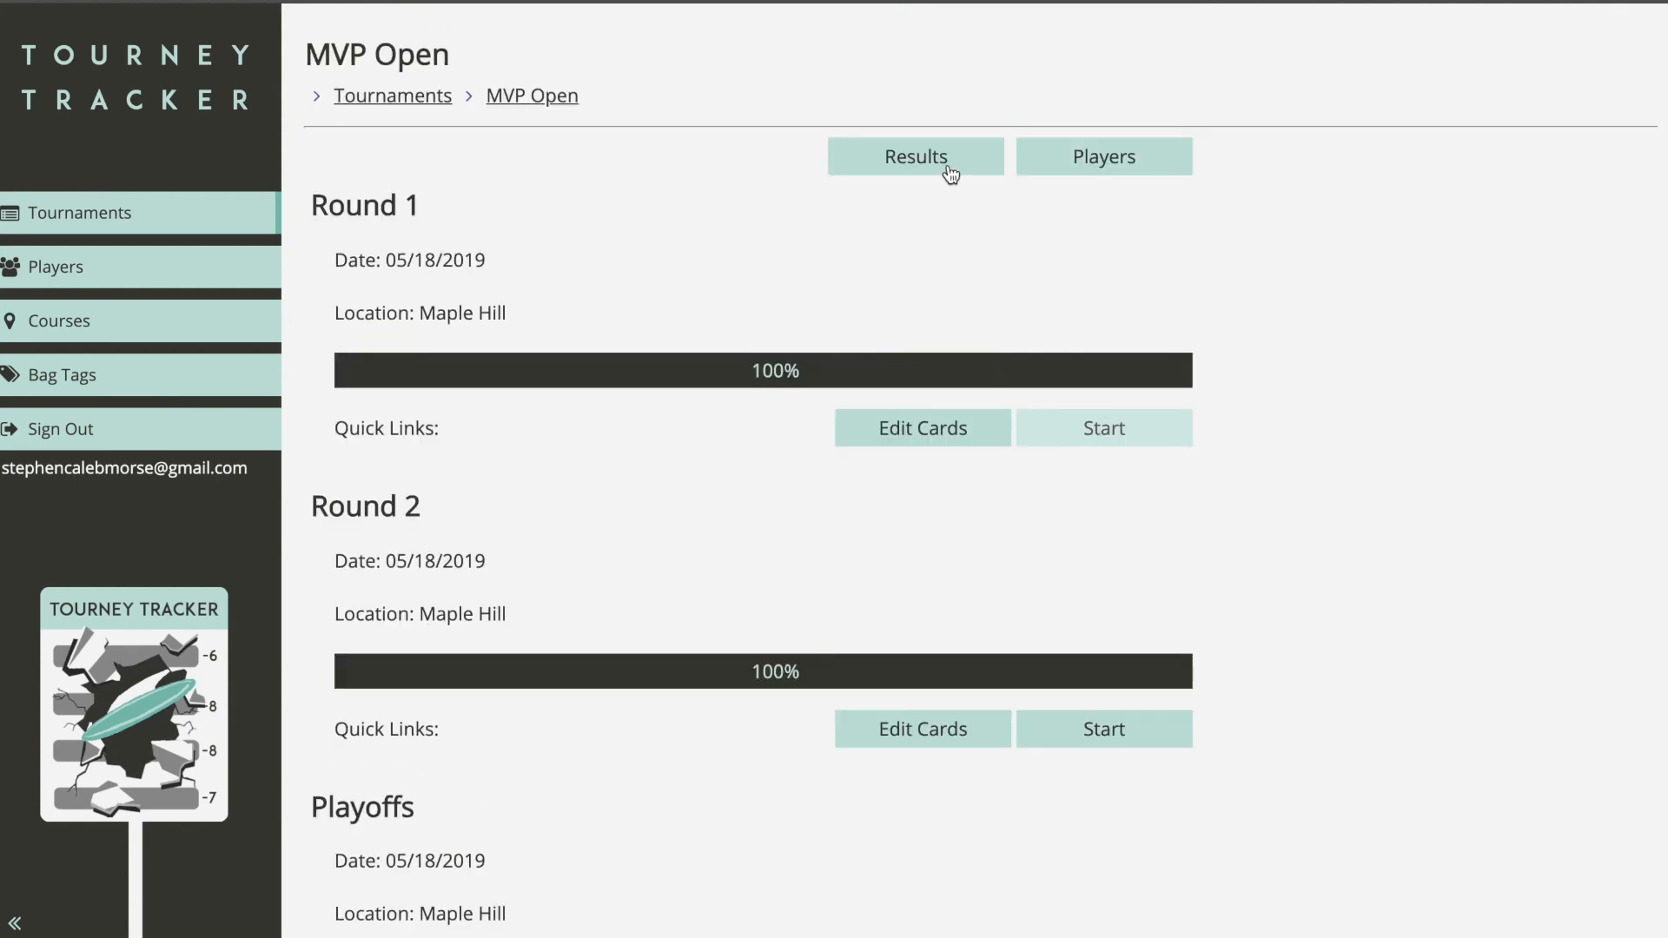
Step: Review the final standings, with the Intermediate 109 tie listed as 1st and 2nd
left_click(944, 170)
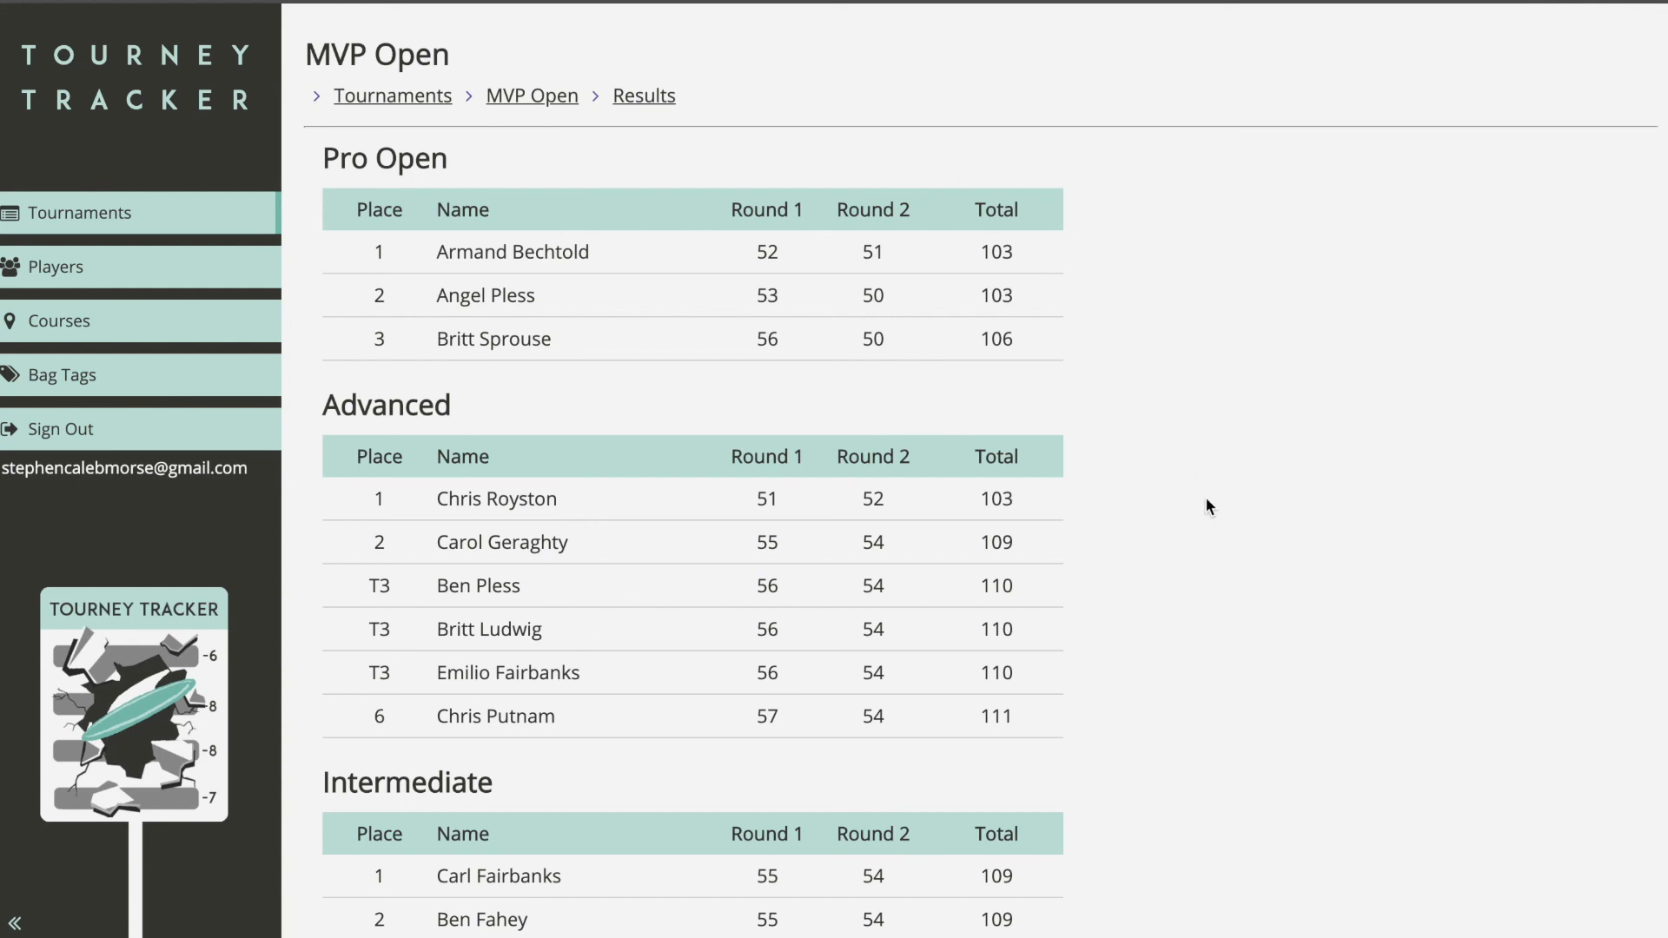
scroll(1210, 506, "down", 15)
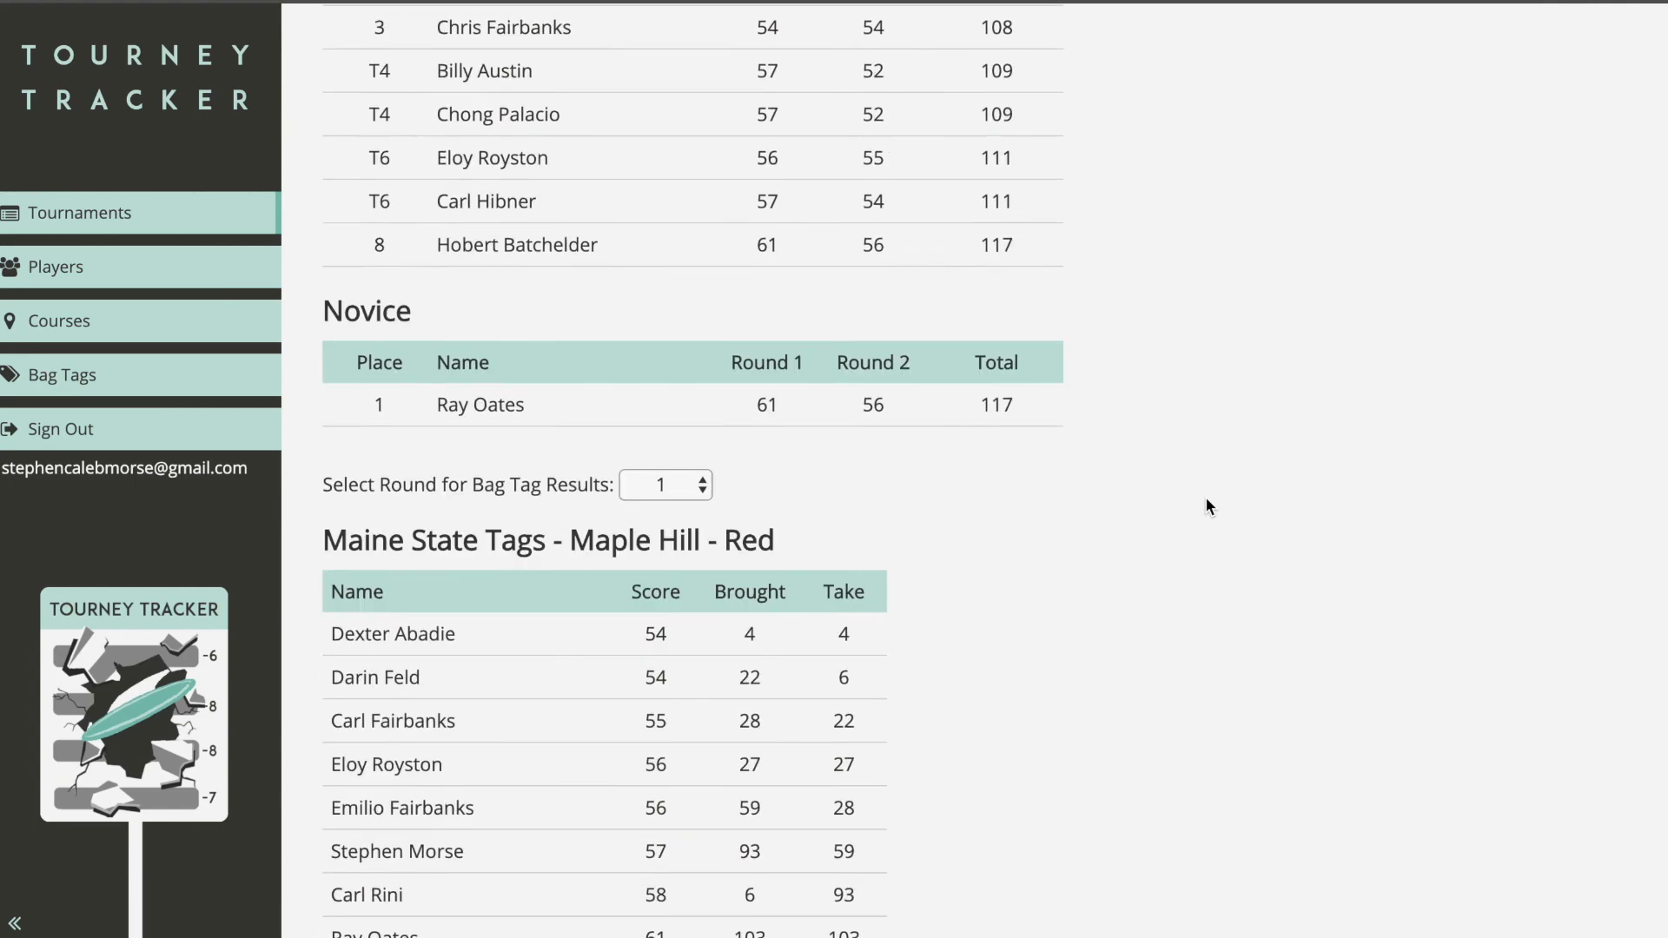
scroll(1207, 502, "up", 15)
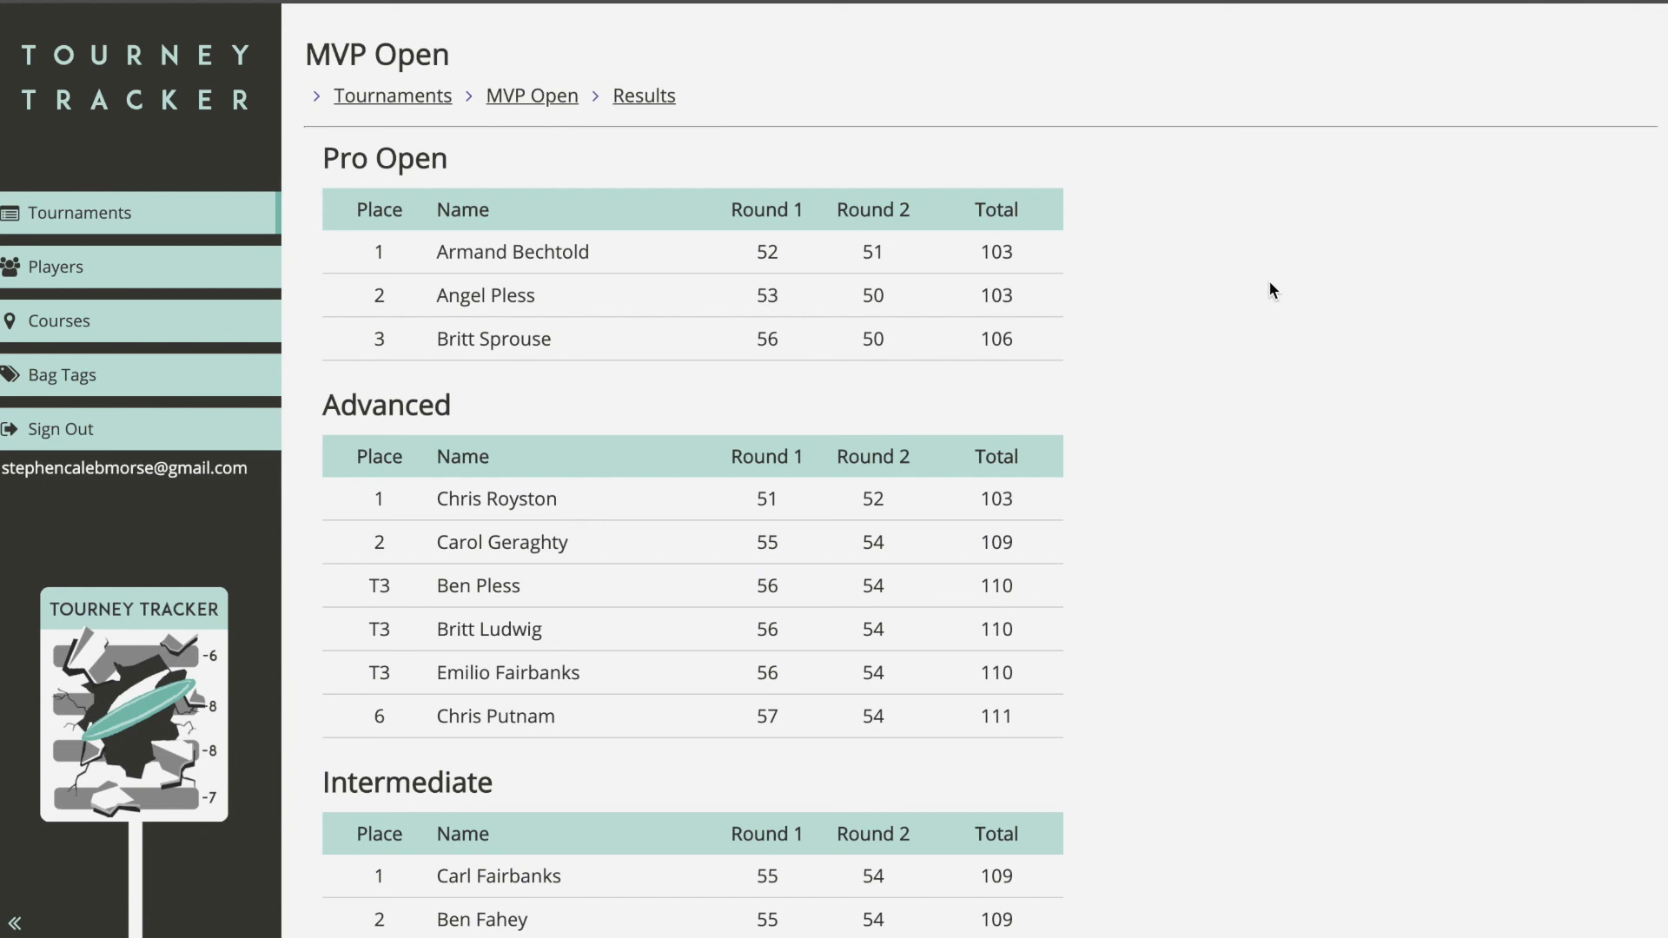
mouse_move(985, 212)
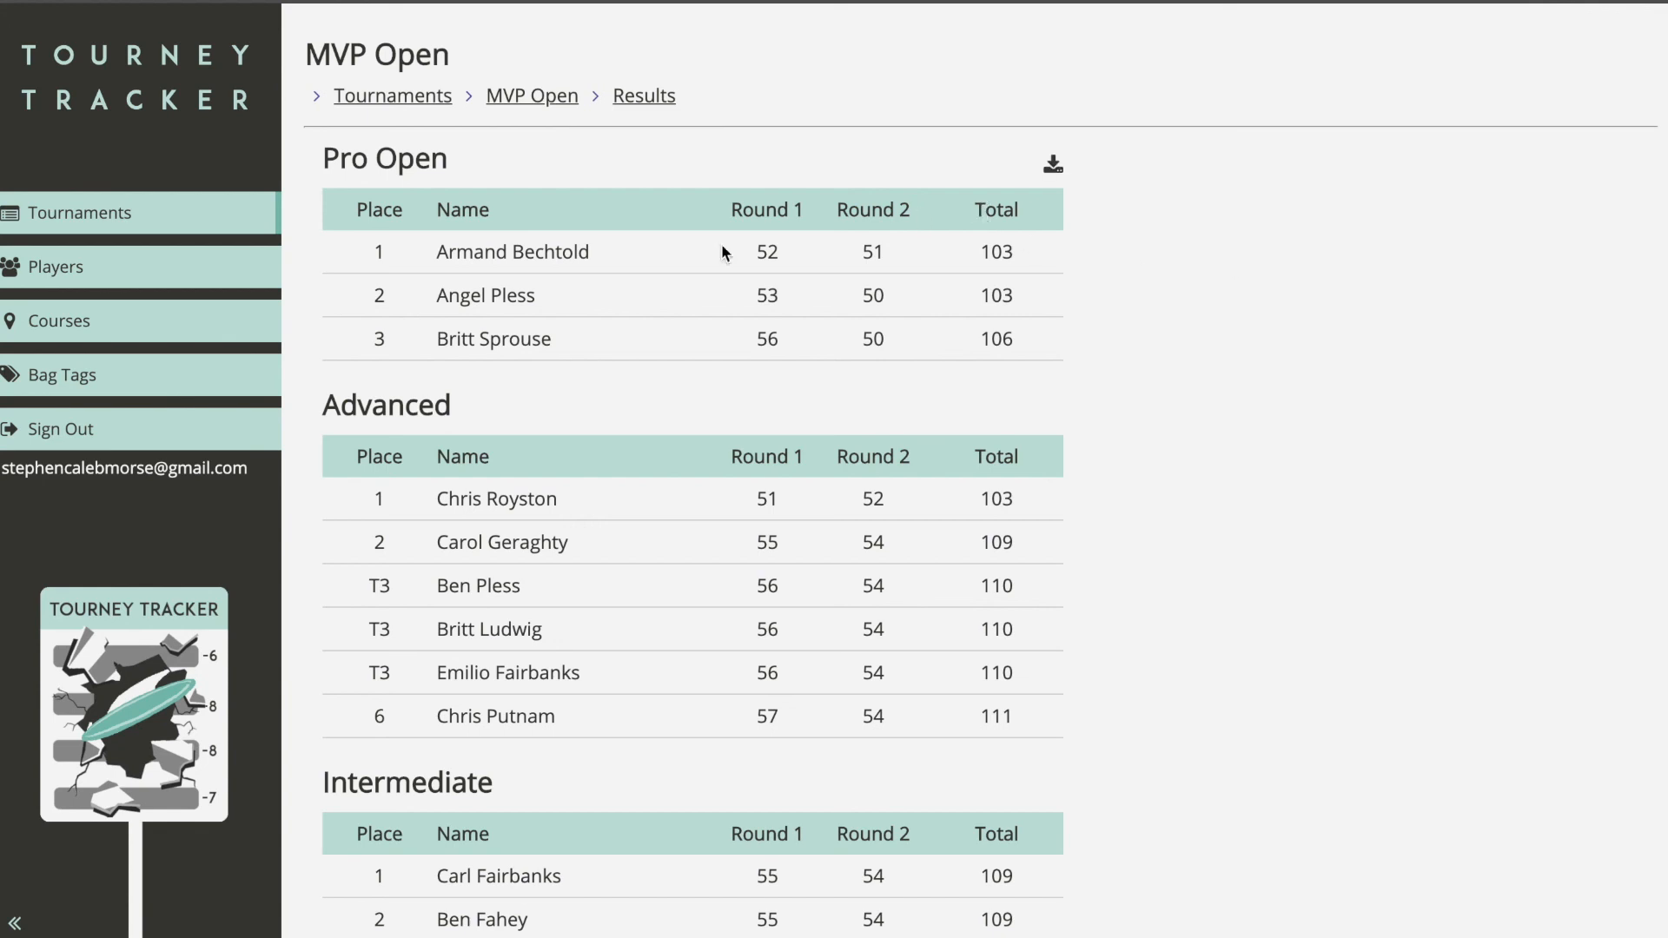